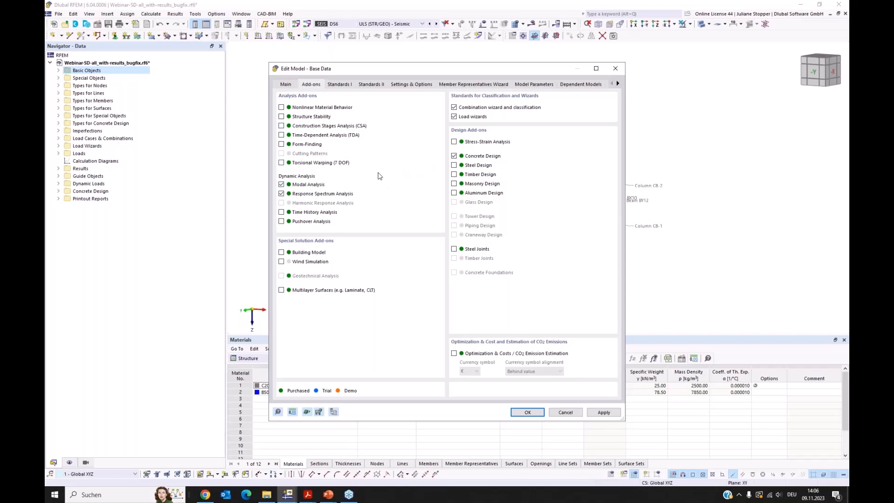
Step: Review the model's activated standards filtered to Concrete Design, and close the base data without applying changes
left_click(342, 85)
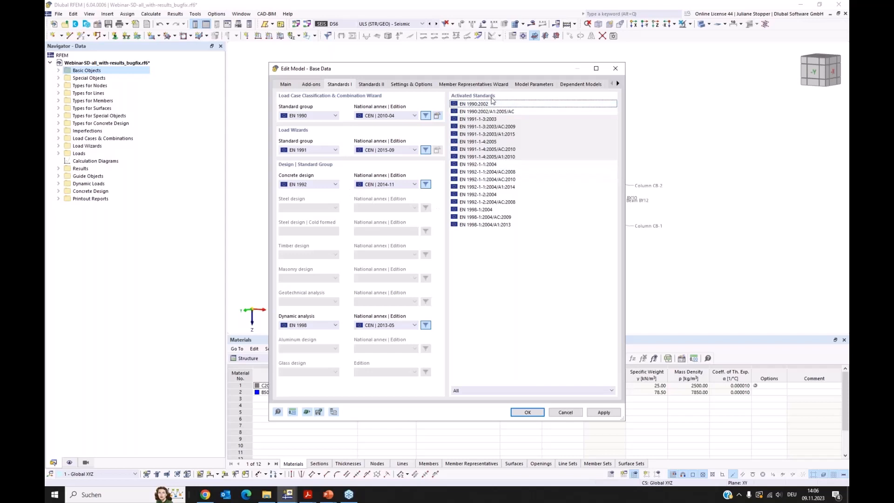
left_click(470, 394)
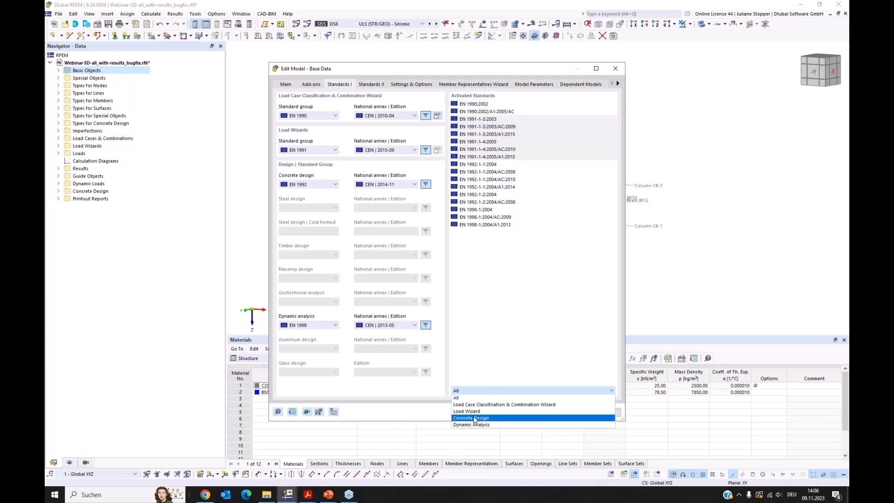
left_click(471, 413)
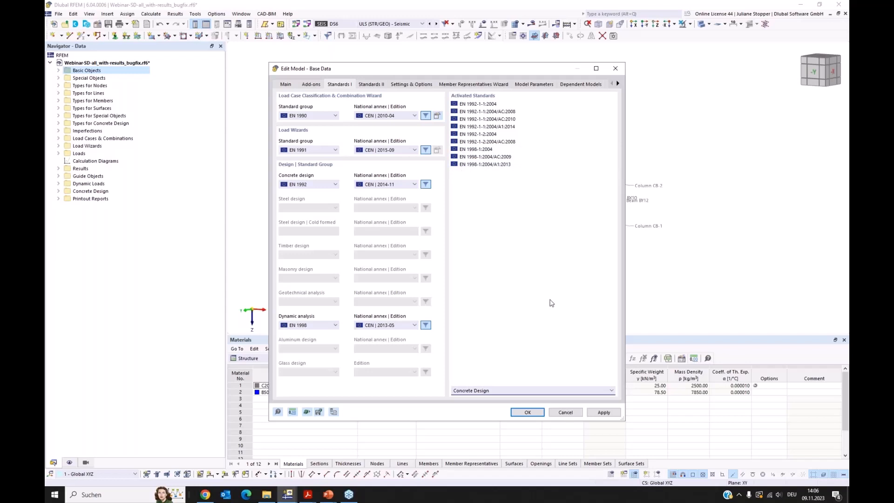
left_click(566, 413)
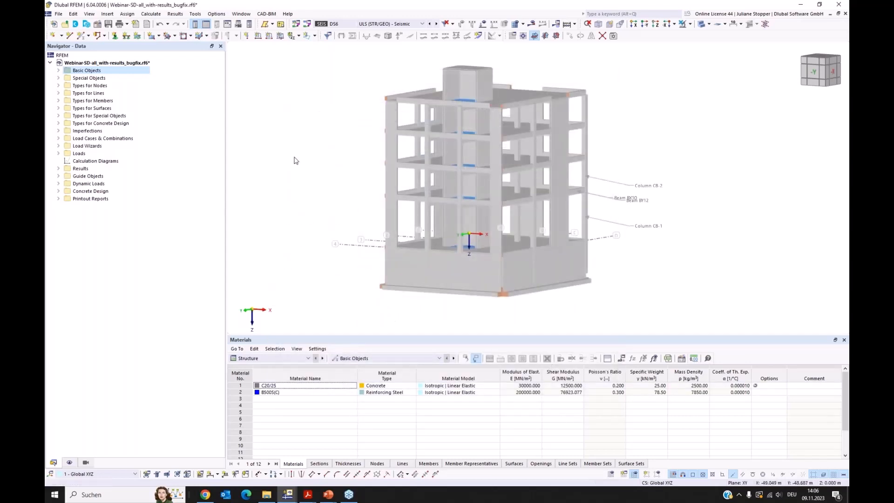
Step: Examine the multi-storey building model from several sides, including the underside of the foundation and the storey slabs
middle_click_drag(295, 182, 317, 187, "ctrl")
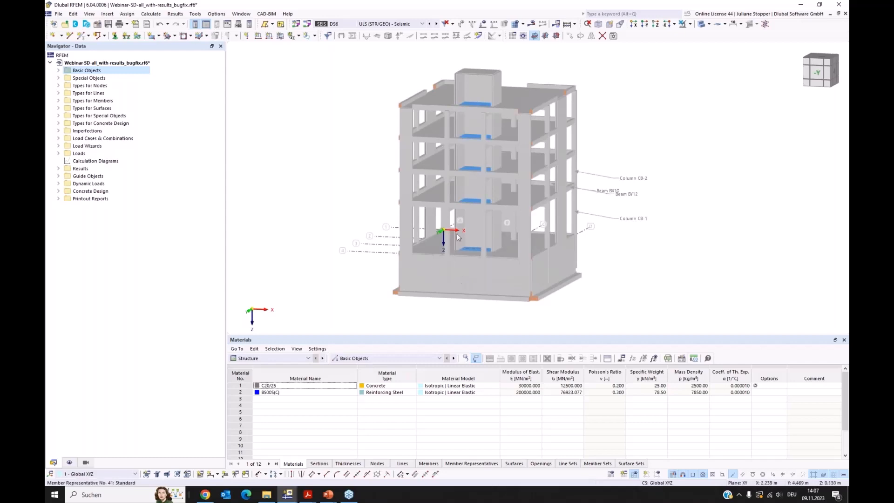
middle_click_drag(395, 251, 545, 286, "ctrl")
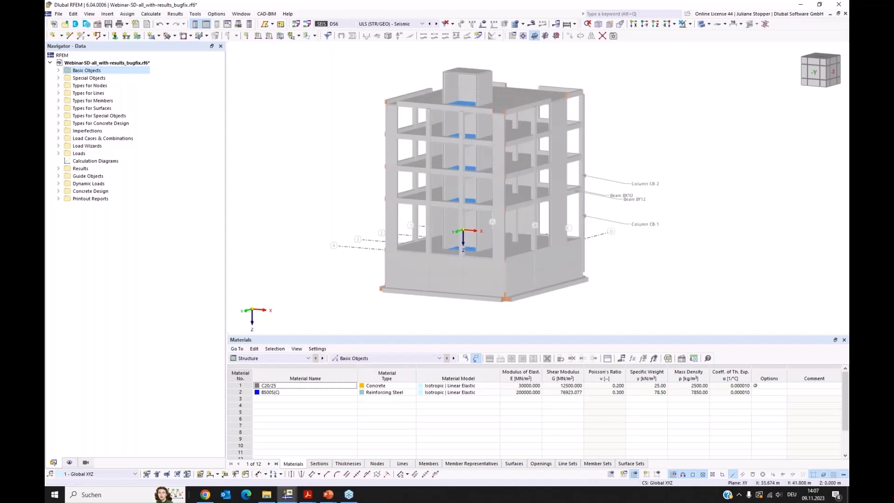
middle_click_drag(577, 313, 411, 306, "ctrl")
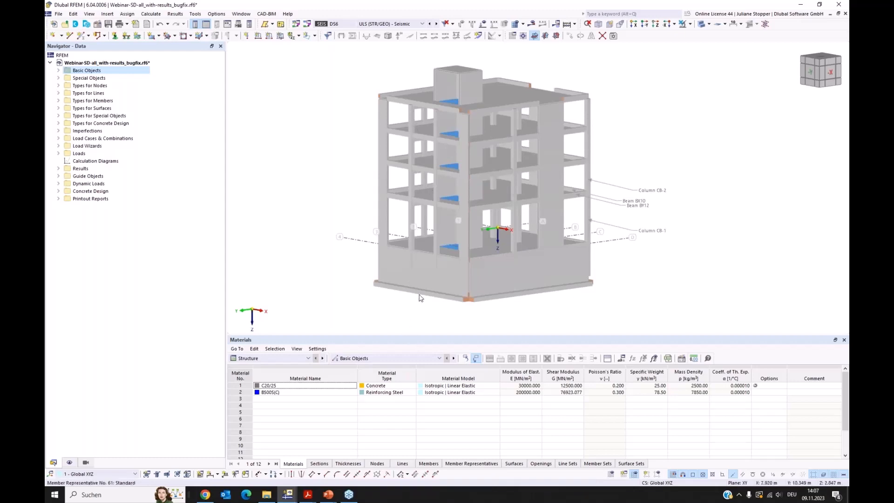
middle_click_drag(441, 267, 439, 188, "ctrl")
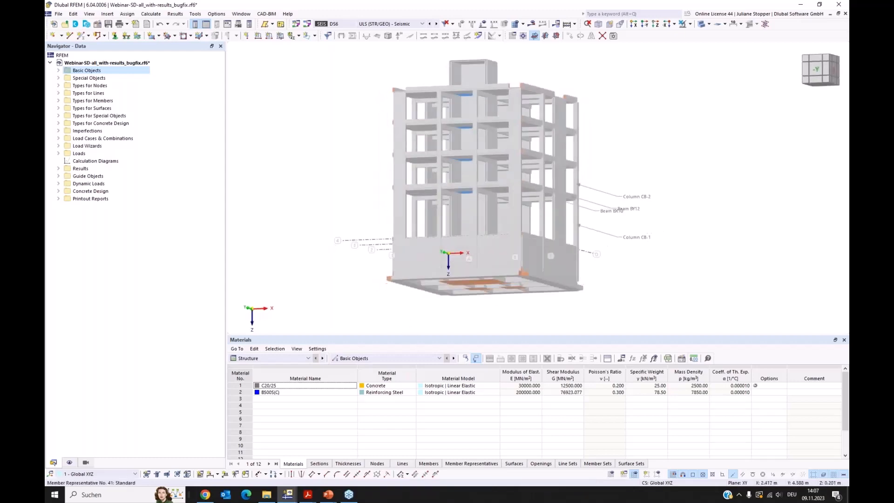
scroll(440, 188, "up", 6)
middle_click_drag(475, 222, 536, 237, "ctrl")
scroll(411, 196, "down", 2)
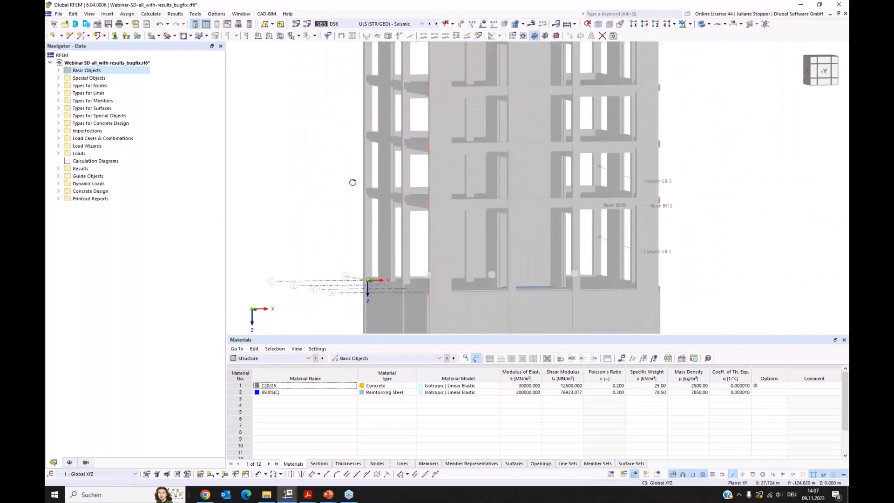
middle_click_drag(354, 181, 353, 184, "ctrl")
scroll(353, 182, "down", 3)
middle_click_drag(496, 210, 426, 219, "ctrl")
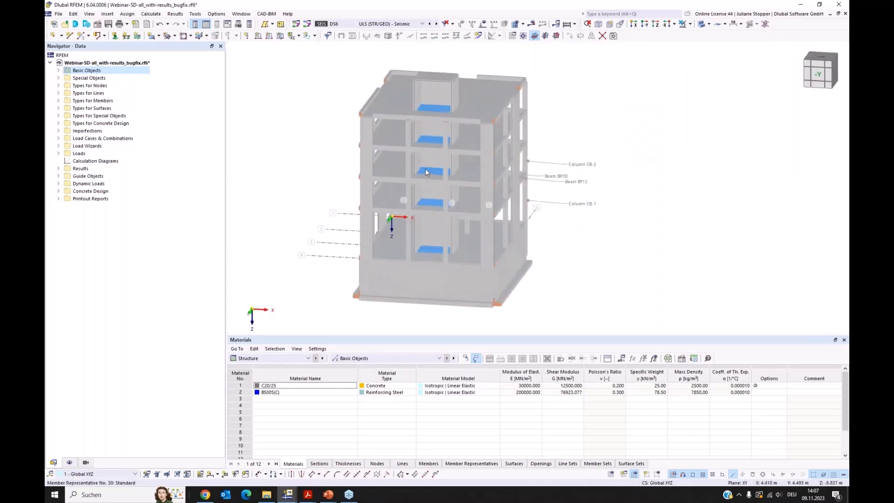
Step: Look through the list of surfaces among the basic objects, comparing the uniform-thickness and load transfer surfaces with the model
left_click(58, 71)
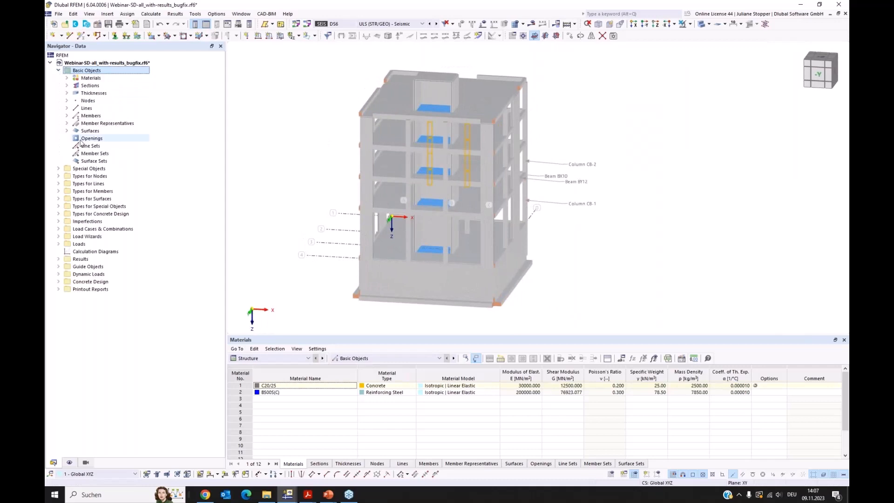
left_click(67, 131)
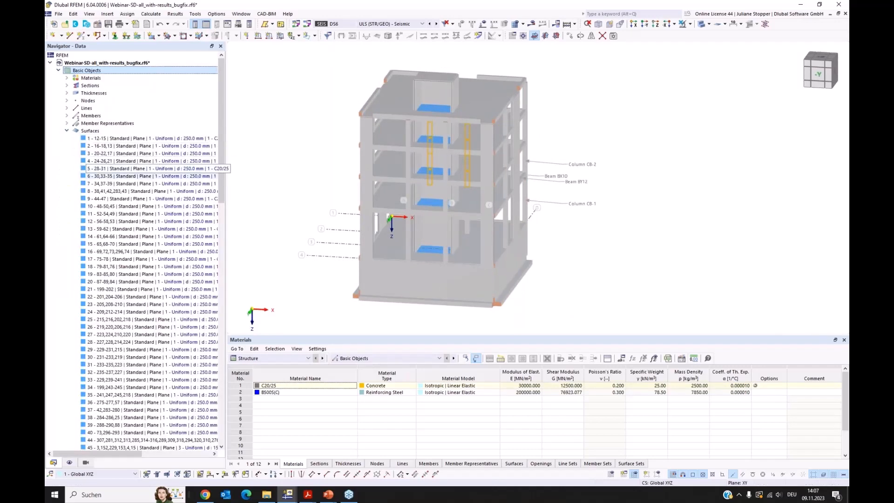
scroll(205, 175, "down", 5)
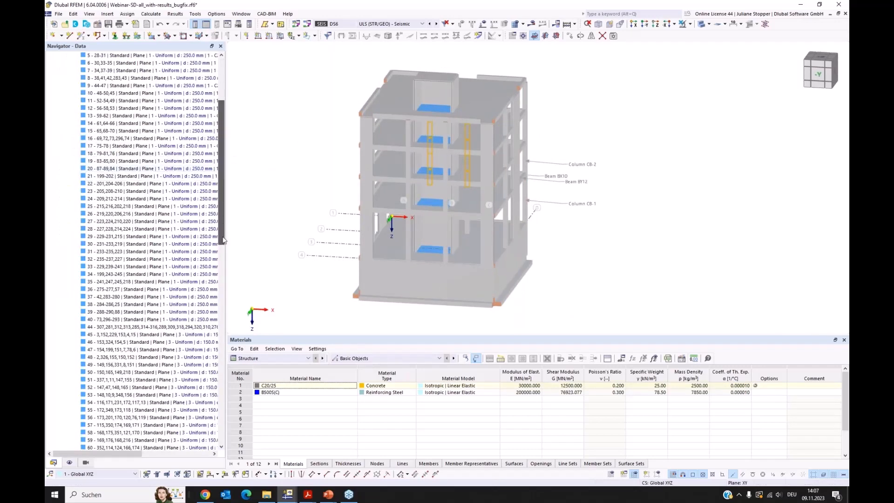
scroll(214, 344, "down", 15)
scroll(213, 345, "down", 8)
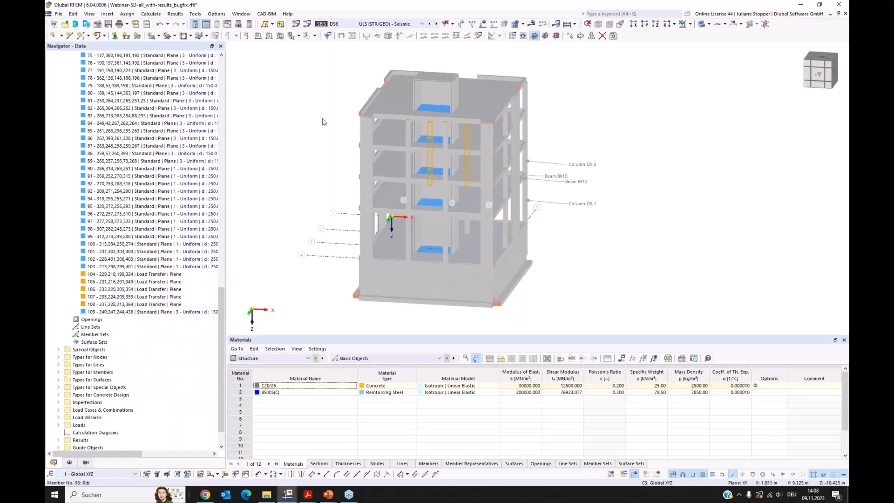
scroll(433, 110, "up", 1)
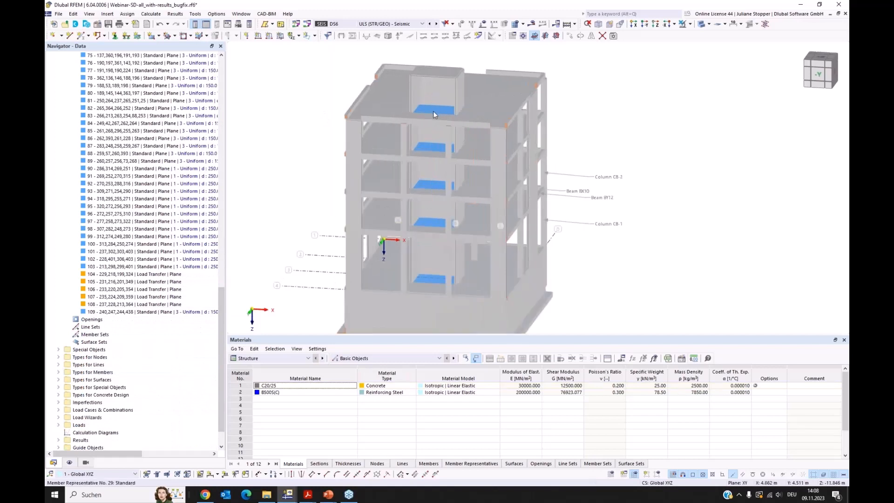
scroll(429, 109, "up", 1)
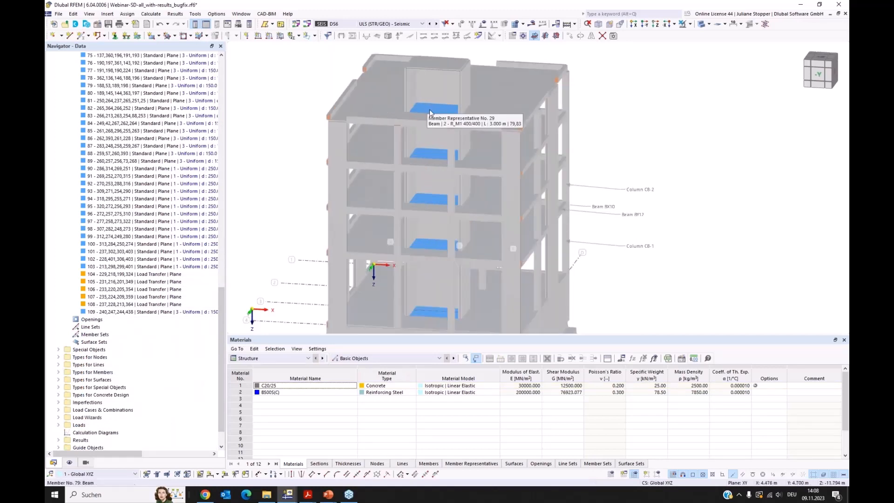
left_click_drag(218, 310, 232, 206)
left_click_drag(223, 302, 225, 3)
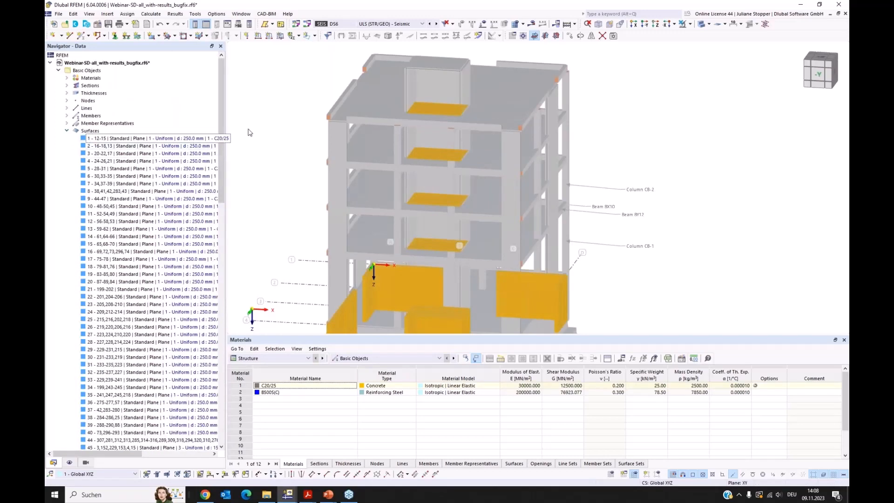
left_click(272, 123)
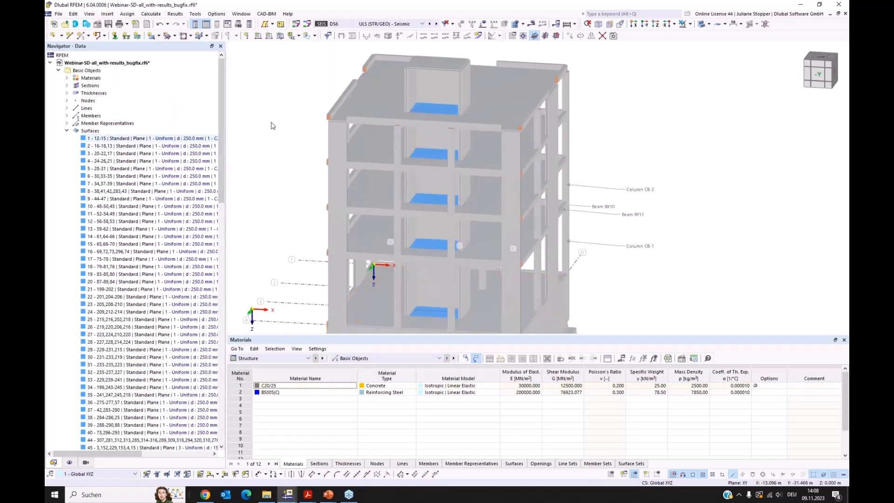
left_click(66, 131)
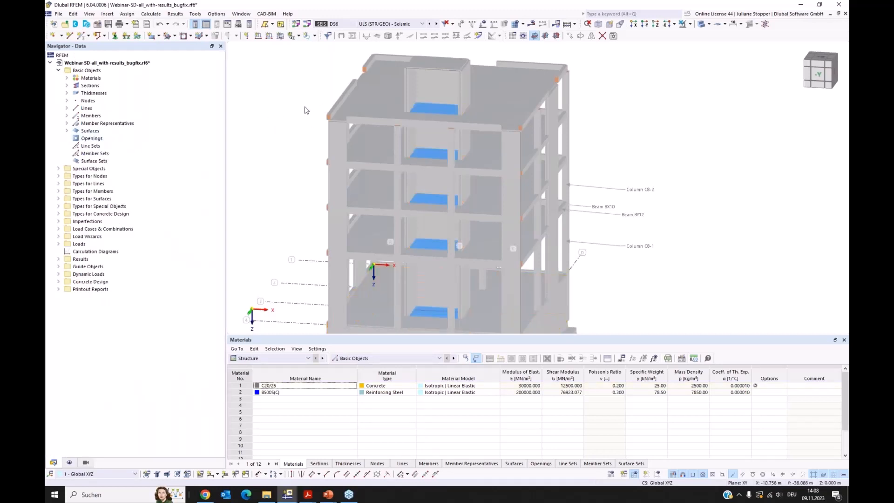
Step: Turn on the display of Types for Nodes and Types for Members and view the foundation from below
scroll(304, 105, "down", 1)
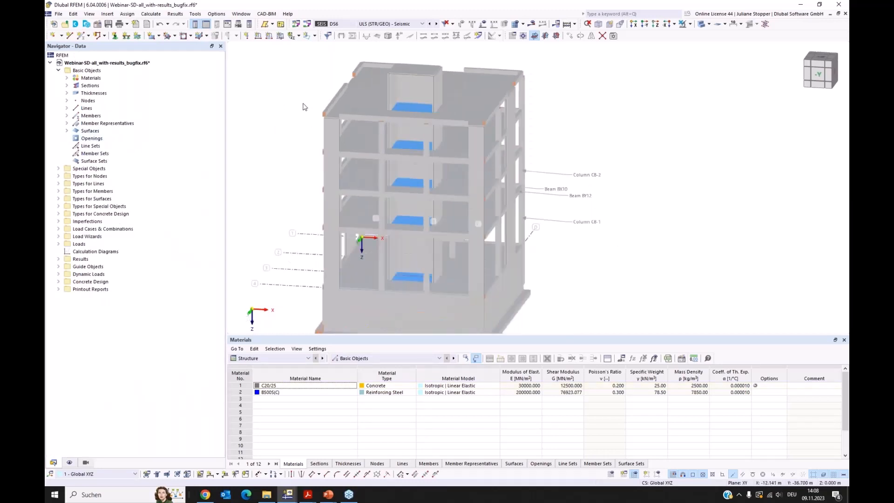
middle_click_drag(288, 108, 287, 82, "ctrl")
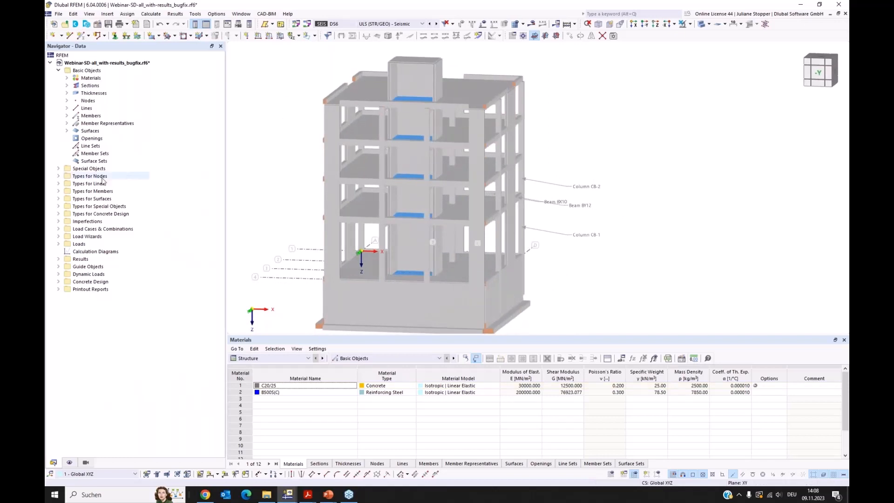
left_click(59, 177)
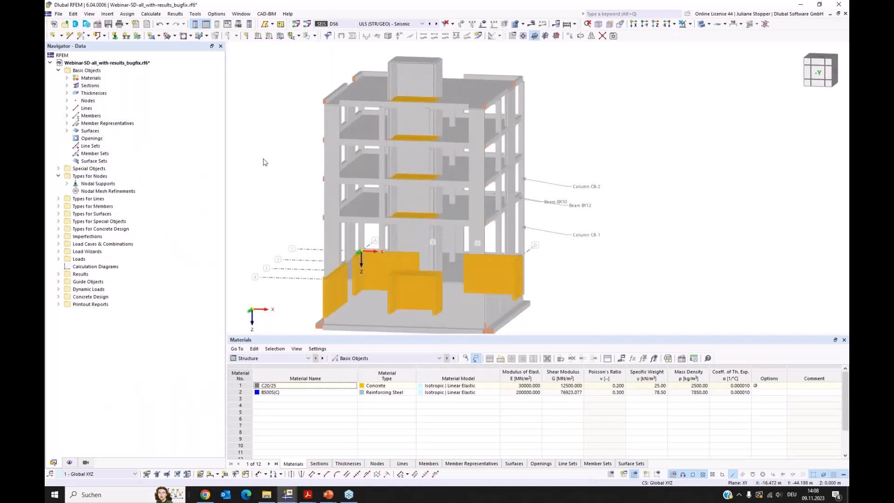
scroll(265, 167, "down", 1)
middle_click_drag(316, 276, 309, 254, "ctrl")
left_click(69, 462)
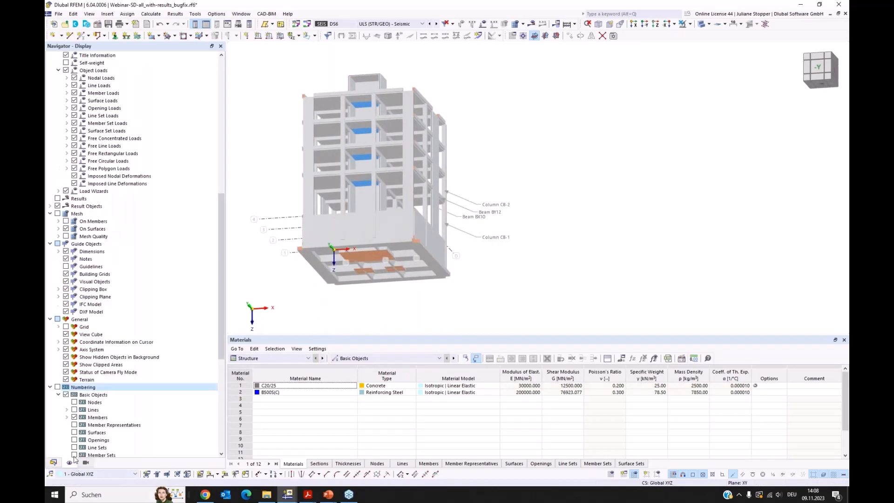
scroll(105, 225, "down", 8)
scroll(105, 226, "up", 6)
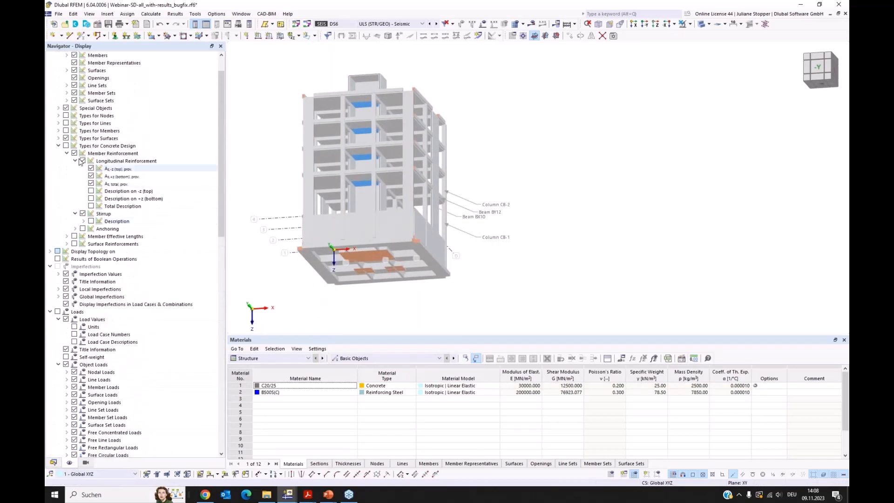
left_click(65, 116)
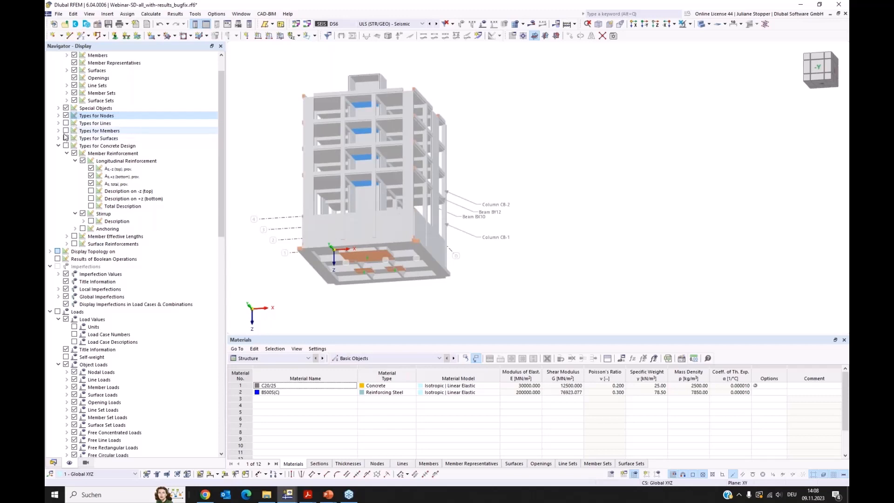
left_click(65, 131)
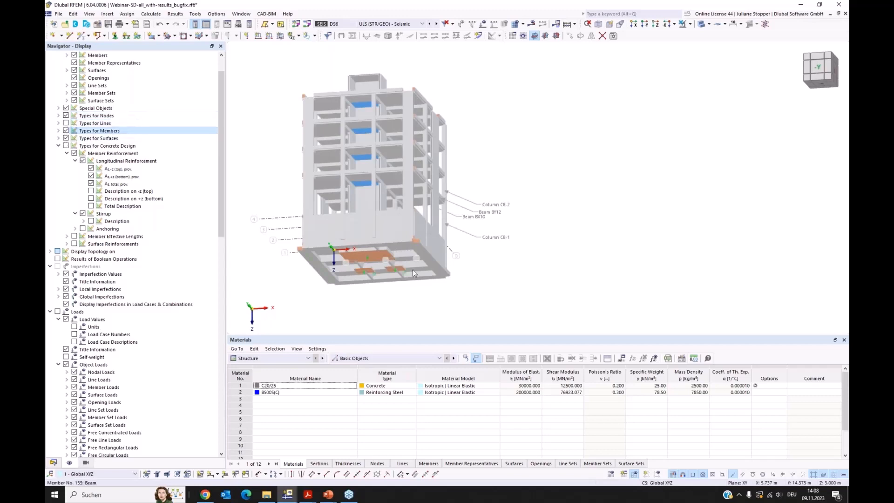
scroll(390, 274, "up", 3)
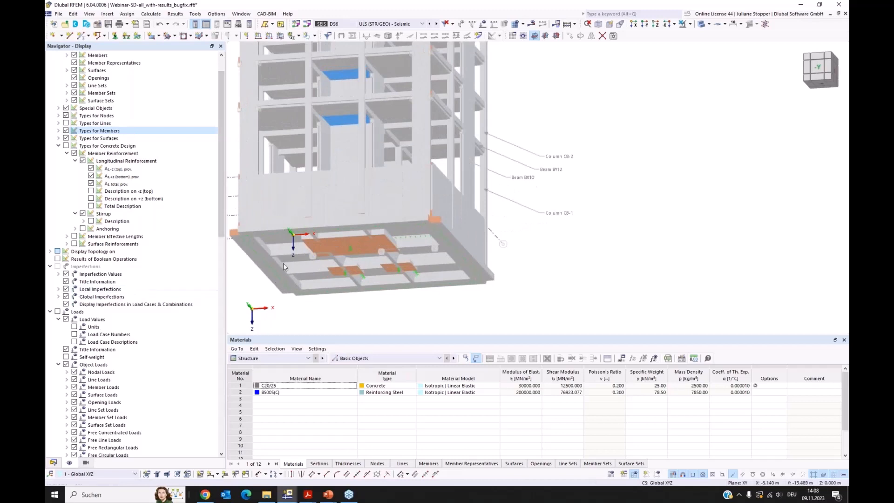
middle_click_drag(287, 273, 290, 299, "ctrl")
middle_click_drag(296, 269, 333, 278)
Step: Make load case LC1 Self-weight the active one, with the whole building in view
left_click(53, 463)
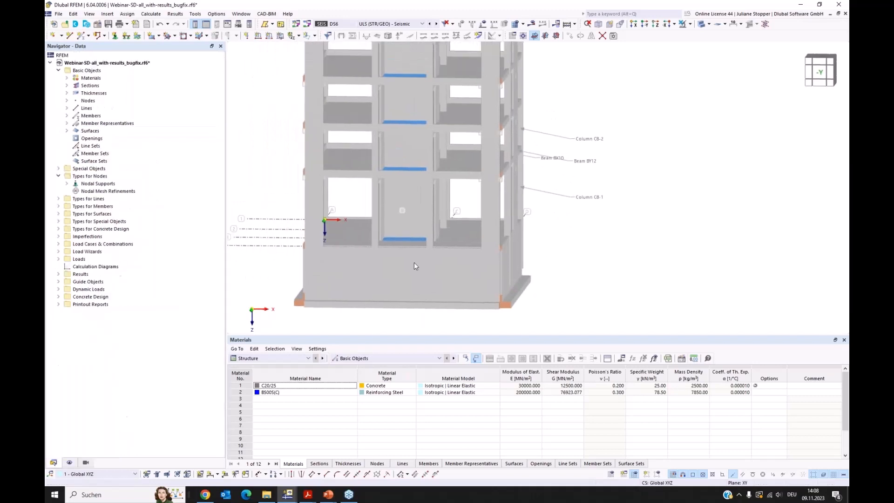
scroll(414, 266, "down", 2)
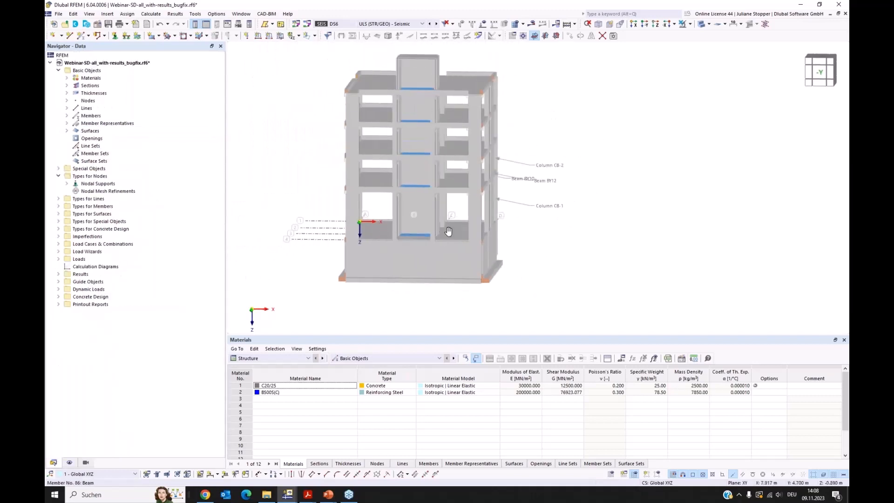
middle_click_drag(449, 232, 454, 246)
middle_click_drag(513, 261, 495, 267, "ctrl")
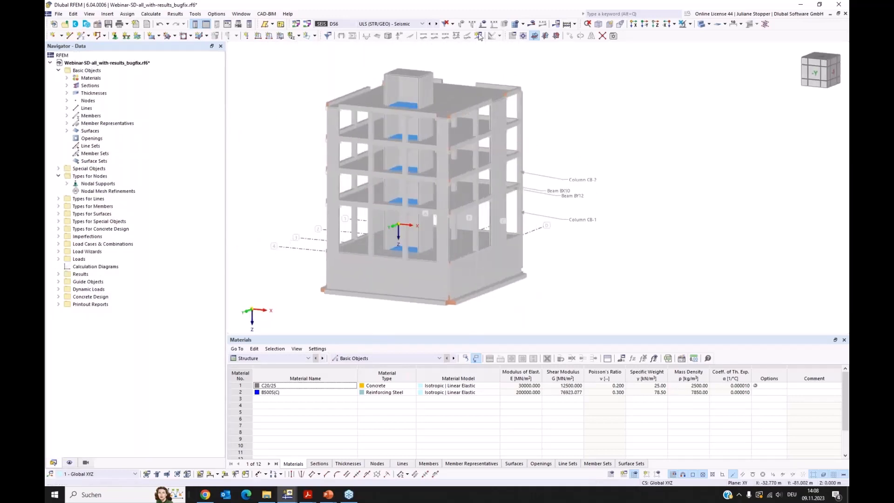
left_click(396, 24)
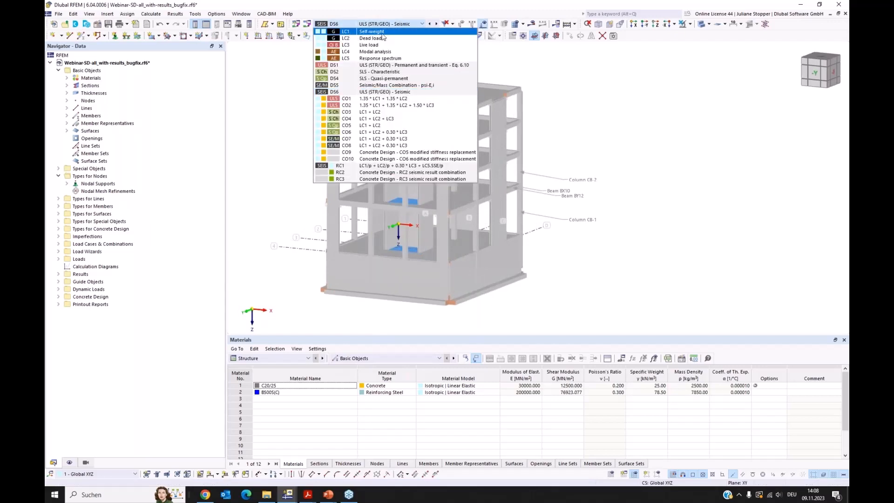
left_click(383, 32)
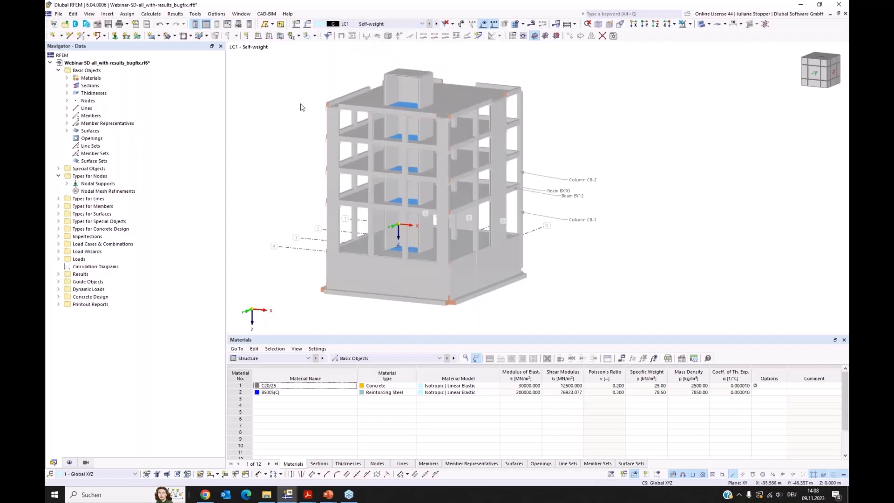
Step: Turn on the display of self-weight loads and inspect them on the upper storeys
left_click(69, 462)
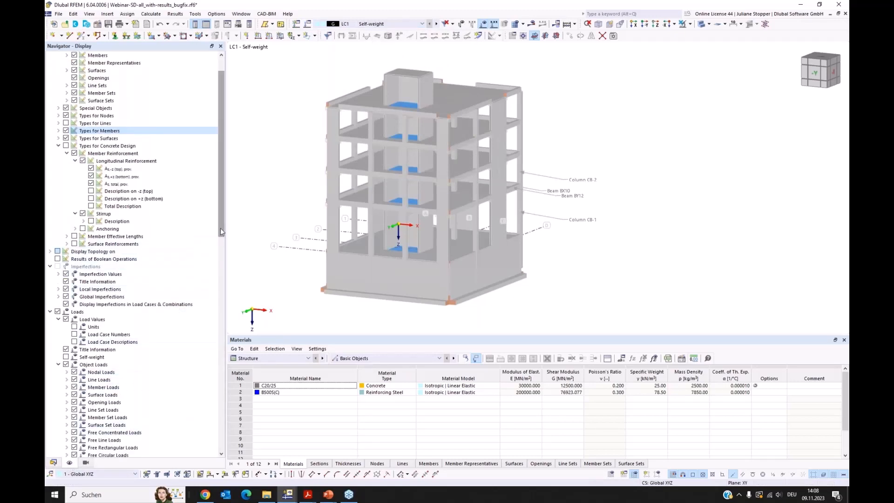
left_click_drag(222, 234, 222, 271)
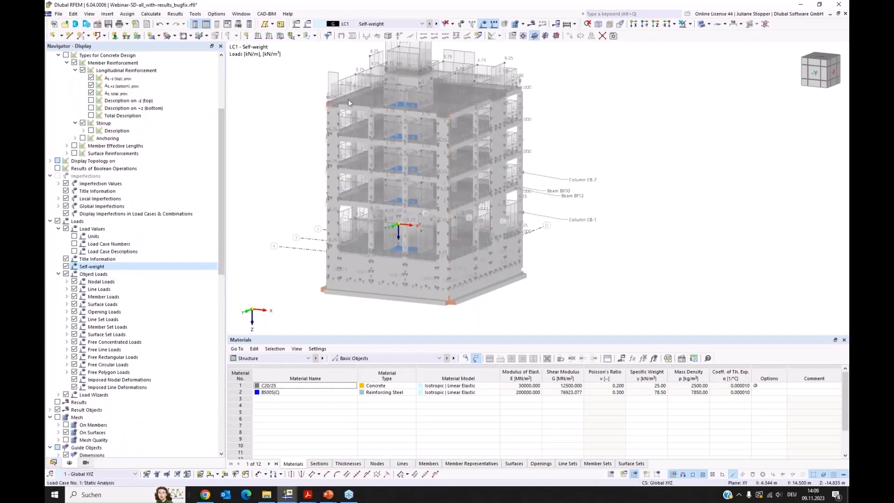
scroll(345, 100, "up", 5)
scroll(326, 125, "up", 4)
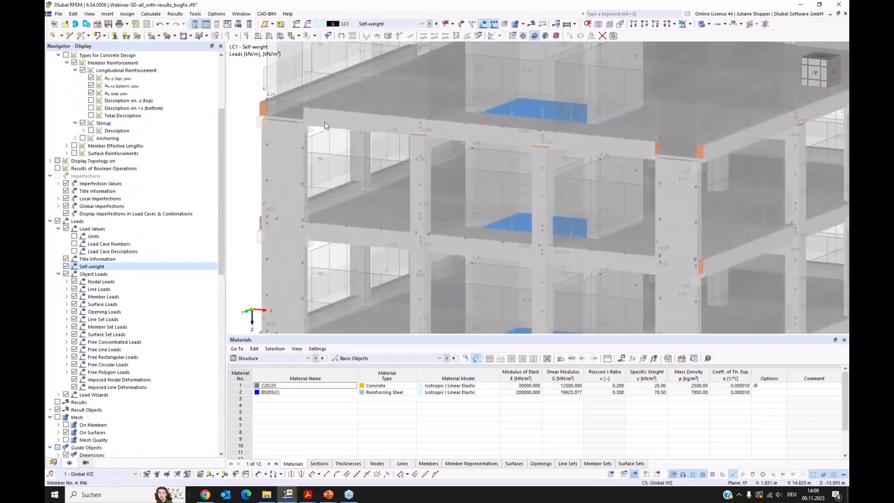
Step: Turn off the display of self-weight loads on the building model
middle_click_drag(355, 136, 355, 205)
scroll(329, 158, "down", 3)
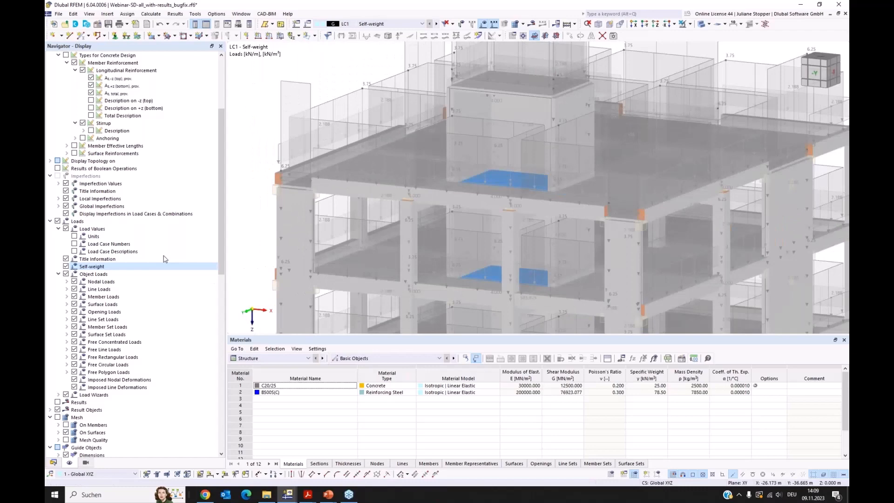
left_click(66, 266)
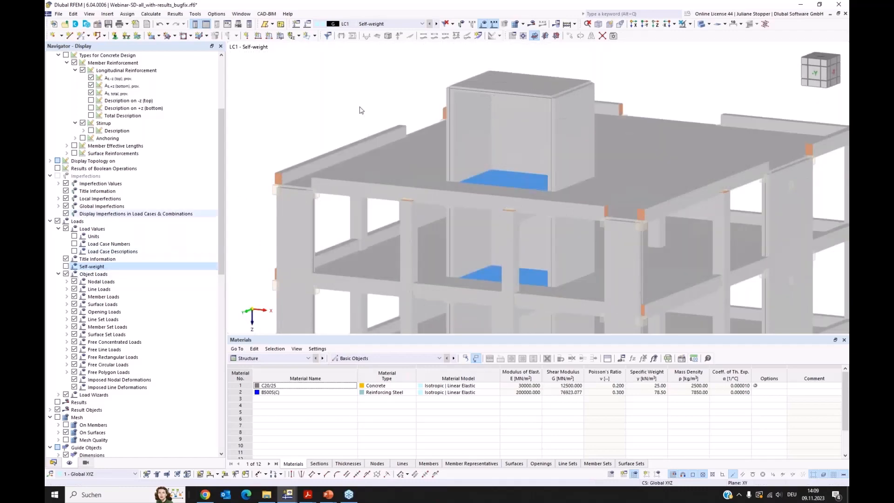
Step: View the loads of LC2 Dead load and LC3 Live load on the building, leaving LC3 active in a front view
left_click(395, 24)
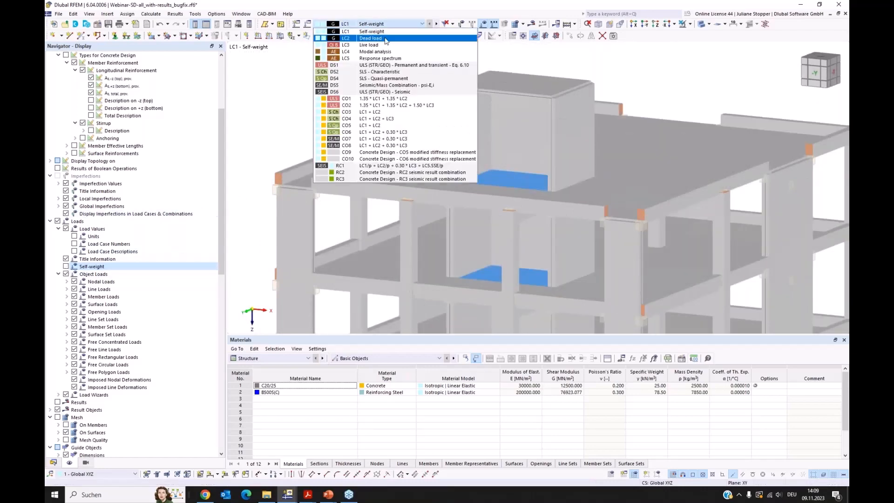
left_click(387, 38)
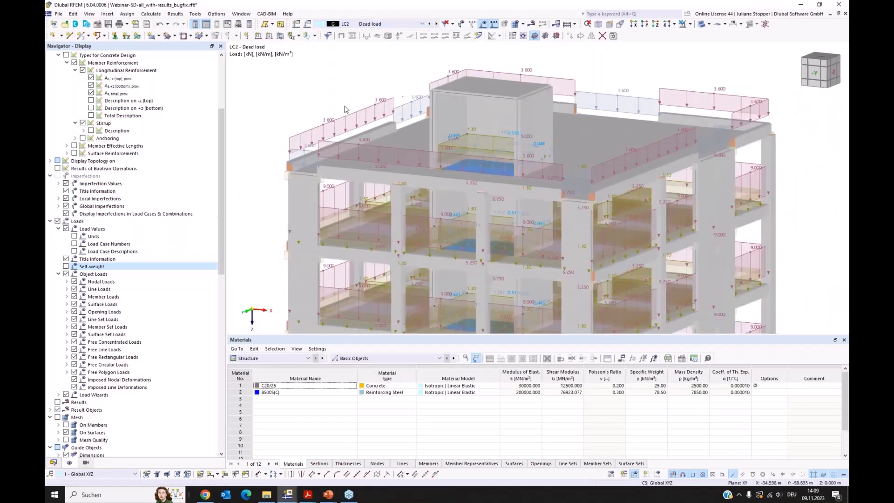
left_click(387, 24)
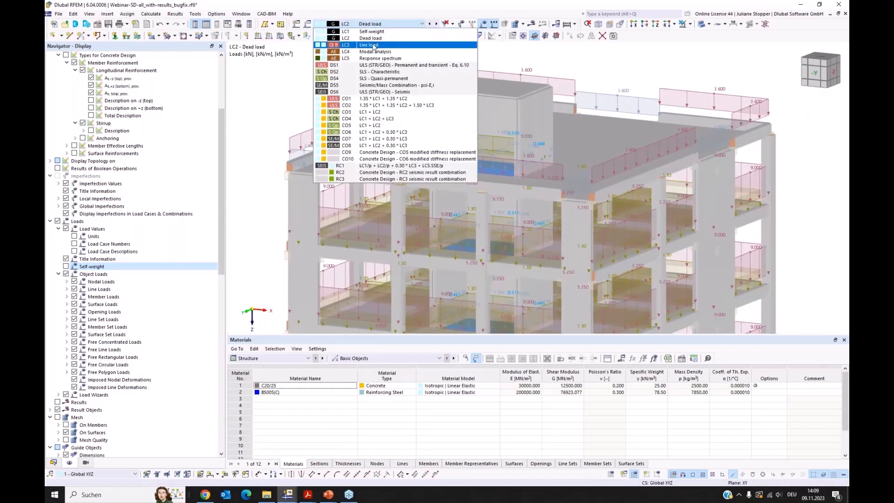
left_click(373, 44)
scroll(346, 102, "down", 3)
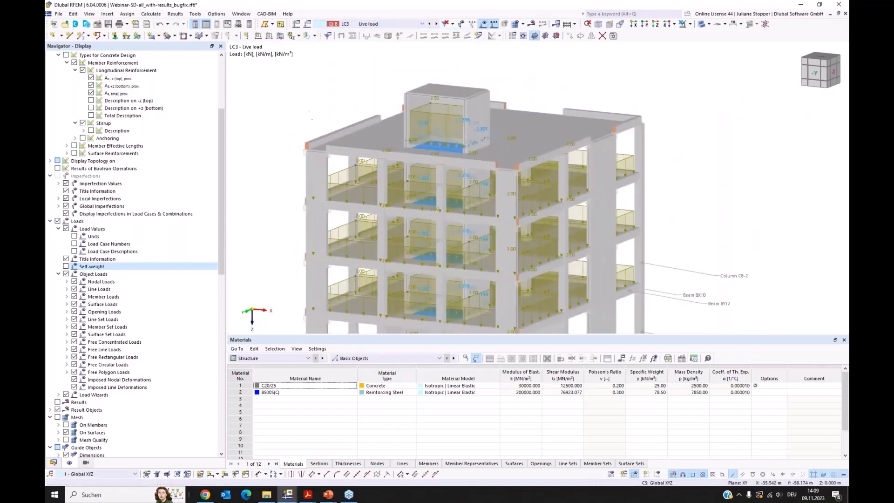
middle_click_drag(335, 122, 346, 144, "ctrl")
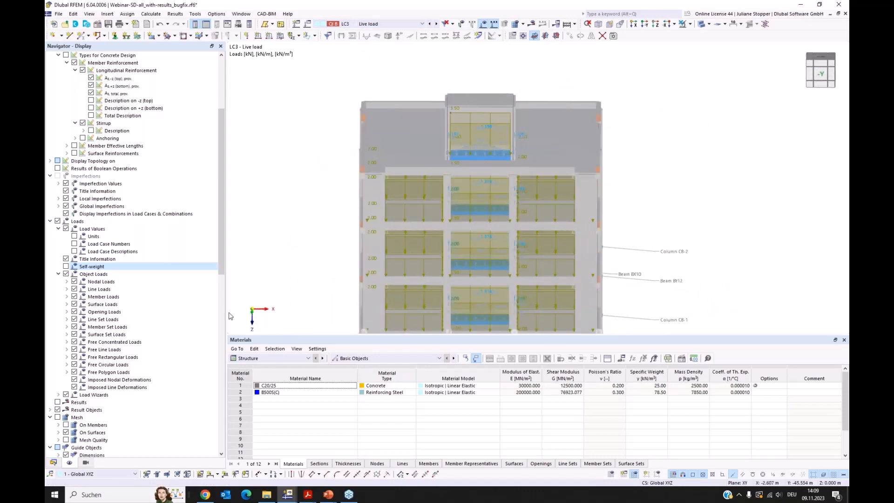
Step: Collapse Basic Objects and Types for Nodes in the model data tree and open the Load Cases & Combinations settings
left_click(53, 462)
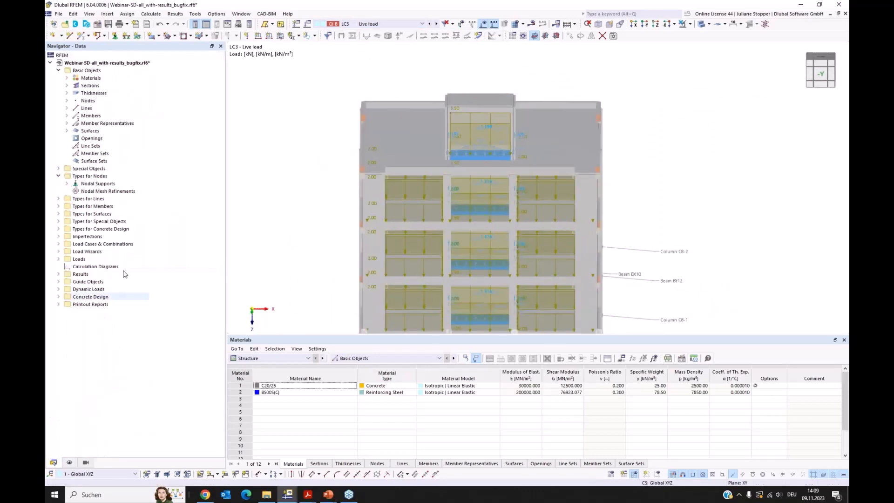
left_click(59, 71)
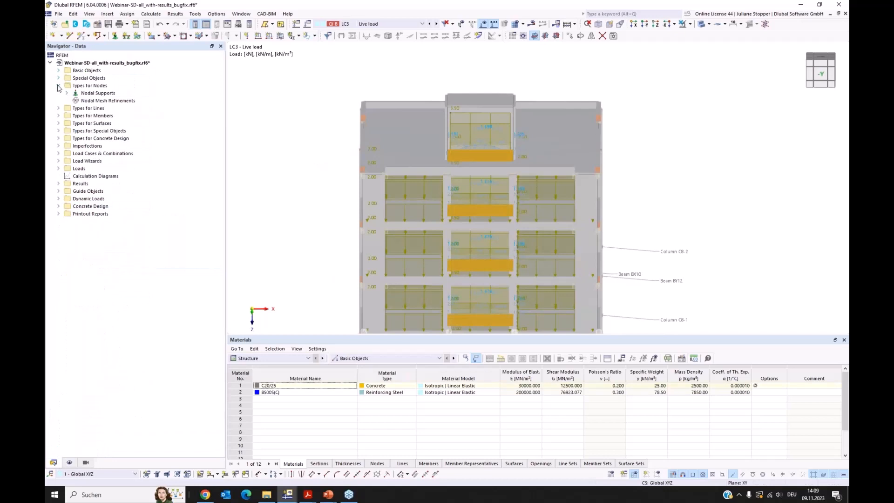
left_click(58, 85)
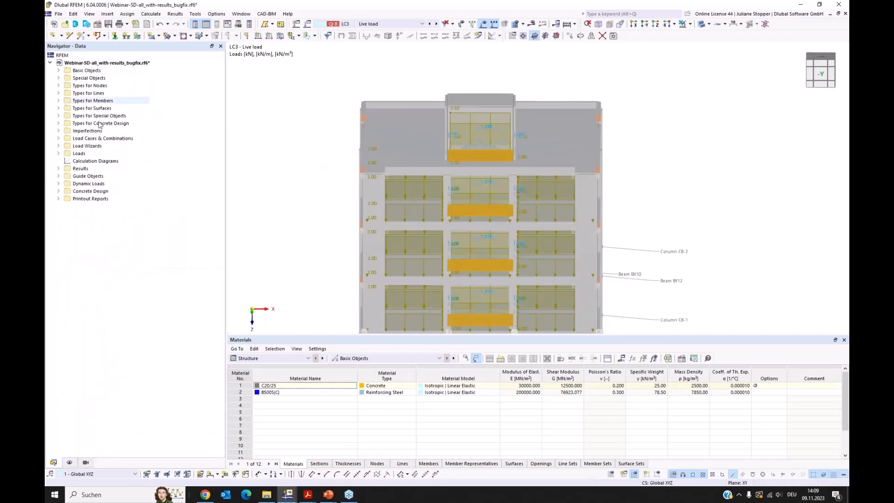
left_click(58, 138)
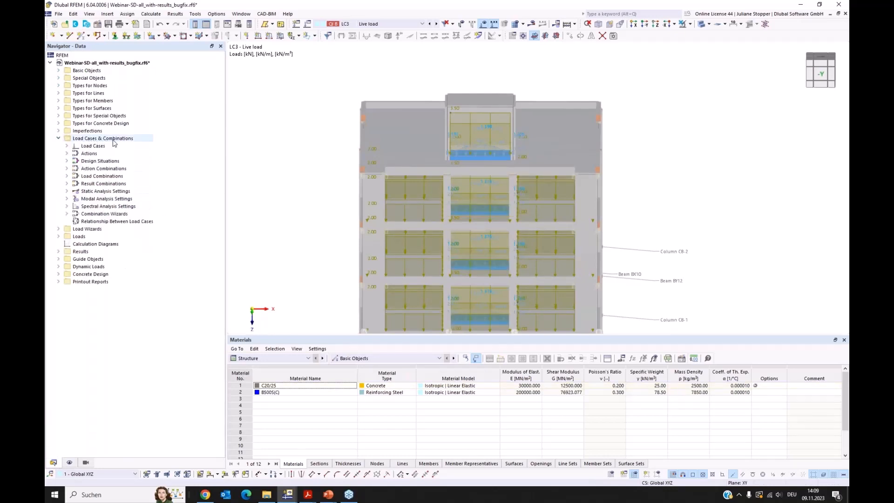
left_click(88, 140)
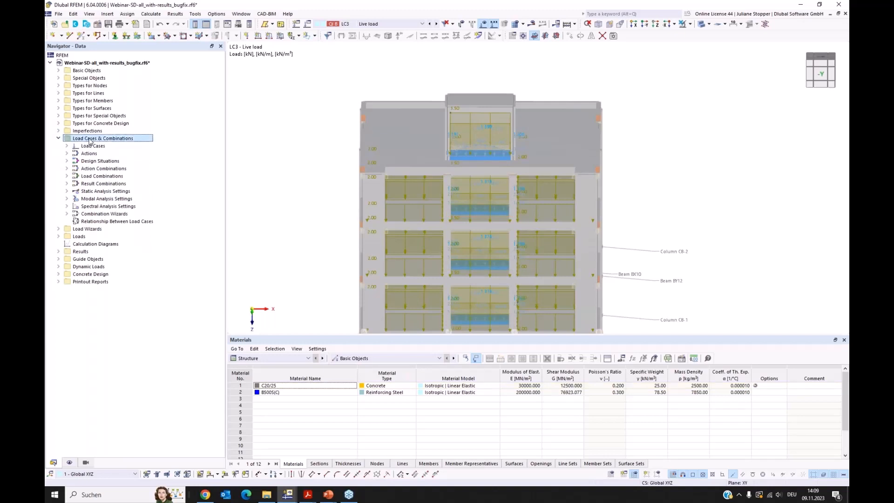
right_click(90, 141)
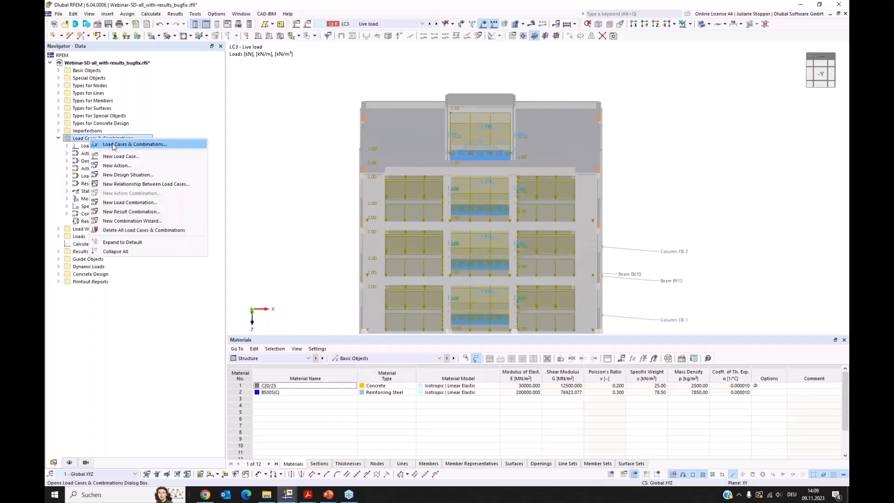
left_click(114, 145)
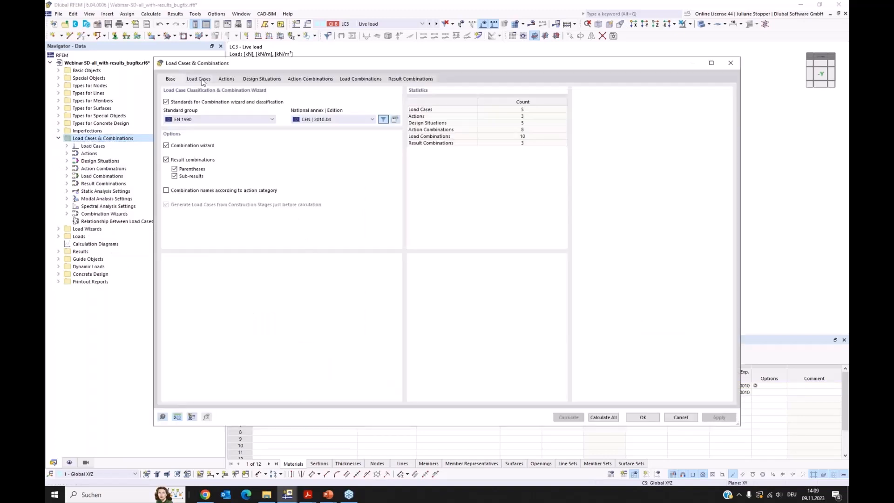
Step: Review the settings of load cases LC1, LC3 and LC4 Modal analysis, including the analysis types available for LC4
left_click(199, 79)
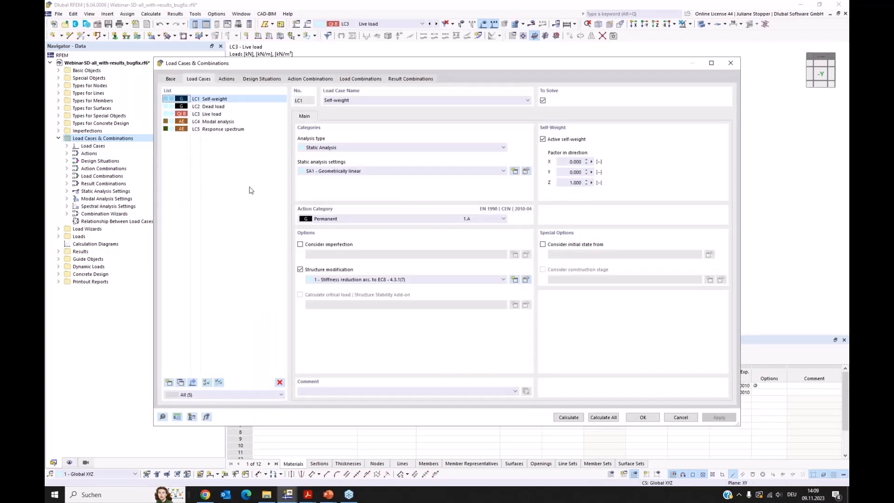
left_click(208, 115)
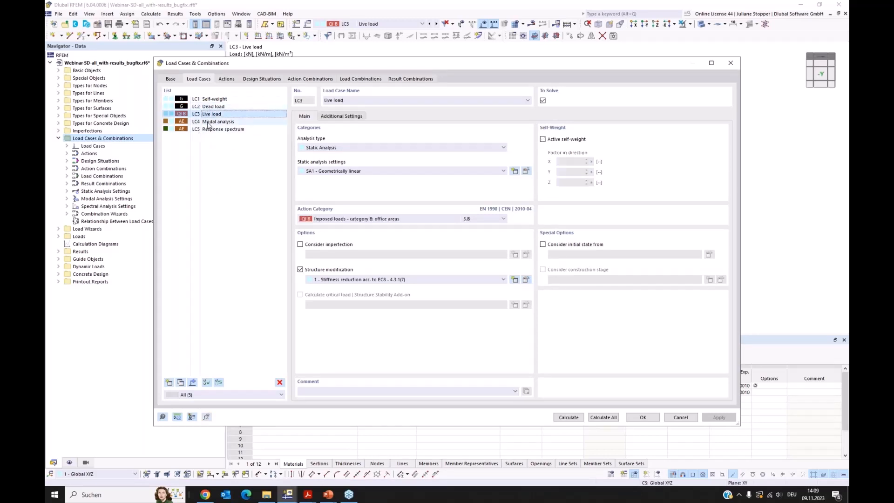
left_click(209, 122)
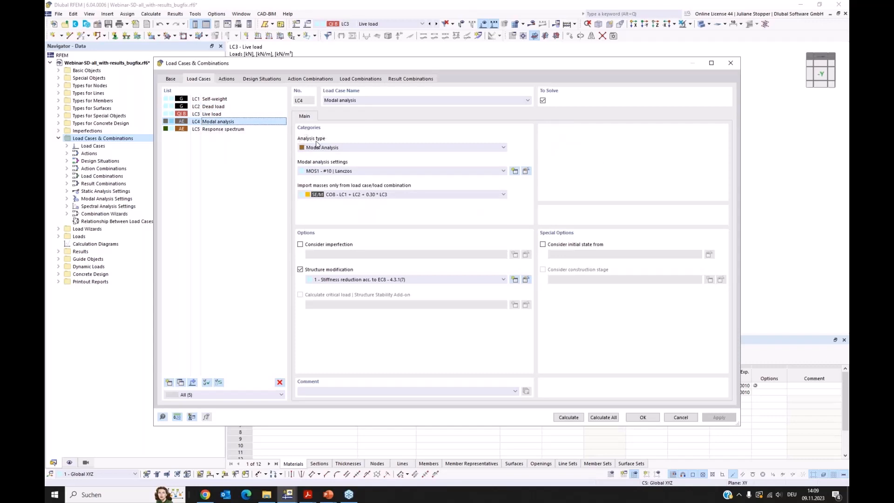
left_click(350, 148)
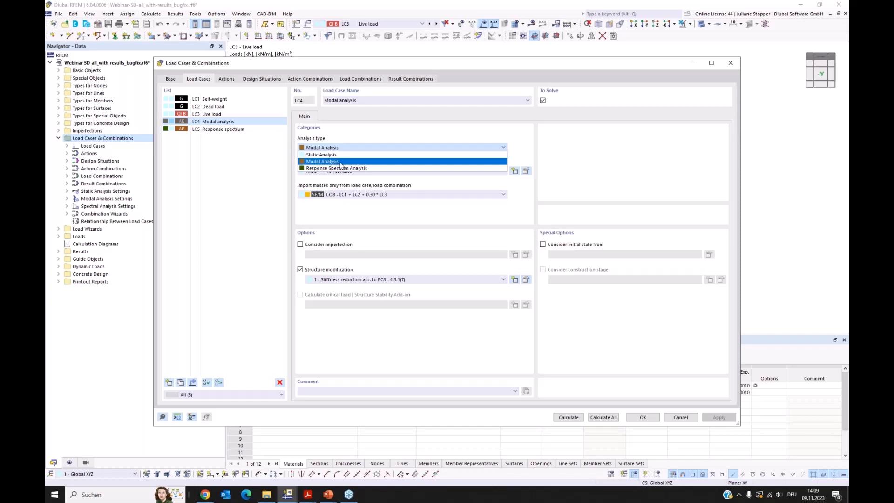
left_click(521, 159)
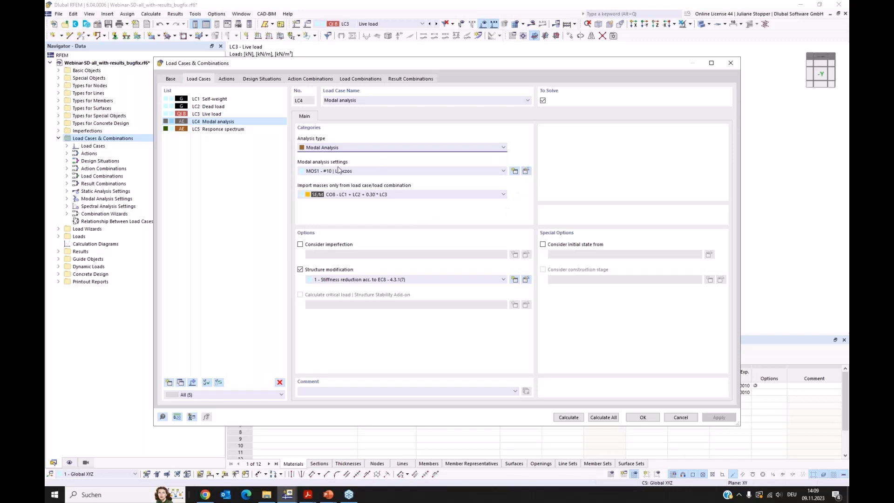
Step: Examine LC4's modal analysis settings MOS1, covering eigenvalue method, mass matrix, mass conversion and neglected masses, and close them without changes
left_click(526, 172)
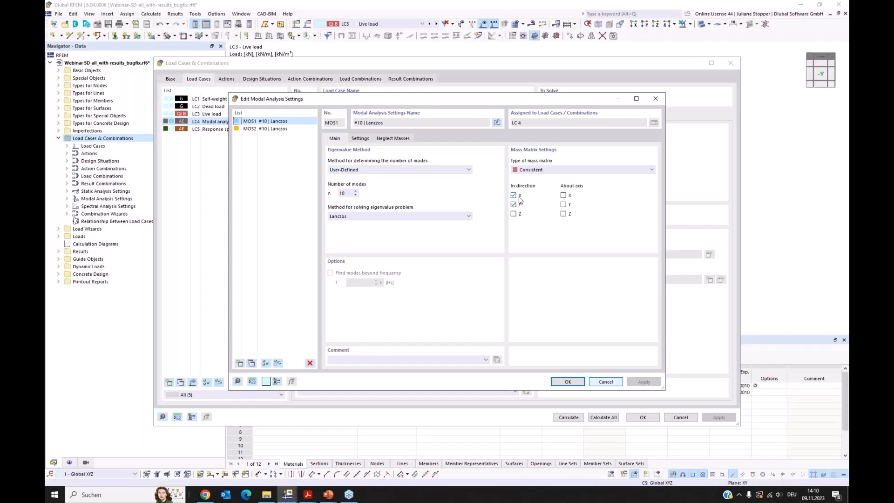
left_click(360, 139)
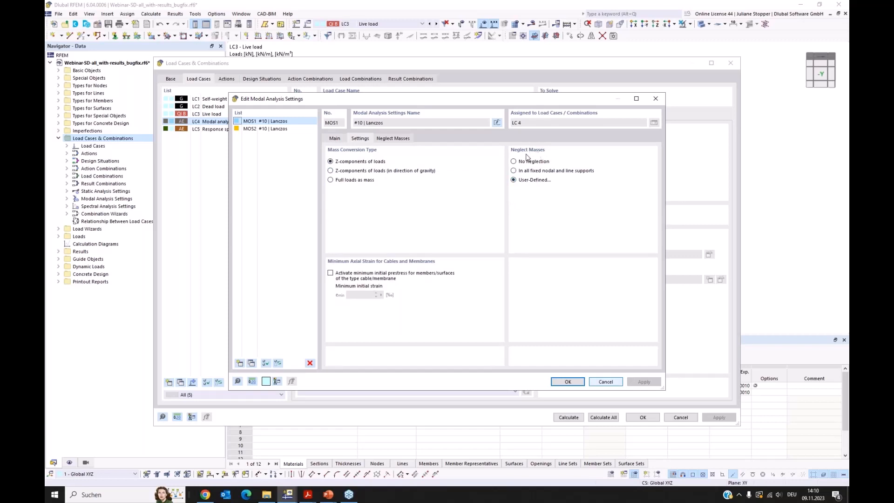
left_click(400, 139)
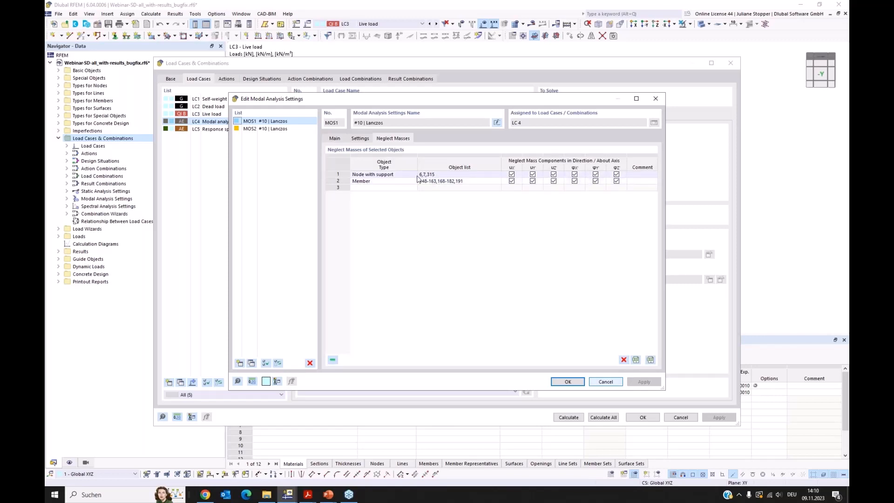
left_click(335, 139)
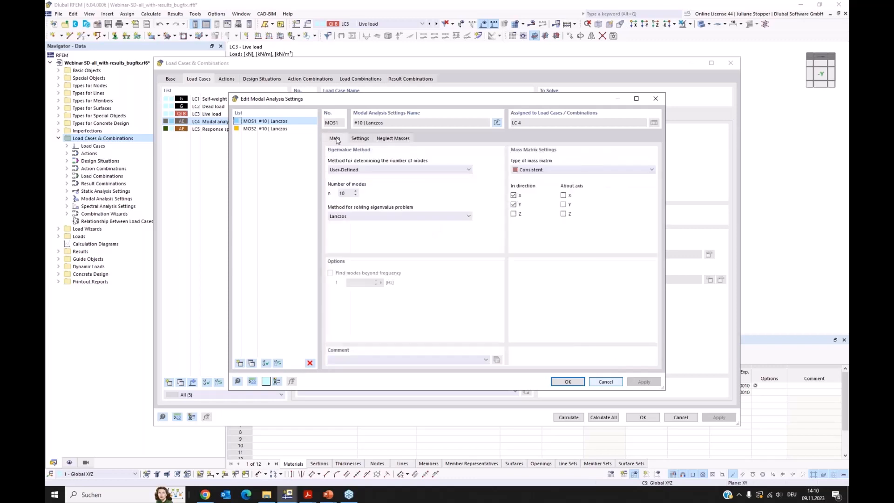
left_click(606, 382)
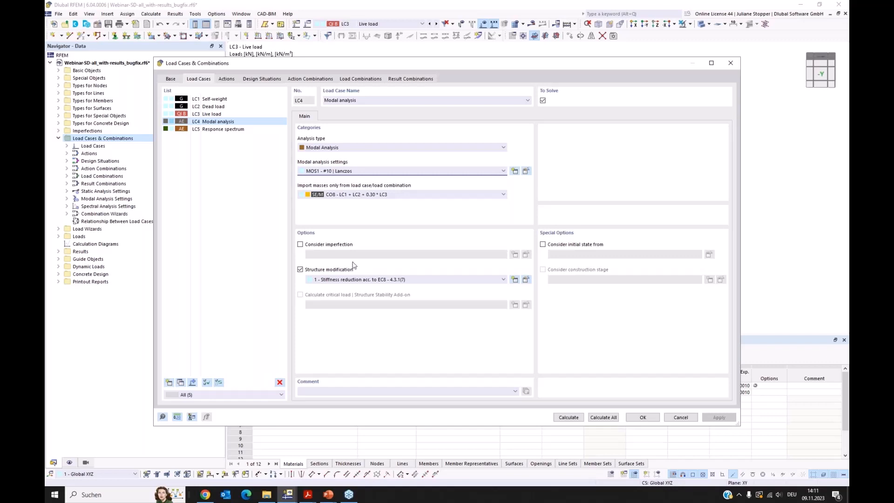
Step: Keep structure modification enabled for LC4 and start a new structure modification that modifies the stiffnesses of members and surfaces
left_click(300, 270)
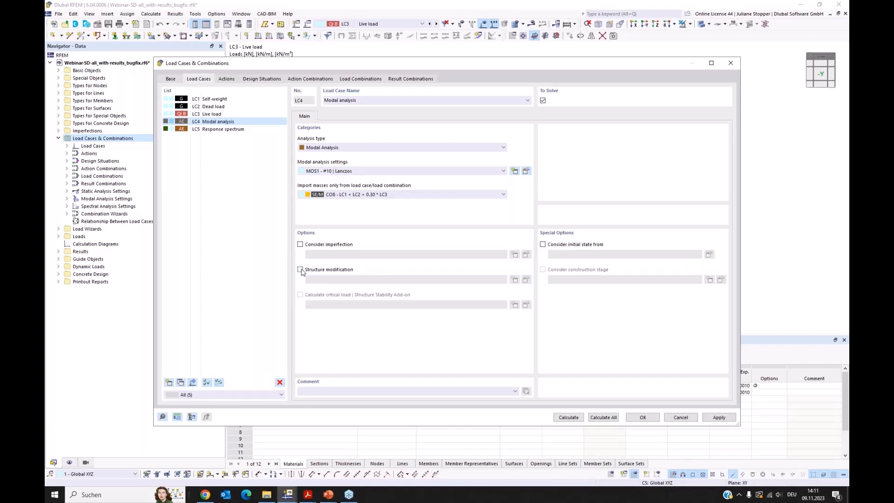
left_click(300, 270)
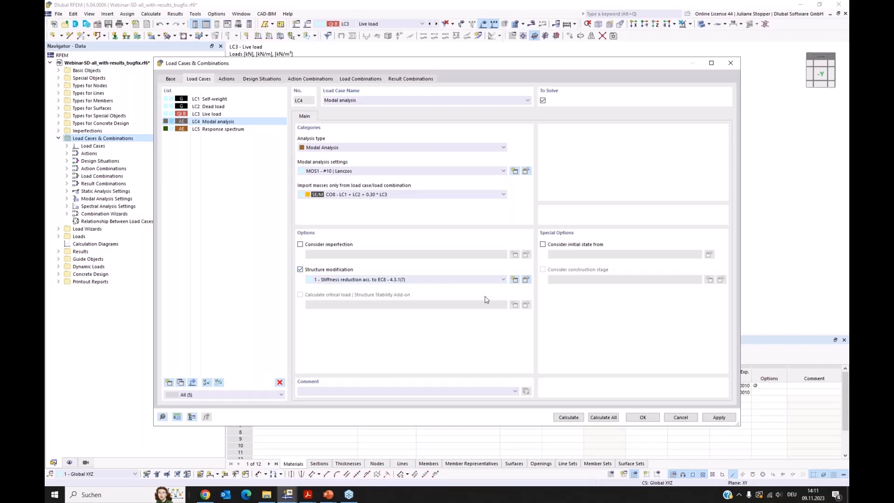
left_click(514, 279)
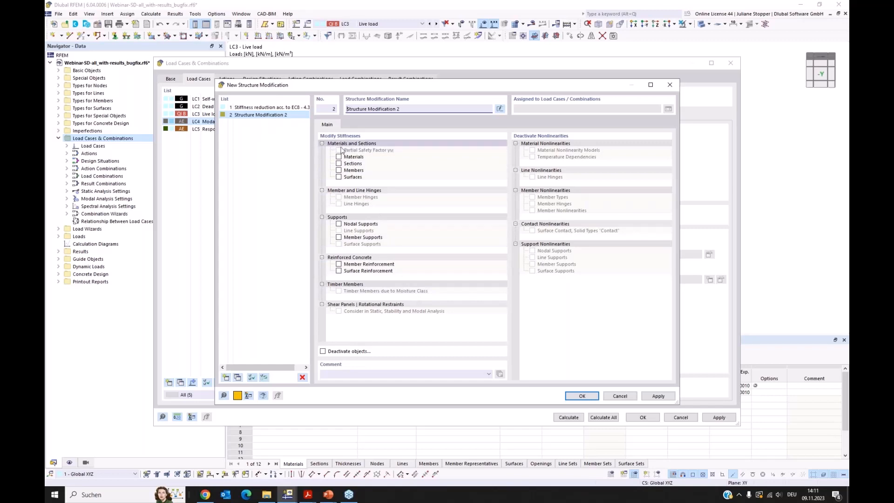
left_click(339, 170)
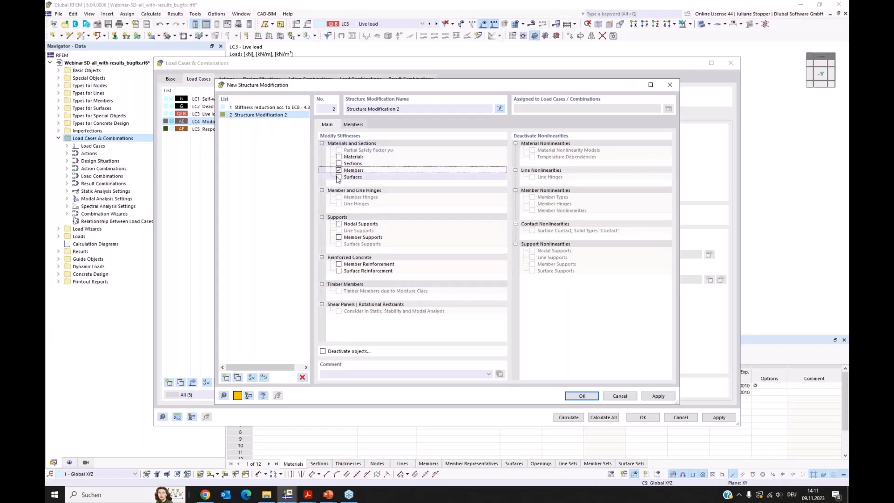
left_click(338, 177)
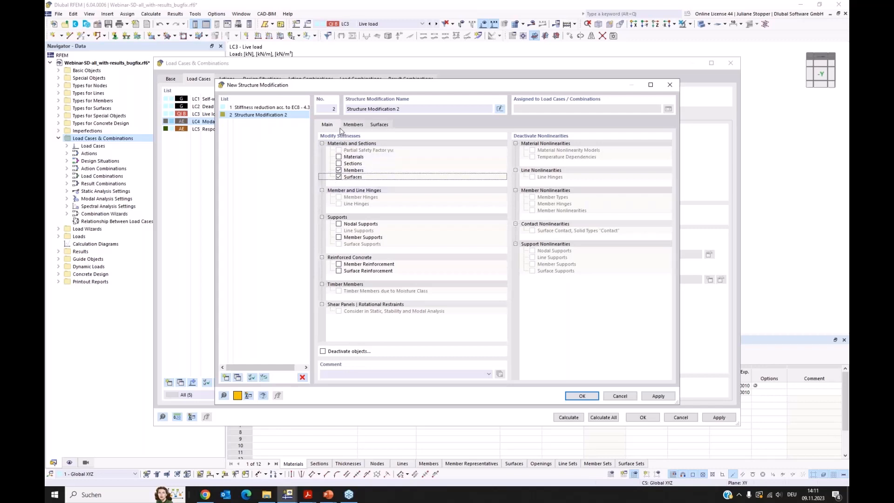
Step: Create a new member stiffness modification for Structure Modification 2, using multiplier factors of partial stiffnesses, weights and masses
left_click(358, 125)
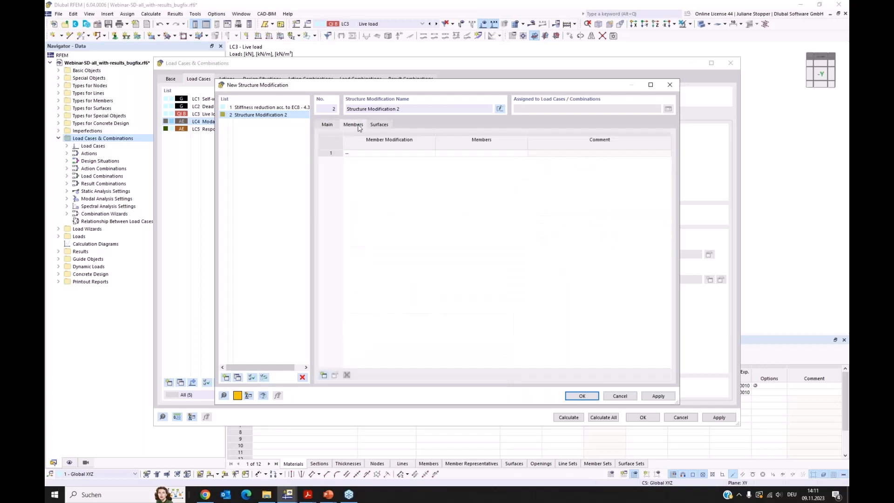
left_click(368, 154)
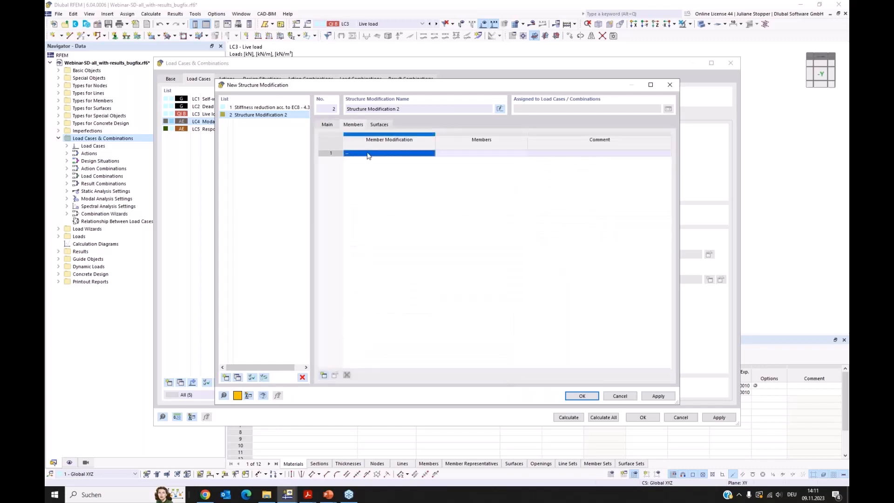
left_click(368, 154)
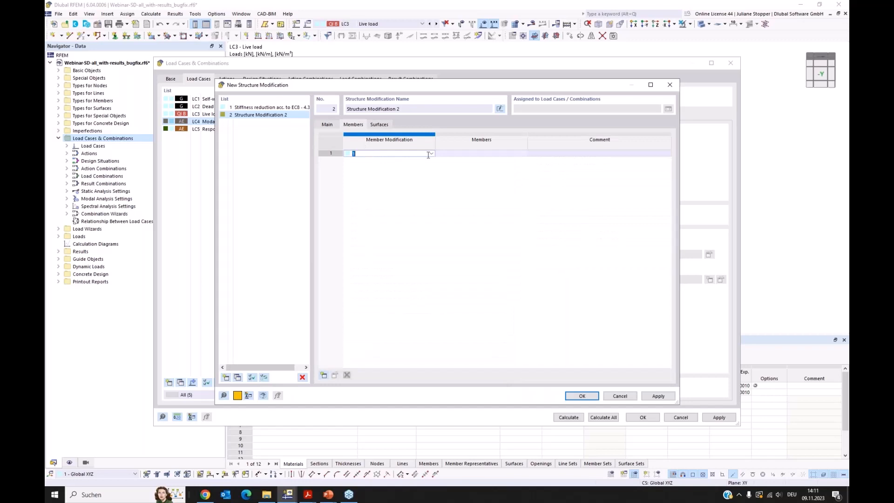
left_click(324, 376)
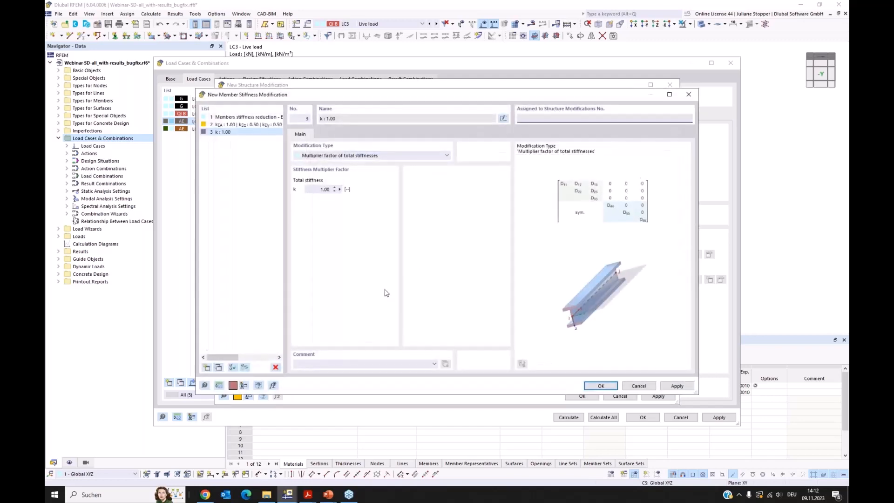
left_click(332, 157)
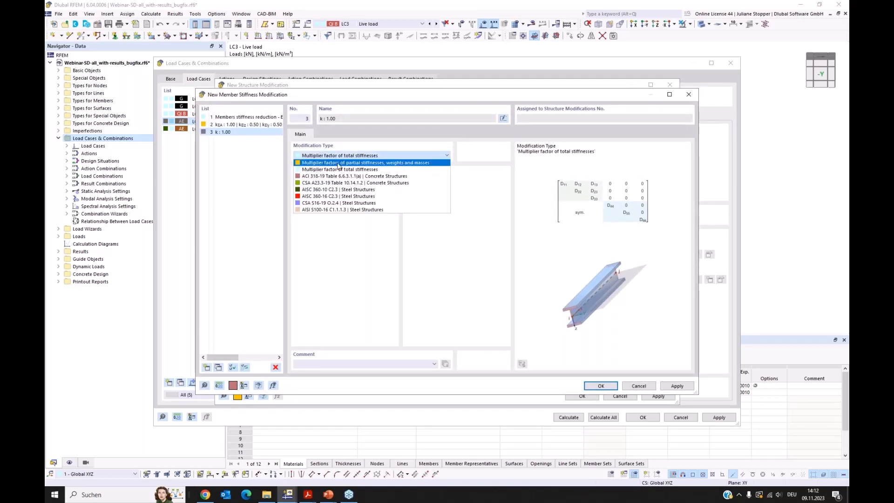
left_click(339, 163)
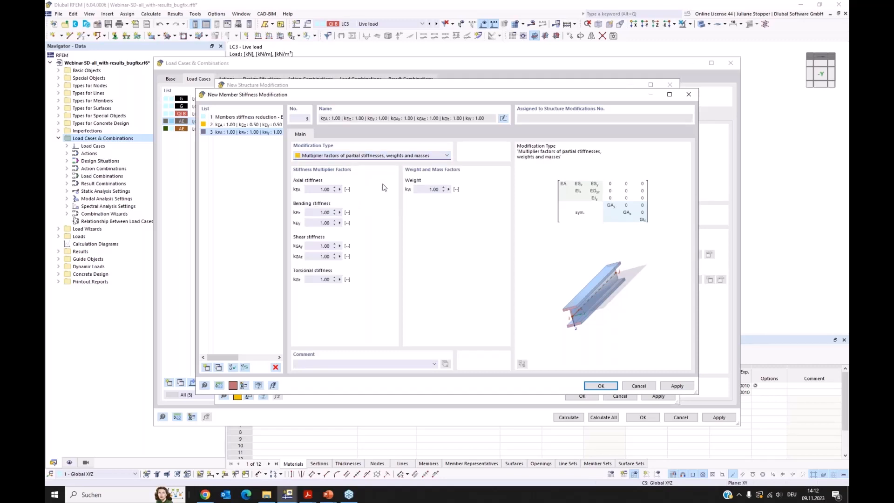
Step: Set the member's bending and shear stiffness factors to 0.50 and the torsional factor to 0.10, and confirm the stiffness modification
left_click(320, 212)
type("0,5")
key("Tab")
key("Tab")
type(".5")
key("Tab")
key("Tab")
left_click(601, 386)
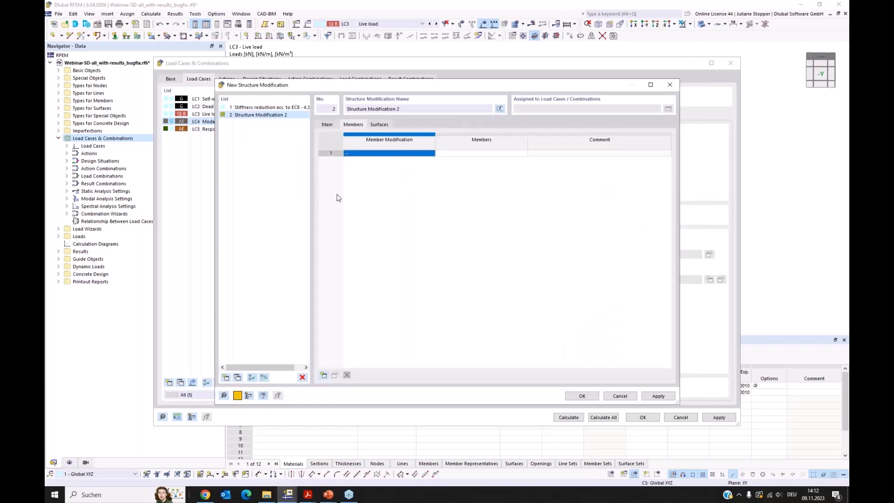
Step: Choose member stiffness modification 3 for Structure Modification 2 and try to confirm it without assigning members
left_click(385, 156)
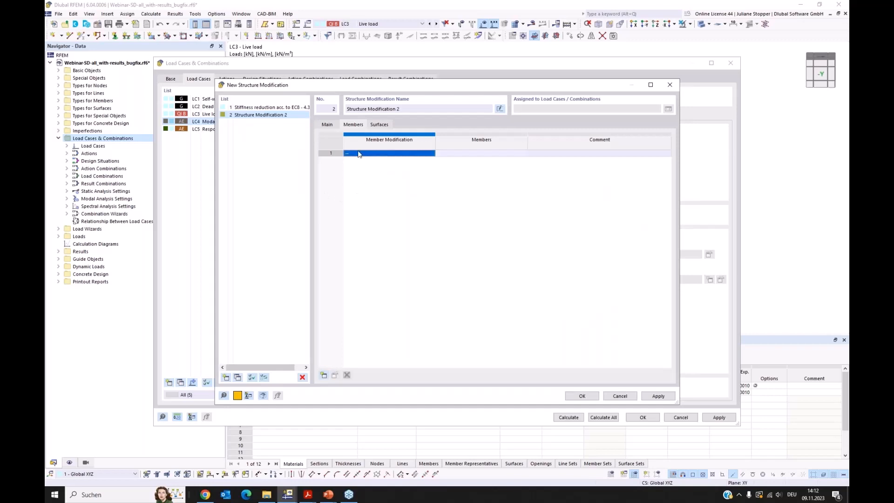
left_click(385, 154)
left_click(431, 153)
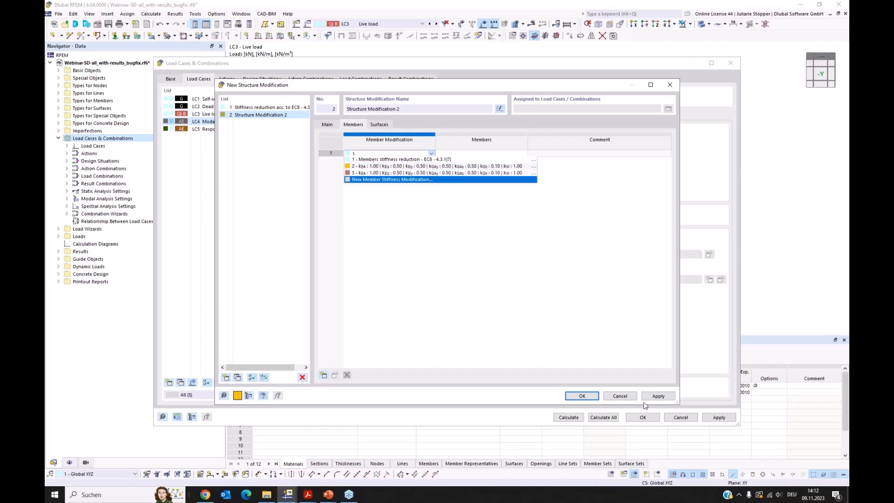
left_click(438, 173)
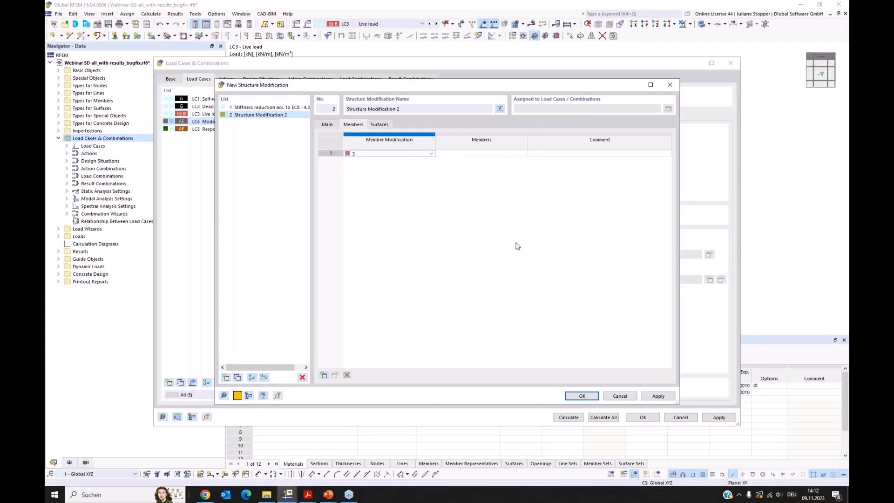
left_click(568, 397)
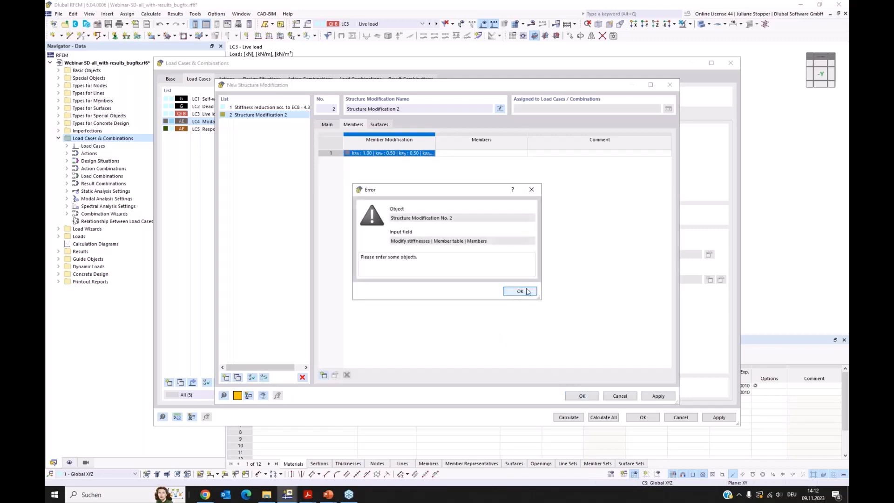
left_click(520, 291)
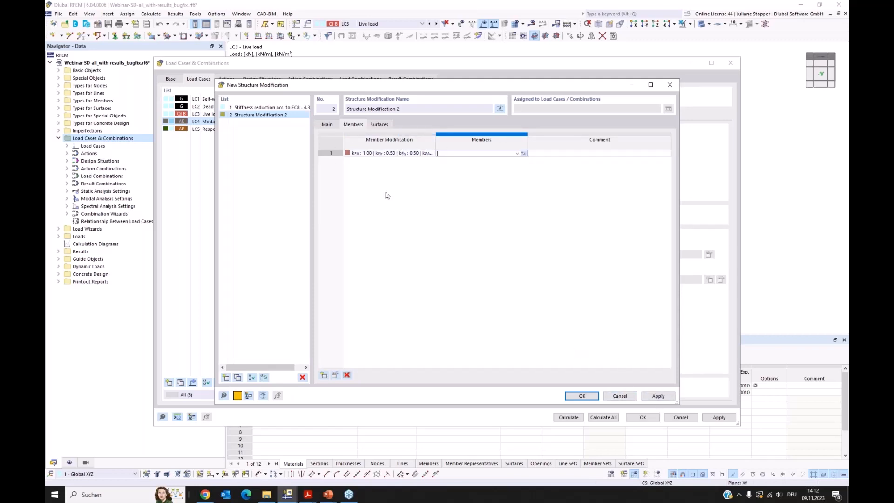
Step: Delete Structure Modification 2 and confirm the structure modifications, keeping the stiffness reduction according to EC8 - 4.3.1(7)
left_click(302, 378)
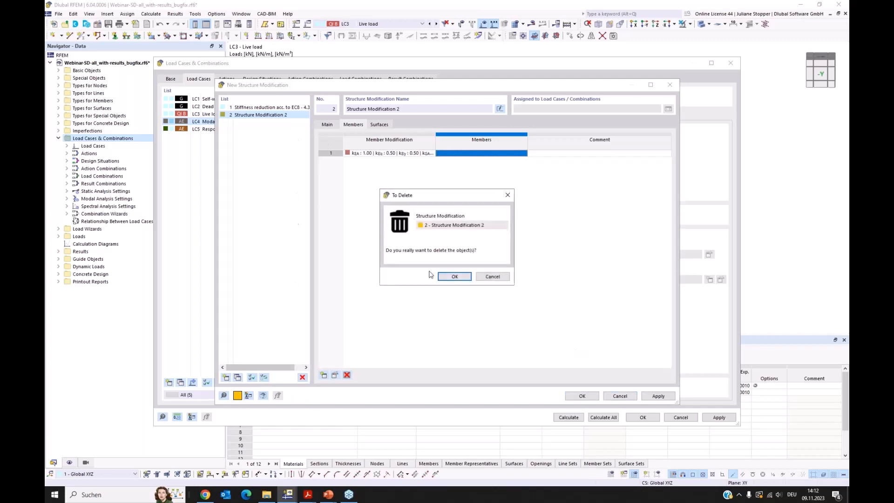
left_click(456, 275)
left_click(274, 110)
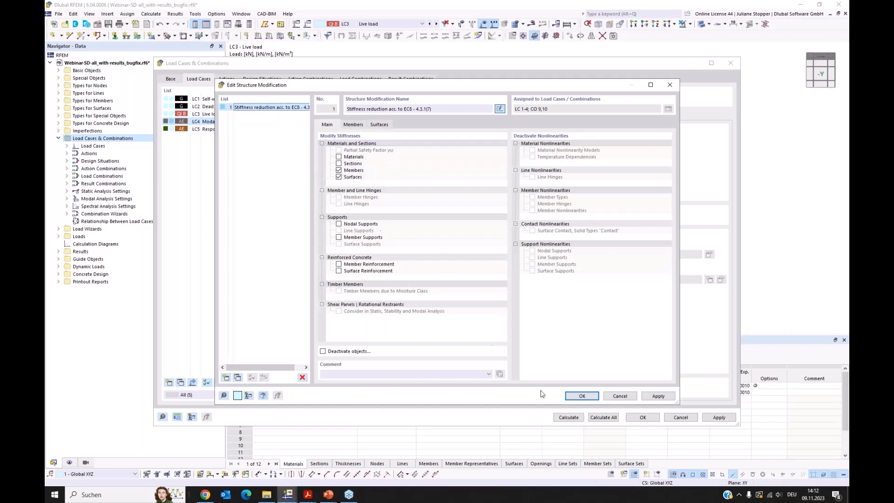
left_click(583, 396)
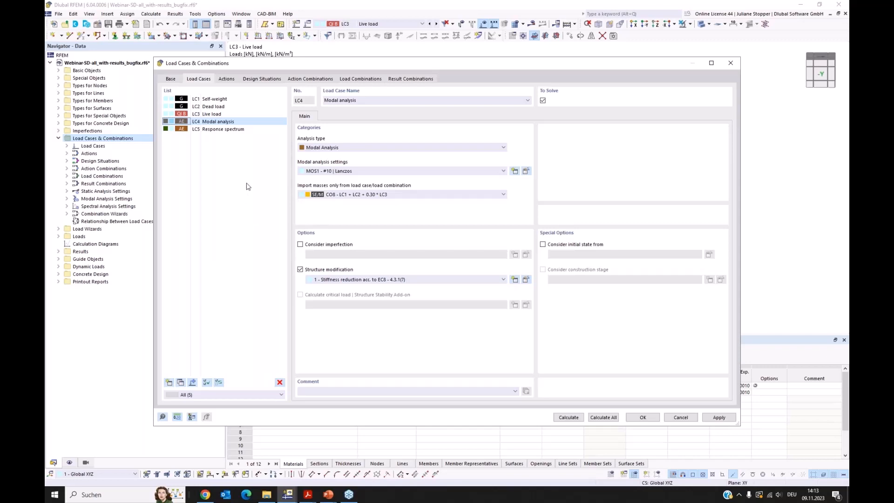
Step: Review LC5 Response spectrum's analysis type and its spectral analysis settings SPS1 with the modal and directional combination rules, closing them without changes
left_click(221, 132)
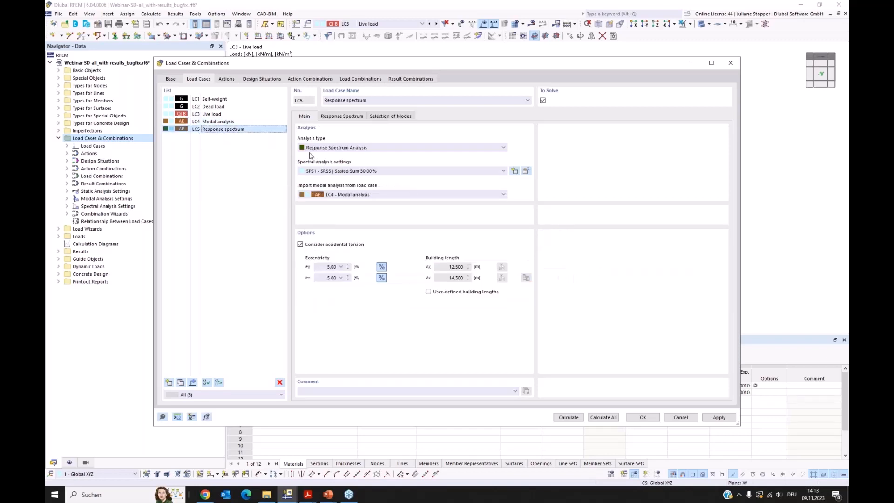
left_click(404, 148)
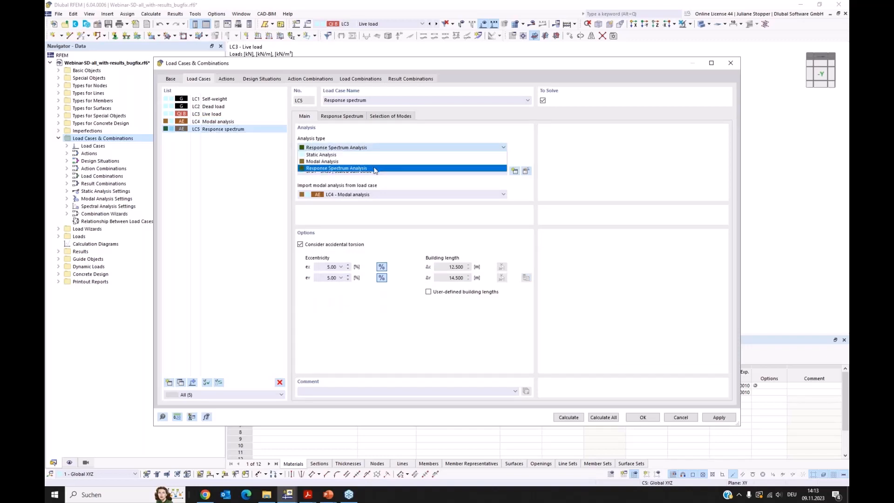
left_click(398, 168)
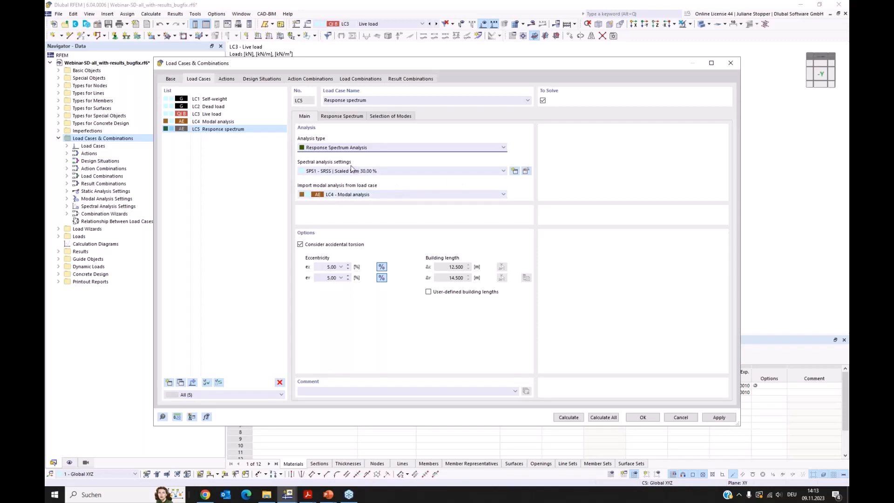
left_click(527, 172)
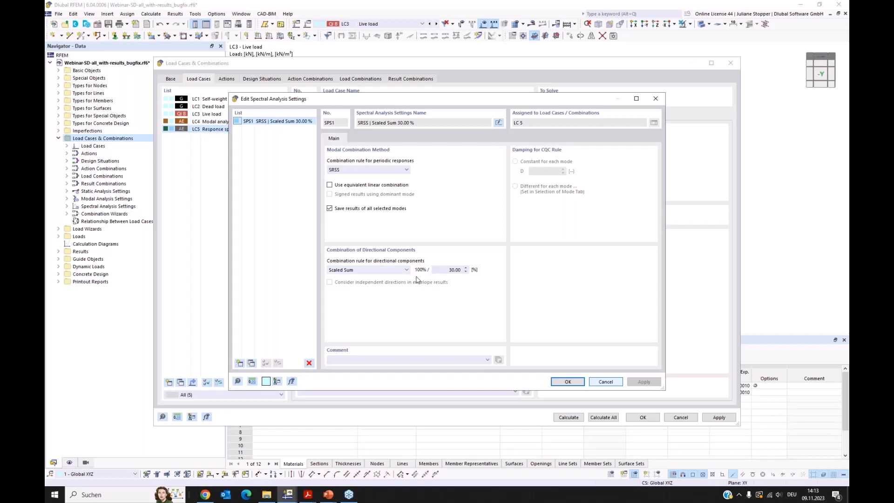
left_click(604, 382)
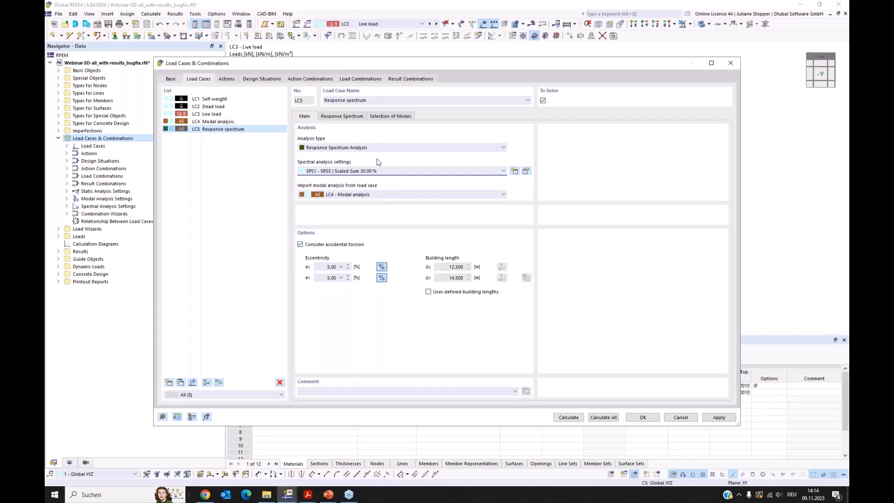
Step: In LC5's response spectrum assignment, deactivate directions X and Y and activate both again
left_click(339, 116)
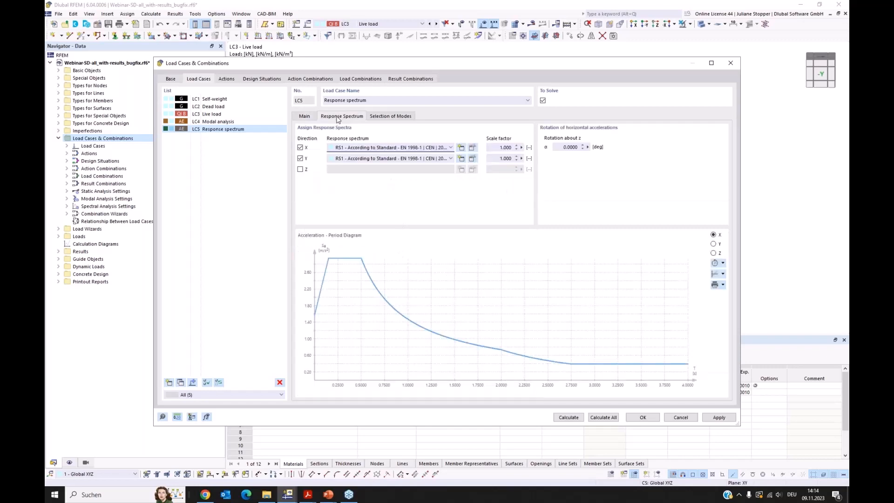
left_click(300, 159)
left_click(300, 147)
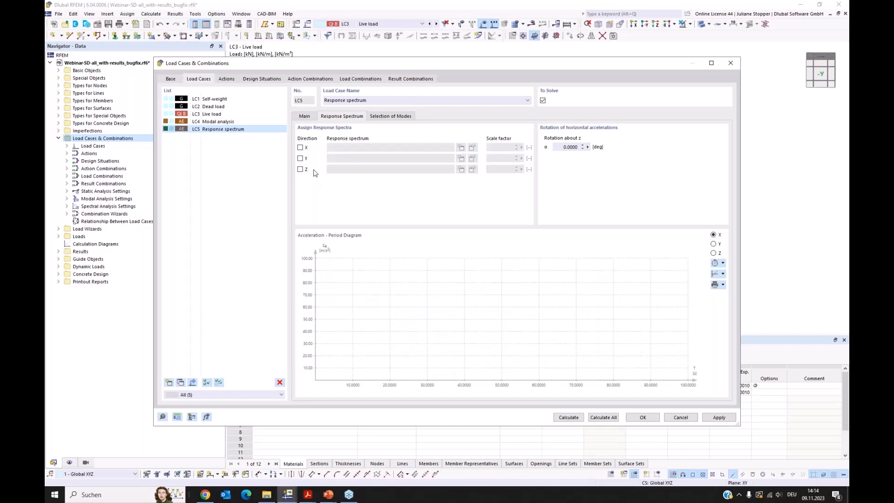
left_click(301, 148)
left_click(301, 159)
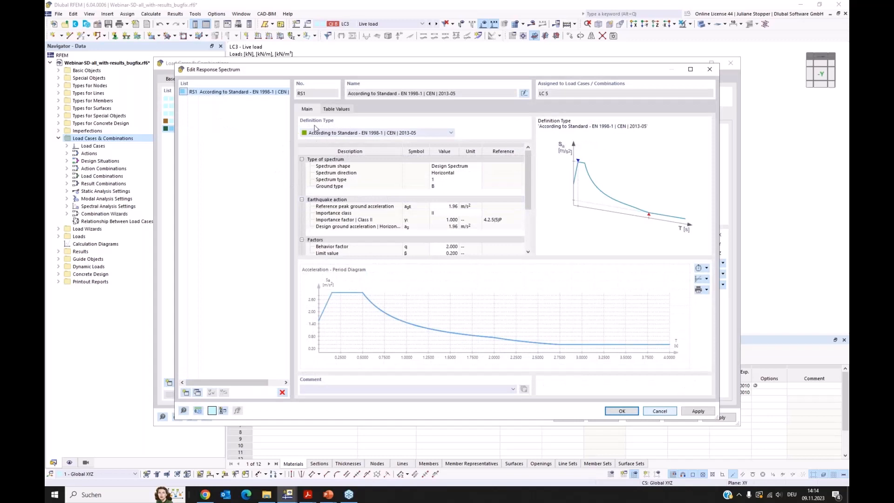
Step: Examine response spectrum RS1's definition types, earthquake action, behavior factor and ground type parameters, cancel without changes, and return to LC5's main settings
left_click(452, 134)
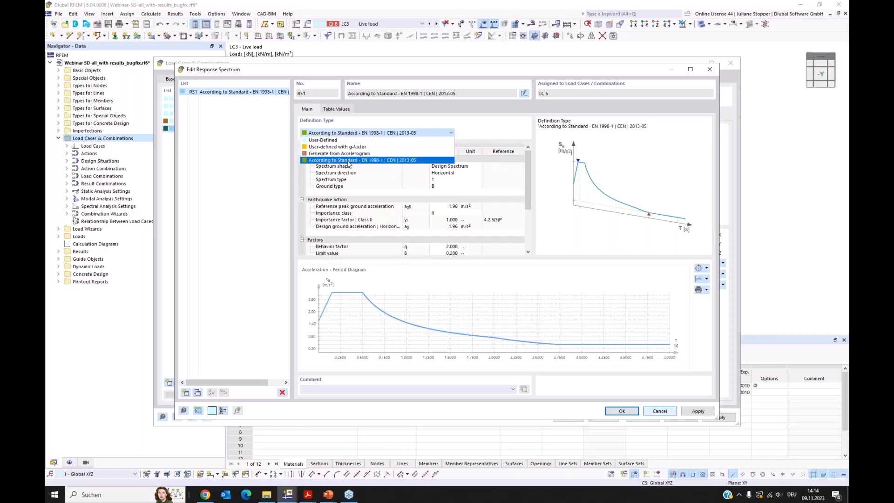
left_click(316, 162)
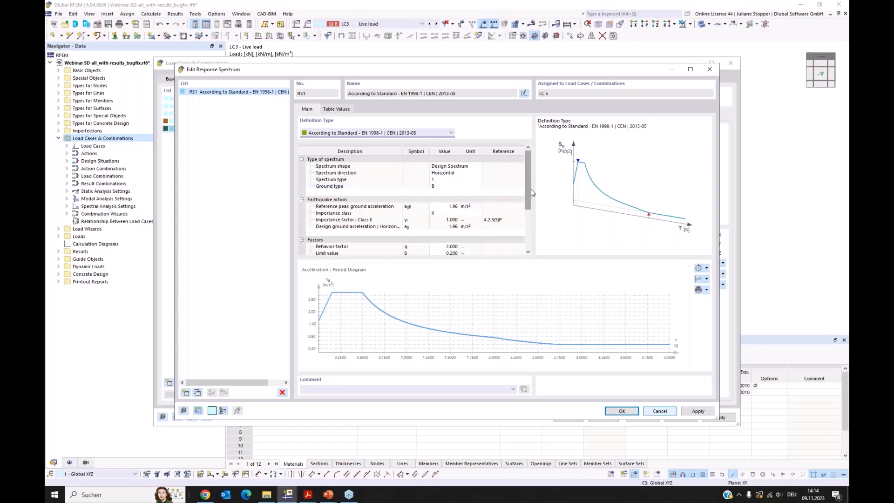
left_click_drag(527, 191, 525, 205)
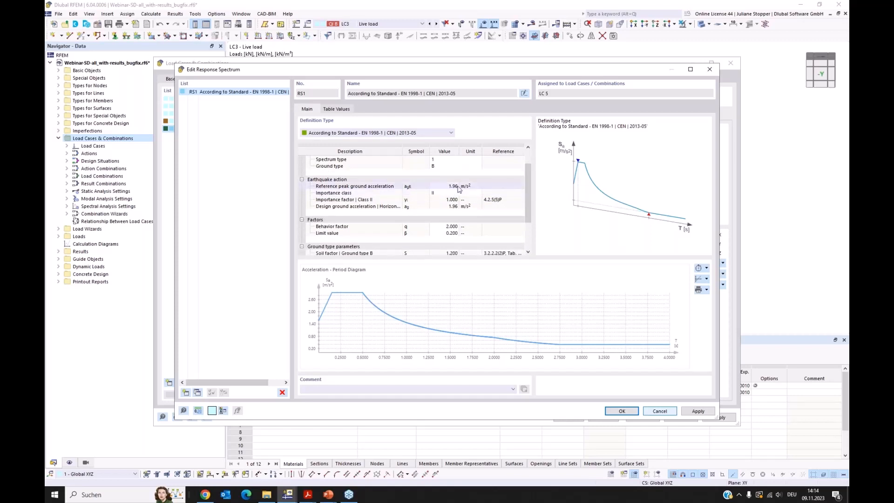
left_click_drag(526, 203, 527, 216)
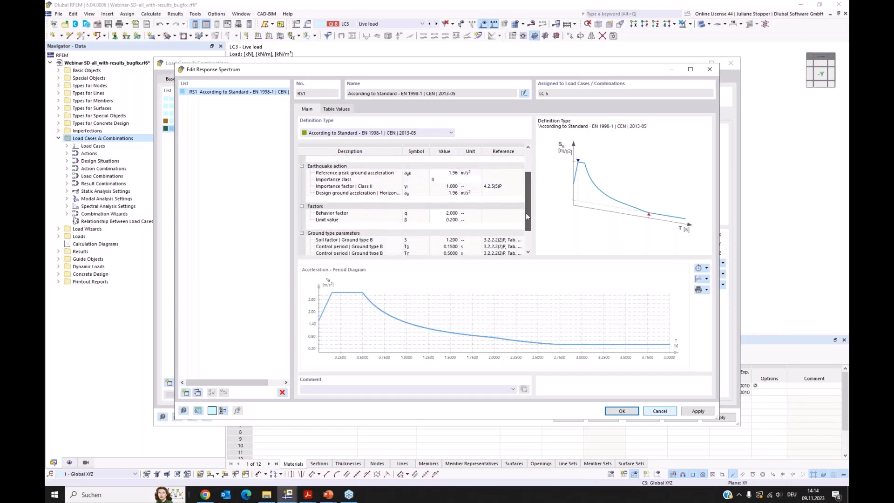
left_click(450, 213)
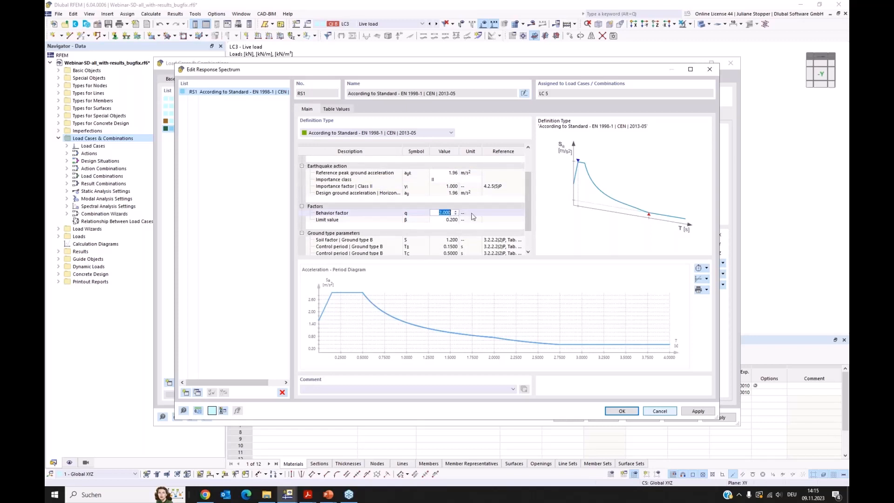
left_click_drag(529, 215, 526, 223)
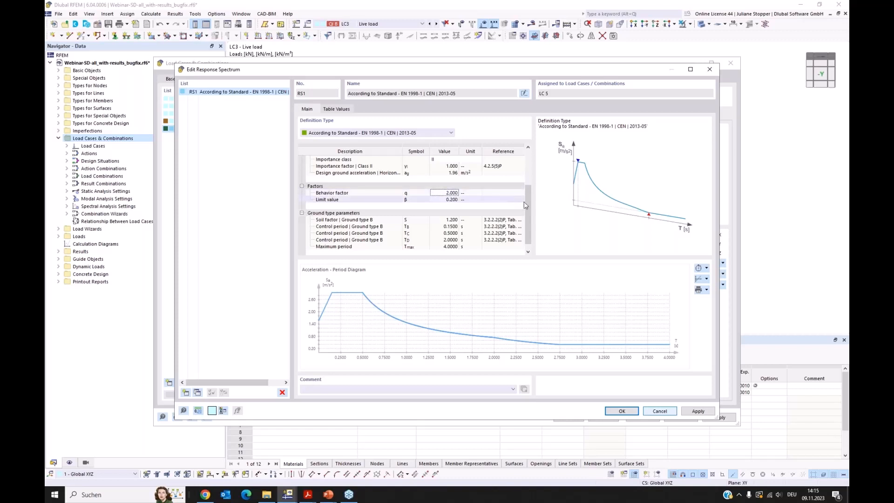
left_click_drag(529, 210, 529, 216)
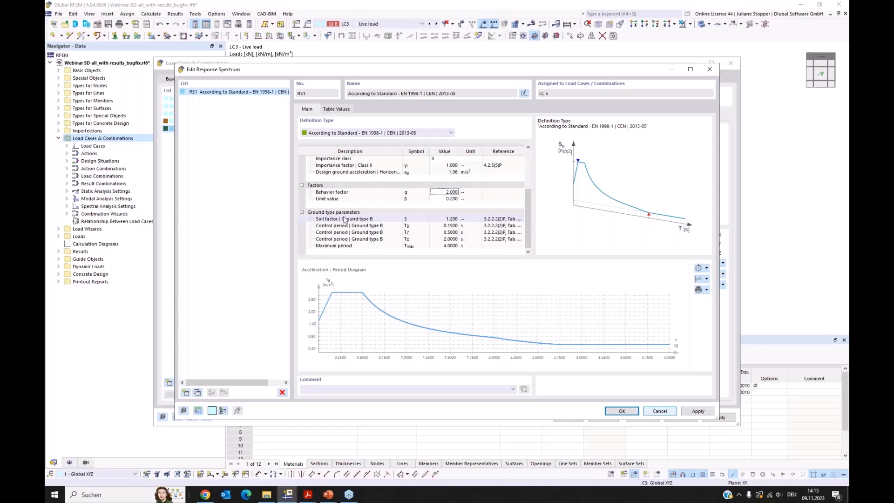
left_click(411, 233)
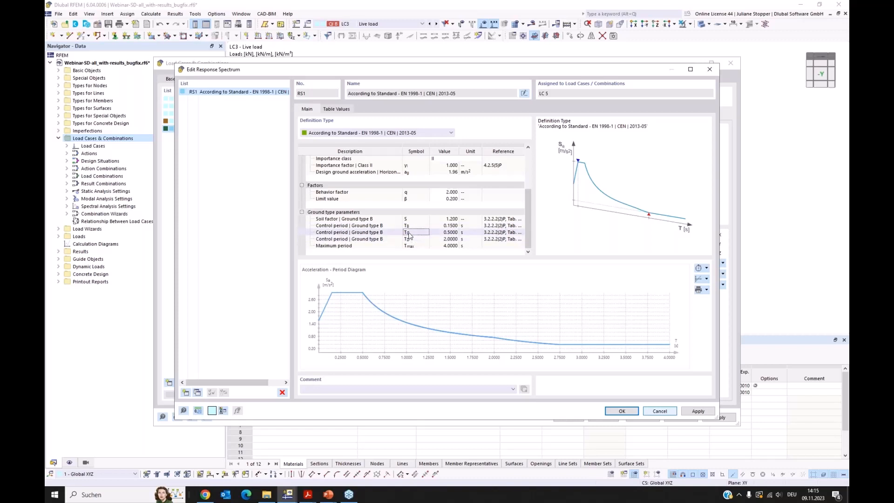
left_click(456, 234)
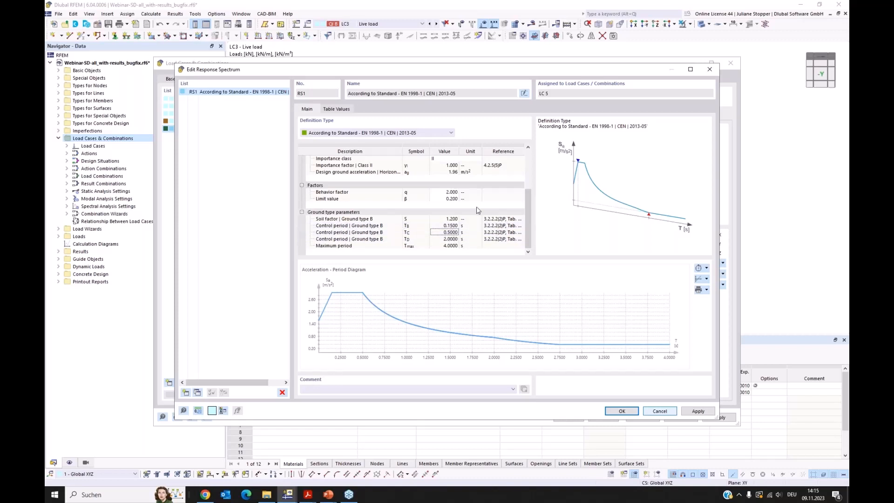
left_click(667, 412)
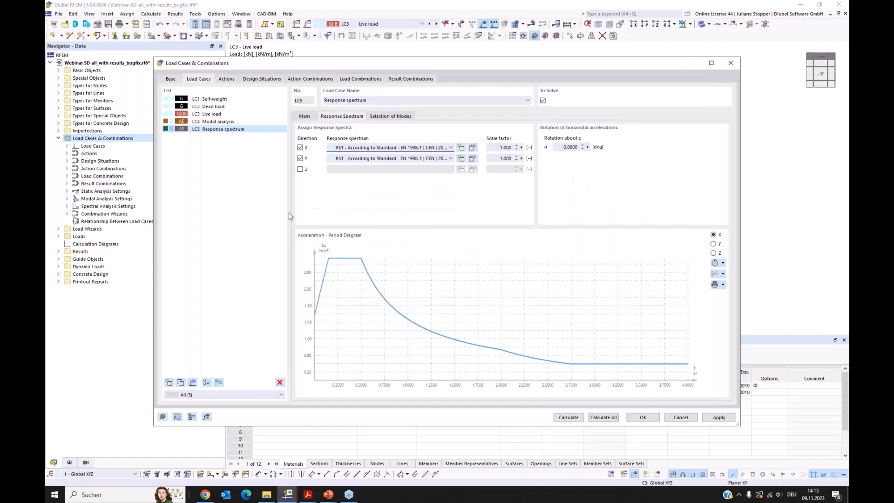
left_click(303, 117)
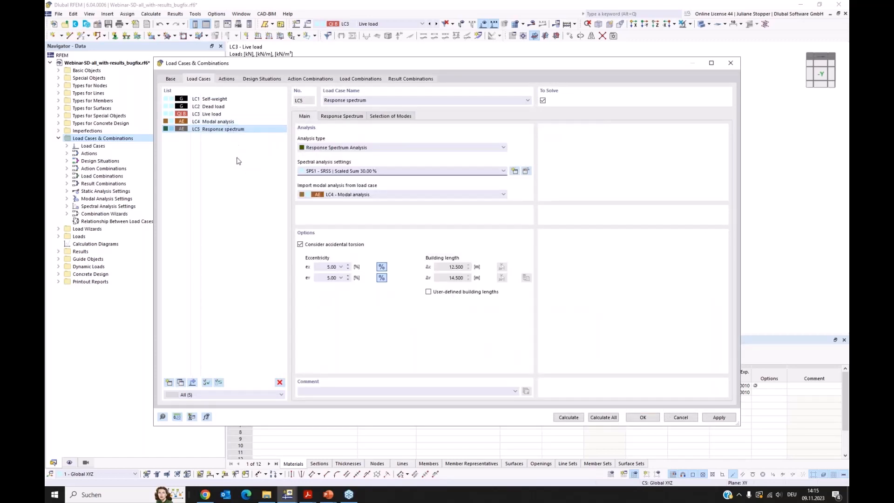
left_click(237, 160)
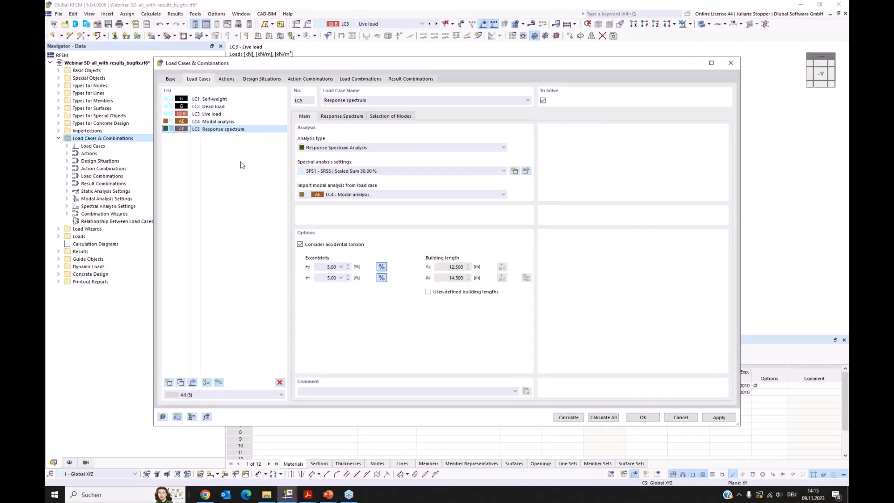
Step: Review the actions, then compare design situations DS1 and DS2 with their types and Concrete Design activation
left_click(226, 78)
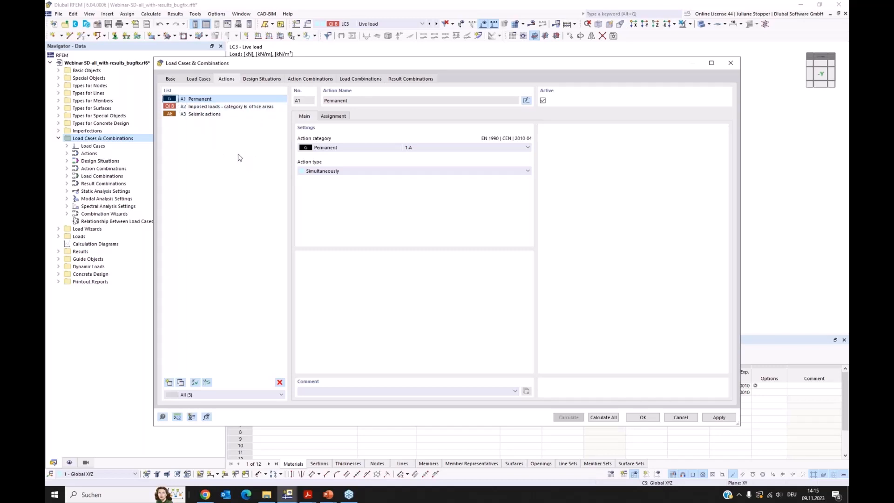
left_click(261, 81)
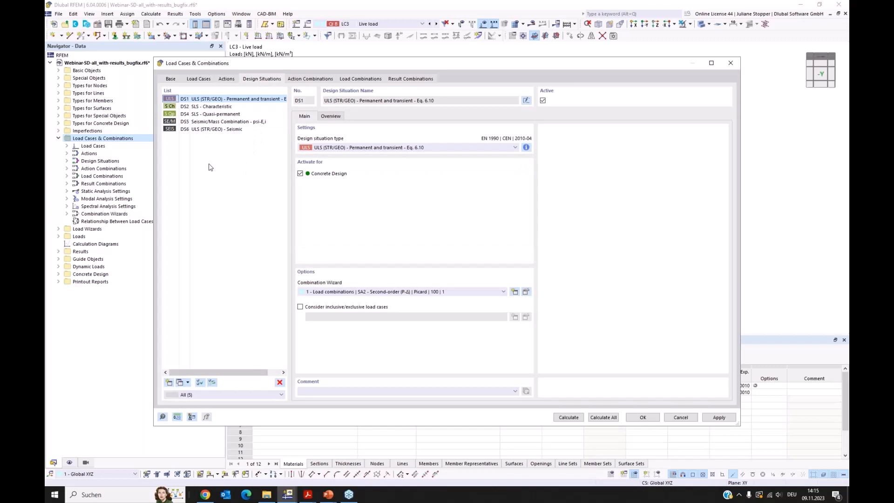
left_click(188, 108)
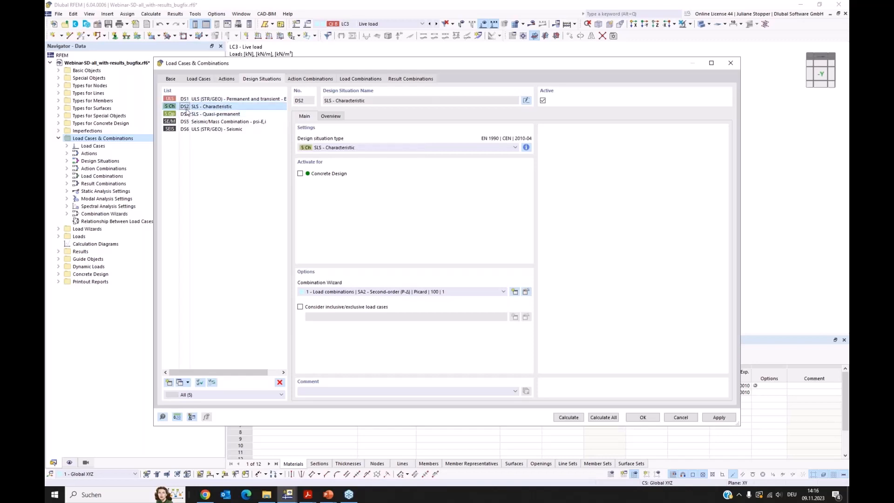
left_click(187, 100)
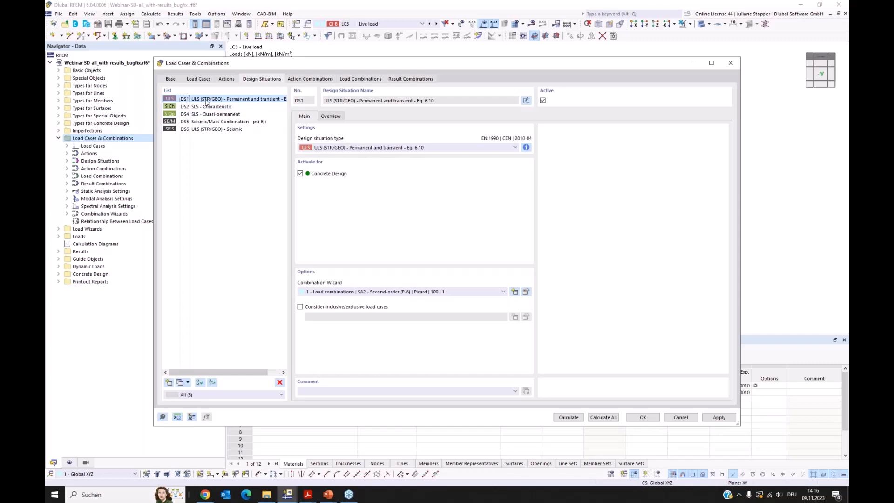
Step: Check design situation DS5's type Seismic/Mass Combination - psi-E,i and read its combination rule according to EN 1990
left_click(183, 124)
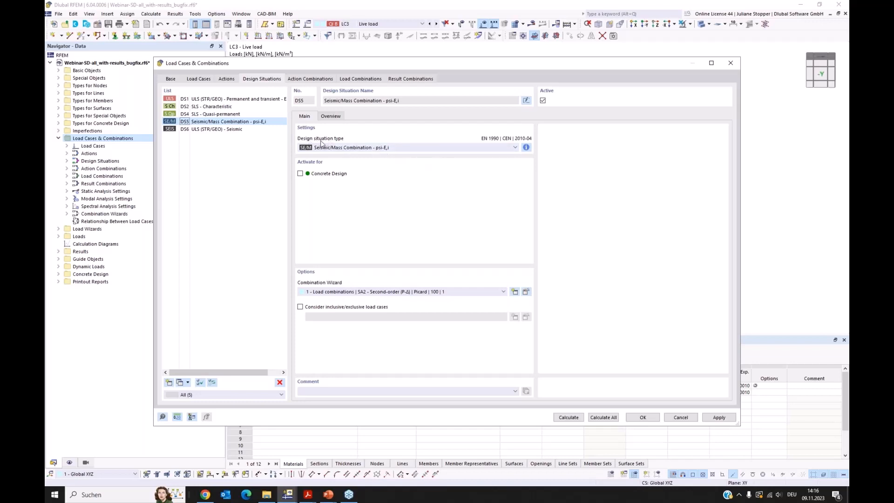
left_click(507, 150)
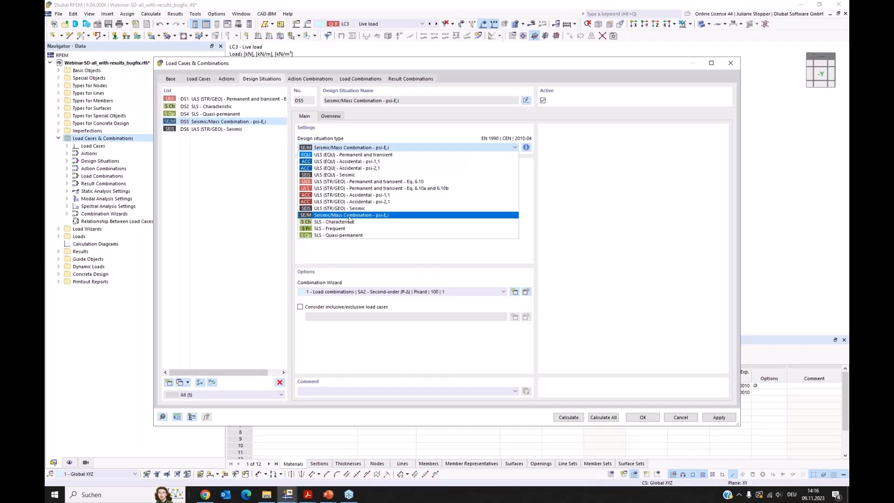
left_click(385, 216)
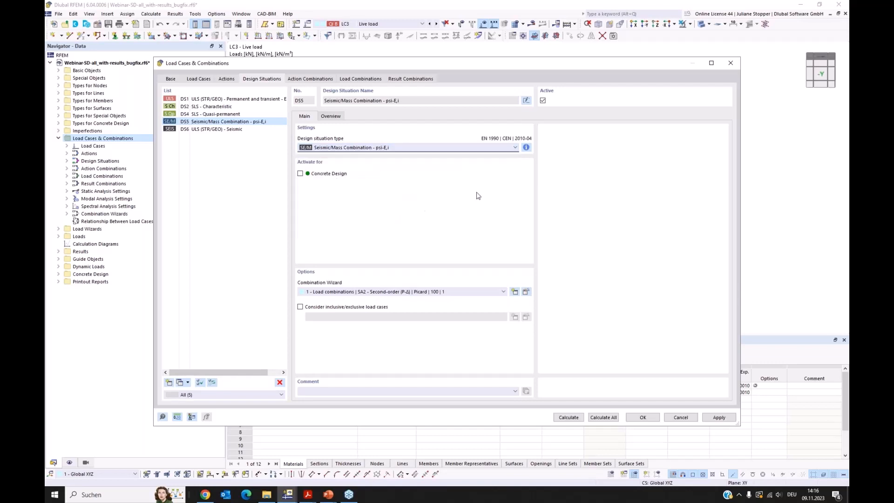
left_click(525, 147)
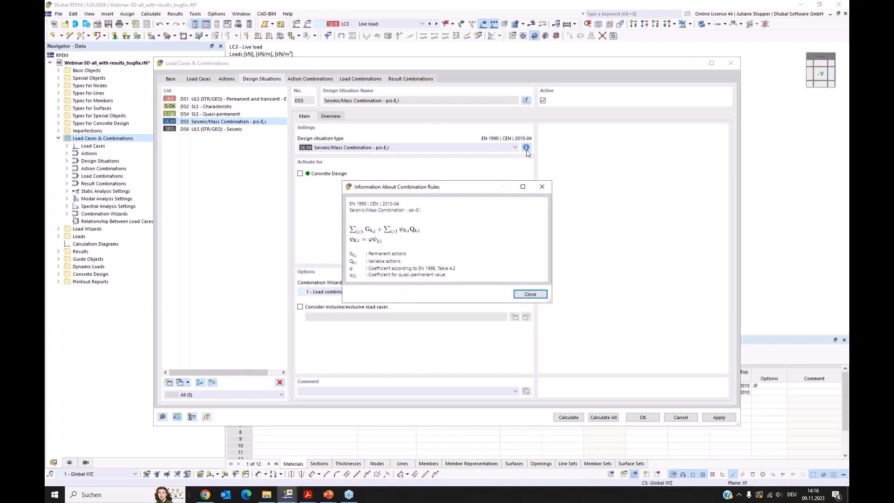
left_click(542, 186)
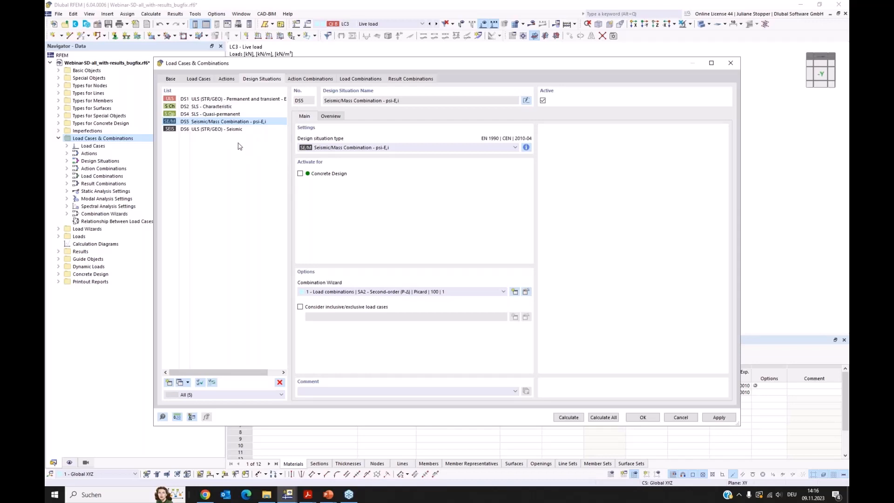
Step: Check design situation DS6's type ULS (STR/GEO) - Seismic and read its combination rule information
left_click(181, 130)
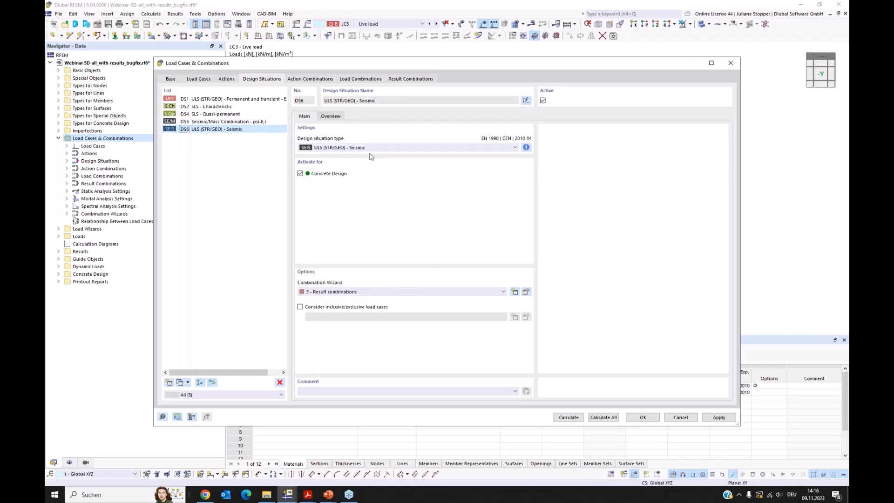
left_click(428, 148)
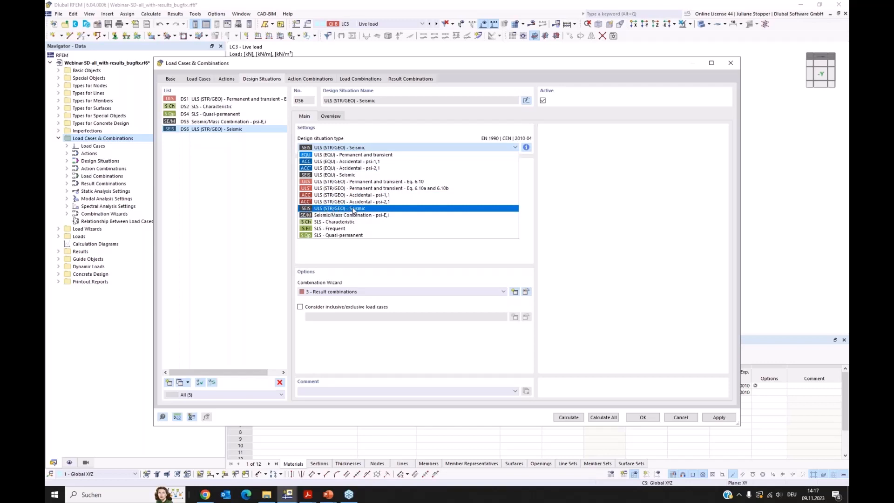
left_click(368, 210)
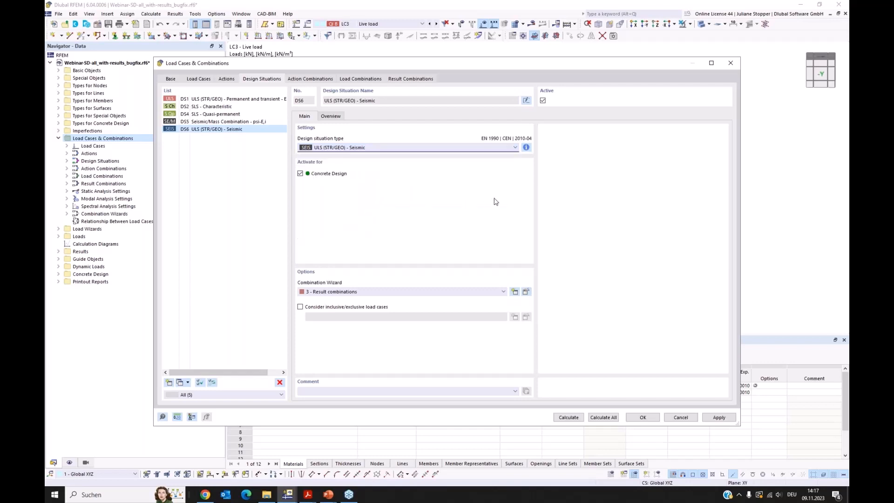
left_click(526, 148)
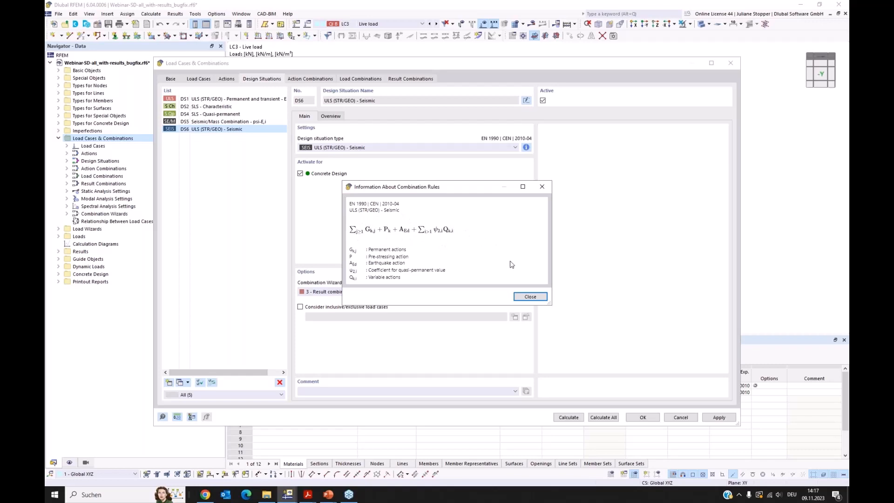
left_click(530, 297)
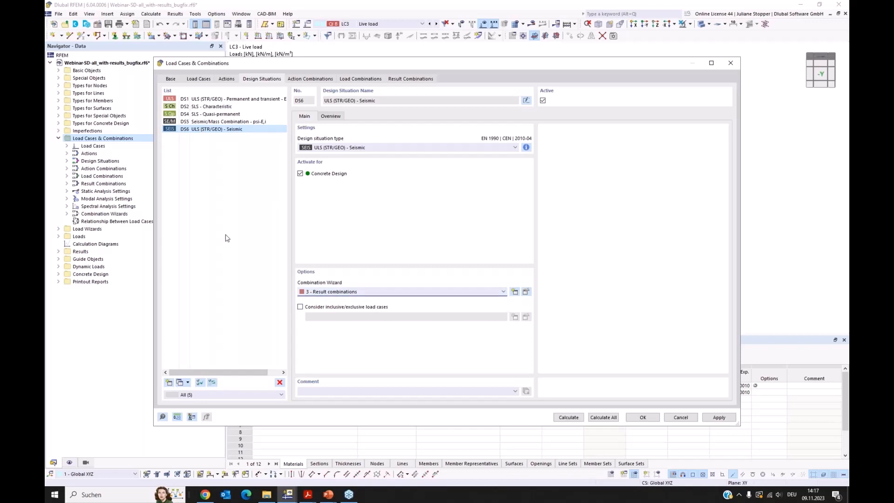
Step: Return to DS1, review the generated action, load and result combinations, and close the load case settings without changes
left_click(211, 100)
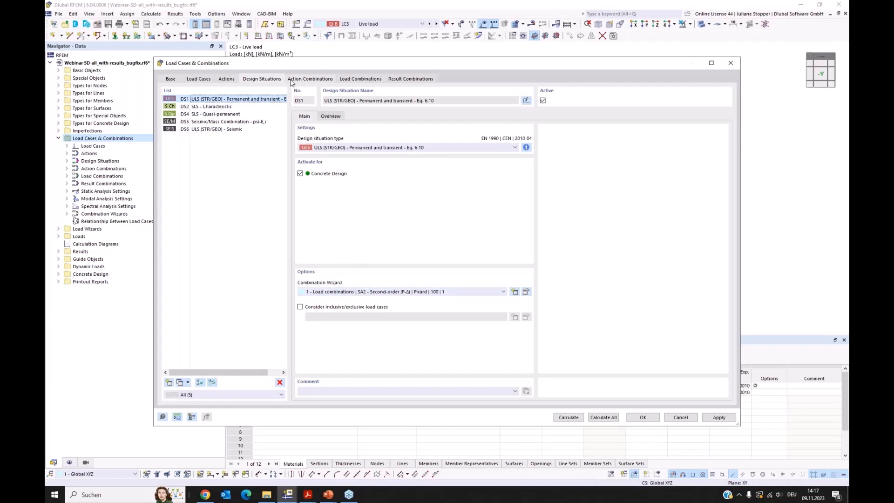
left_click(310, 78)
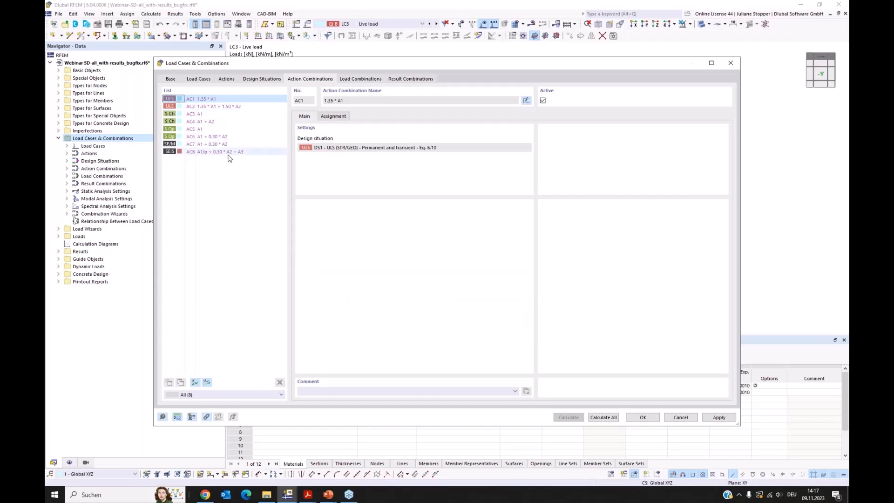
left_click(360, 78)
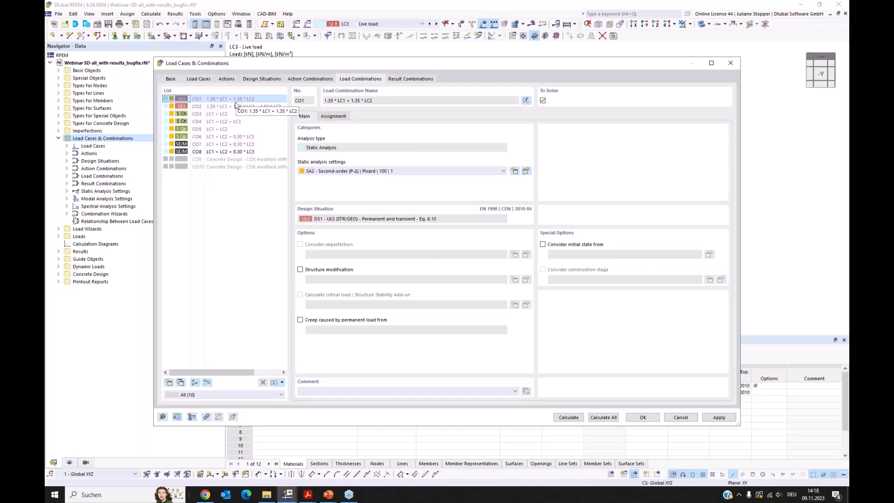
left_click(404, 81)
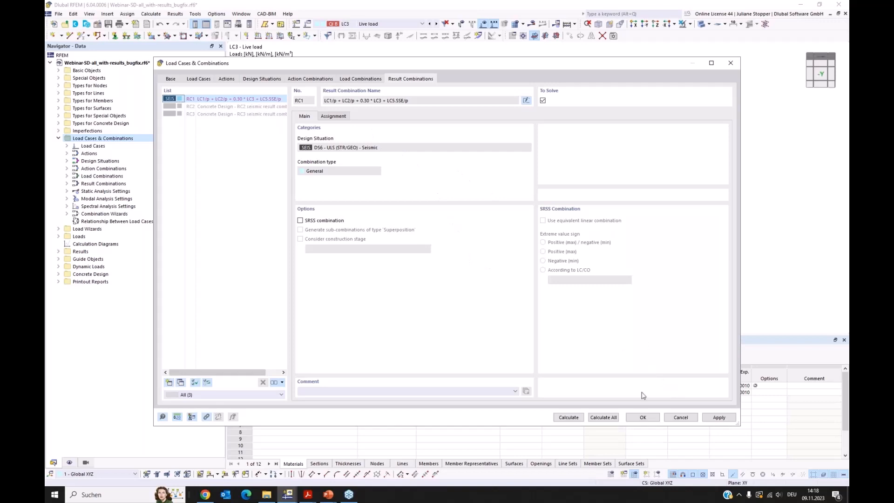
left_click(681, 417)
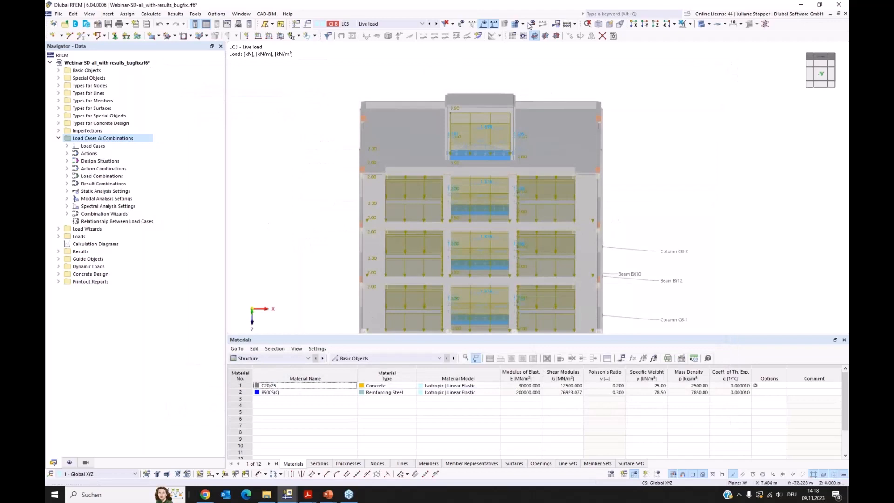
Step: Hide the loads, switch to LC4 Modal analysis and display its modal analysis mode shape 1 on the wireframe building
left_click(599, 25)
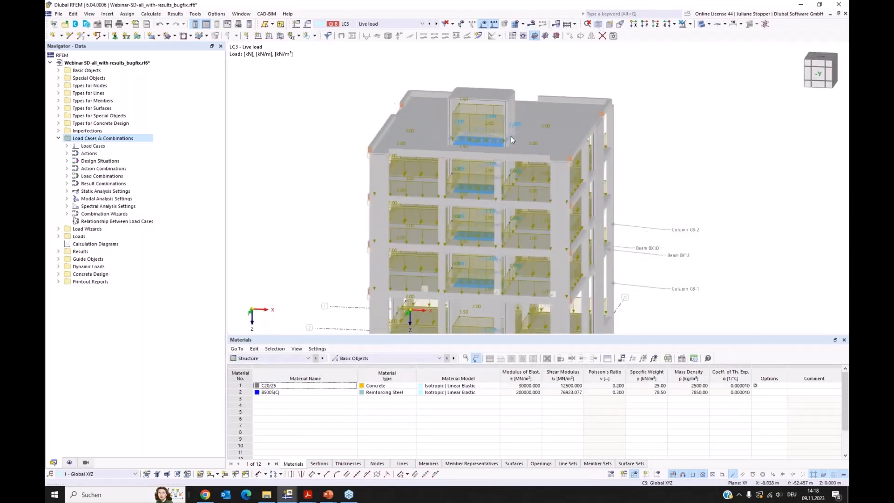
left_click(484, 25)
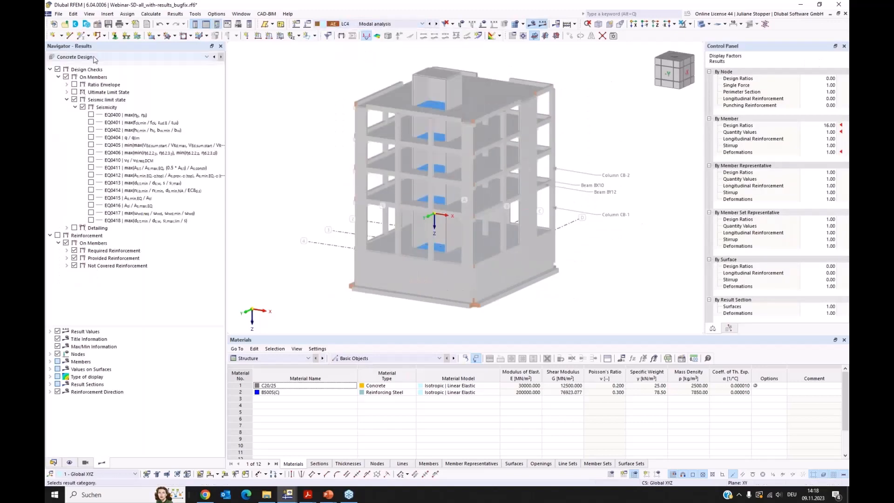
left_click(94, 59)
left_click(86, 65)
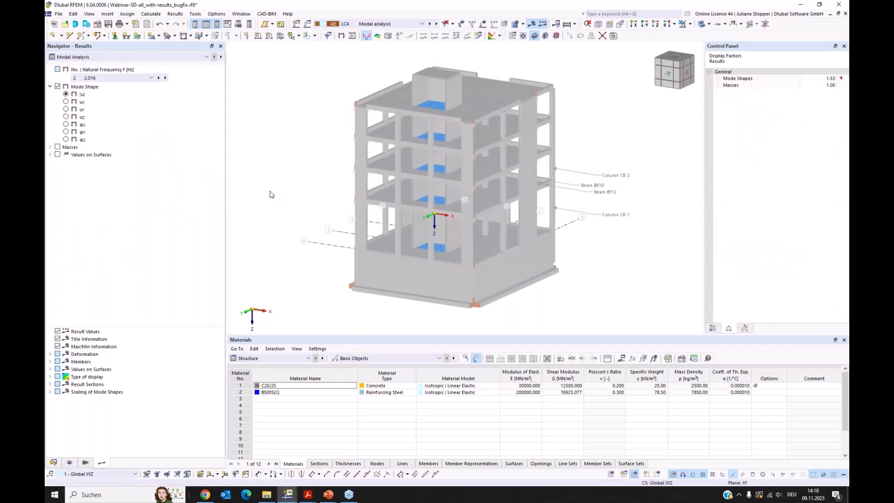
left_click(701, 25)
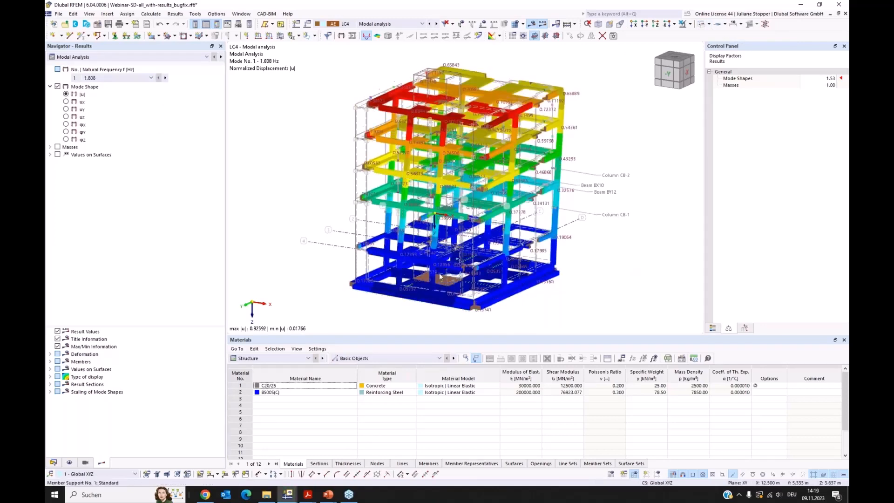
Step: Examine LC4's mode shape 1 from the -Y direction and mode shape 2 from the +X direction
left_click(633, 24)
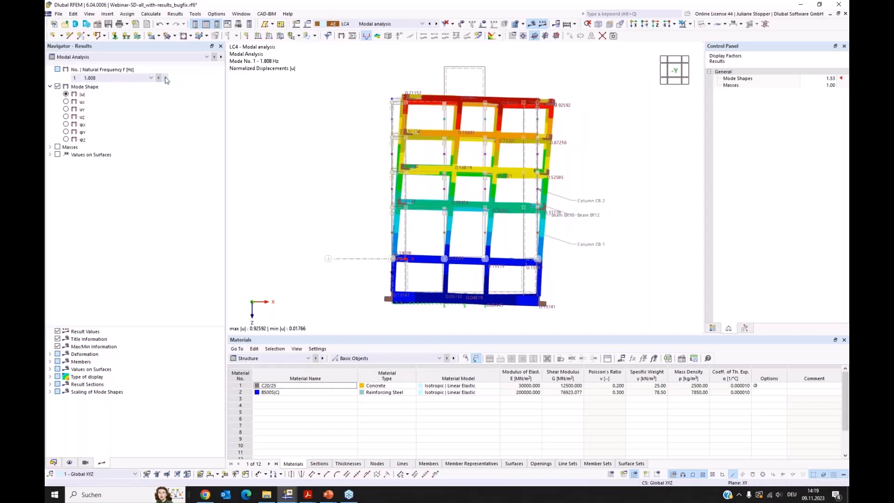
left_click(645, 24)
left_click(636, 26)
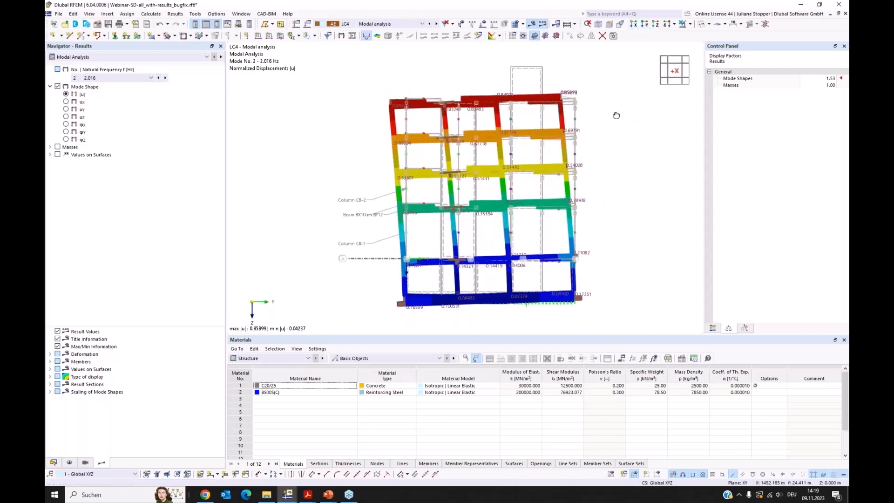
middle_click_drag(617, 115, 581, 100, "ctrl")
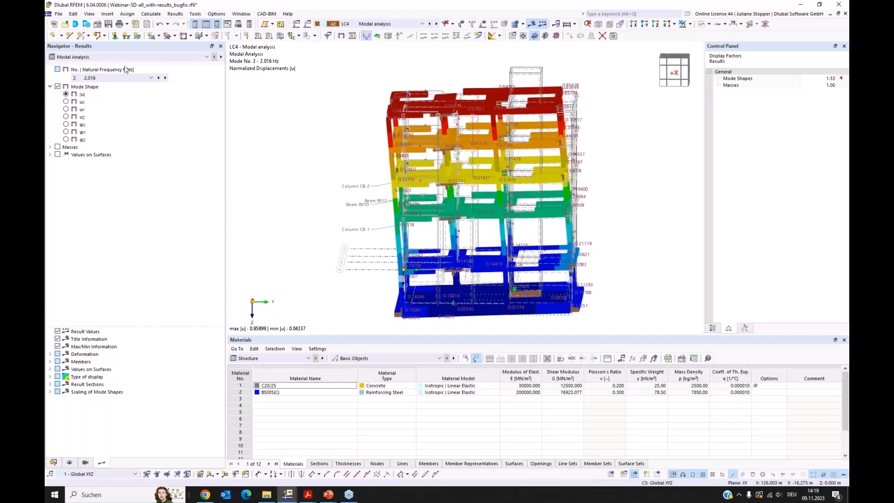
Step: Switch to LC5 Response spectrum and examine its spectral analysis results as the scaled sums envelope of member axial forces N
left_click(97, 58)
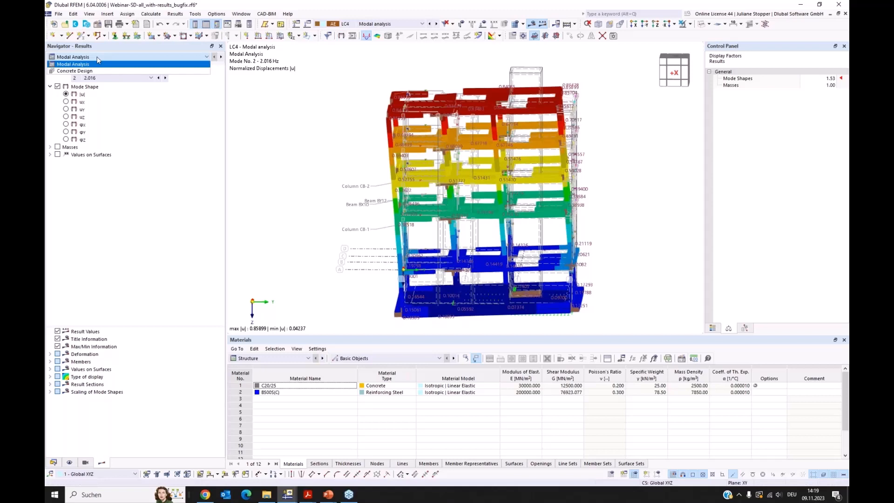
left_click(396, 23)
left_click(305, 82)
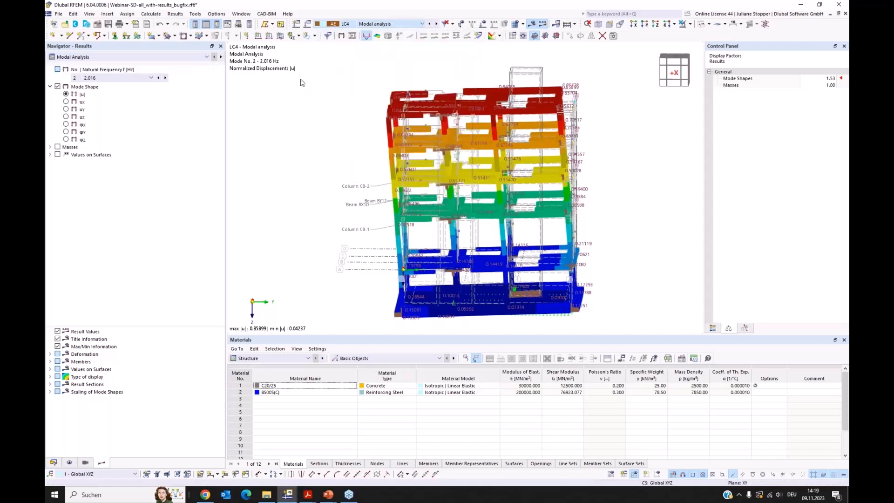
left_click(98, 58)
left_click(100, 66)
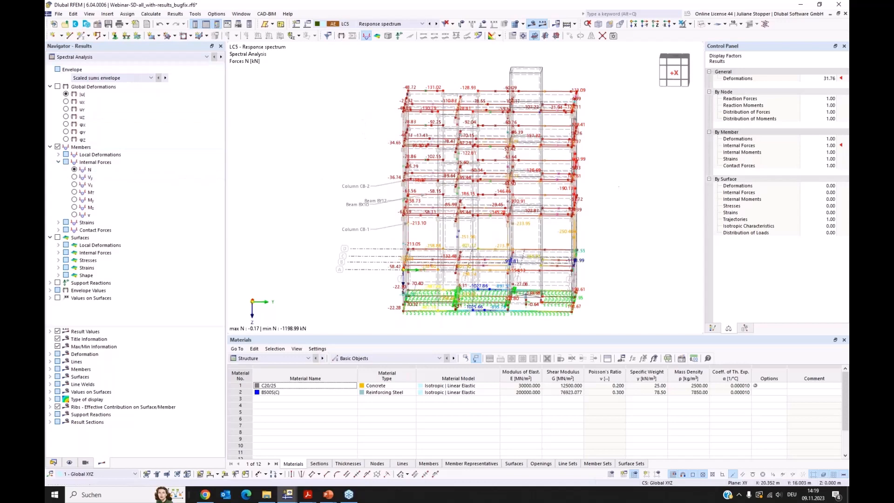
middle_click_drag(564, 241, 601, 260, "ctrl")
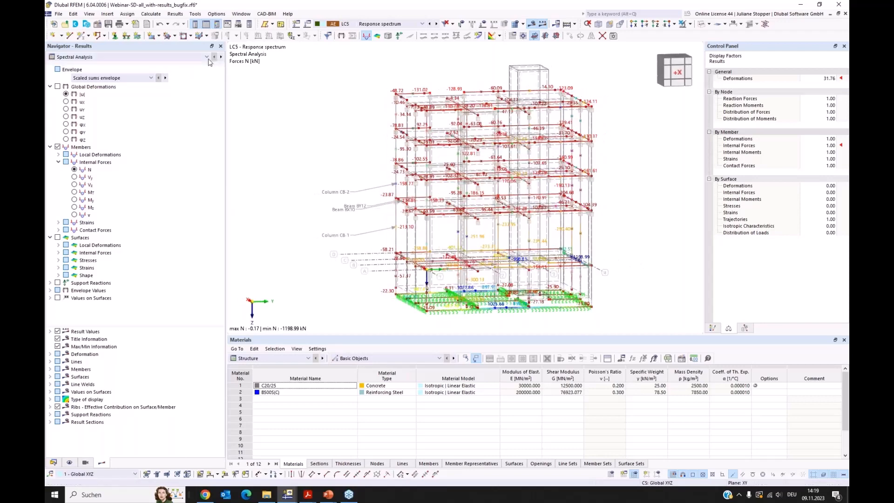
left_click(193, 61)
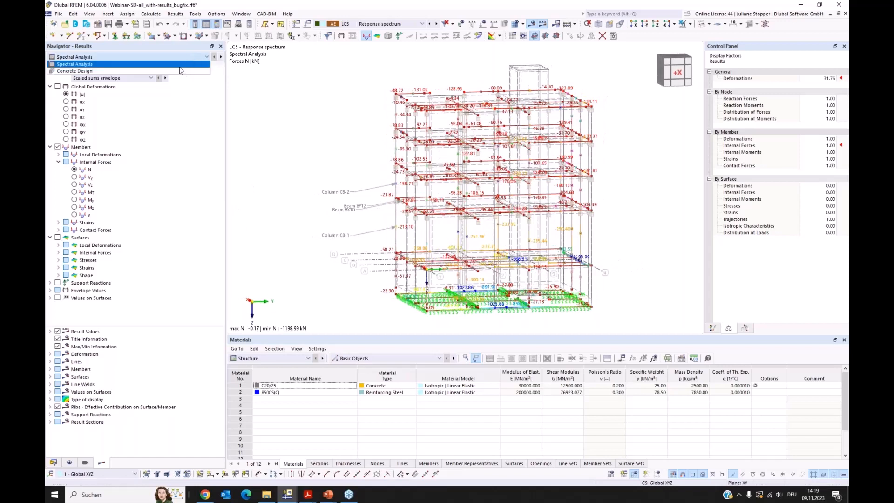
left_click(294, 88)
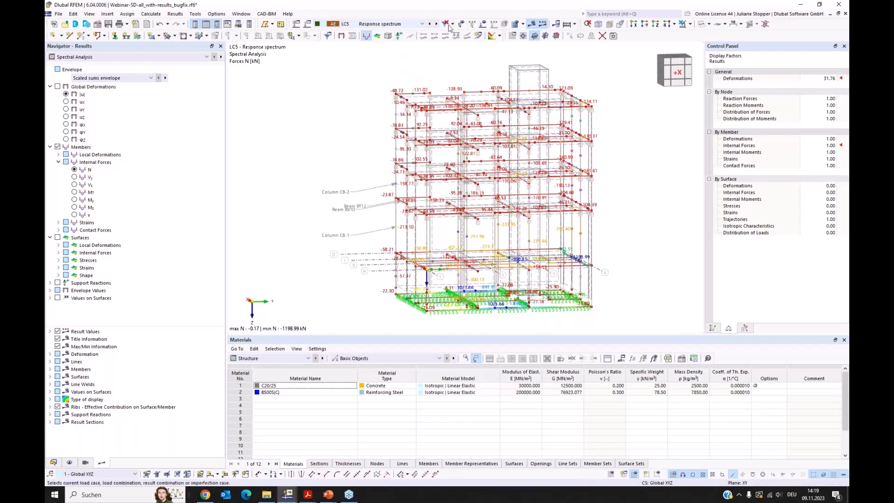
Step: Turn off the results display, return to the model data tree and collapse its Load Cases & Combinations branch
left_click(532, 23)
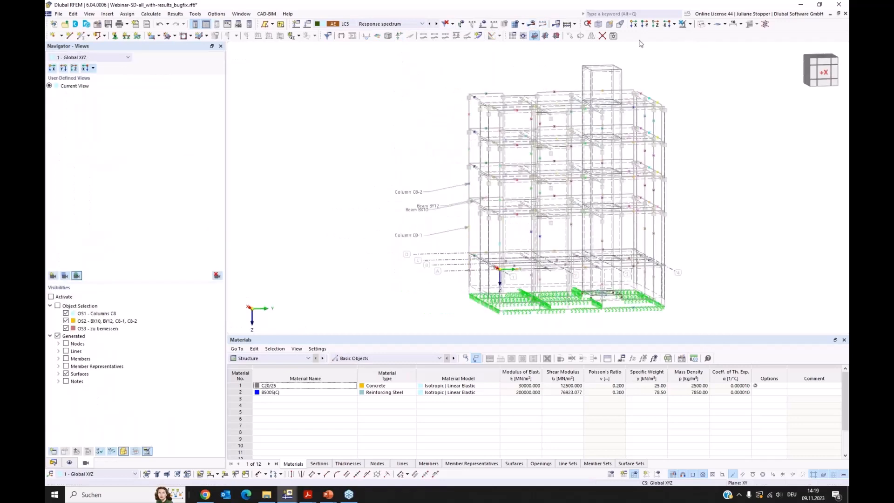
left_click(55, 462)
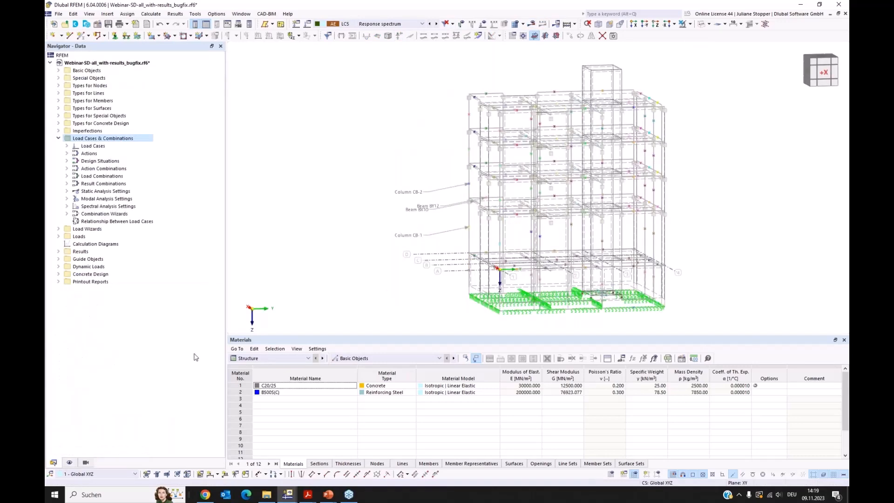
left_click(59, 139)
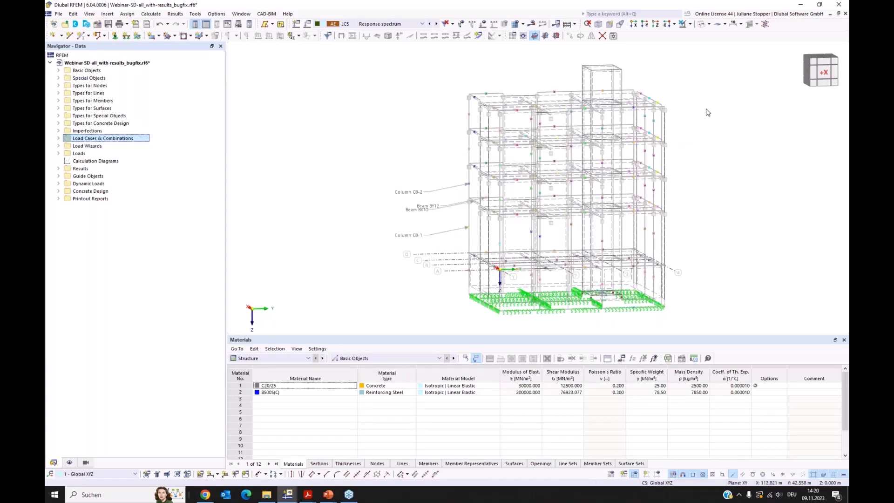
Step: Enable the display of Types for Concrete Design to show the reinforcement cages of the building's beams and columns
middle_click_drag(739, 121, 643, 74)
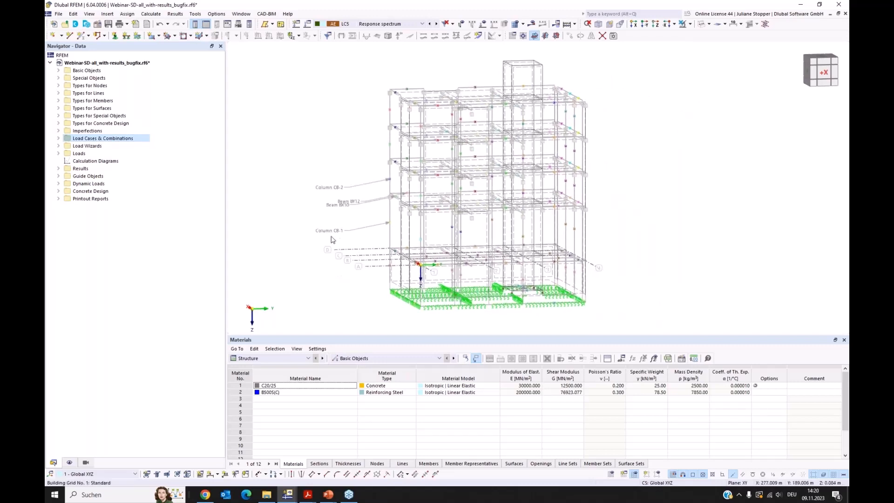
left_click(69, 464)
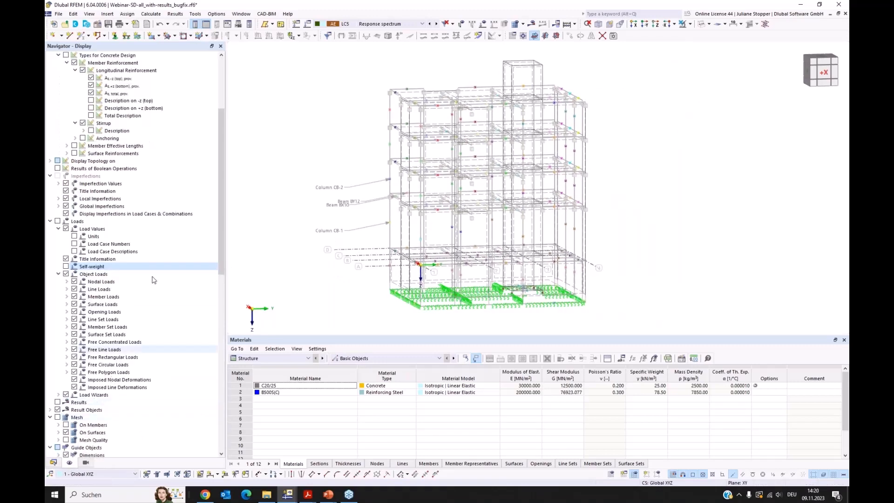
left_click_drag(220, 199, 219, 155)
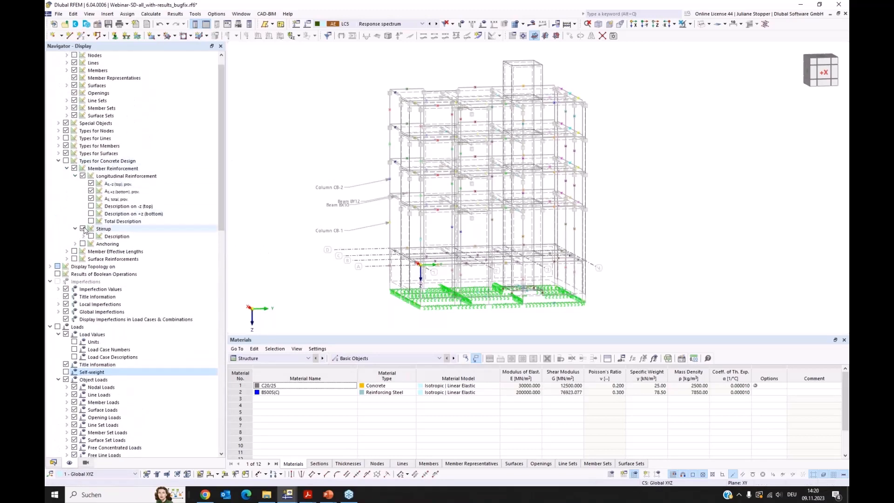
left_click(66, 163)
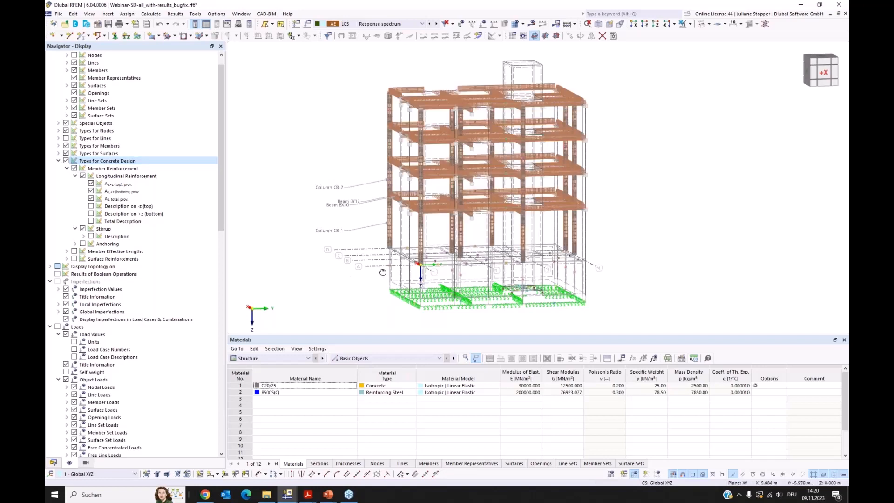
middle_click_drag(383, 273, 476, 209, "ctrl")
middle_click_drag(627, 226, 580, 210, "ctrl")
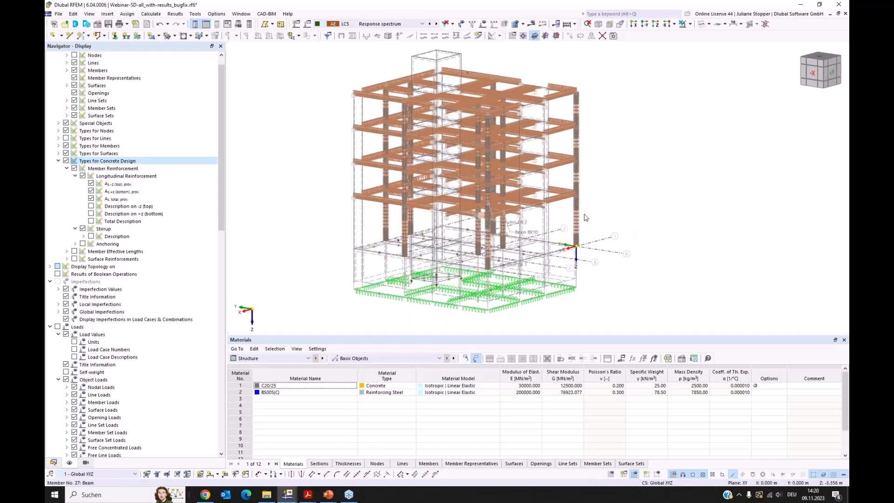
Step: Open the corner column labelled CB-2 (member 22) for editing and review its longitudinal and shear reinforcement
scroll(578, 212, "up", 3)
middle_click_drag(487, 258, 566, 222, "ctrl")
scroll(565, 237, "up", 3)
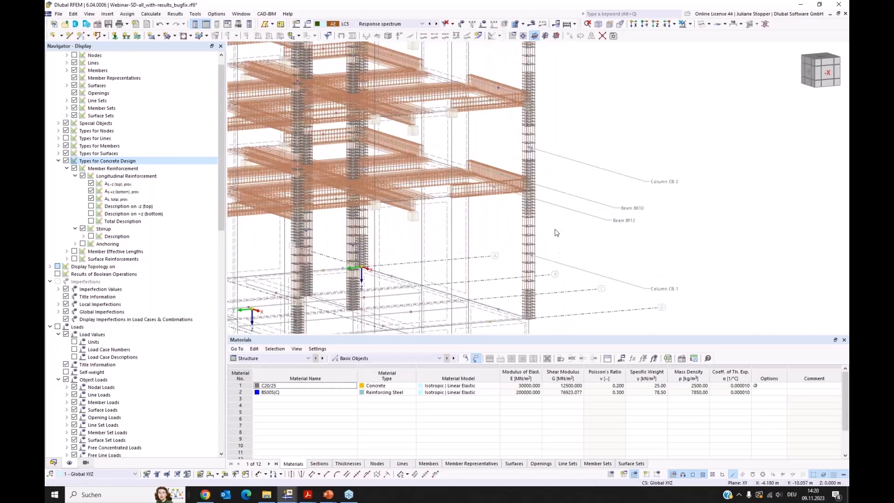
middle_click_drag(547, 177, 522, 162, "ctrl")
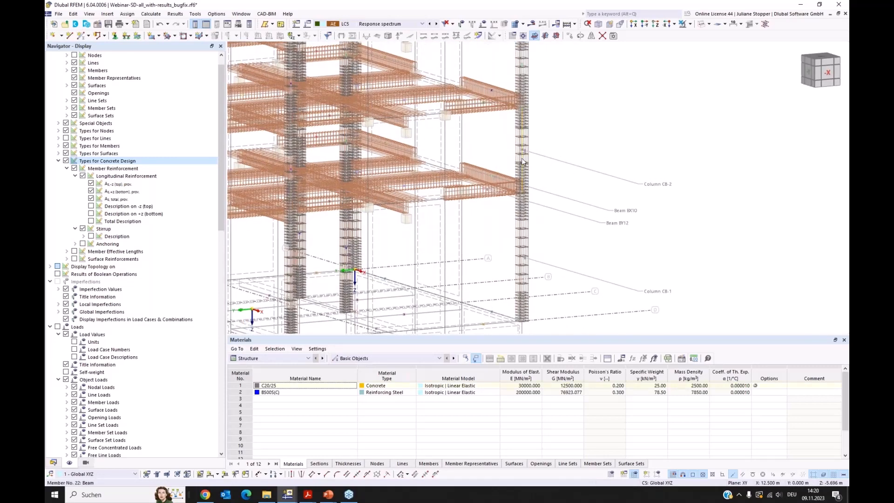
right_click(522, 161)
mouse_move(554, 186)
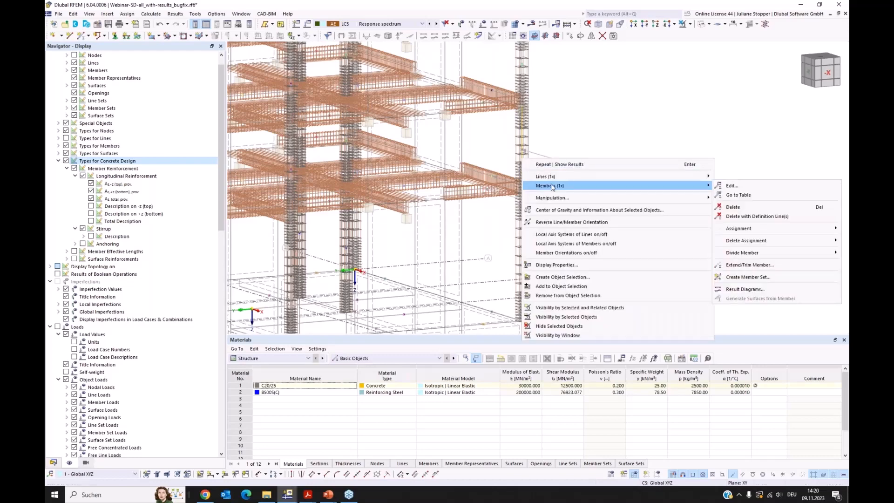
left_click(727, 186)
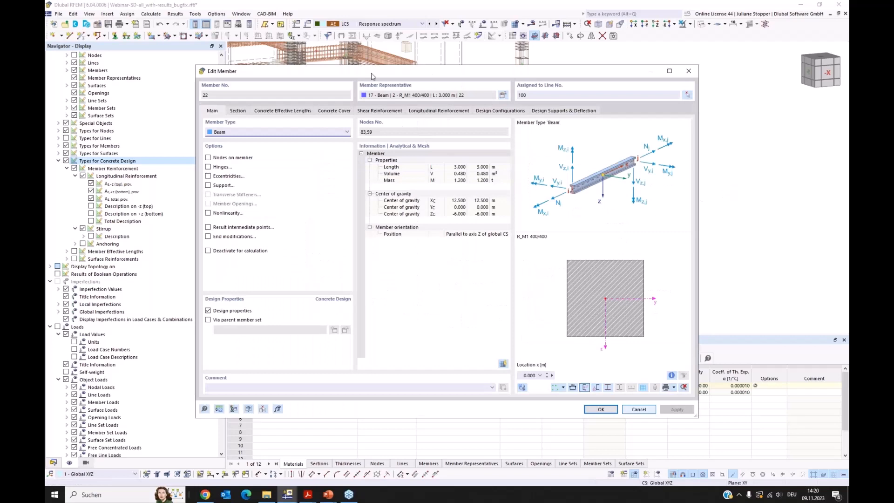
left_click_drag(432, 76, 416, 86)
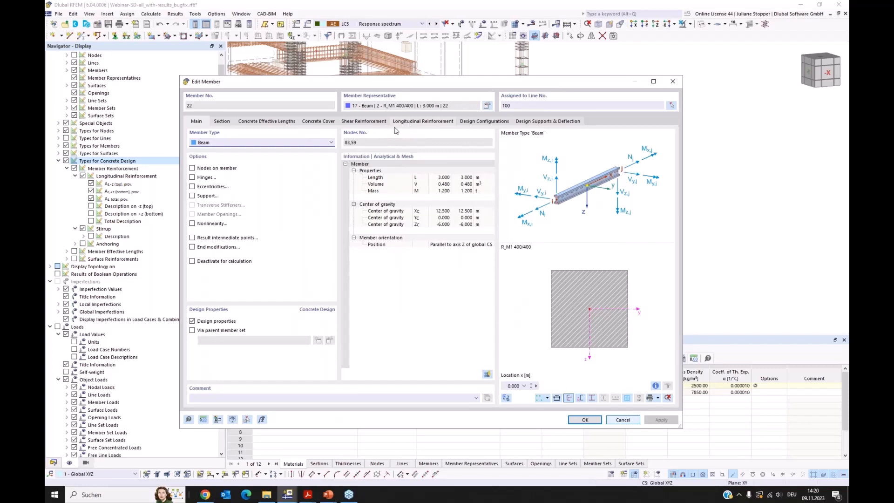
left_click(399, 122)
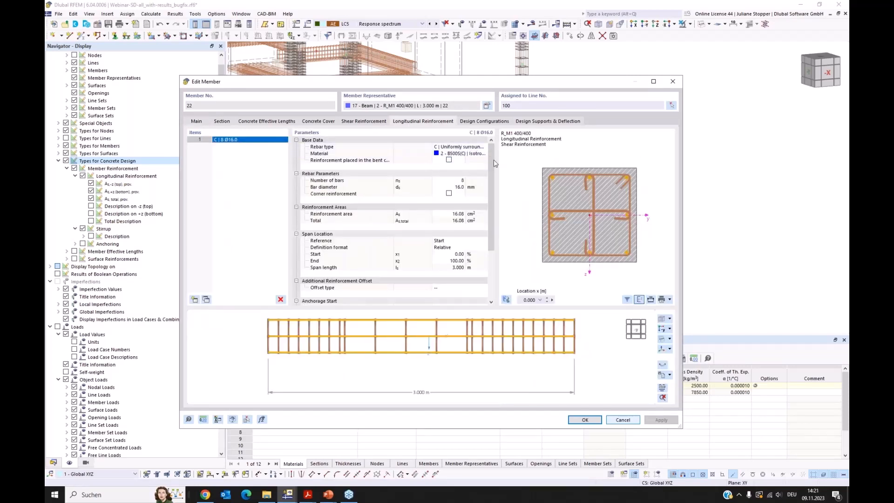
left_click(371, 122)
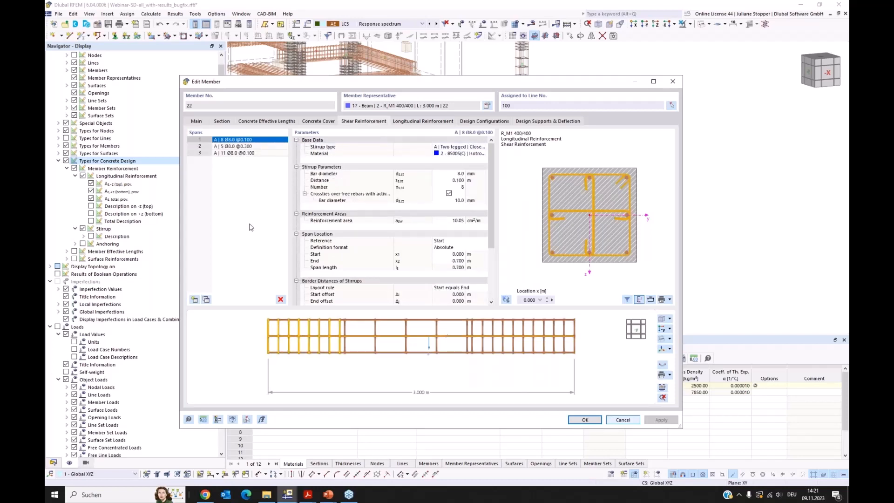
Step: Deactivate the crossties over free rebars in the column's first stirrup span, and reactivate them
left_click(449, 195)
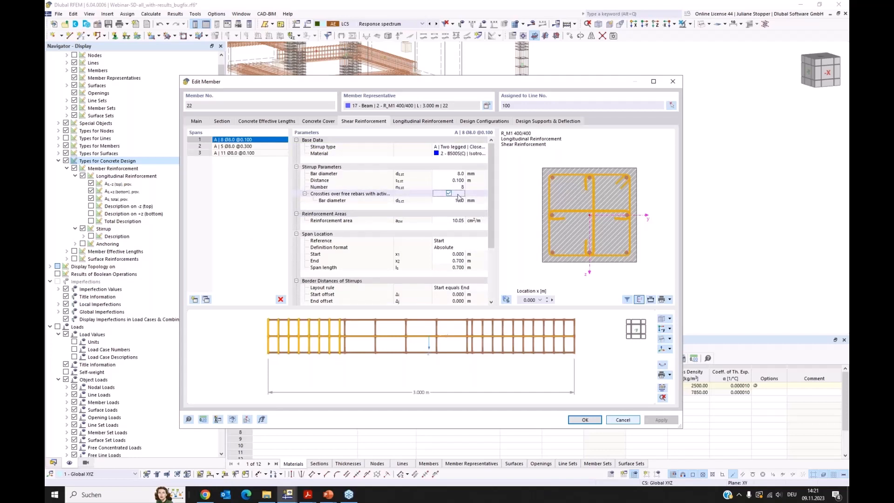
left_click(458, 195)
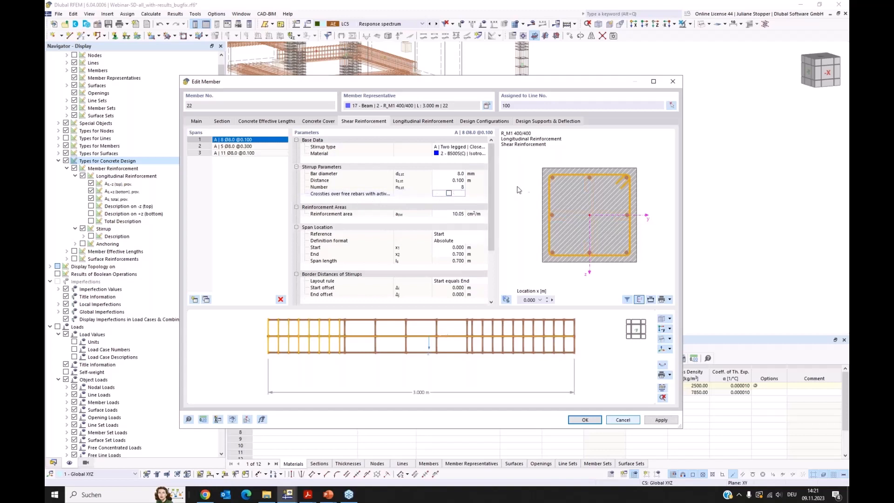
key("space")
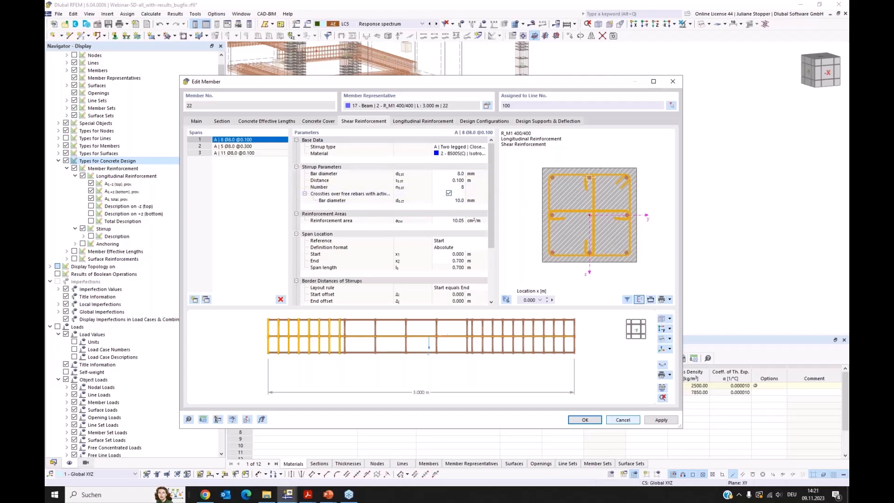
Step: Try removing and restoring the vertical and horizontal crossties individually in the column's cross-section graphic
left_click(590, 184)
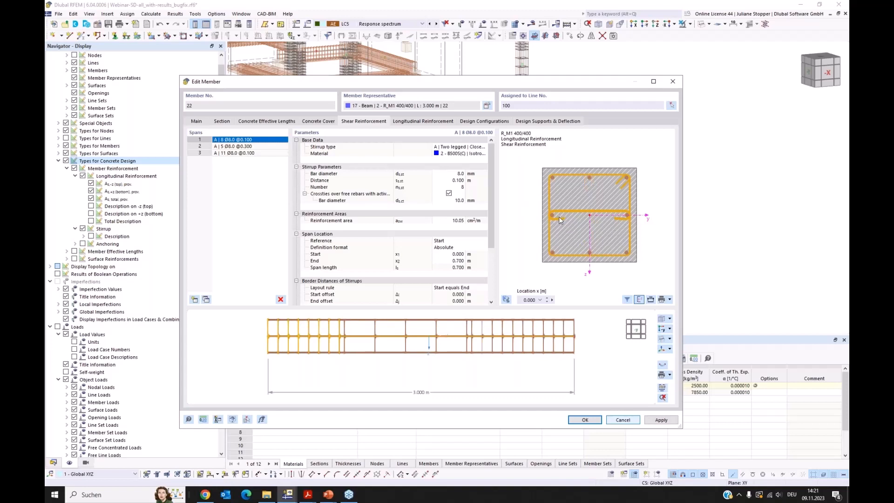
left_click(591, 250)
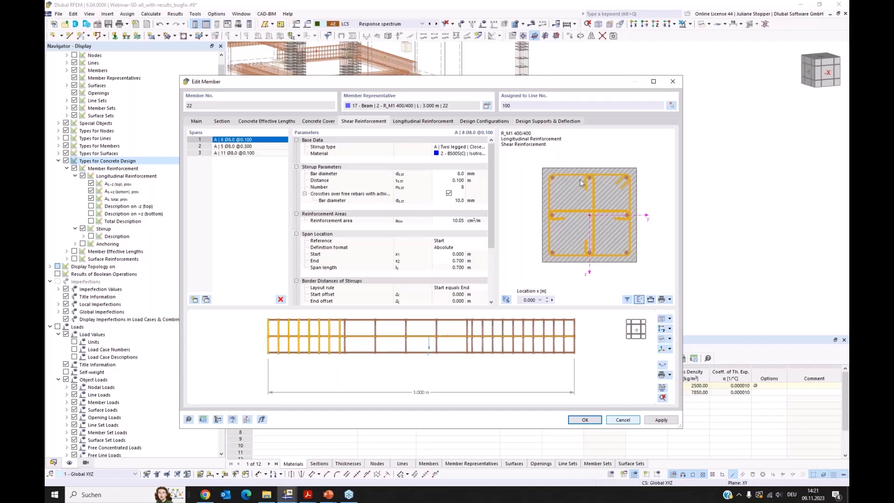
left_click(563, 218)
left_click(545, 221)
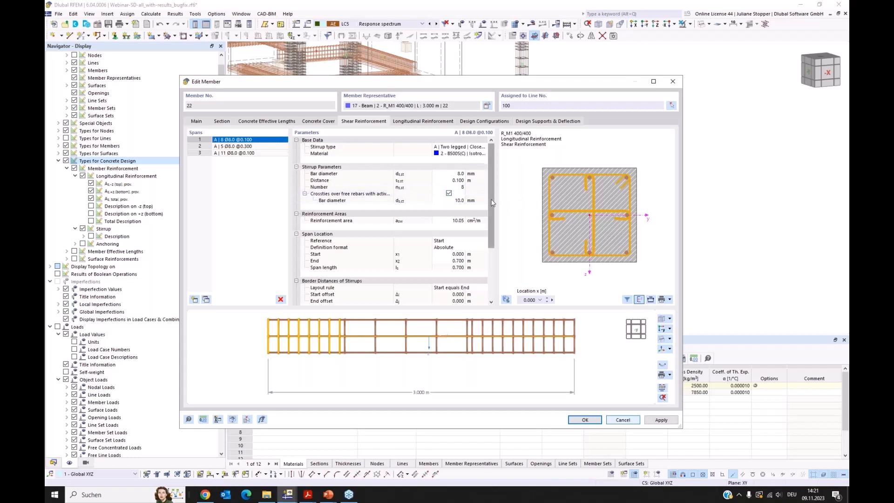
Step: Open the column's reinforcement layout from its longitudinal reinforcement and toggle the display of the reinforcement drawings off and on
left_click(426, 122)
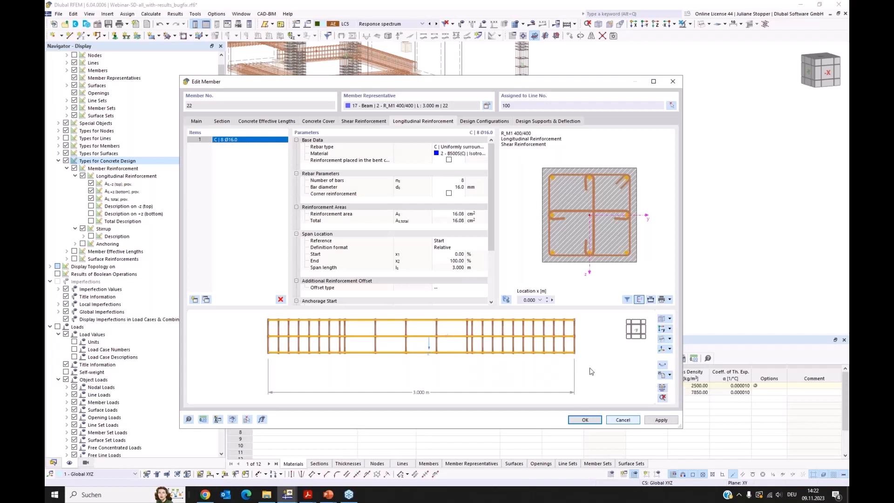
left_click(662, 389)
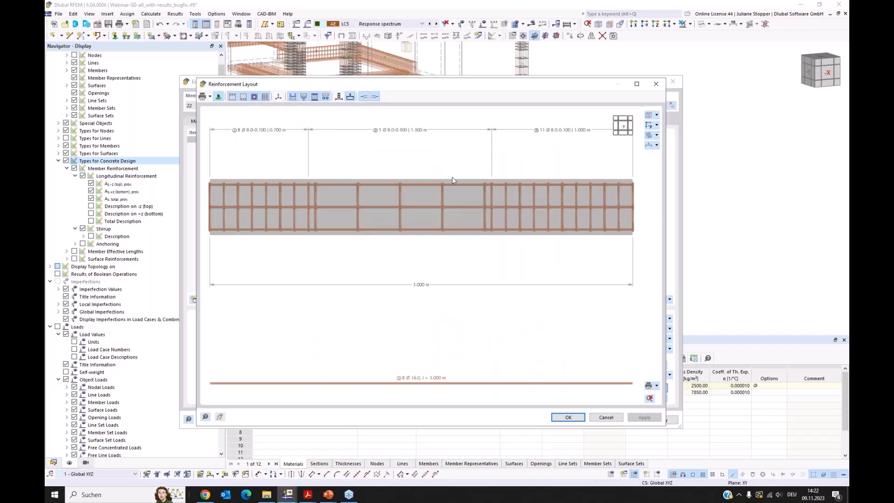
left_click(304, 98)
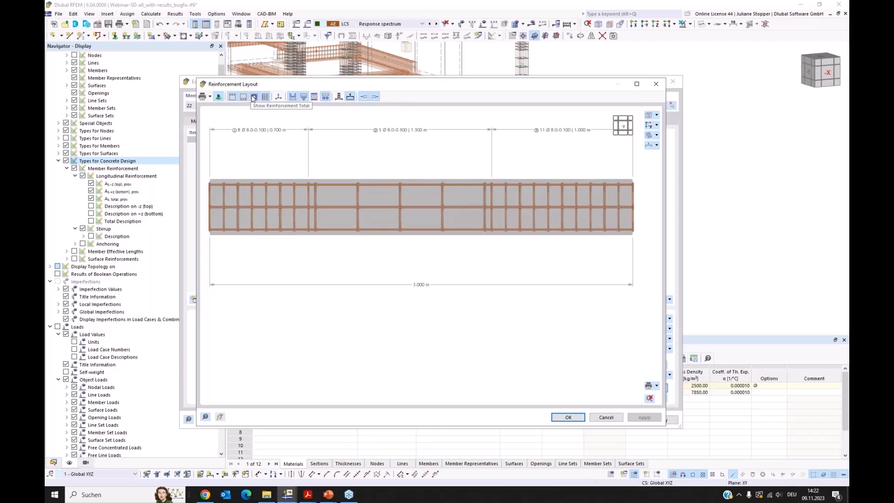
left_click(265, 97)
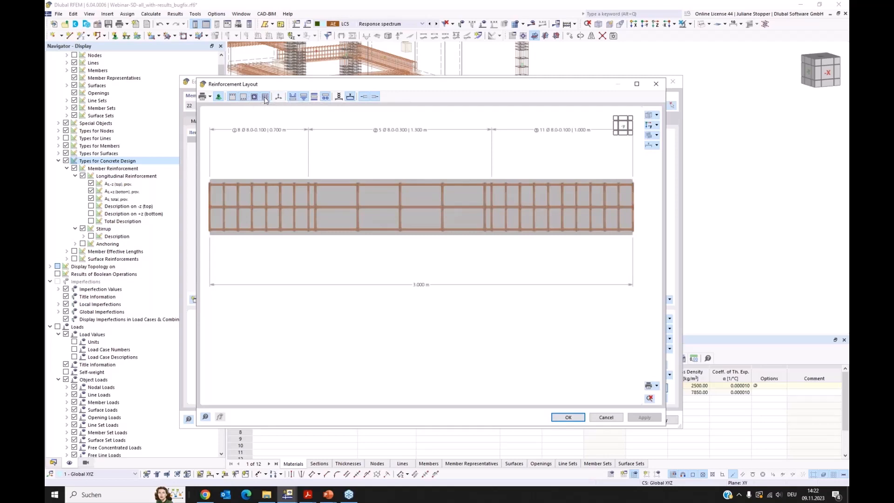
left_click(265, 97)
left_click(316, 97)
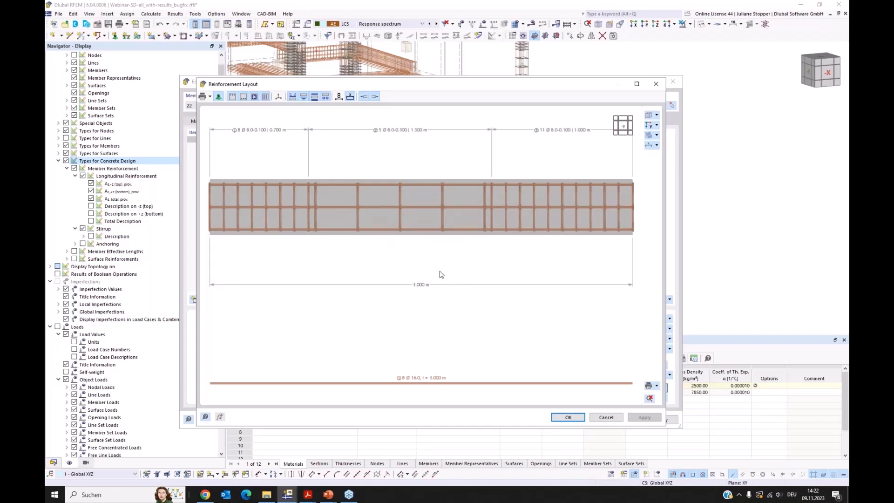
Step: Print the reinforcement layout graphics to a template with a name beginning "Columns-" and leave the member dialog without applying changes
left_click(658, 389)
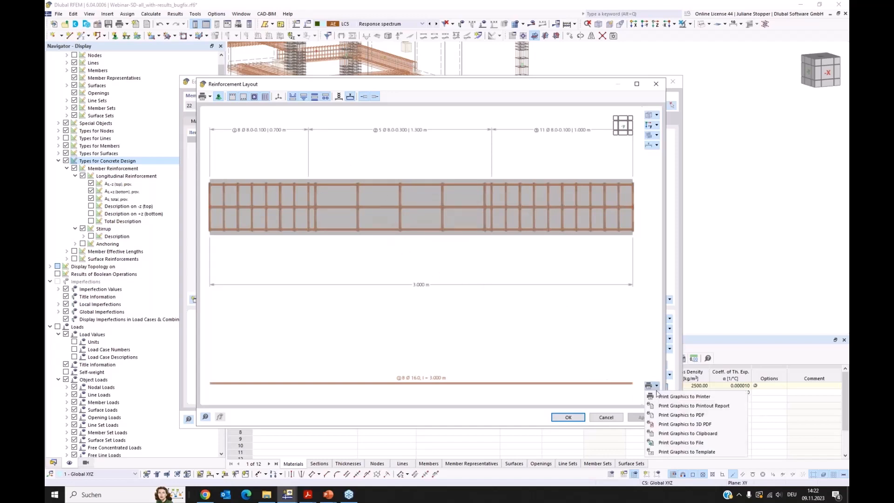
left_click(694, 452)
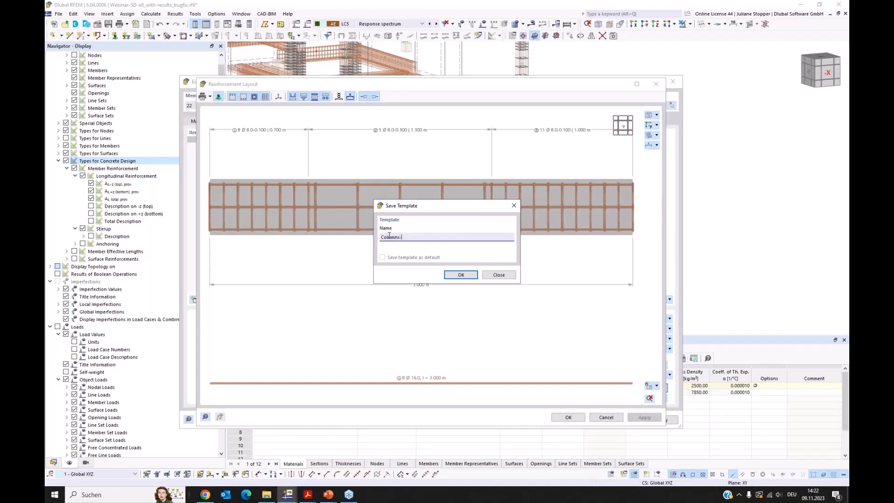
left_click(458, 275)
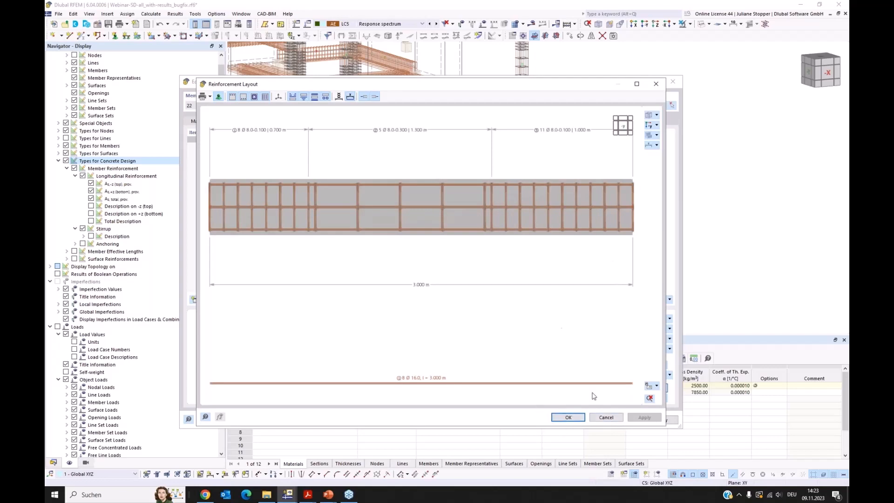
left_click(608, 419)
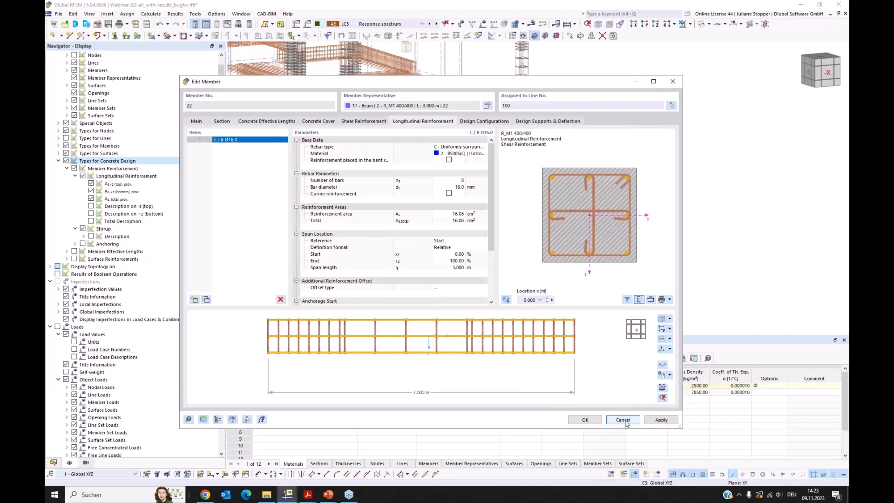
left_click(626, 421)
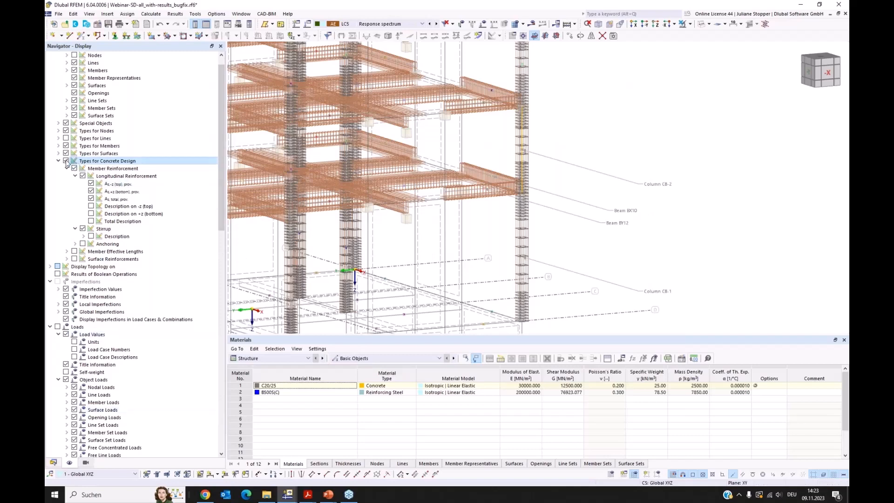
Step: Hide the concrete design types on the model, return to the model data tree and open the graphics printout to the printout report
left_click(53, 462)
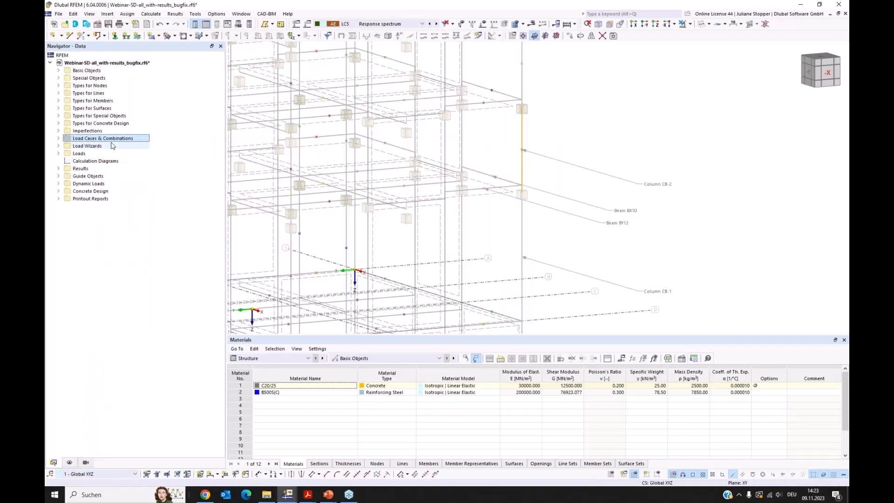
left_click(58, 14)
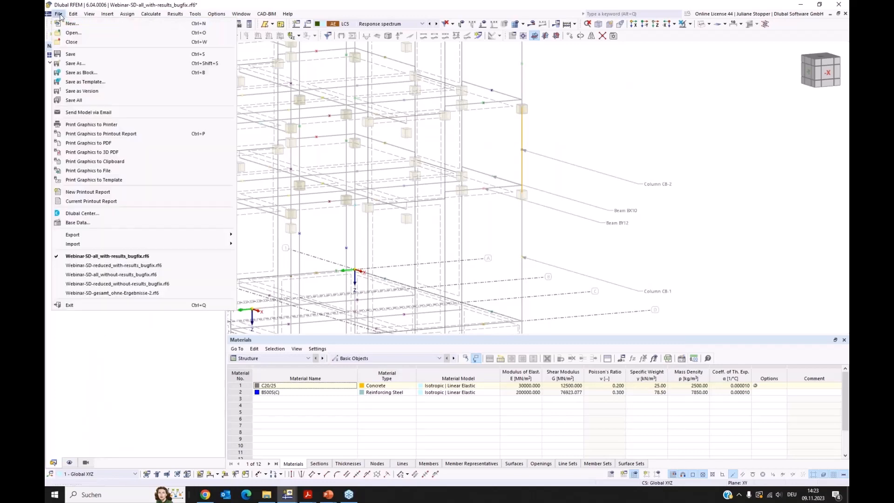
left_click(110, 134)
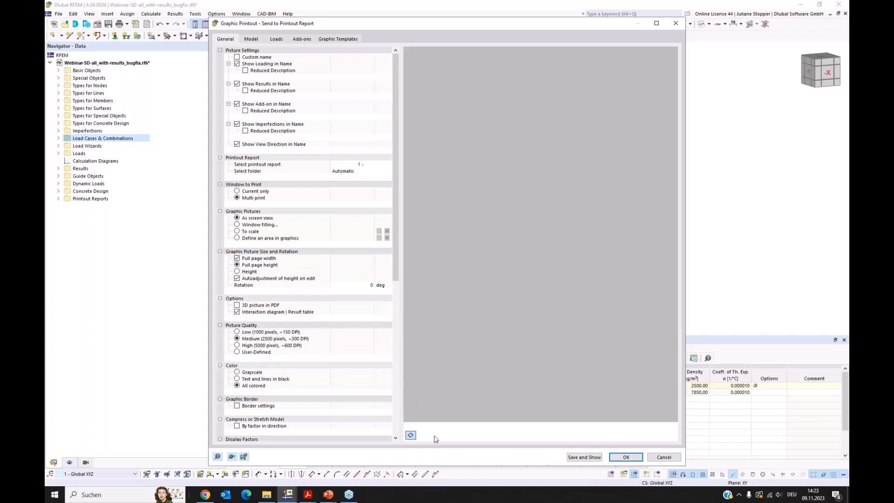
Step: Review the multi print settings for model views, load cases and add-ons, and return to the general printout settings
left_click(411, 436)
left_click(256, 40)
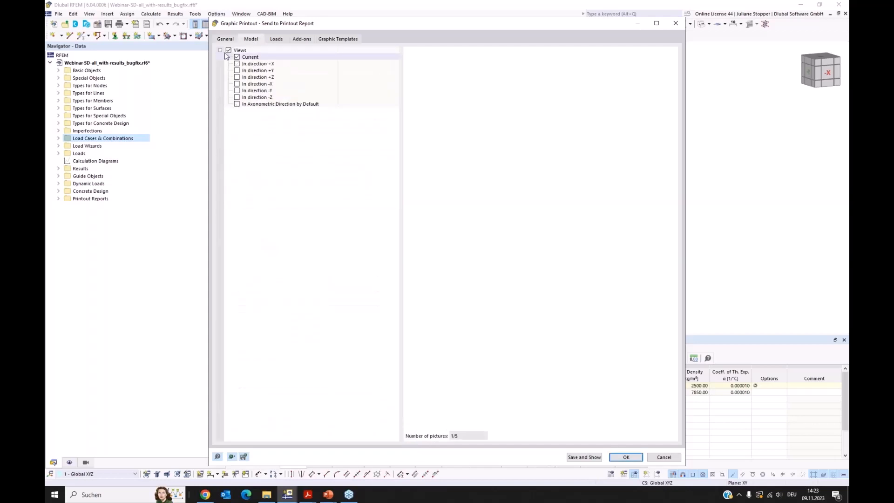
left_click(276, 39)
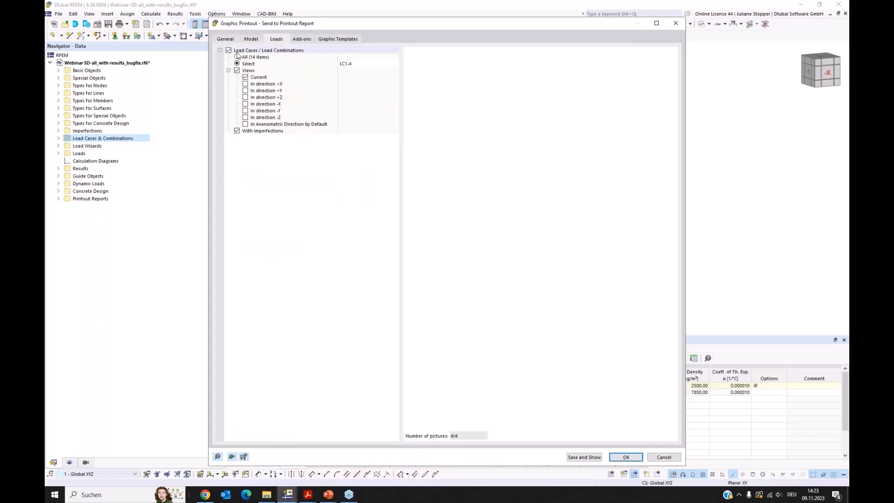
left_click(302, 39)
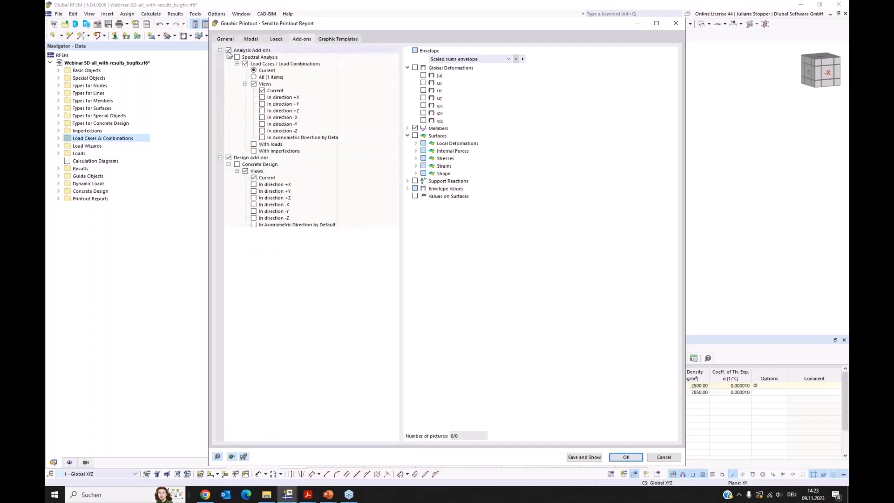
left_click(225, 39)
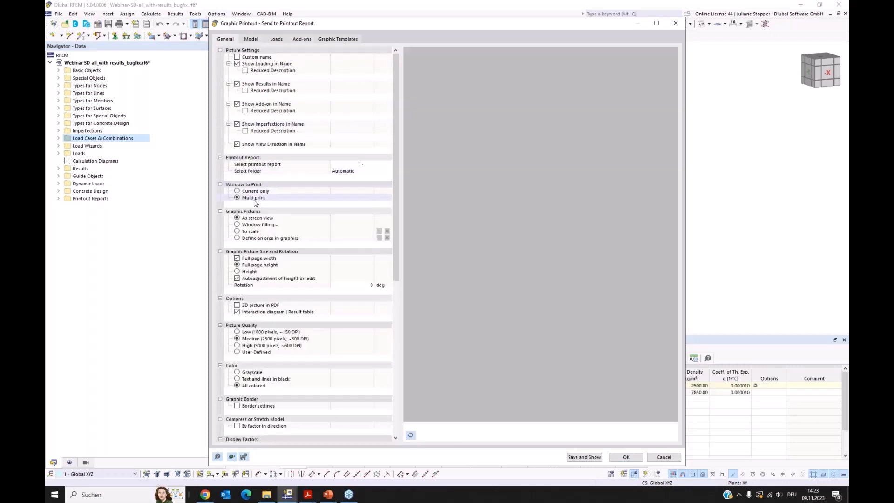
Step: Include the Column reinforcement graphic template in the multi print and switch it from all items to selected members
left_click(276, 39)
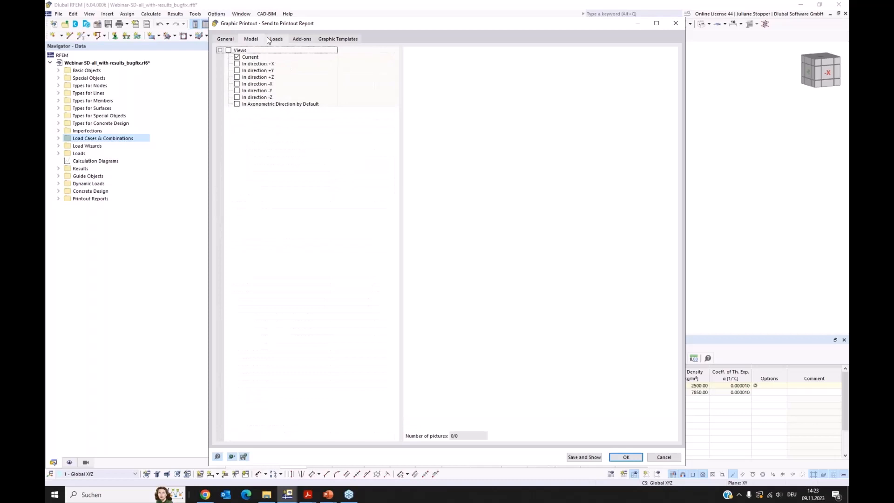
left_click(300, 40)
left_click(332, 40)
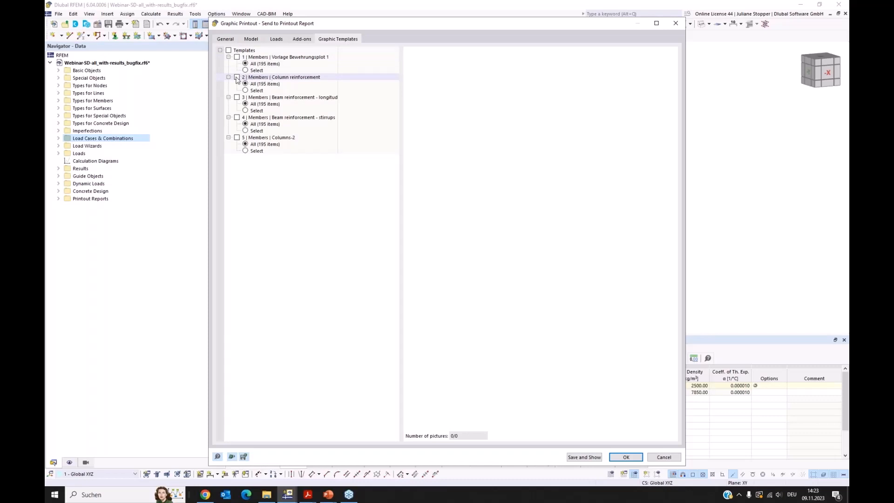
left_click(259, 77)
left_click(238, 78)
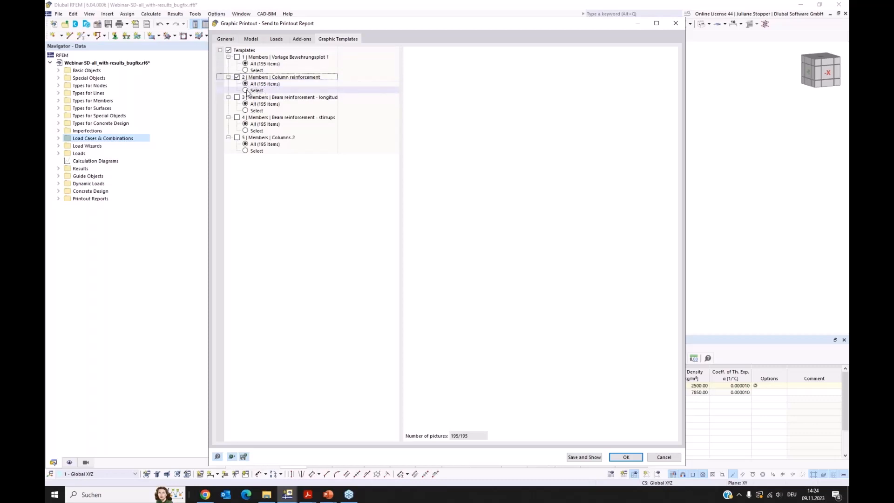
left_click(246, 91)
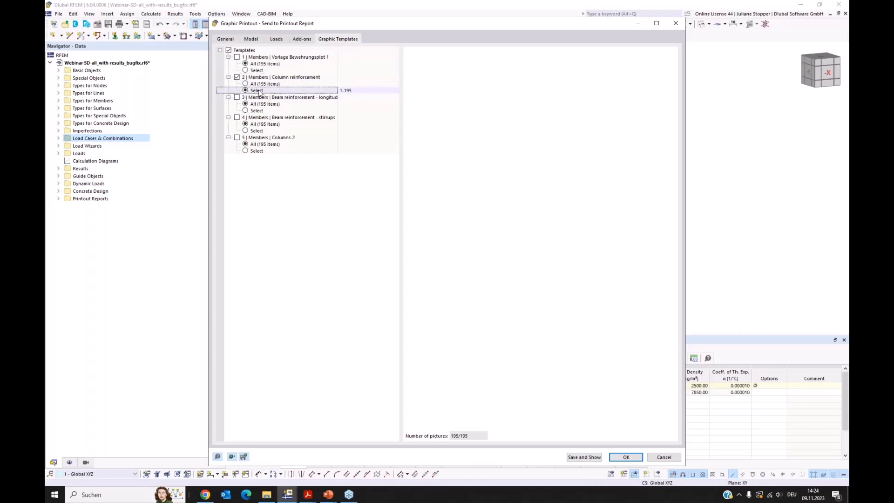
Step: Limit the Column reinforcement template to the members of the object selection OS1 - Columns C8 and confirm the assignment
left_click(346, 90)
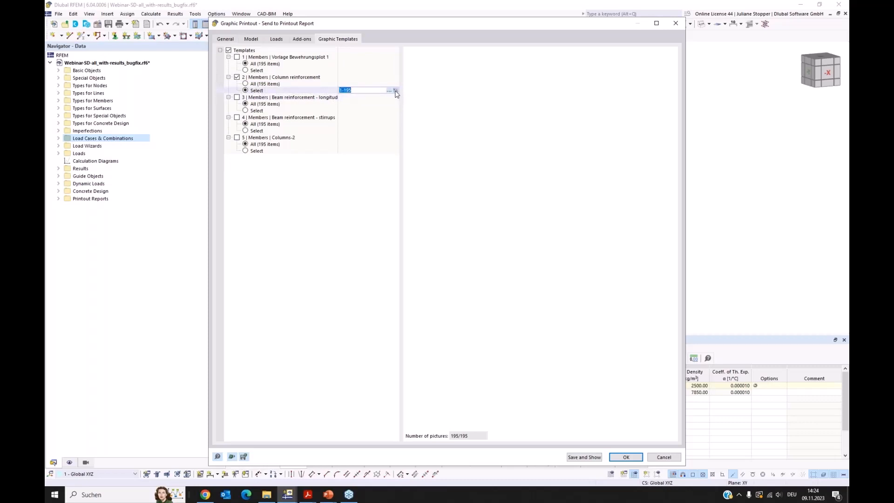
left_click(395, 91)
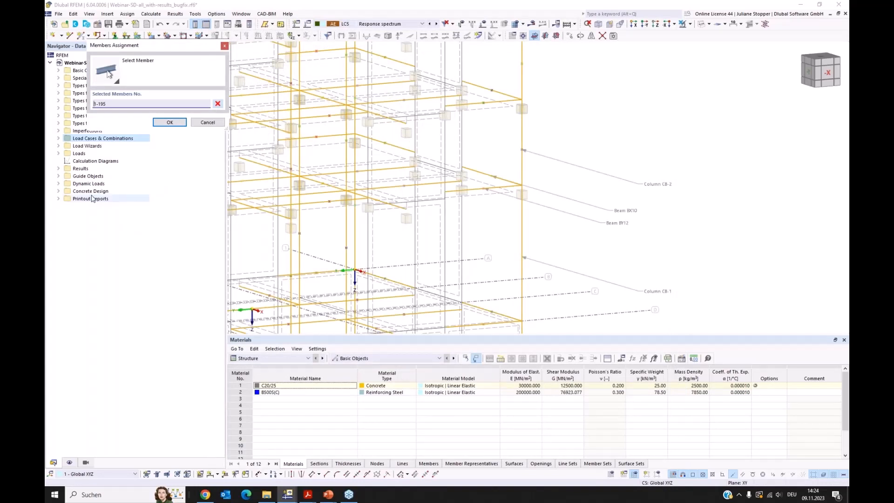
left_click(58, 177)
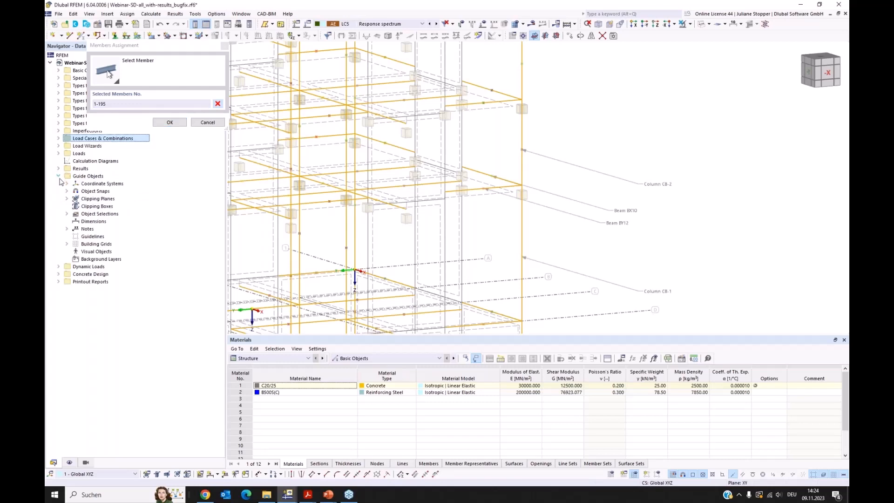
left_click(67, 214)
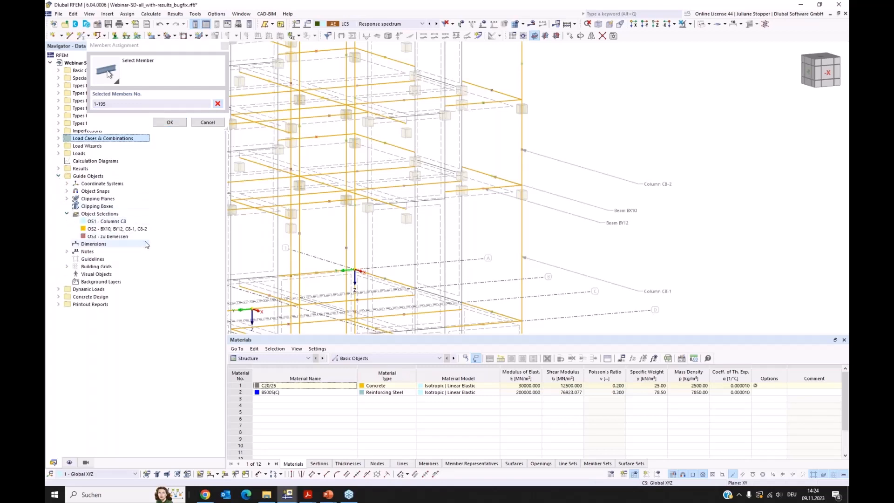
left_click(114, 222)
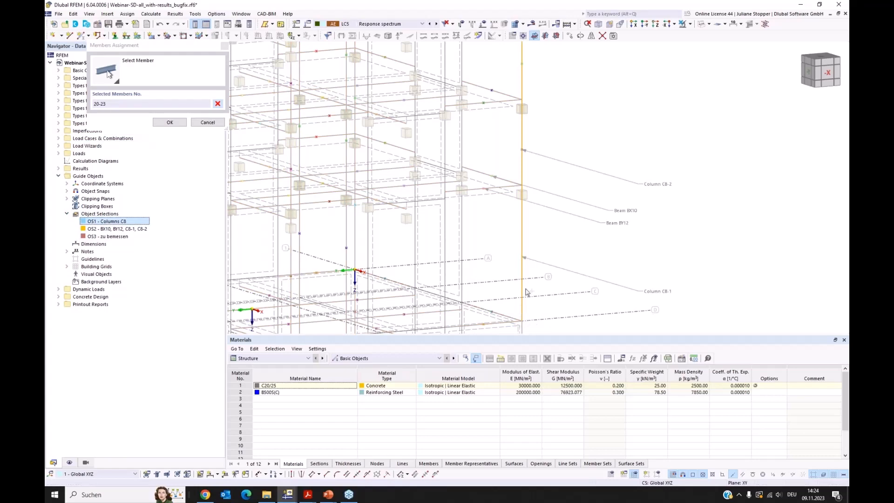
scroll(549, 167, "down", 3)
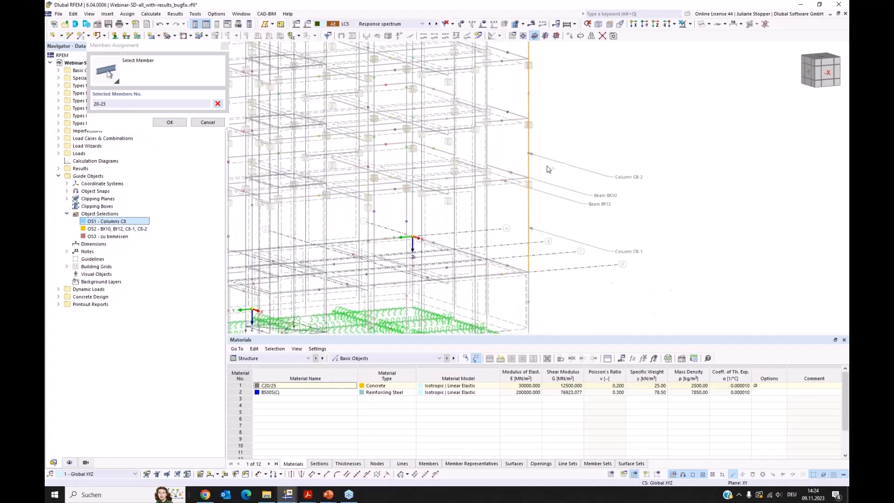
middle_click_drag(538, 145, 532, 182)
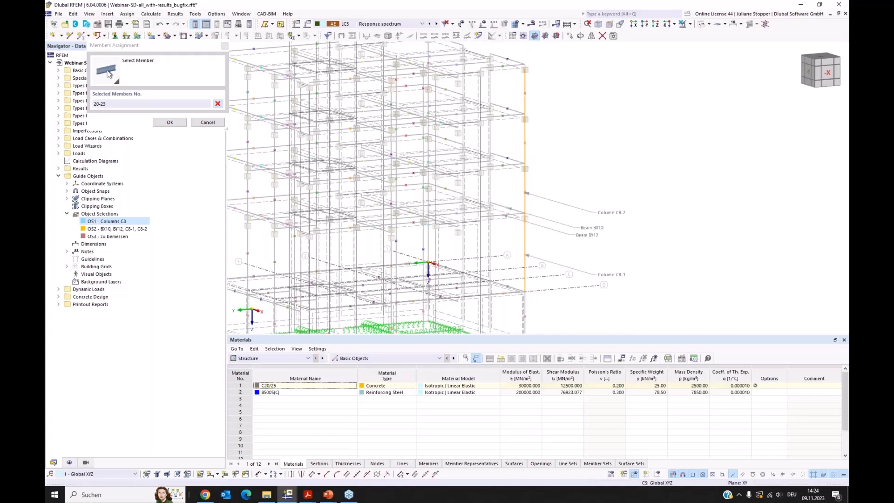
left_click(169, 123)
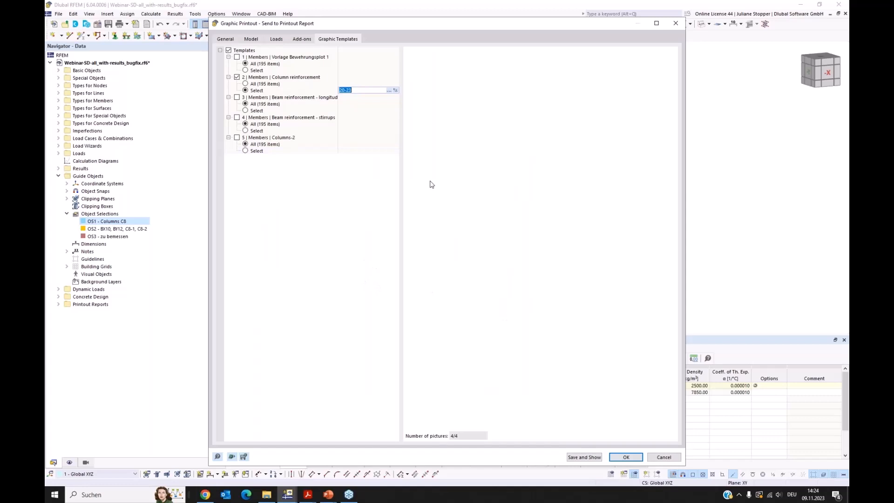
Step: Check the add-on, load and model print settings, and send the selected graphics to the printout report
left_click(303, 40)
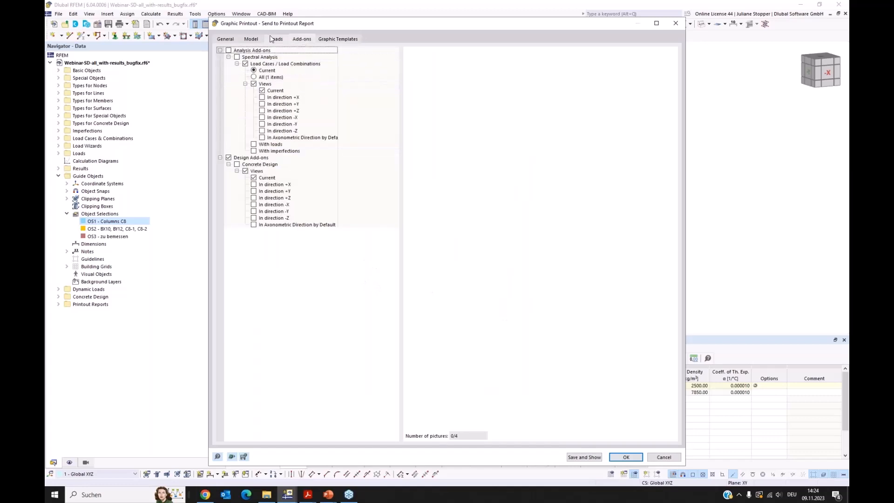
left_click(276, 39)
left_click(251, 39)
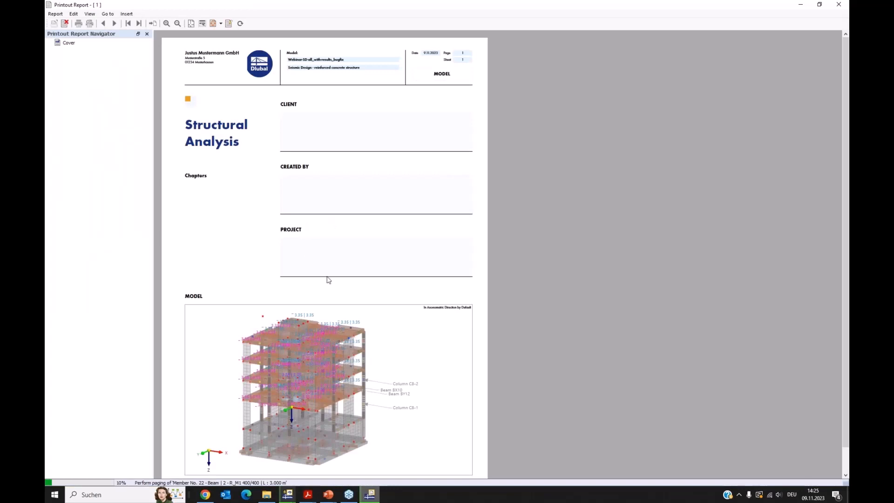
Step: Examine the column reinforcement drawings for members 22, 21, 20 and 23 in the printout report and close it
scroll(242, 231, "down", 1)
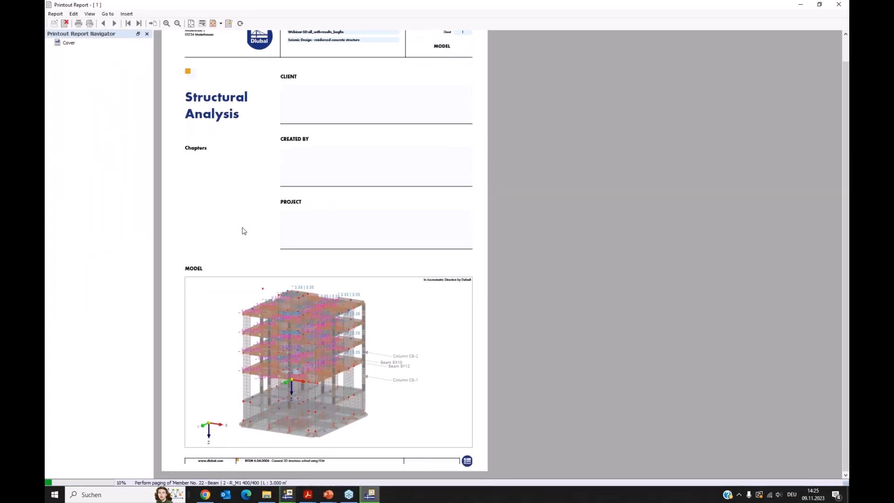
scroll(241, 231, "down", 1)
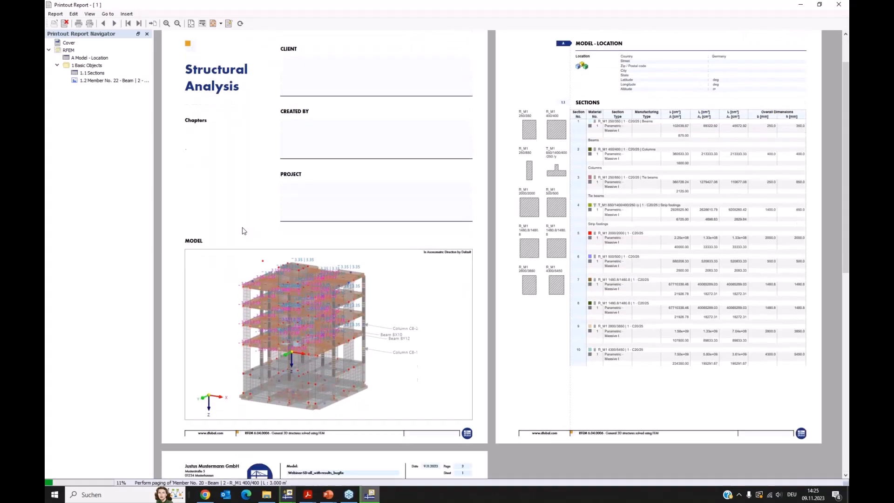
left_click(95, 81)
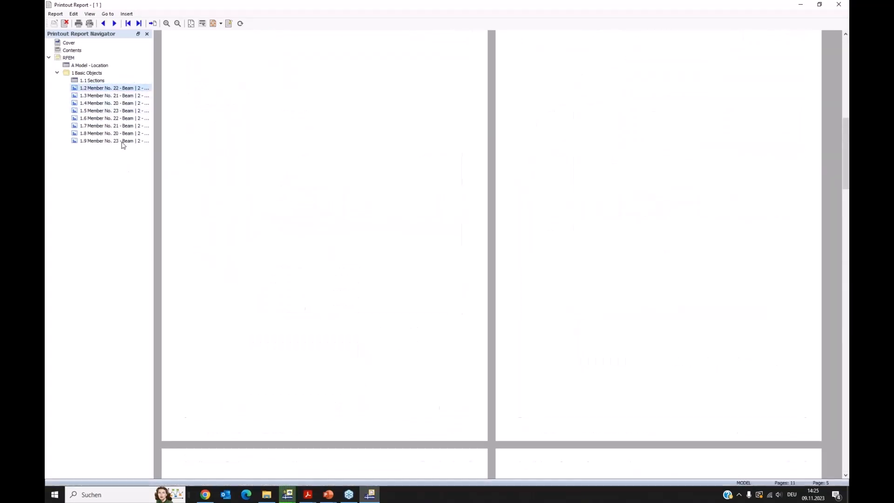
left_click(108, 97)
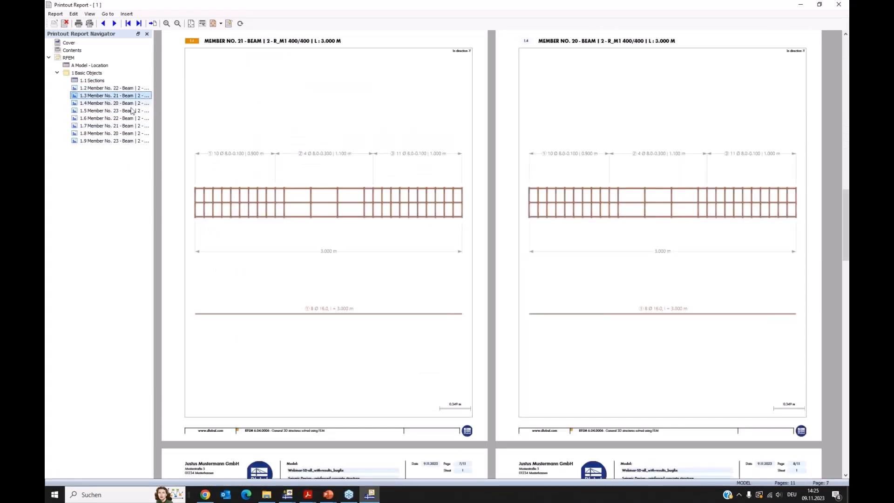
left_click(116, 104)
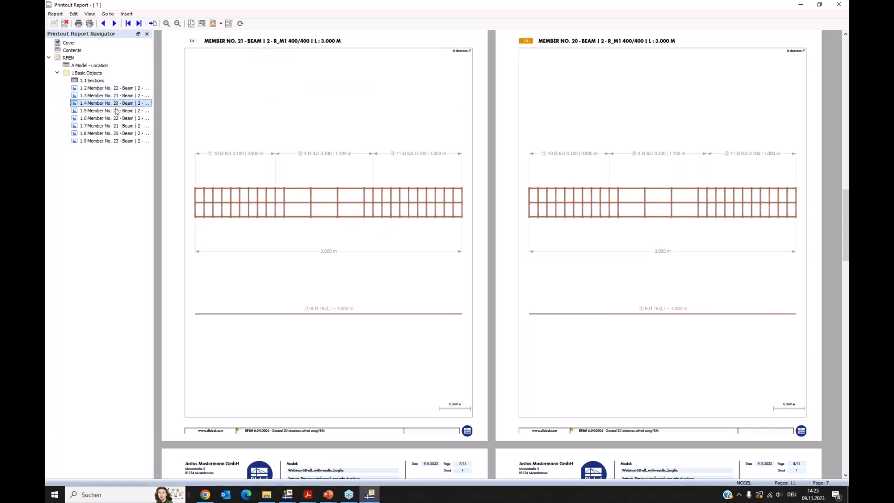
left_click(116, 111)
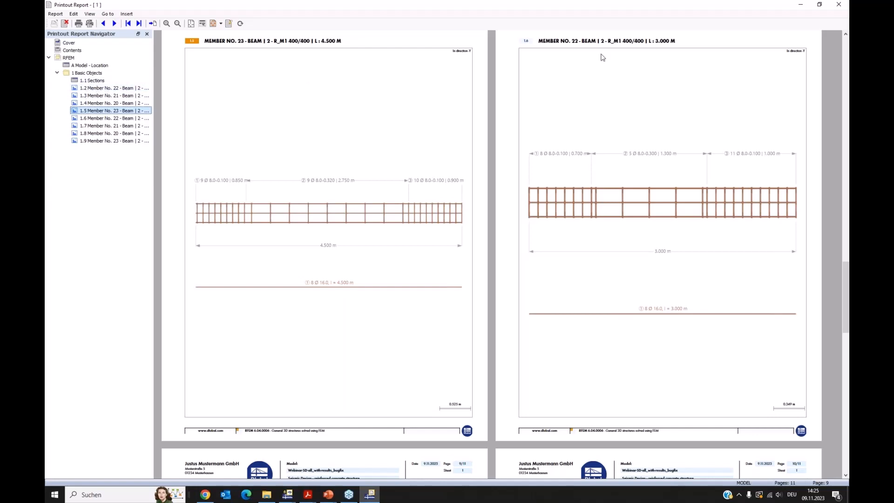
left_click(839, 5)
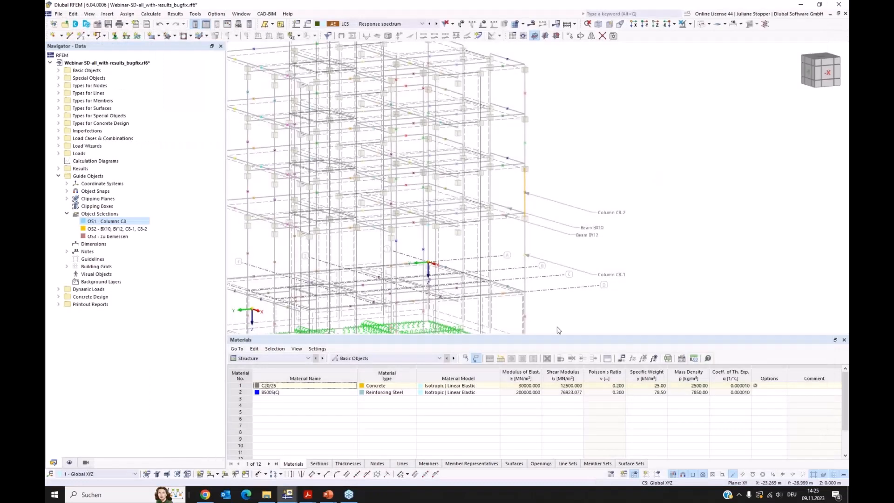
Step: Enlarge the model area by shrinking the materials table and the navigator, and show the whole building as a solid model
left_click_drag(558, 340, 557, 366)
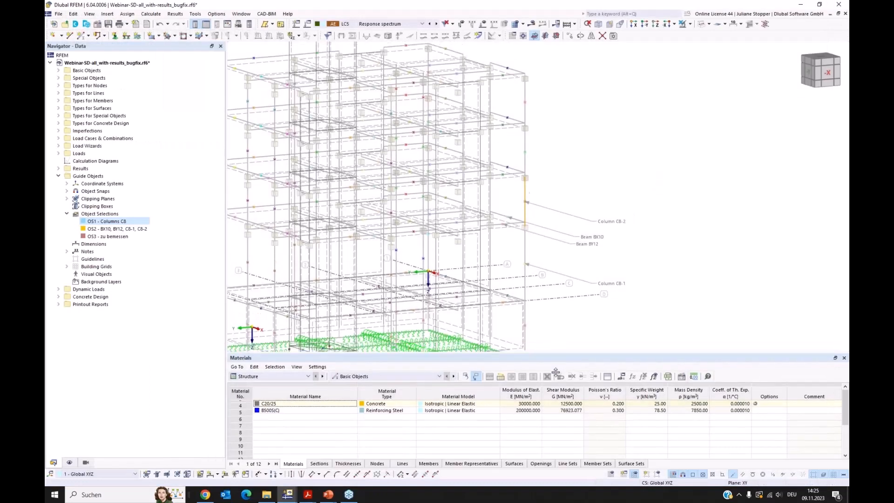
left_click_drag(226, 290, 188, 289)
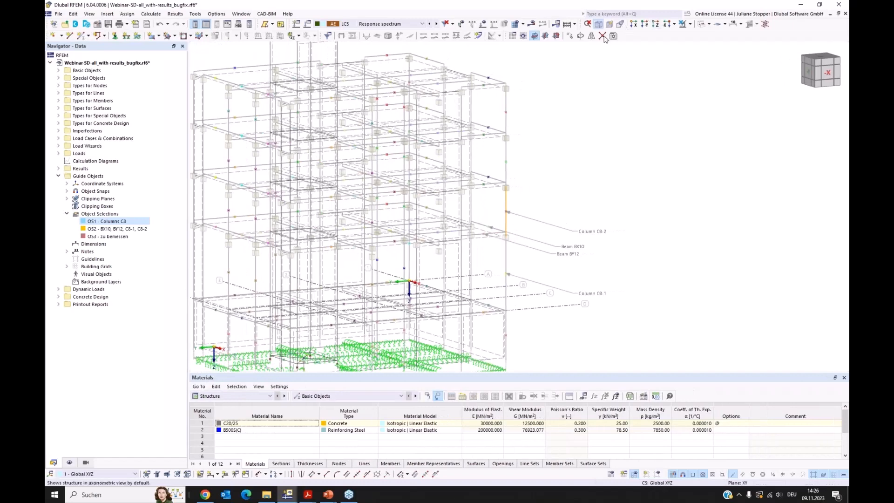
scroll(613, 118, "down", 2)
middle_click_drag(613, 119, 652, 103, "ctrl")
left_click(702, 24)
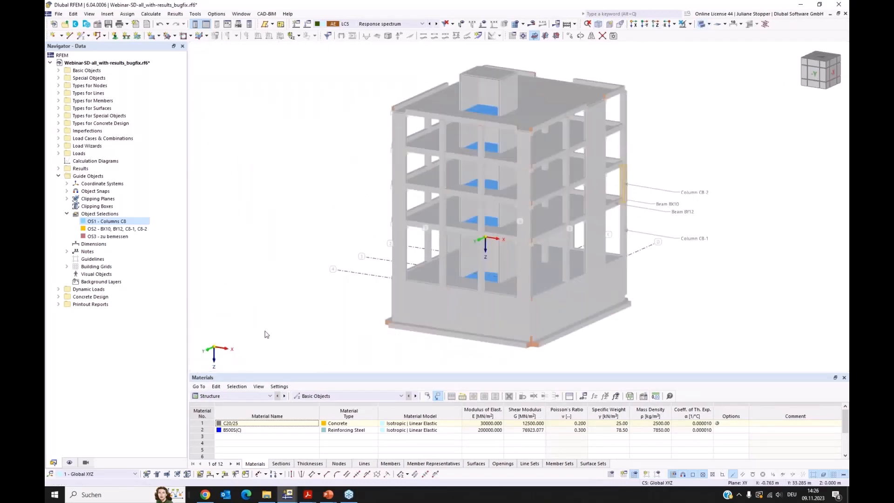
Step: Collapse the guide objects and review the global Concrete Design settings, including the configurations to calculate
left_click(59, 176)
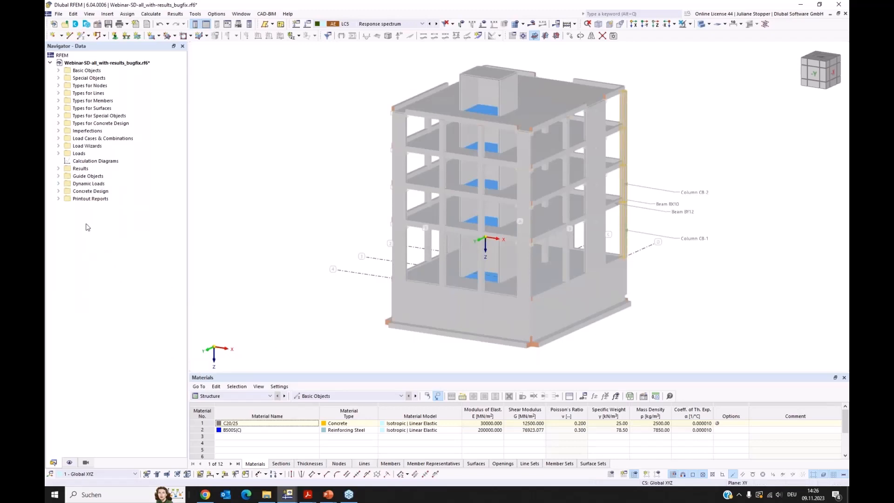
right_click(77, 194)
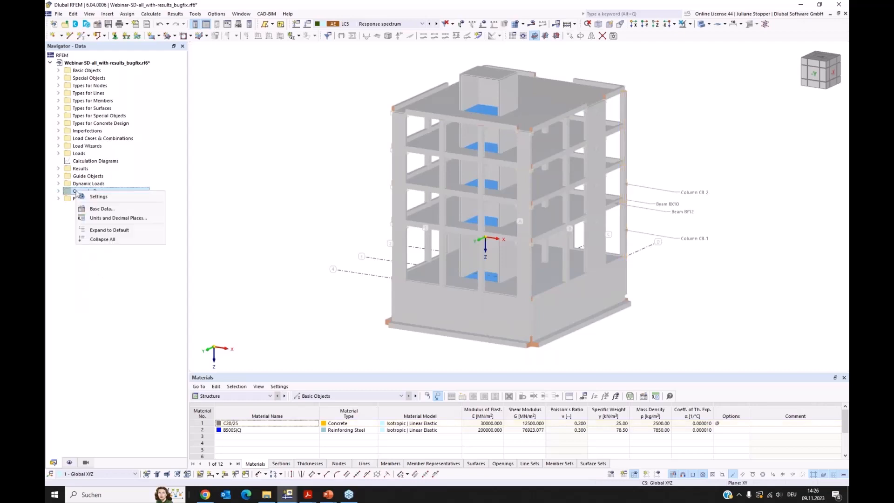
left_click(99, 197)
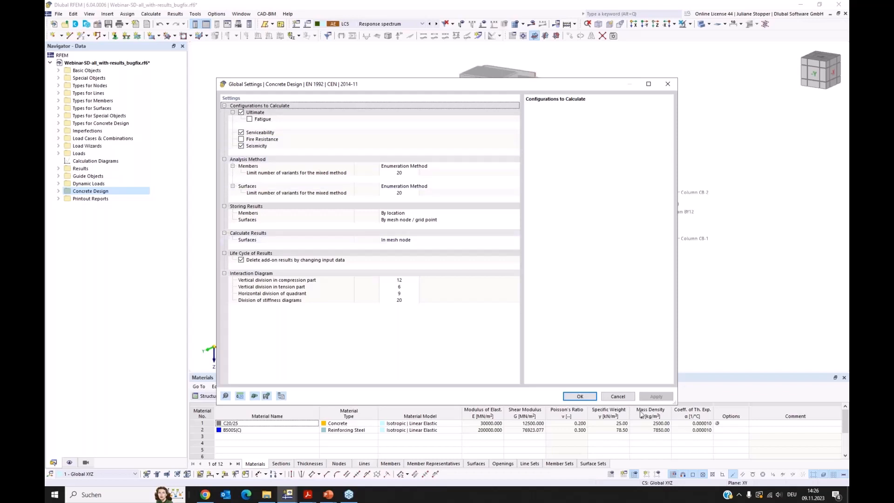
left_click(580, 397)
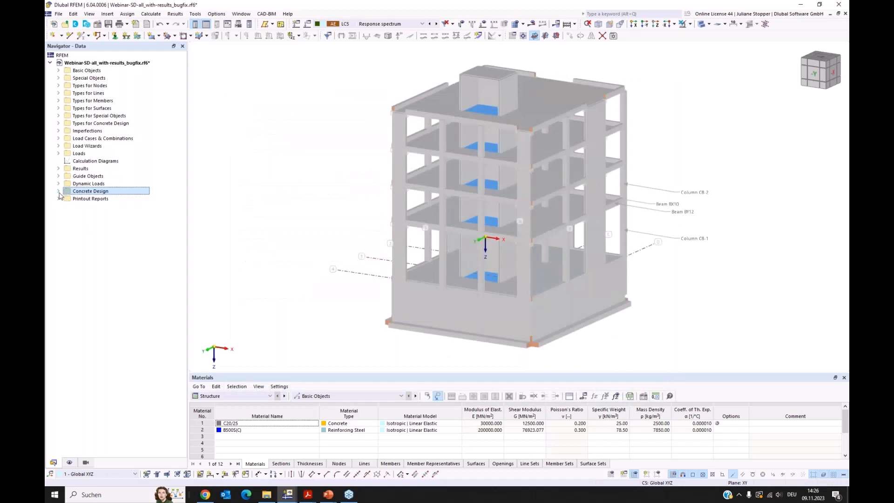
Step: Open the seismic configuration "Columns ground floor -> incl EQ0417" of the concrete design for editing
left_click(59, 191)
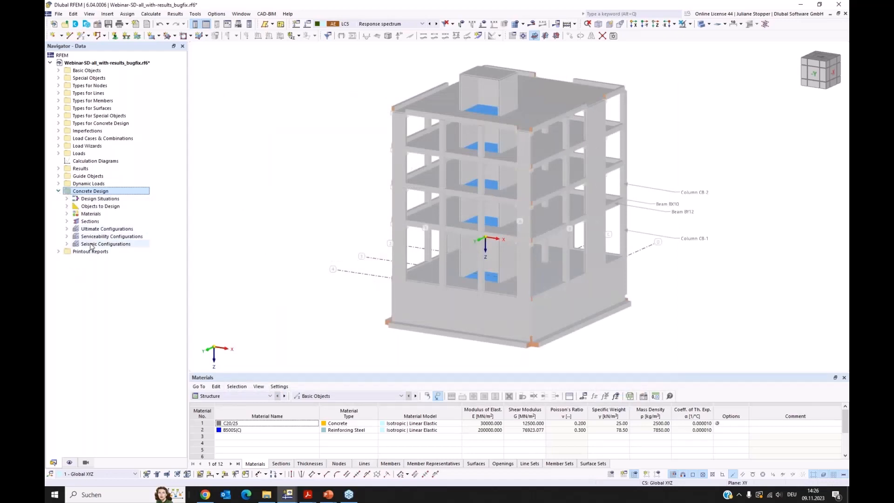
left_click(67, 244)
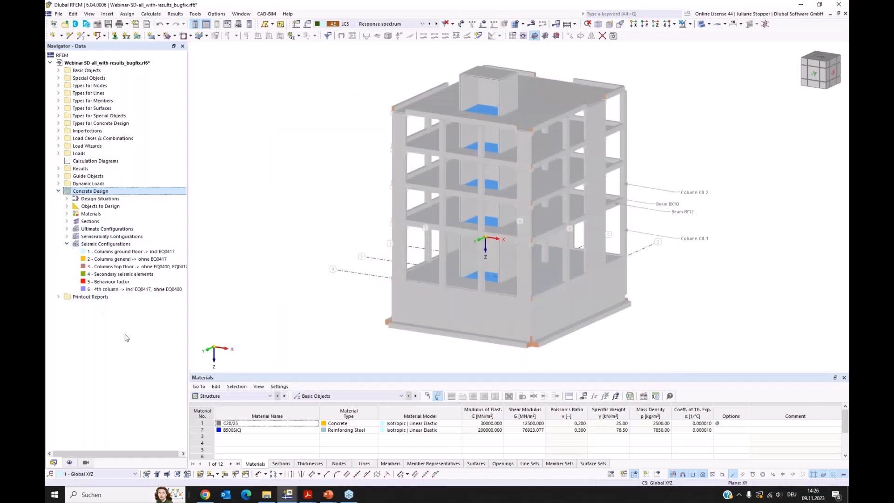
left_click(105, 253)
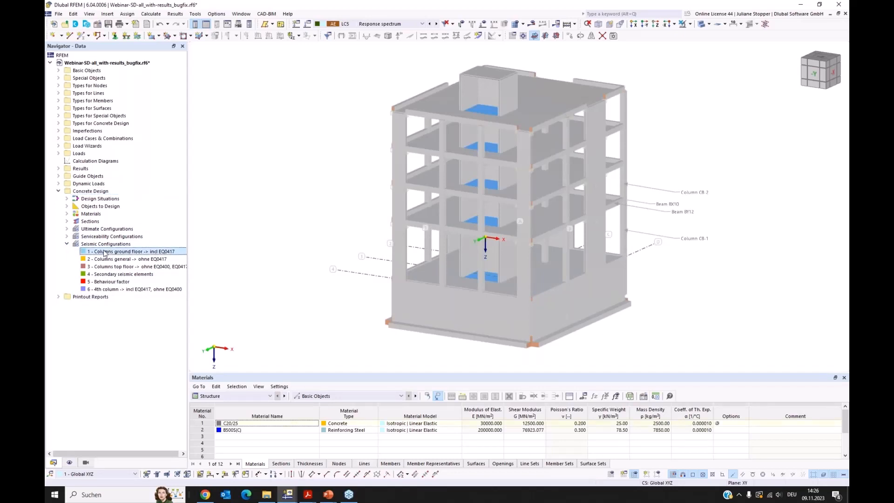
right_click(104, 253)
left_click(121, 254)
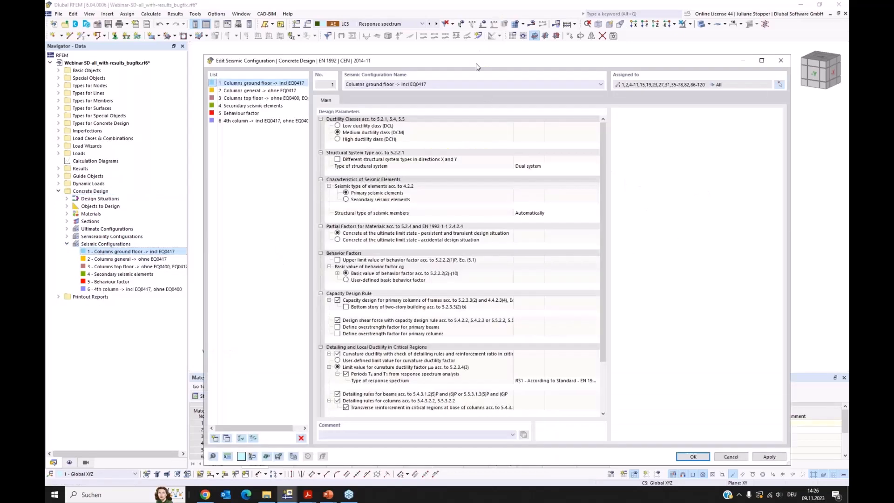
left_click_drag(476, 62, 473, 40)
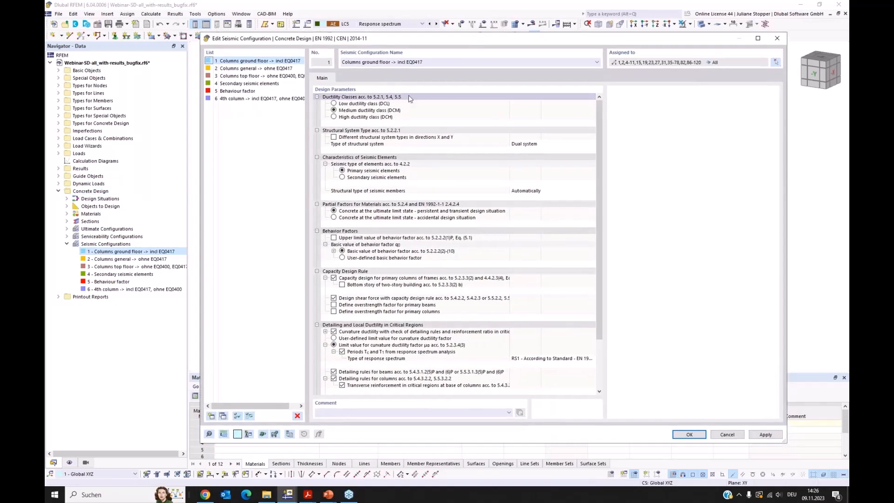
Step: Collapse all design parameter groups of the seismic configuration and expand only the ductility classes
right_click(409, 98)
left_click(426, 113)
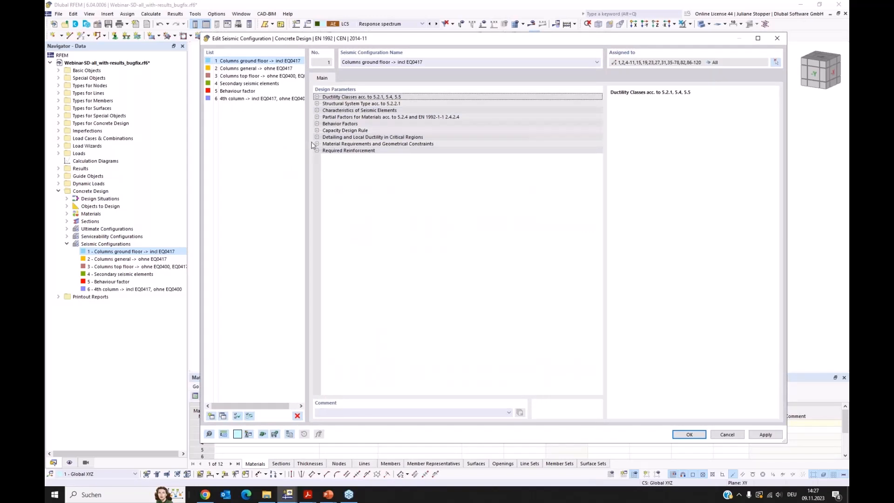
left_click(317, 98)
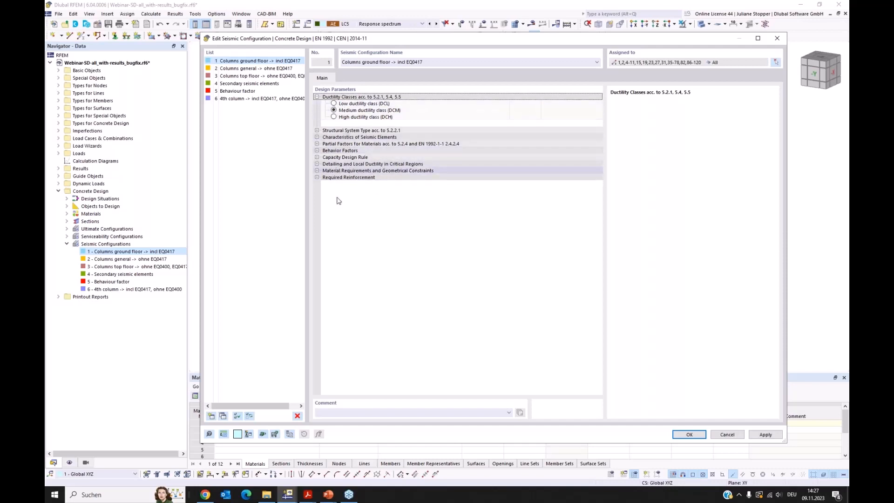
Step: Try the low ductility class (DCL), restore the medium class (DCM), and collapse all parameter groups except the ductility classes
left_click(334, 104)
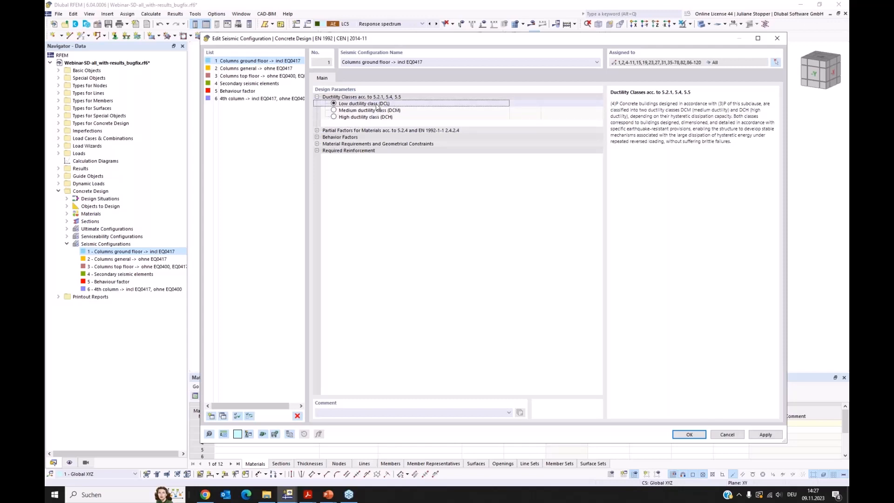
left_click(334, 111)
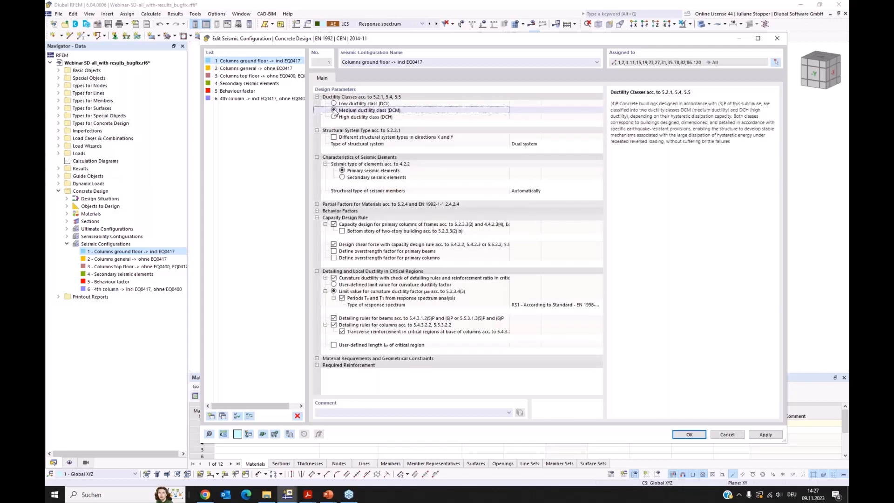
right_click(339, 132)
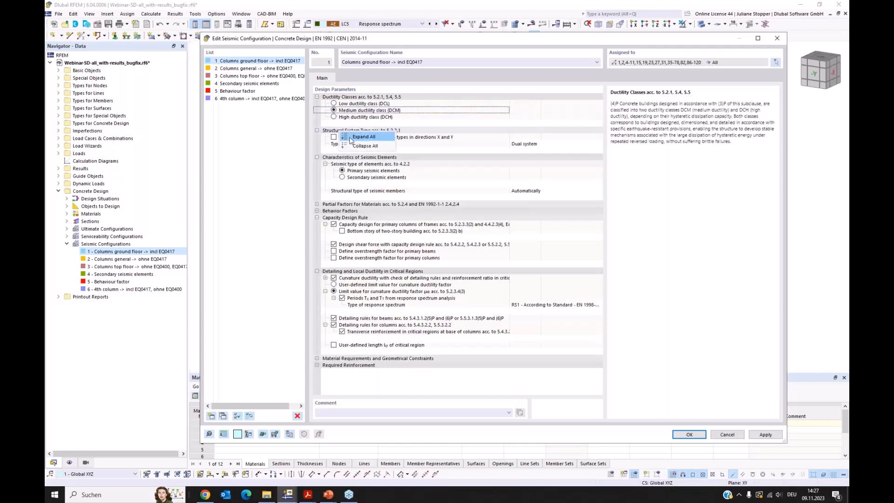
left_click(358, 146)
left_click(317, 96)
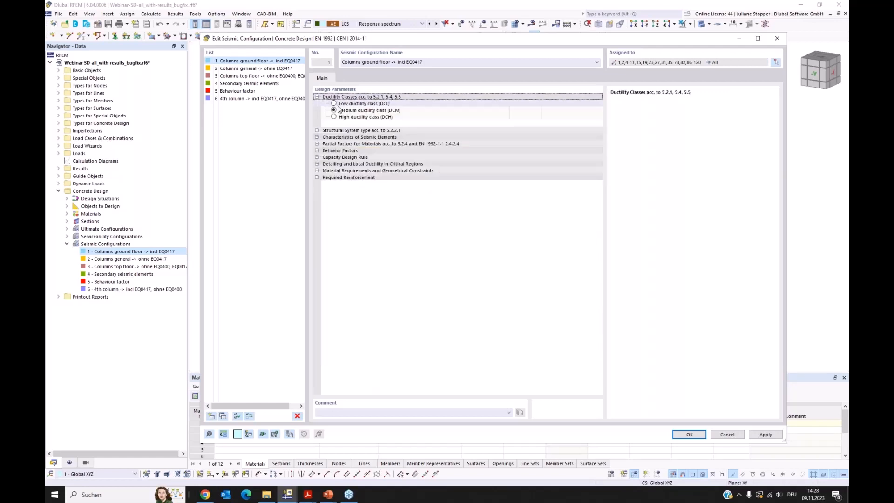
Step: Review the structural system type and seismic element characteristics, comparing primary with secondary elements and with the configuration "Secondary seismic elements"
left_click(317, 131)
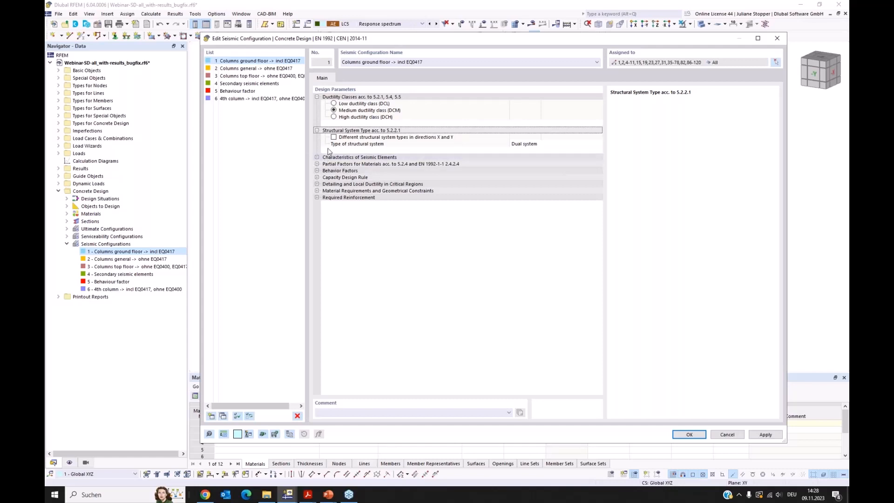
left_click(317, 158)
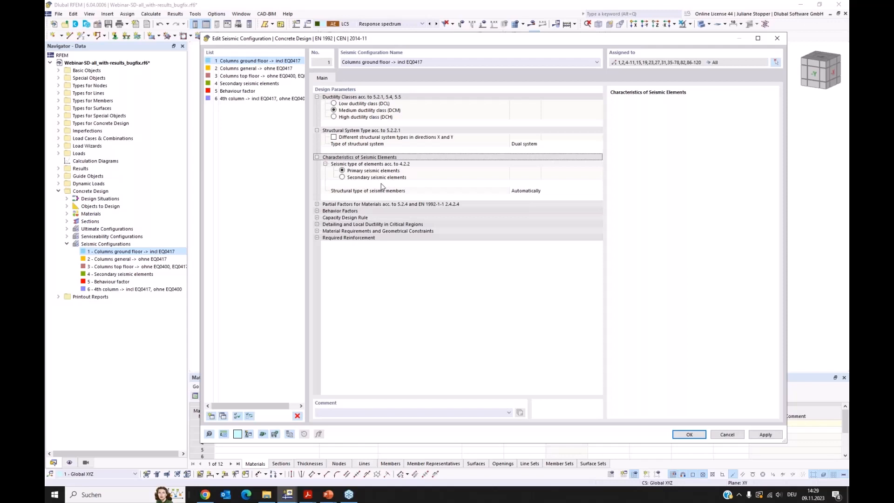
left_click(343, 178)
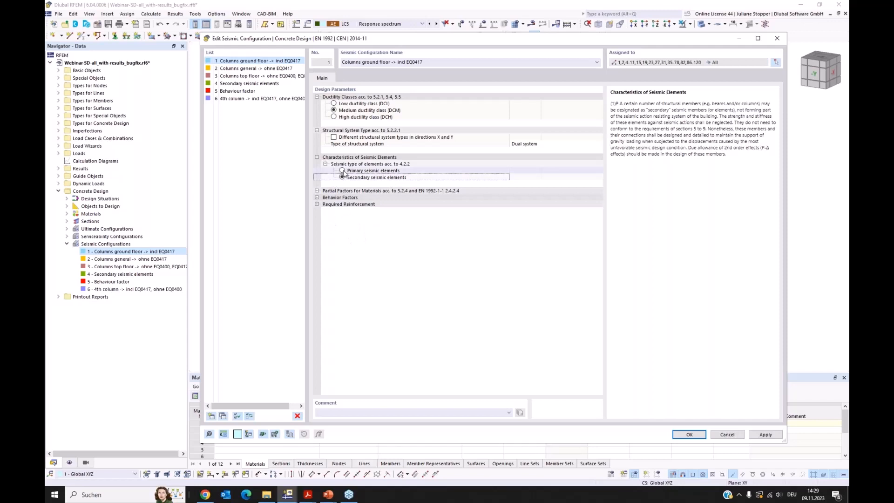
left_click(342, 171)
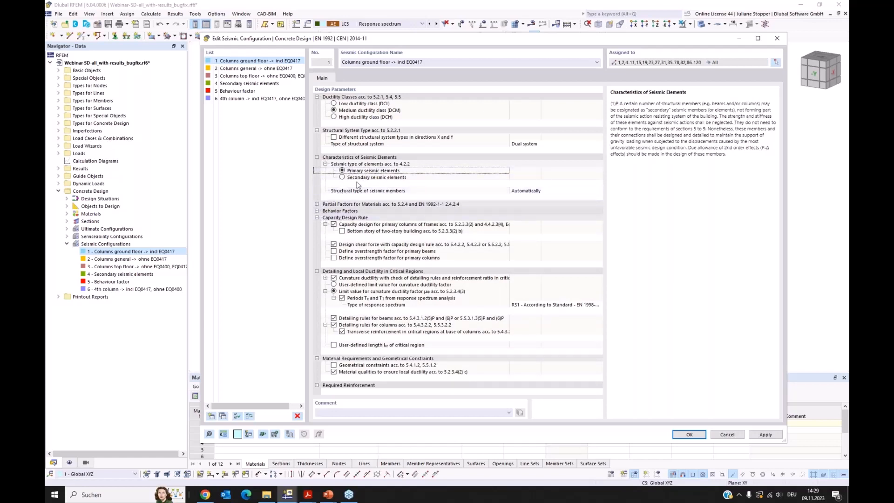
left_click(225, 85)
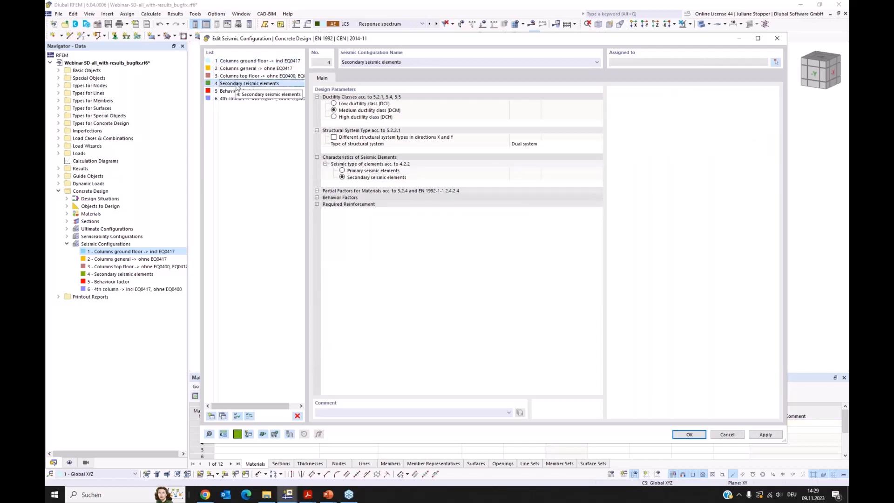
left_click(260, 61)
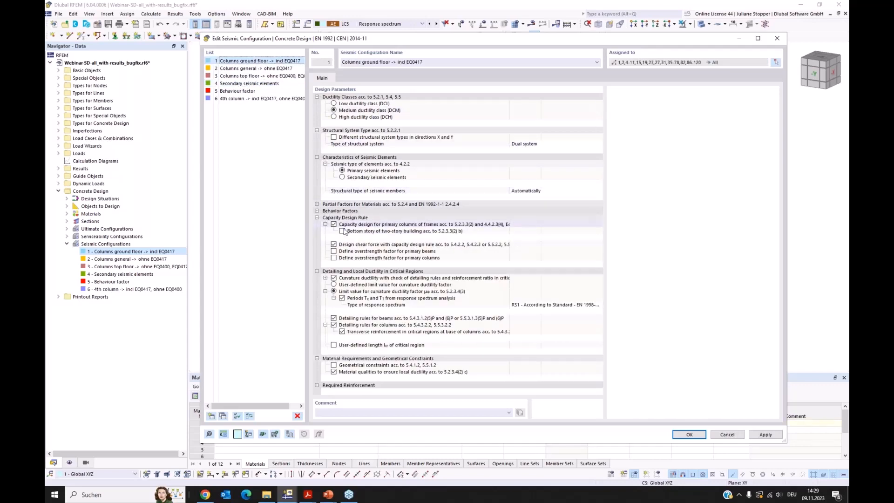
Step: Examine the partial factors for materials of the ground floor columns configuration and collapse all design parameter groups
double_click(318, 217)
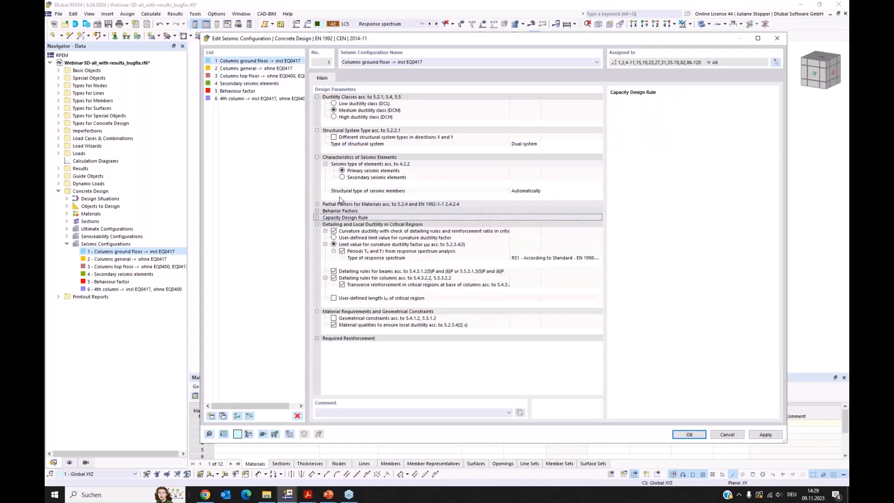
double_click(318, 204)
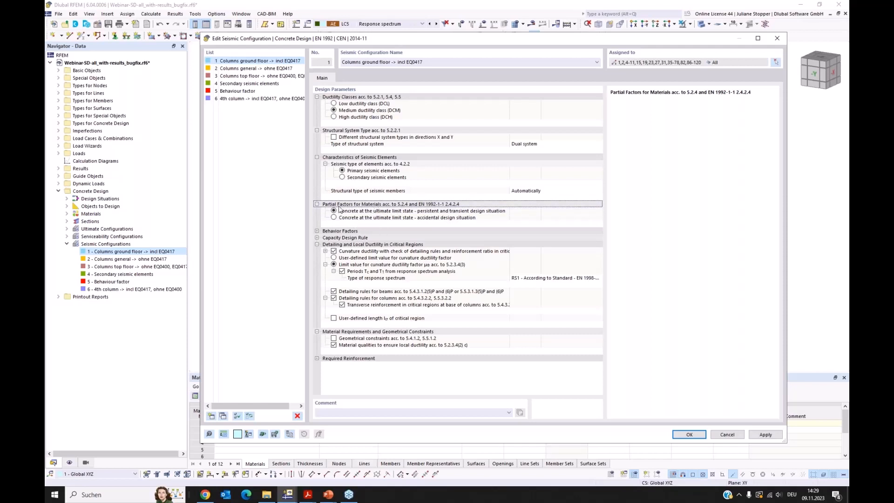
right_click(357, 98)
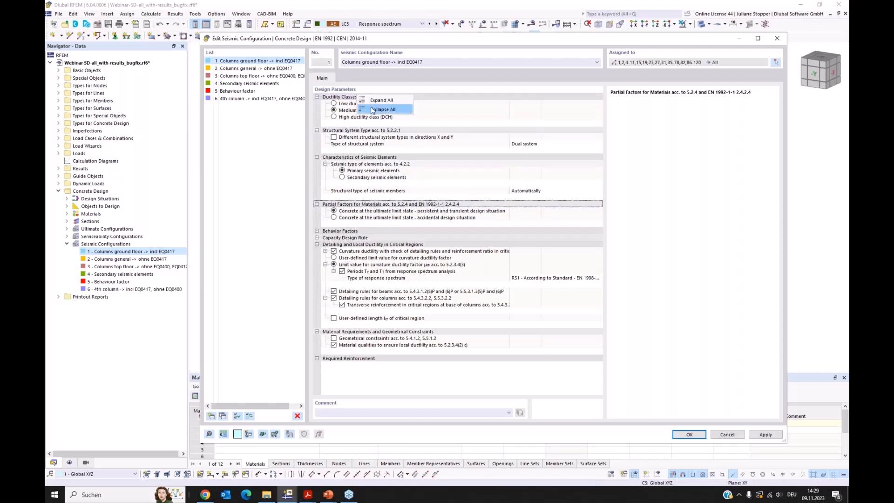
left_click(375, 110)
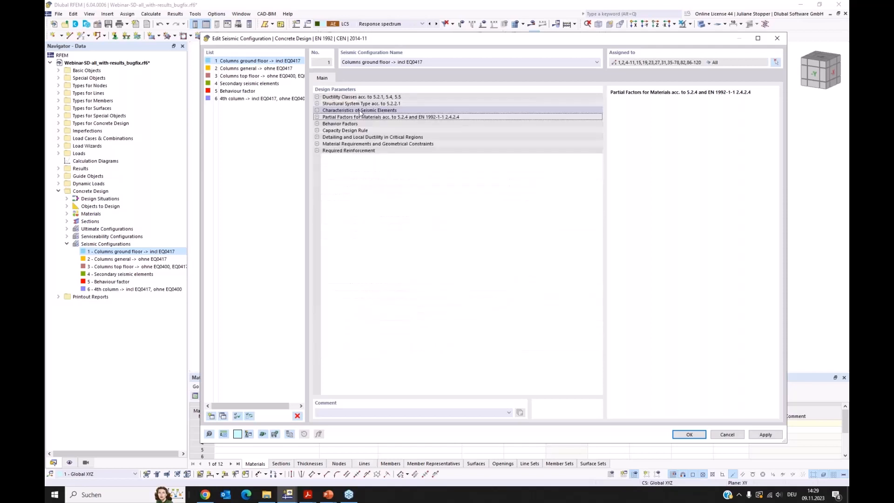
left_click(317, 117)
left_click(317, 117)
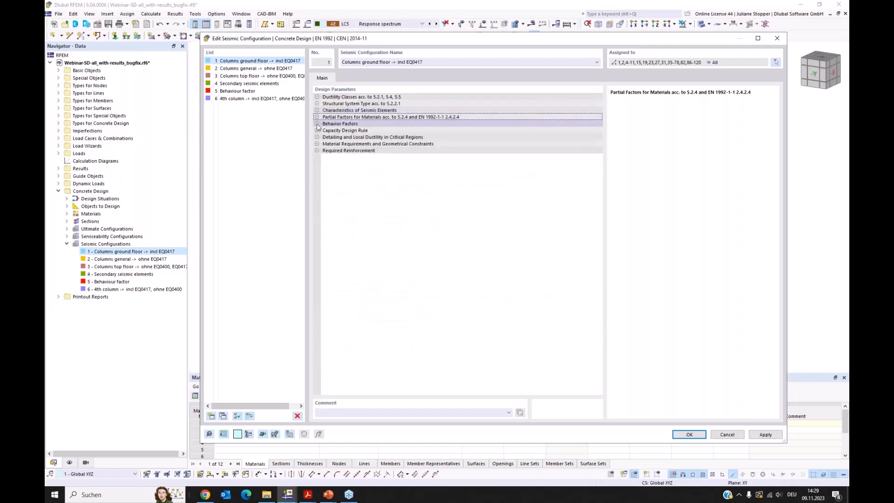
Step: Activate the upper limit value of the behavior factor acc. to 5.2.2.2(1)P, taking q from the response spectrum analysis, and widen the value column
left_click(317, 124)
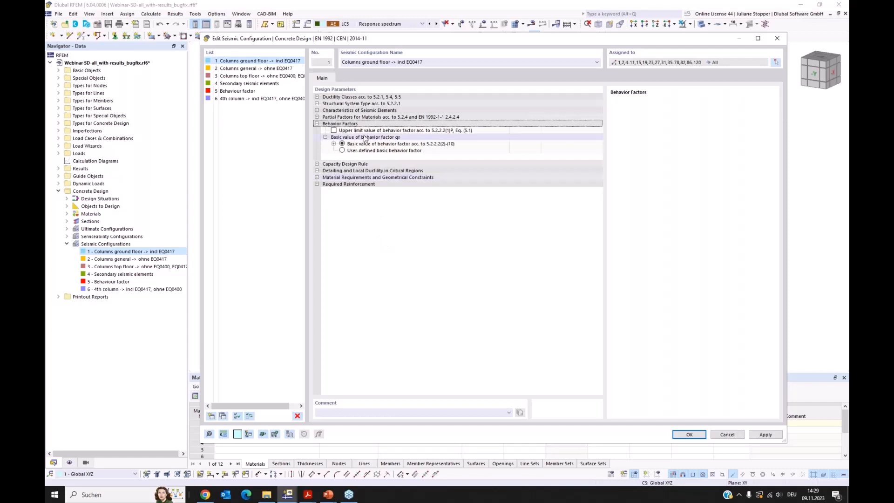
left_click(334, 130)
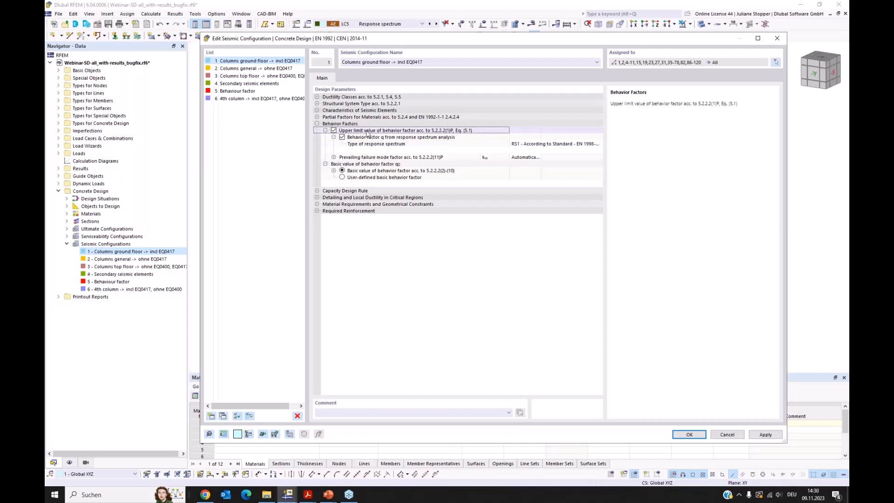
left_click(343, 137)
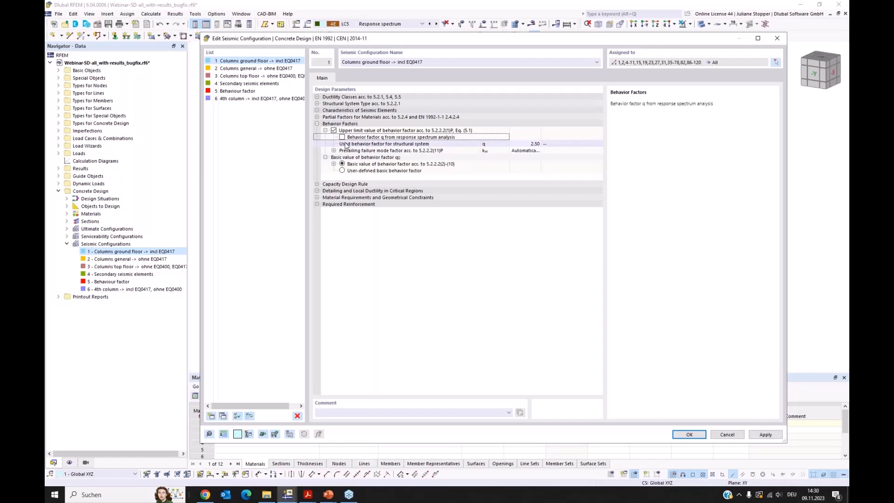
left_click(343, 137)
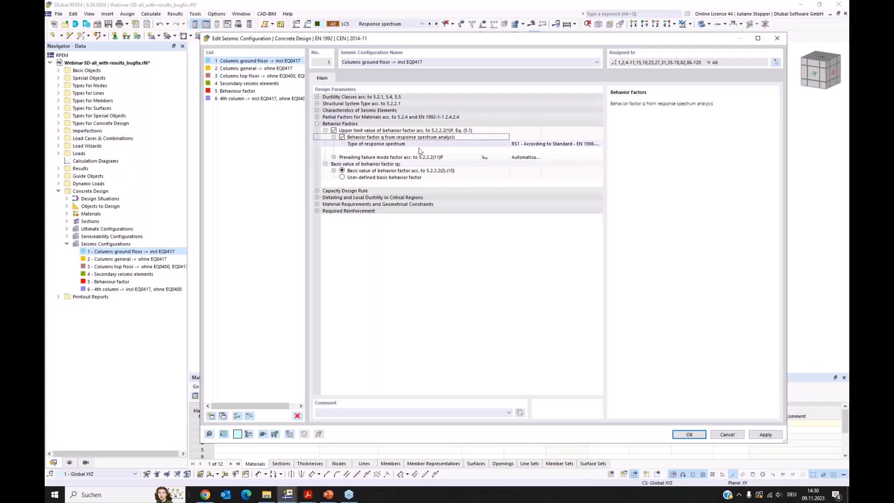
left_click_drag(511, 136, 489, 135)
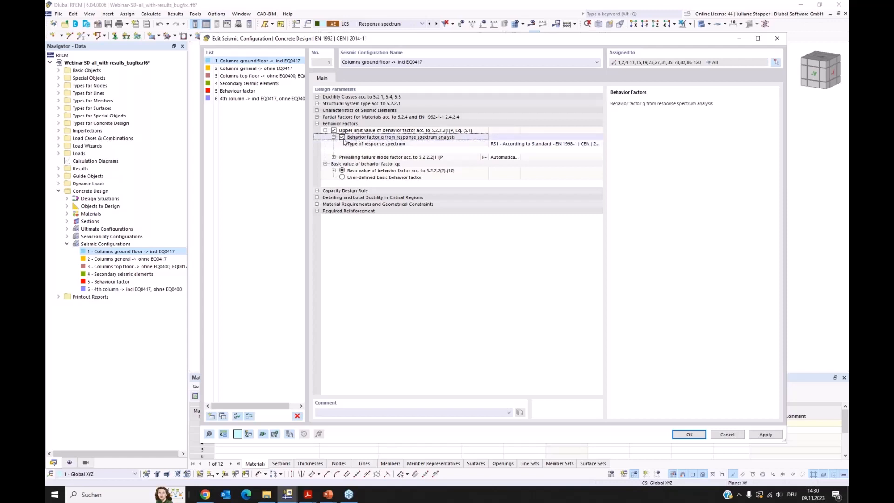
Step: Expand the basic value of the behavior factor acc. to 5.2.2.2(2)-(10) and examine the available behavior factor values, keeping "Automatically"
left_click(334, 171)
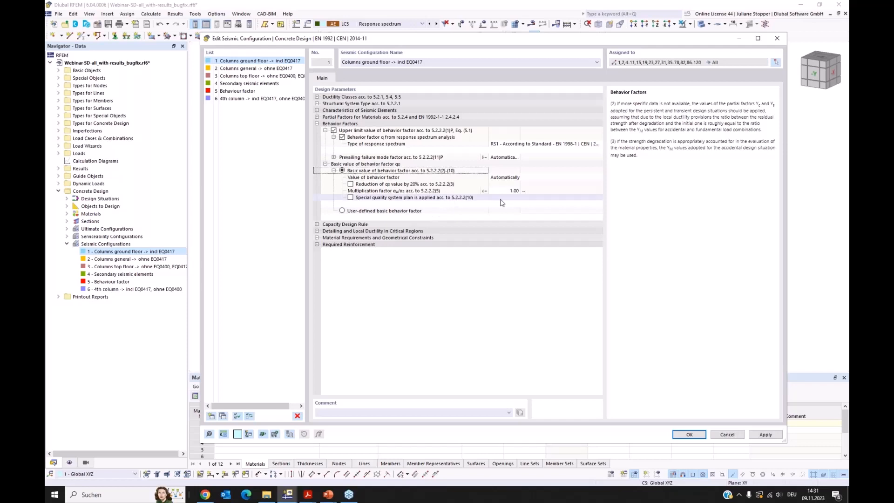
left_click(528, 179)
left_click(558, 179)
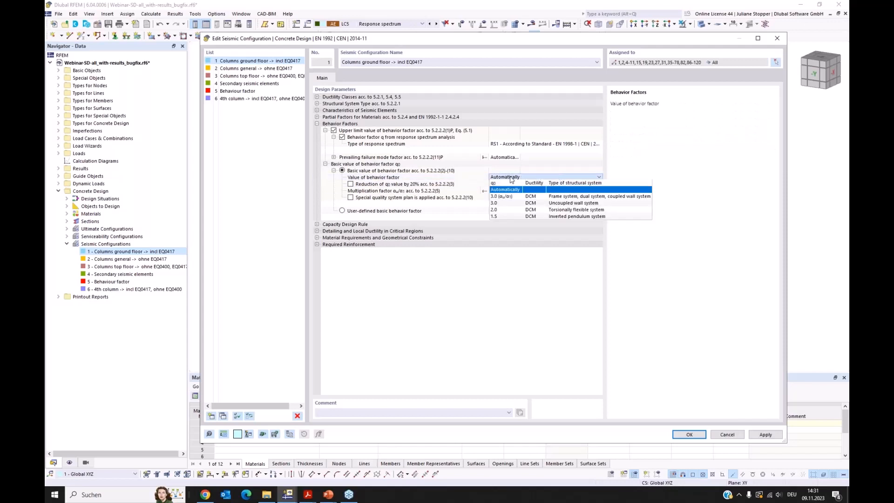
left_click(535, 171)
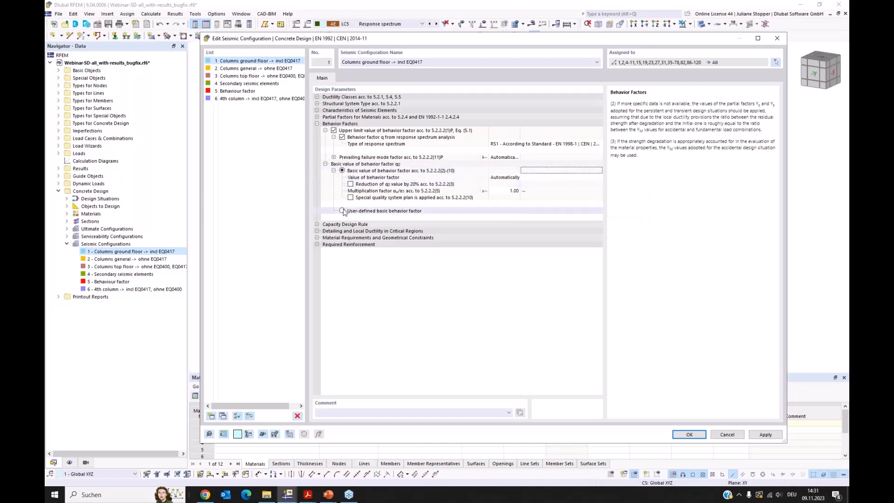
Step: Examine the automatic and user-defined options for the basic behavior factor in the ground-floor columns configuration, and cancel the dialog
left_click(512, 178)
left_click(512, 177)
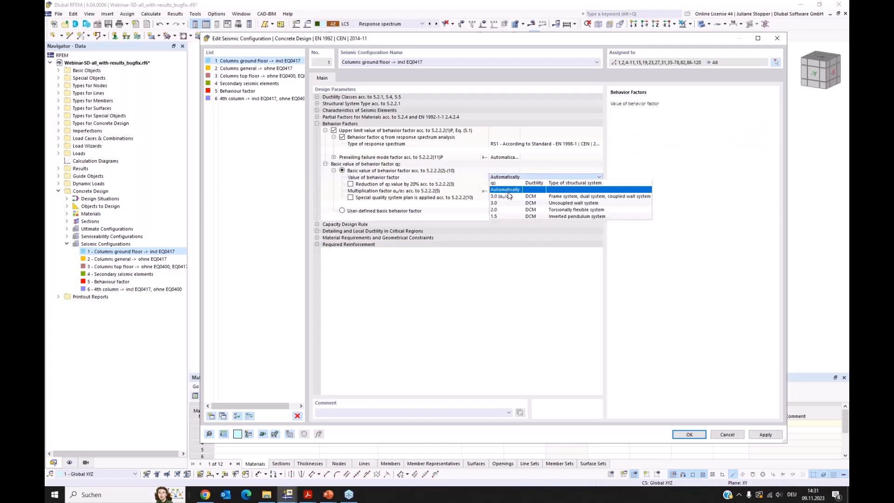
left_click(468, 209)
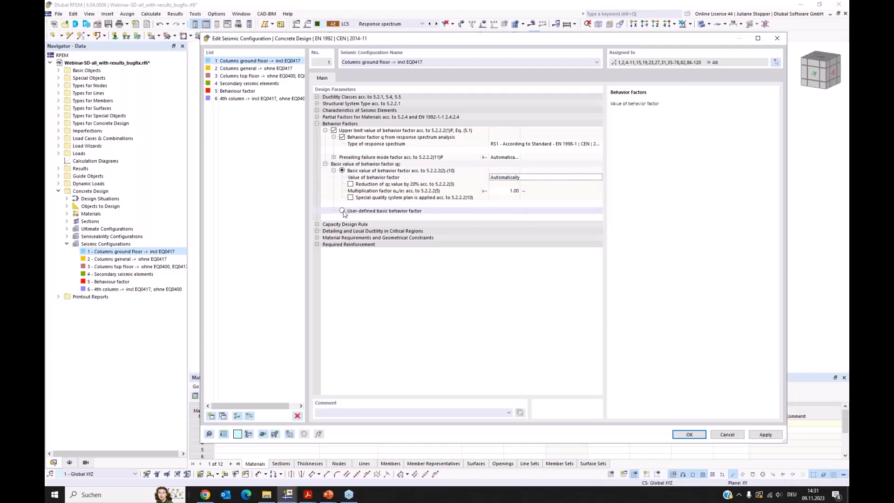
left_click(343, 211)
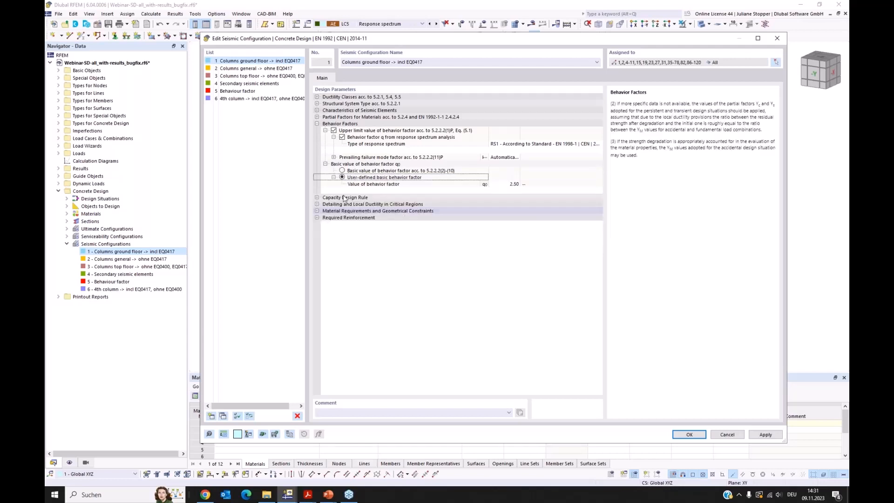
left_click(342, 171)
left_click(319, 125)
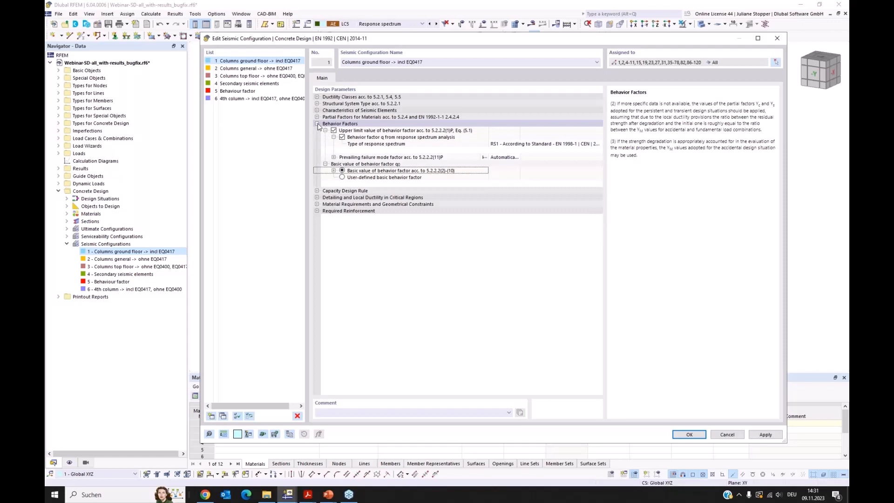
left_click(727, 434)
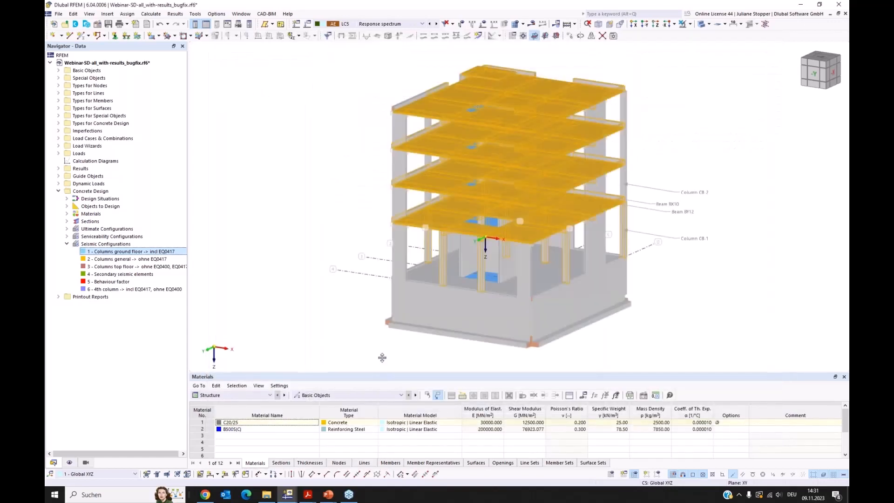
Step: Show the Concrete Design ratios on members in the results table and enlarge the table area
left_click_drag(382, 357, 382, 344)
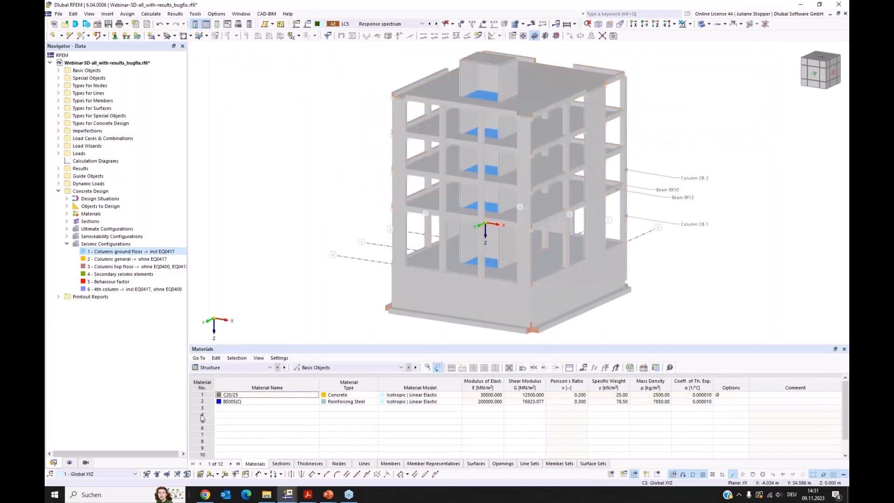
left_click(244, 368)
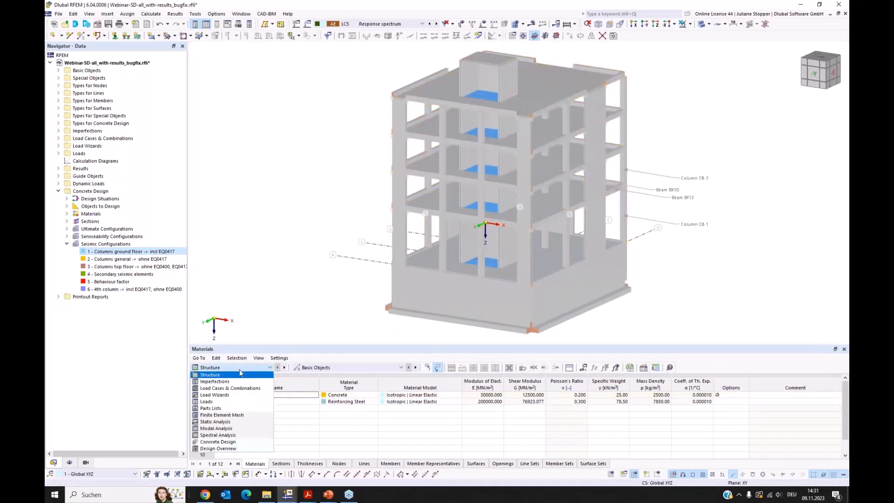
left_click(225, 442)
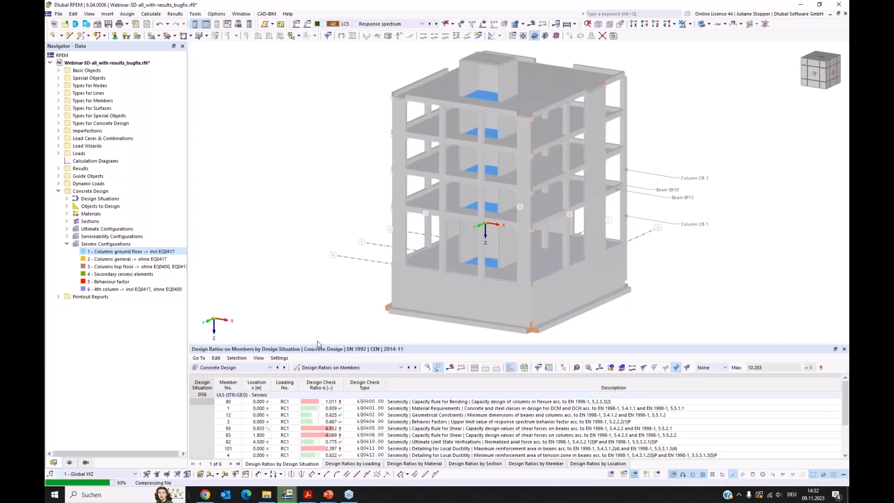
left_click_drag(317, 343, 317, 309)
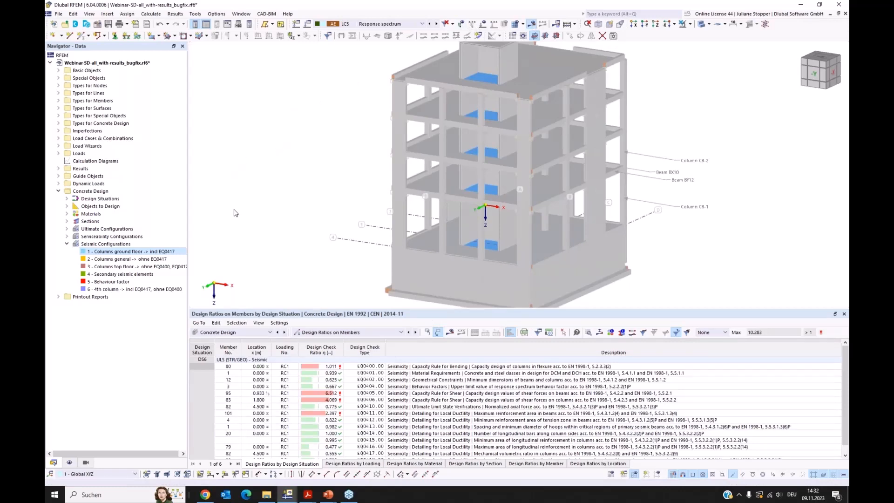
Step: Activate design situation DS6 ULS (STR/GEO) - Seismic and show its Concrete Design results in the navigator
left_click(395, 24)
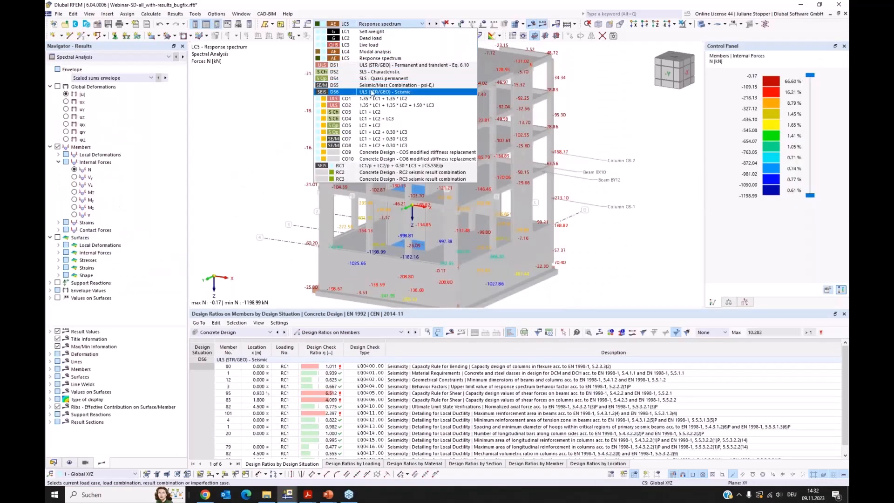
left_click(287, 167)
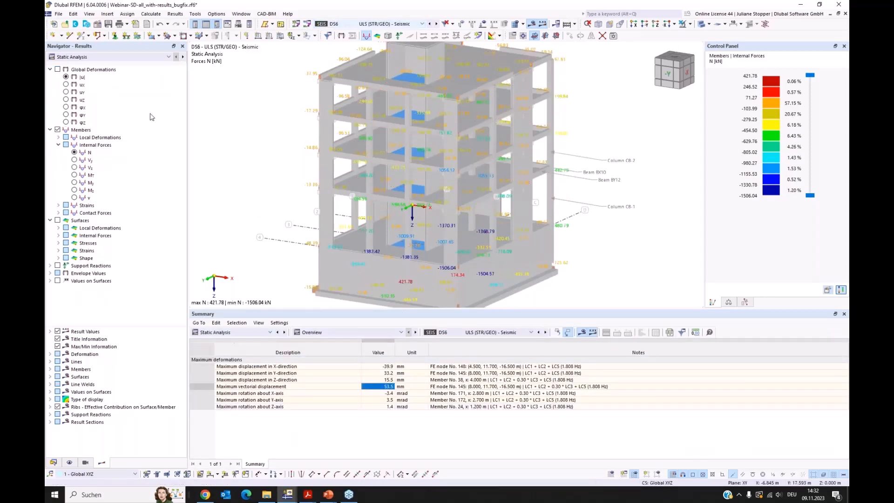
left_click(130, 59)
left_click(125, 71)
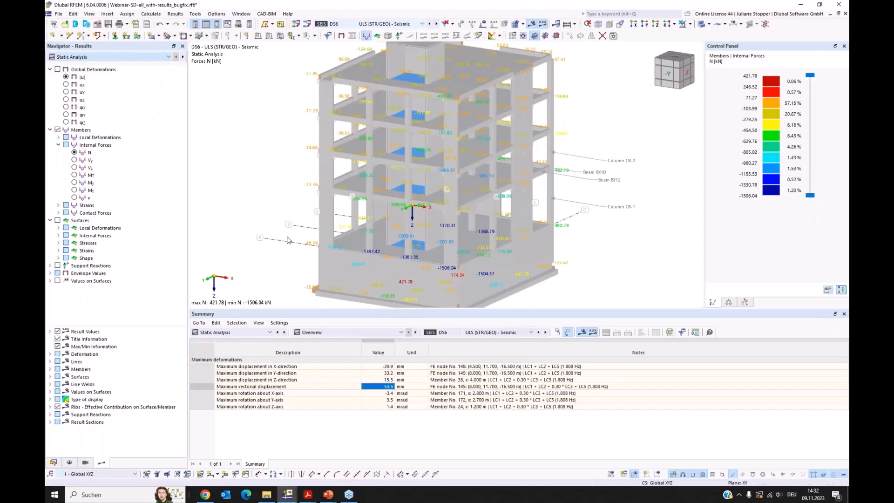
Step: Show the Concrete Design table of design ratios on members for the seismic design situation
left_click(254, 332)
left_click(240, 362)
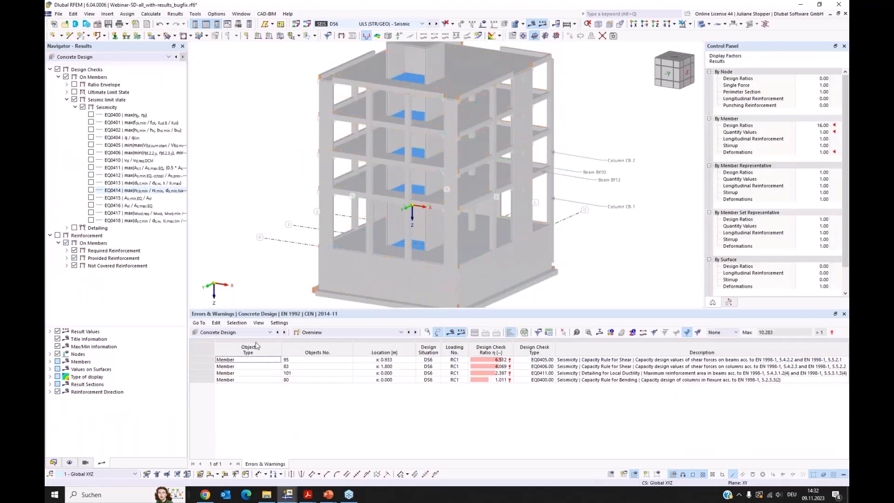
left_click(340, 332)
left_click(347, 353)
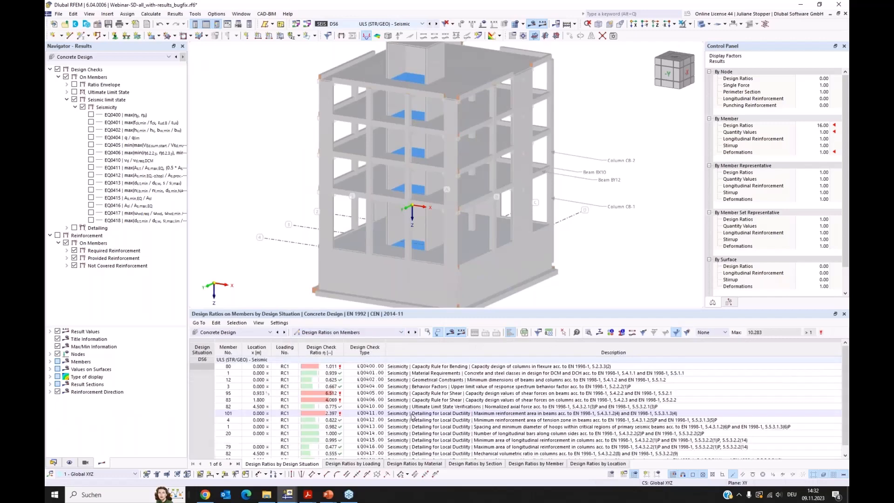
Step: Examine the design check details of the EQ0404 behavior factor check, including the behavior factor used from the response spectrum, and close them
left_click(369, 387)
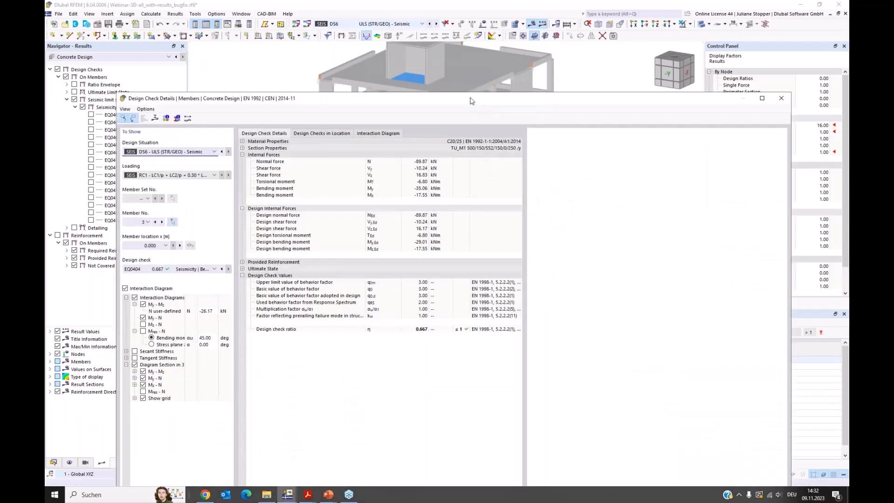
left_click_drag(470, 101, 435, 87)
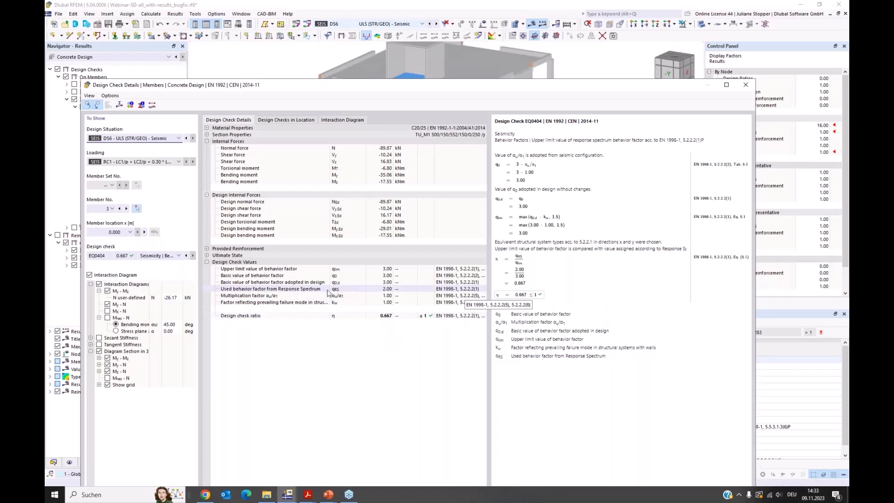
left_click(388, 289)
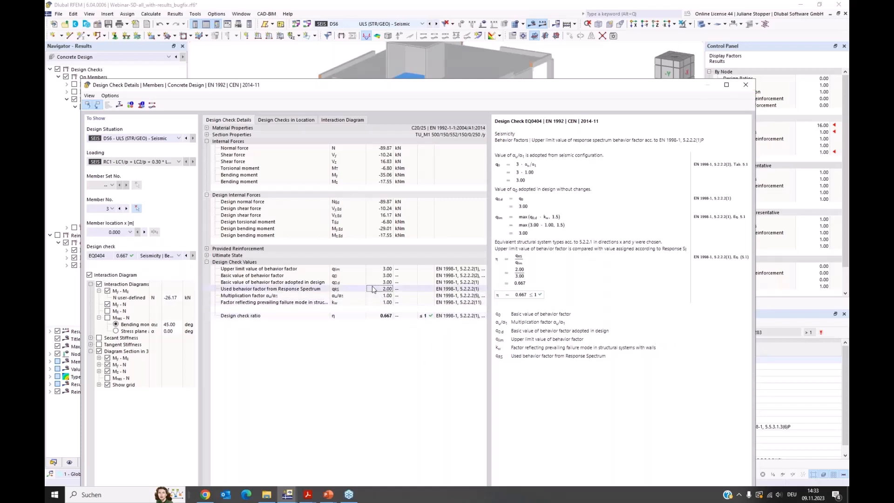
left_click(746, 84)
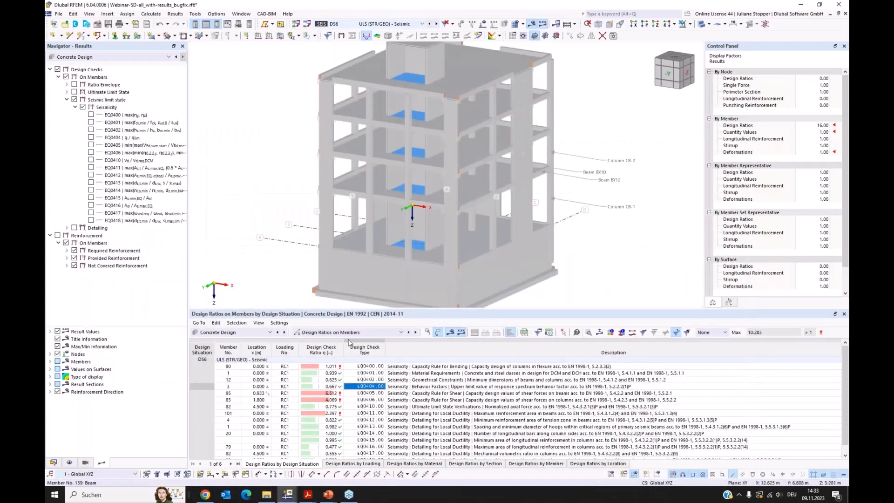
Step: Open the seismic configuration for the ground-floor columns from the Concrete Design input data for editing
left_click(247, 333)
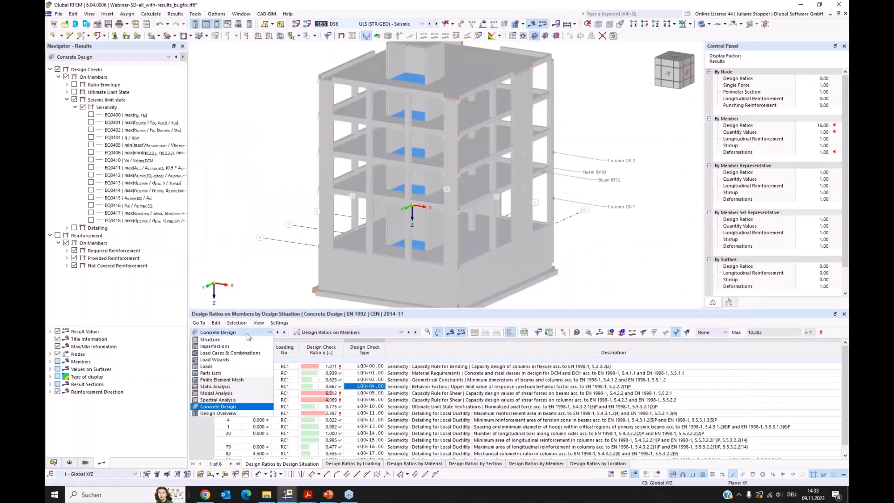
left_click(247, 334)
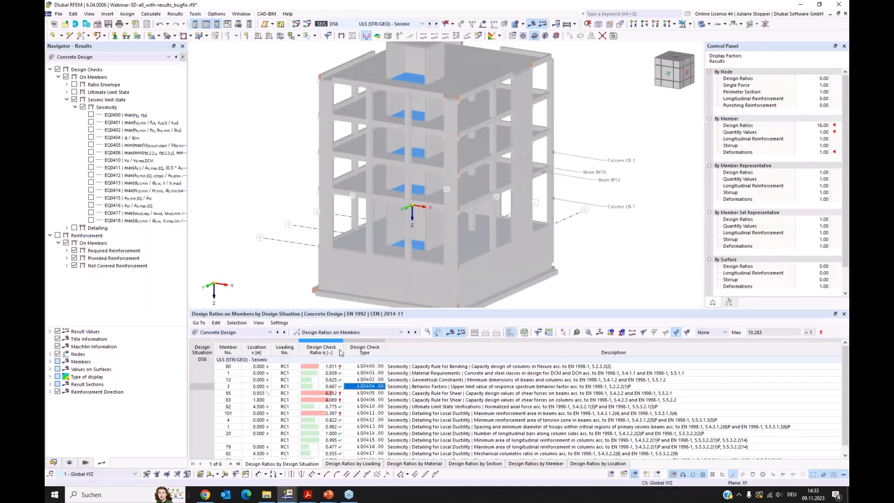
left_click(372, 331)
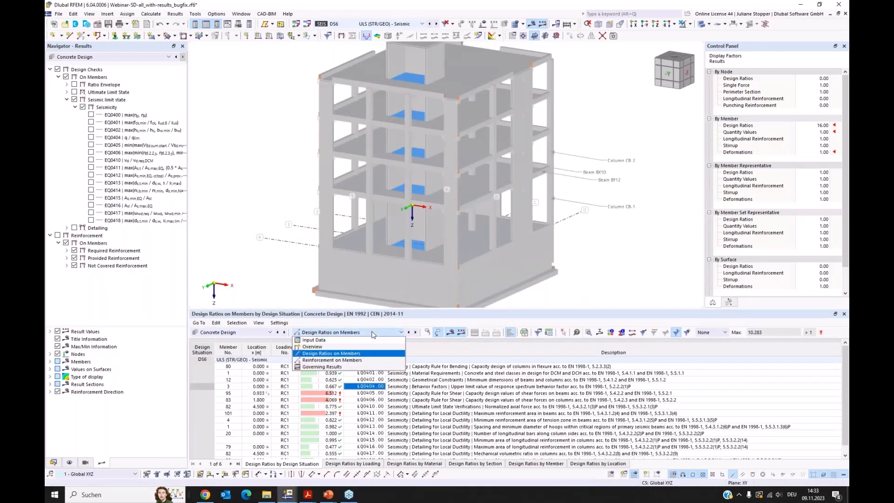
left_click(320, 343)
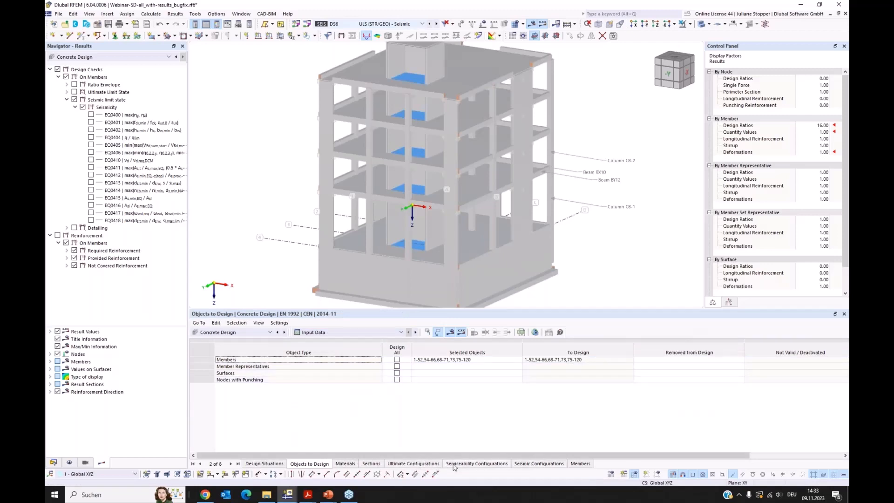
left_click(540, 464)
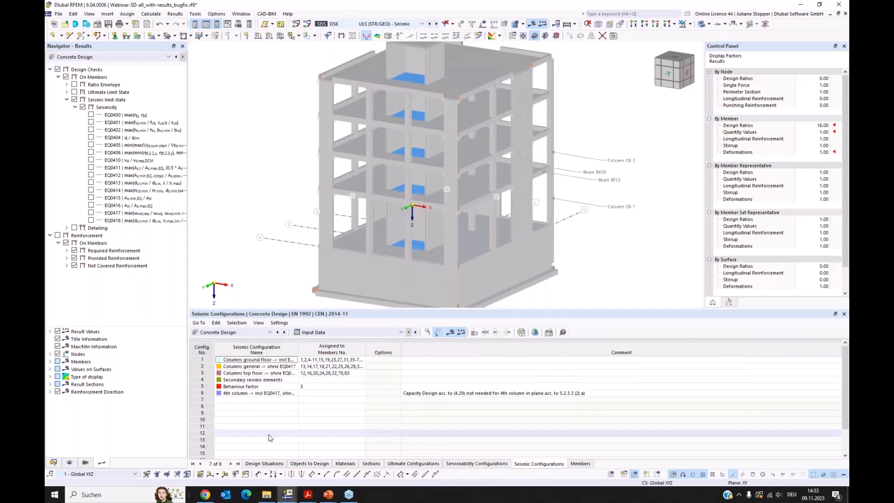
double_click(249, 364)
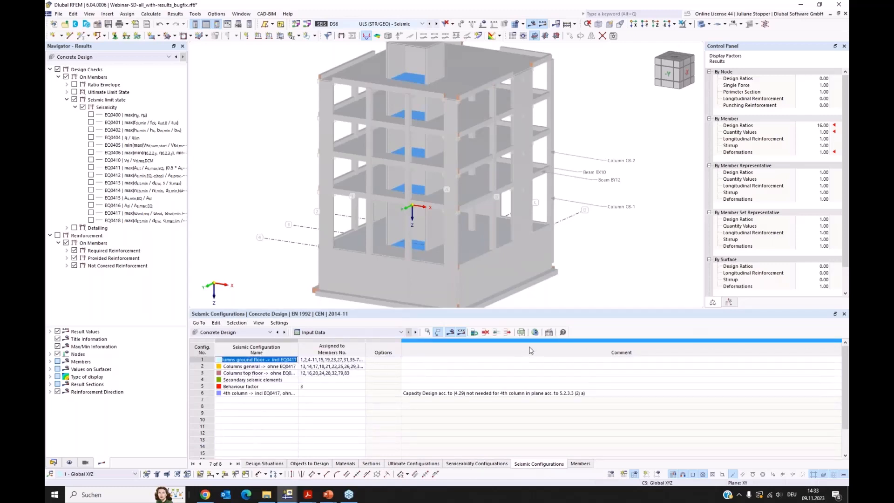
left_click(549, 333)
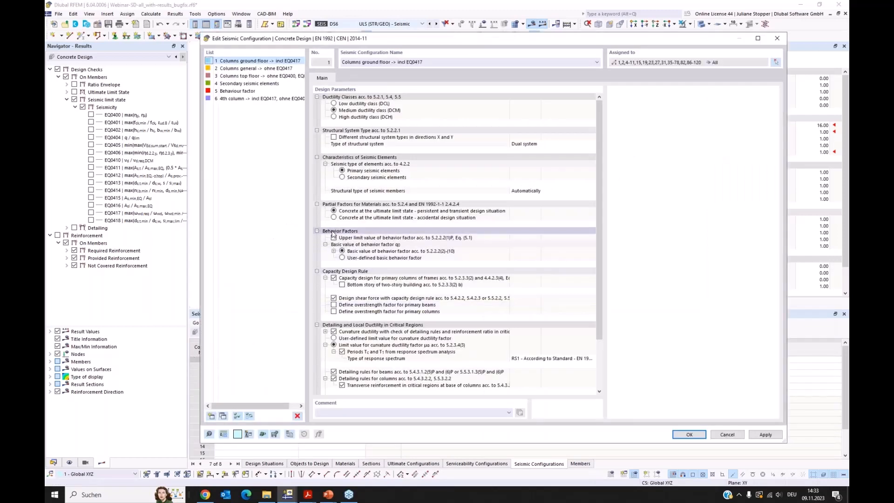
Step: Collapse all design parameter groups and examine the Capacity Design Rule settings, folding the subitems of the primary-column rule
right_click(323, 97)
left_click(350, 111)
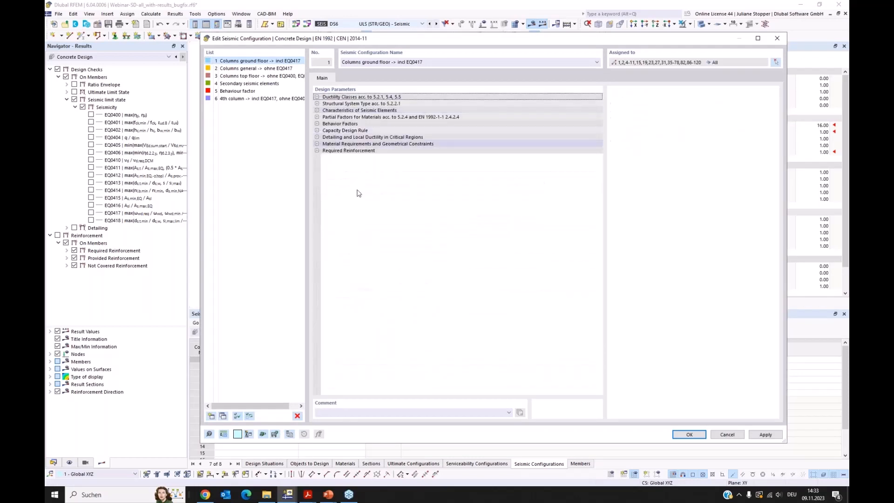
left_click(317, 131)
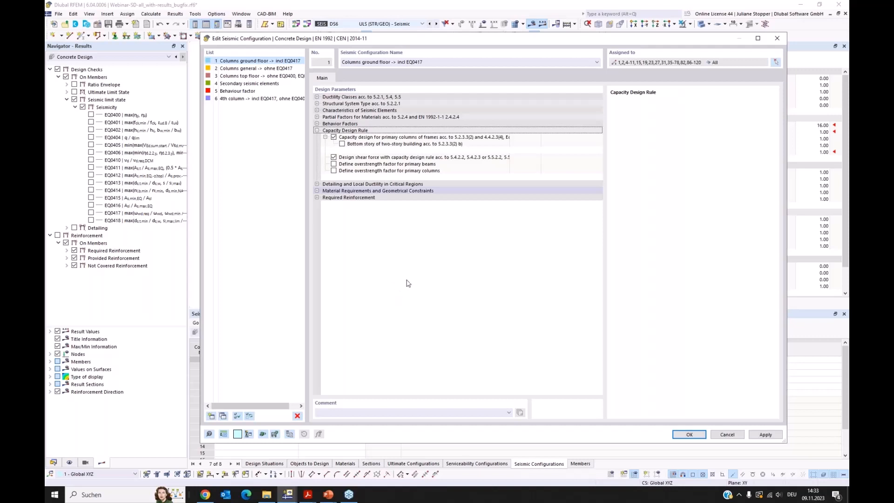
left_click(326, 137)
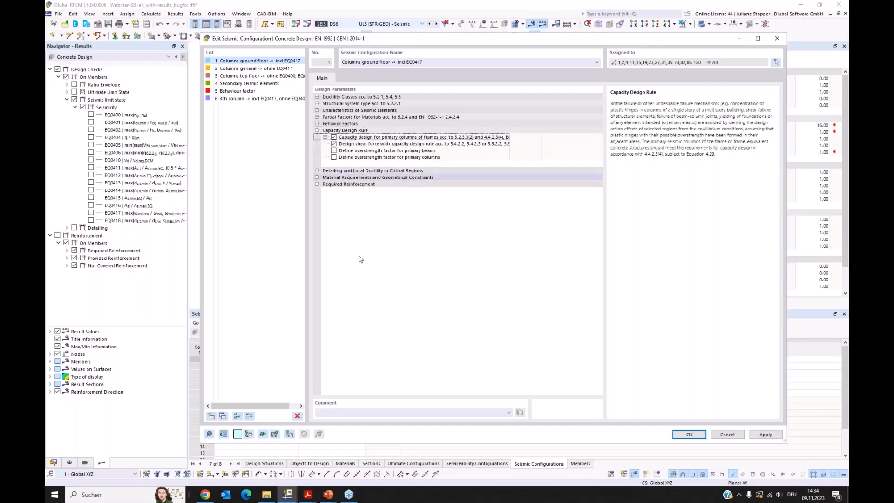
Step: Switch to the PowerPoint slide show and display the Capacity design slide on the ratio between moment resistances
mouse_move(328, 497)
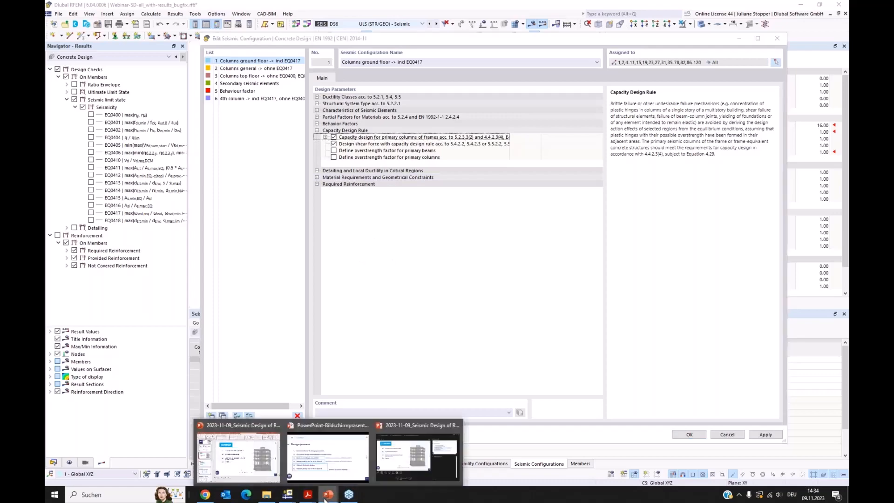
left_click(277, 433)
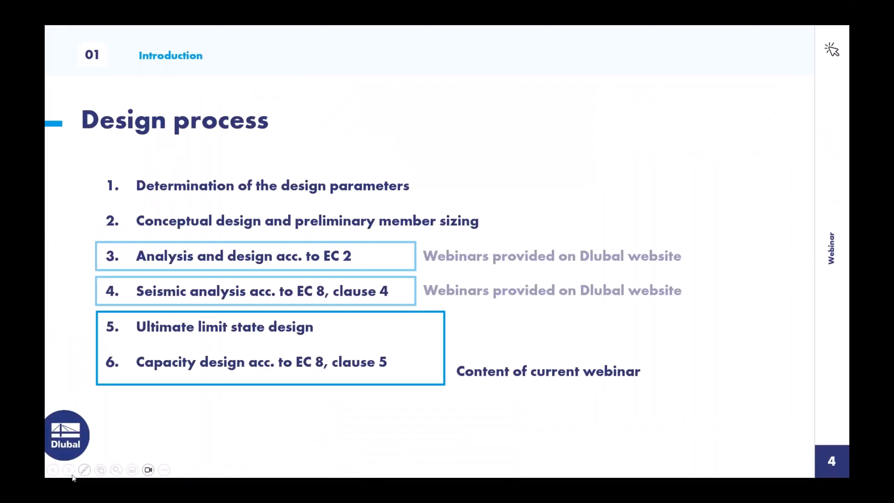
left_click(68, 470)
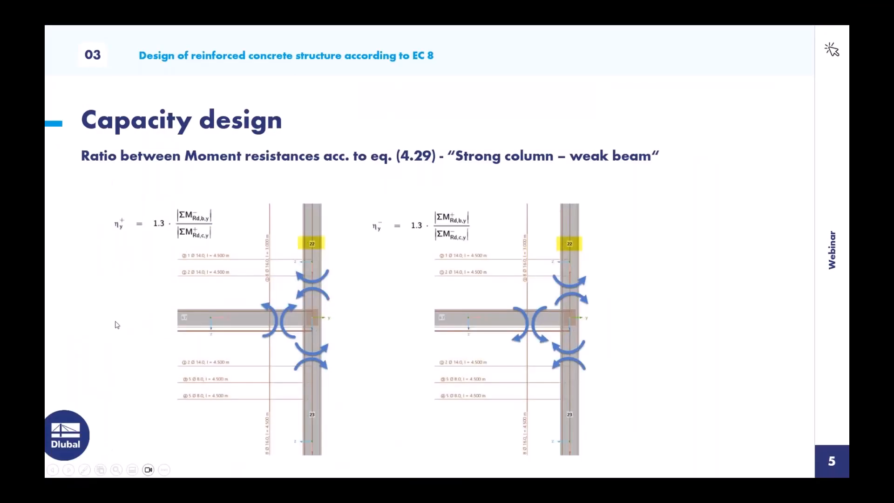
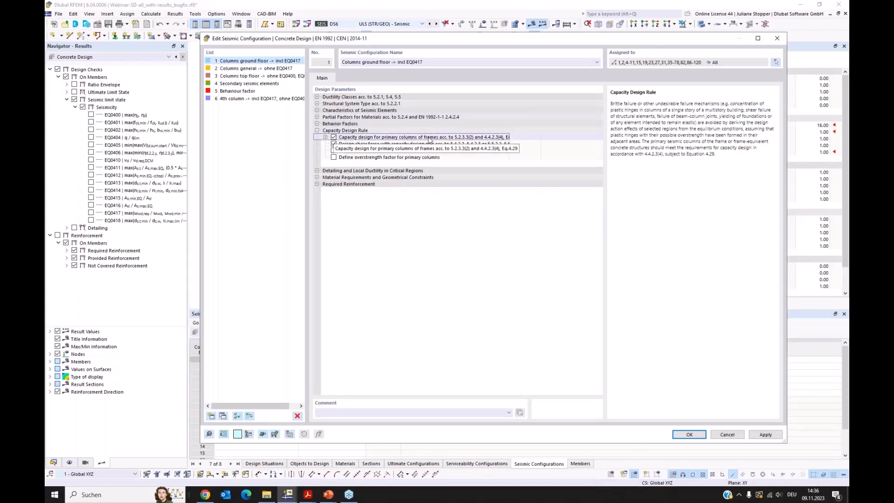
Step: Widen the parameter name column and examine the Detailing and Local Ductility in Critical Regions settings, including the curvature ductility subitems
left_click_drag(511, 137, 541, 137)
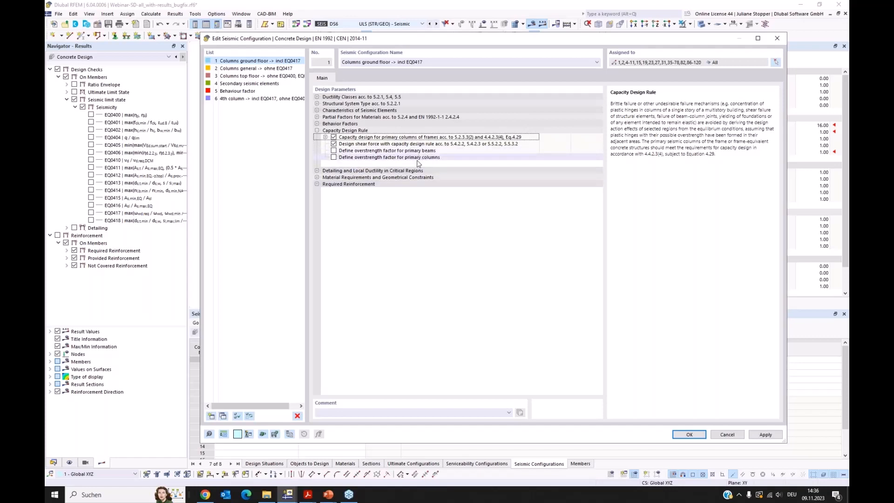
left_click(317, 171)
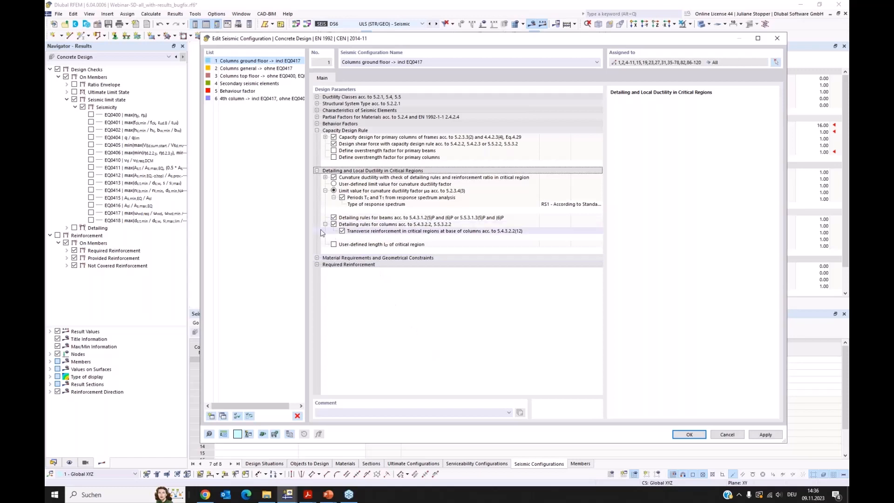
left_click(325, 178)
left_click(326, 178)
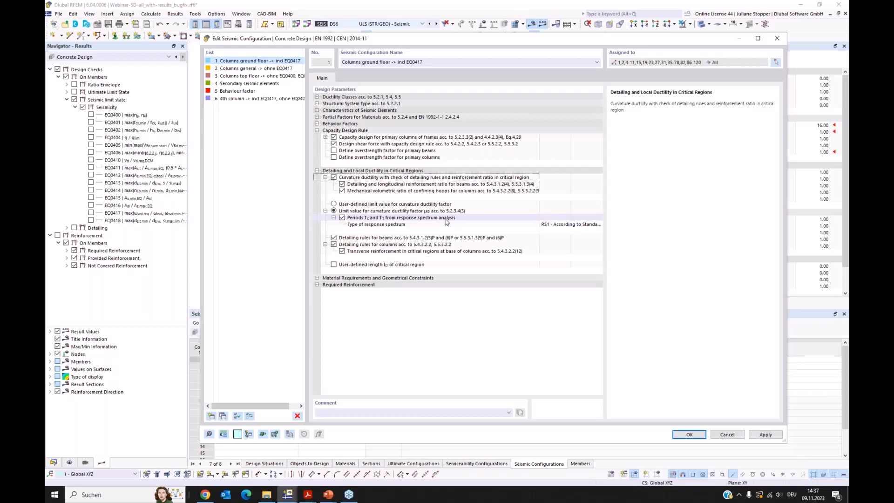
Step: Examine the options for the curvature ductility factor limit, including manually entered periods and a user-defined limit, and restore the limit according to 5.2.3.4(3)
left_click_drag(540, 224, 487, 222)
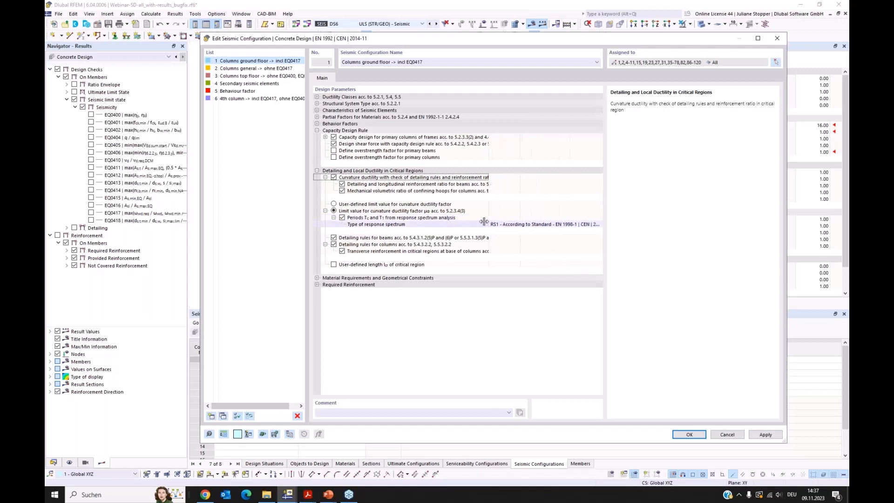
left_click(343, 218)
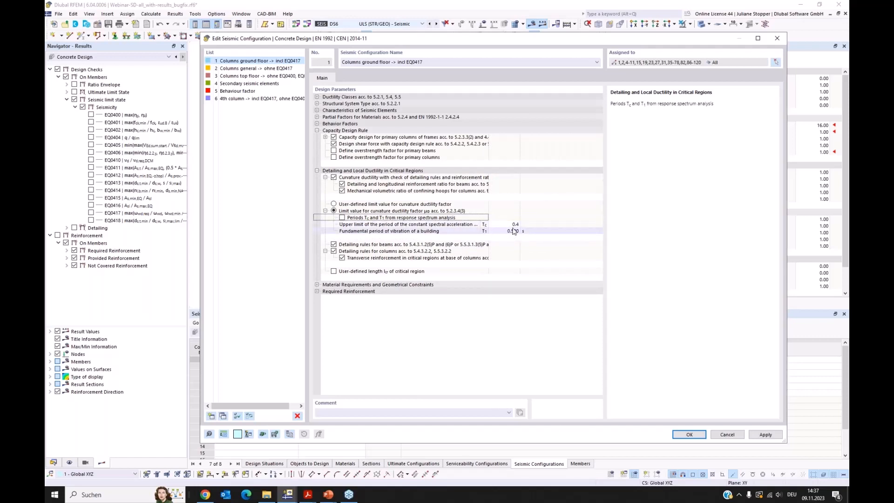
left_click(333, 204)
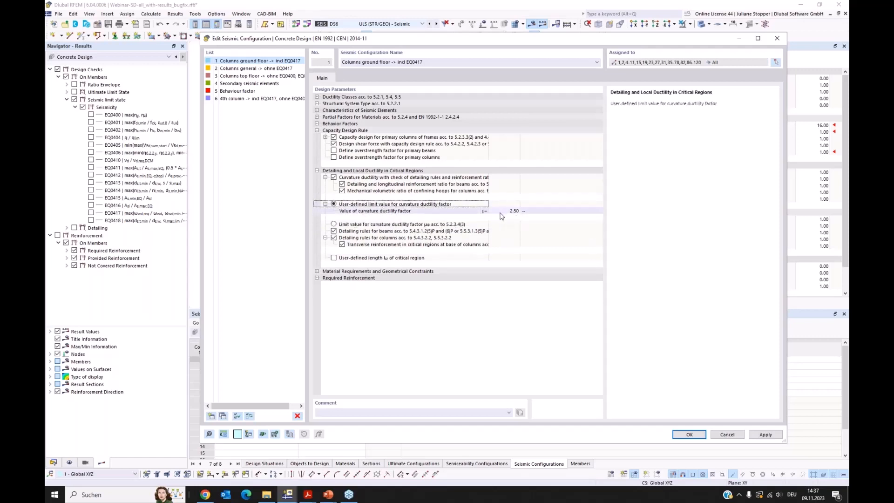
left_click_drag(491, 211, 503, 211)
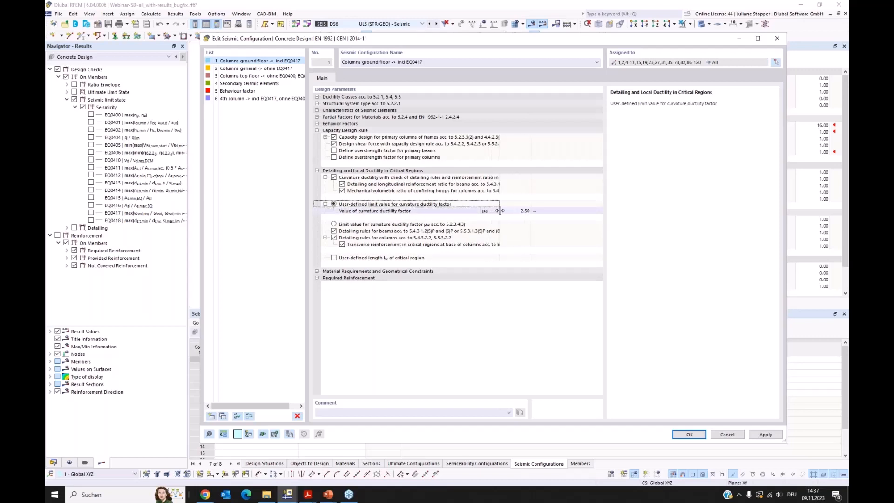
left_click(325, 204)
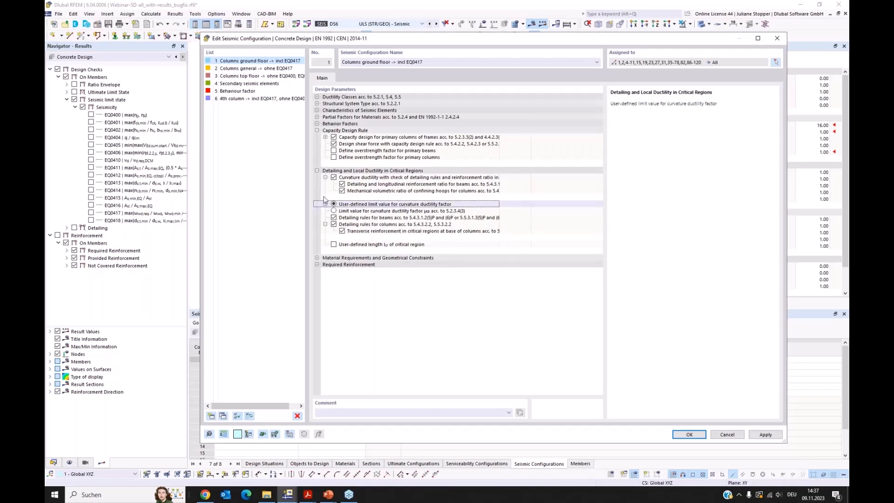
left_click(330, 212)
left_click(333, 210)
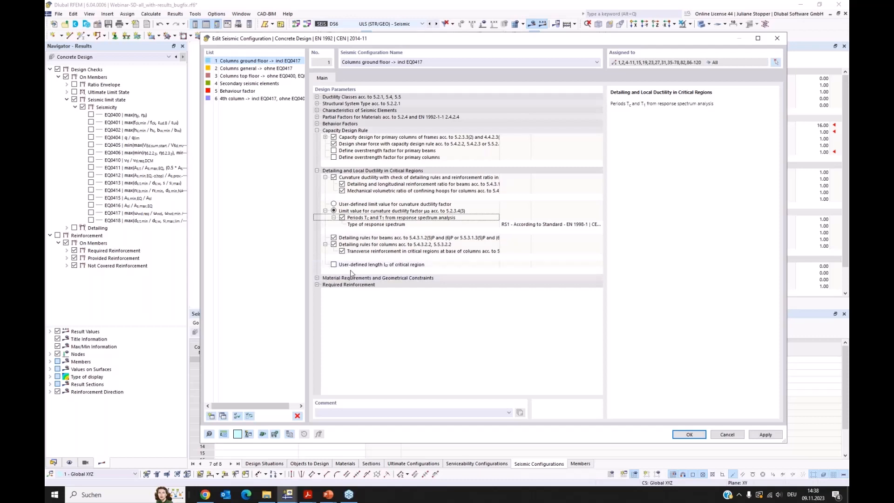
Step: Examine the Material Requirements and Geometrical Constraints and the Required Reinforcement settings, and close the seismic configuration without saving
left_click(317, 278)
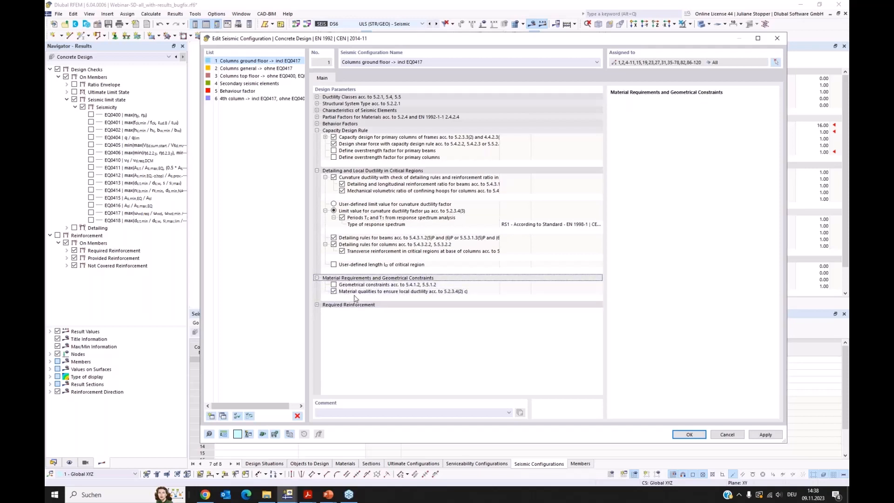
left_click(317, 305)
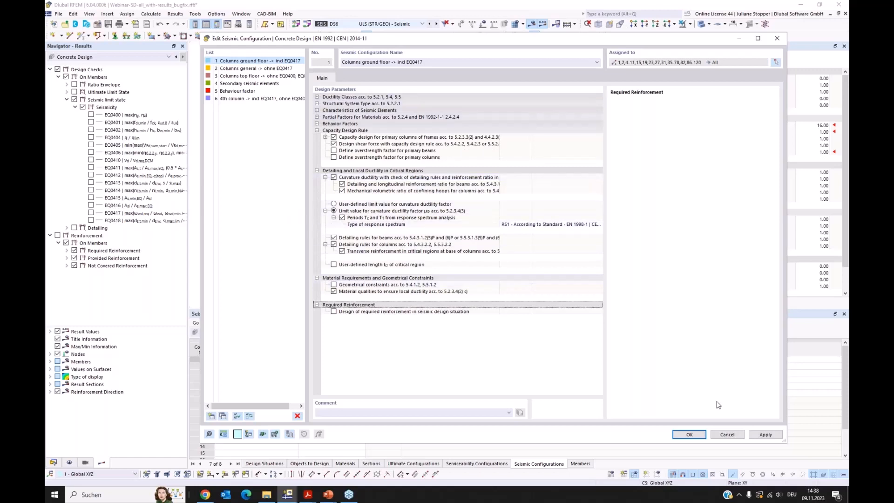
left_click(727, 435)
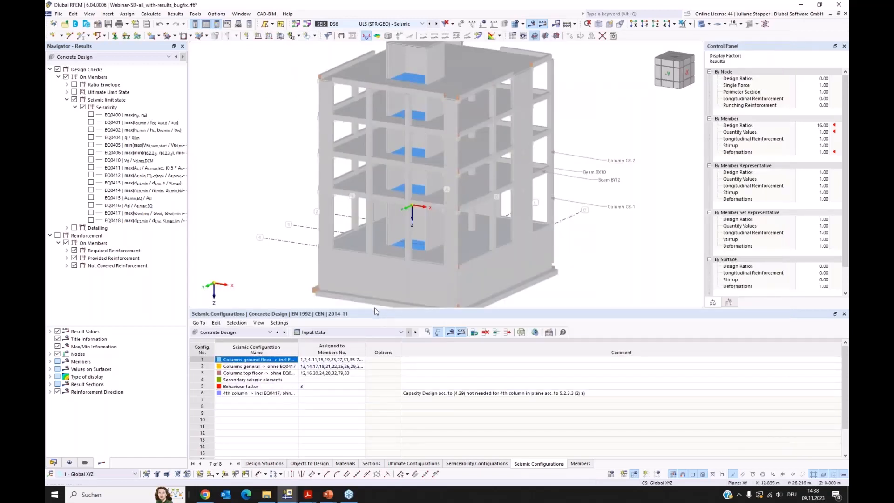
Step: Reduce the height of the seismic configurations table and widen its name column to fit the full configuration names
left_click_drag(376, 309, 375, 321)
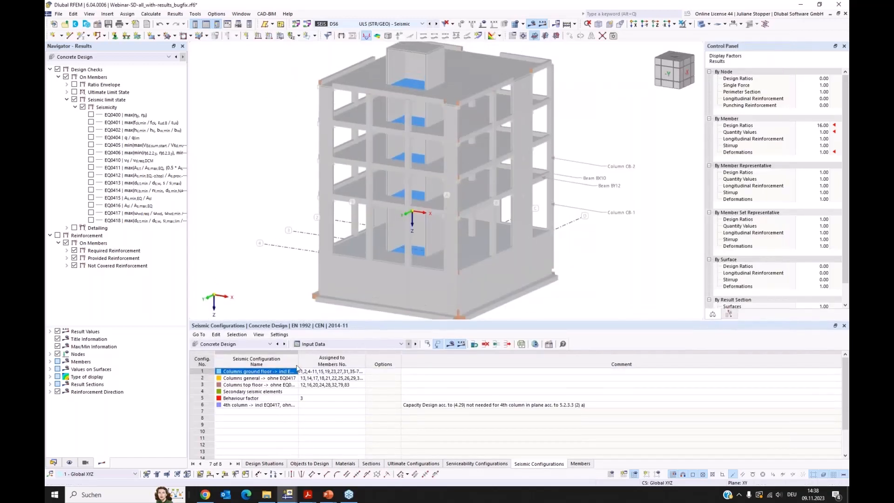
left_click_drag(298, 368, 371, 370)
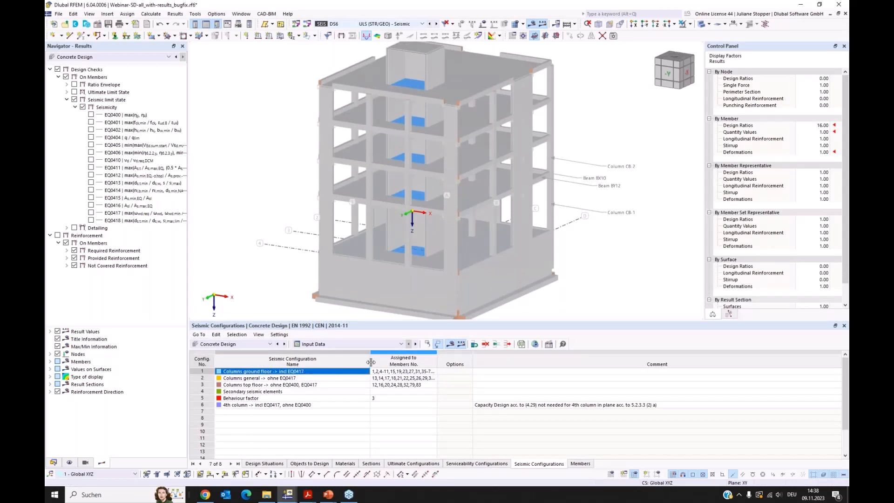
left_click_drag(371, 362, 359, 363)
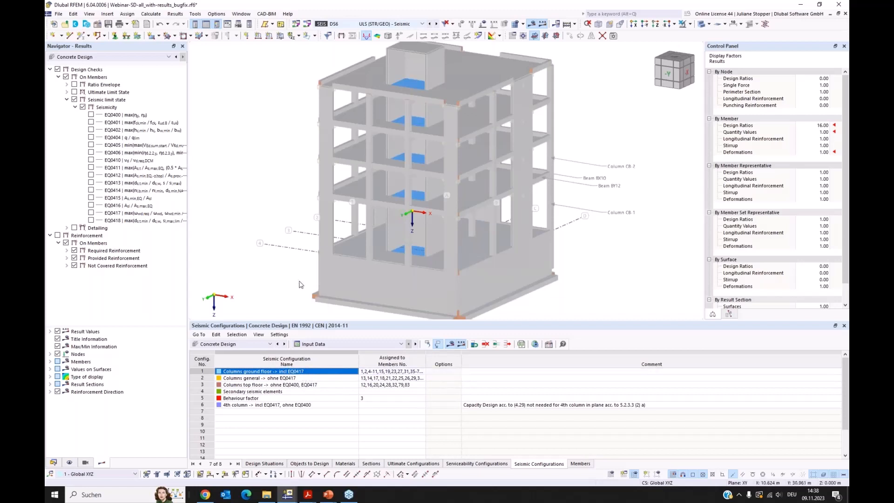
Step: Review the top-floor columns and secondary seismic elements configurations against the building model, highlighting EQ0400 in the top-floor configuration's name
left_click(317, 386)
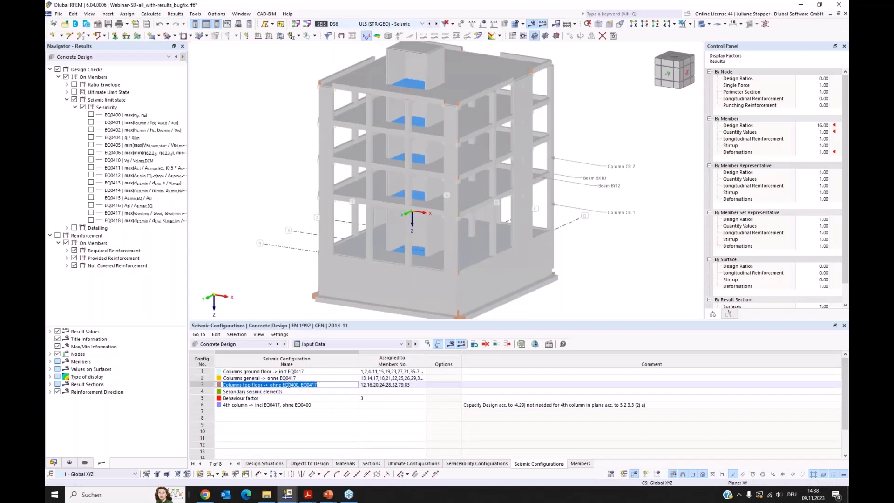
left_click_drag(298, 386, 285, 388)
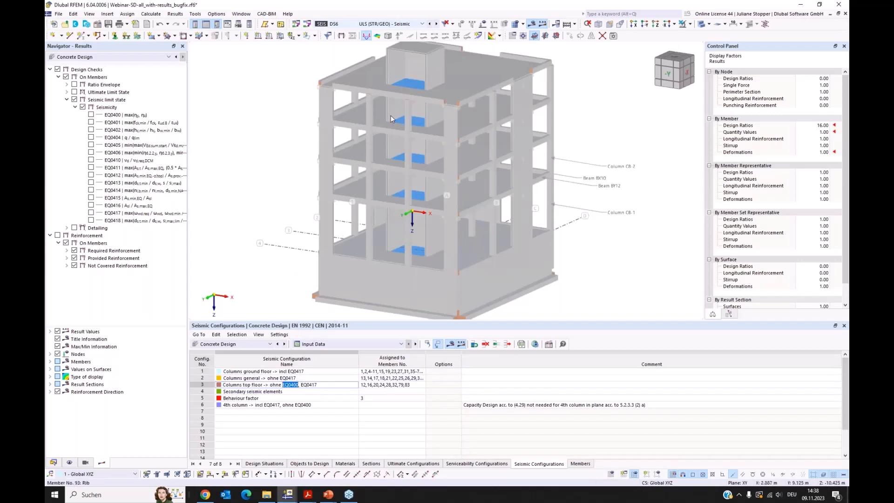
key("Return")
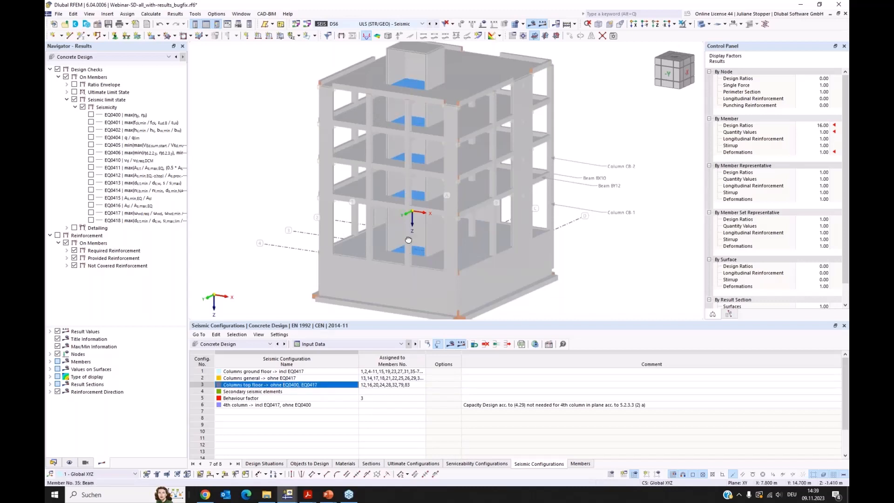
middle_click_drag(413, 231, 419, 200, "ctrl")
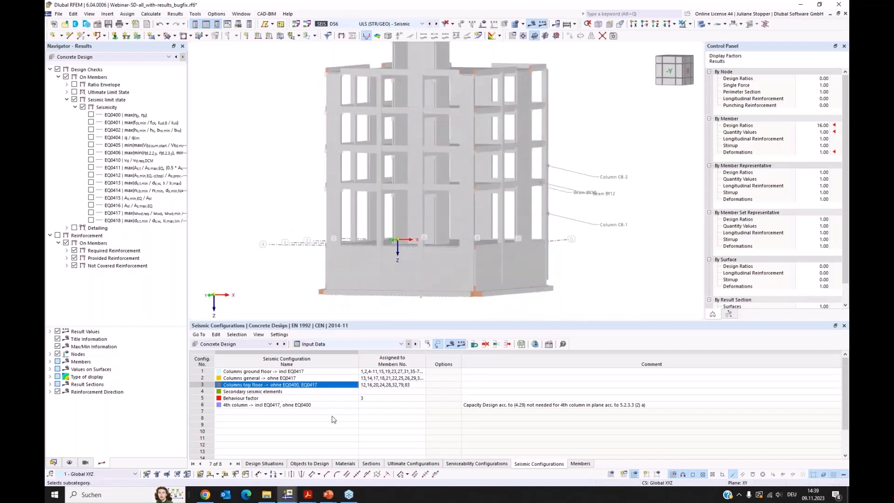
double_click(270, 391)
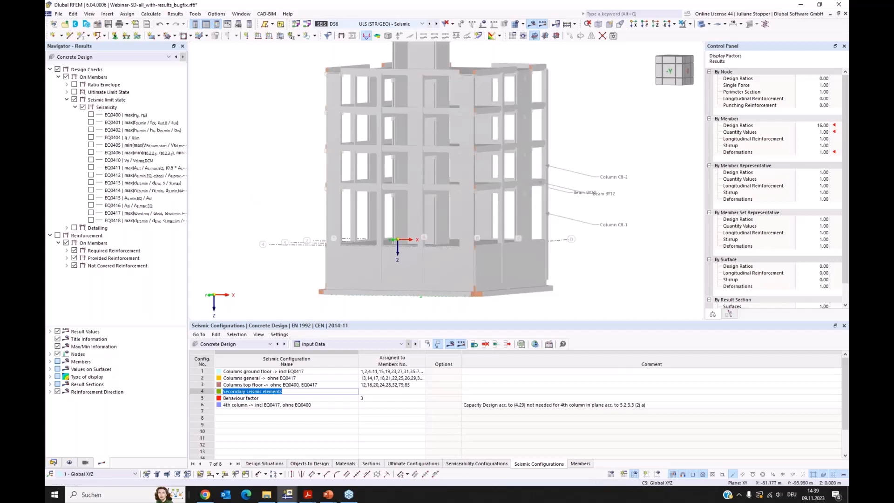
middle_click_drag(249, 200, 247, 219, "ctrl")
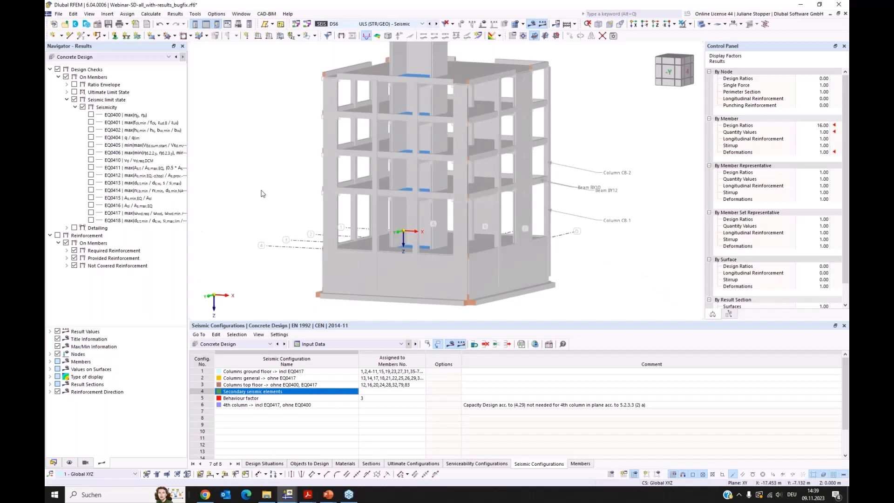
Step: Display the EQ0400 seismic design check ratios on the members and render the building as a transparent model
left_click(90, 115)
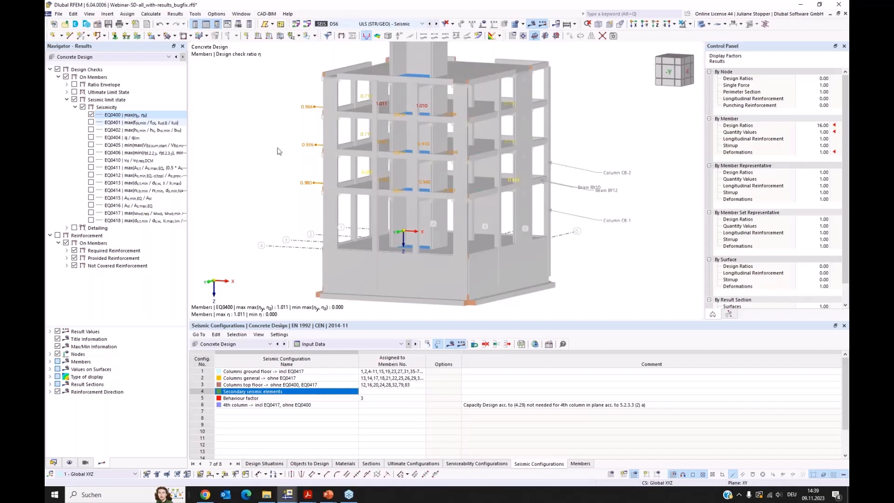
left_click(710, 26)
left_click(703, 35)
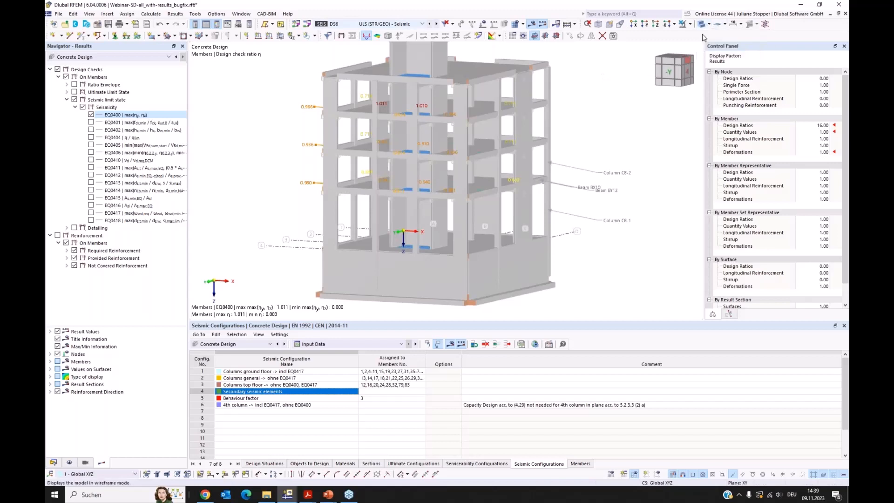
left_click(702, 24)
left_click(710, 23)
left_click(713, 53)
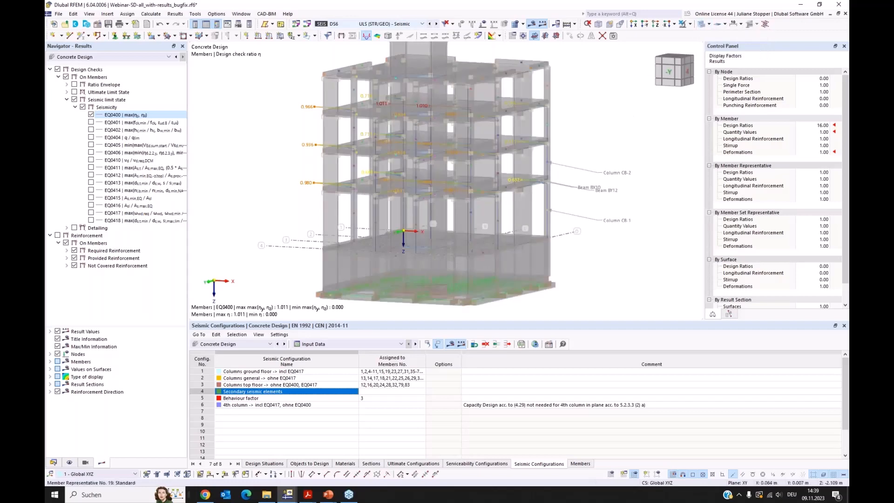
Step: Switch the building to wireframe display and examine the EQ0400 design check ratios on the beams of all floors
middle_click_drag(444, 197, 465, 197, "ctrl")
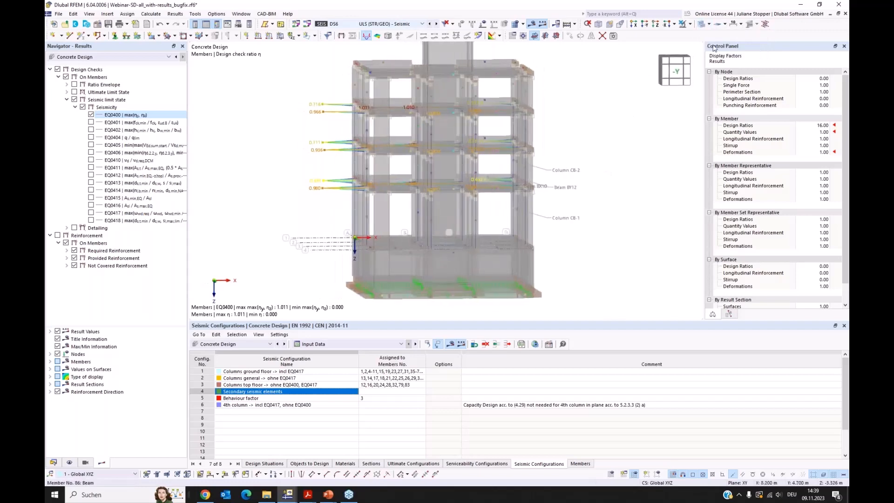
left_click(702, 24)
scroll(396, 151, "up", 3)
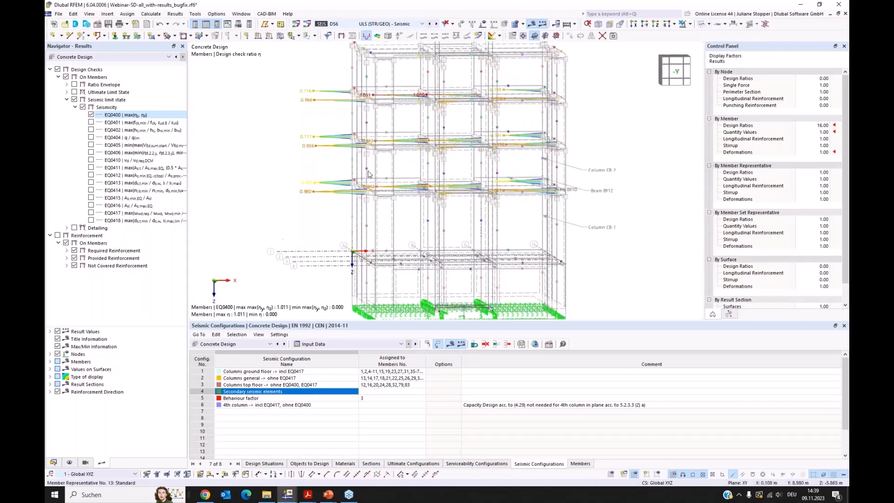
middle_click_drag(395, 151, 414, 189, "ctrl")
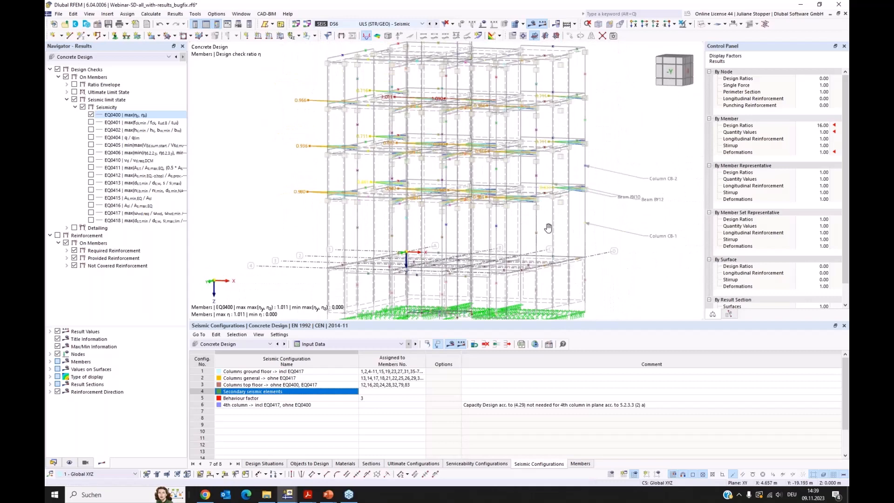
mouse_move(548, 228)
middle_mouse_down("ctrl")
mouse_move(574, 245)
mouse_move(536, 223)
middle_mouse_up("ctrl")
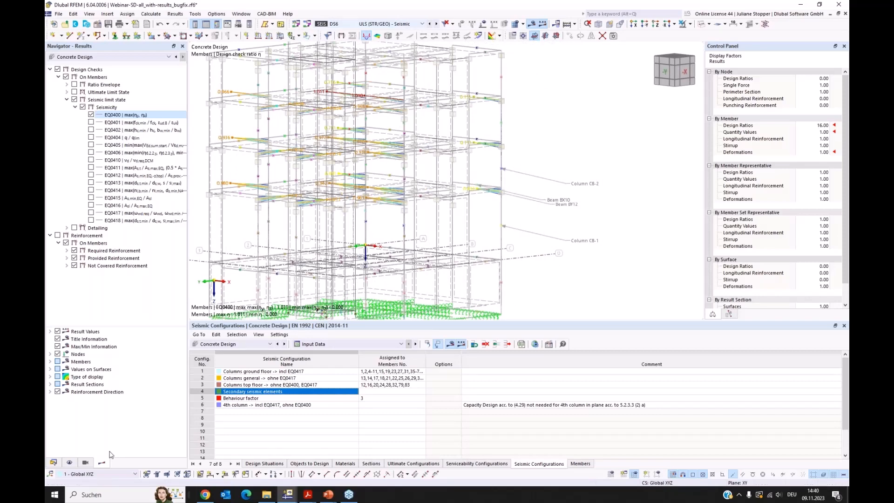
Step: Isolate the members of the object selection "BX10, BY12, C8-1, C8-2" from the guide objects in visibility mode
left_click(53, 463)
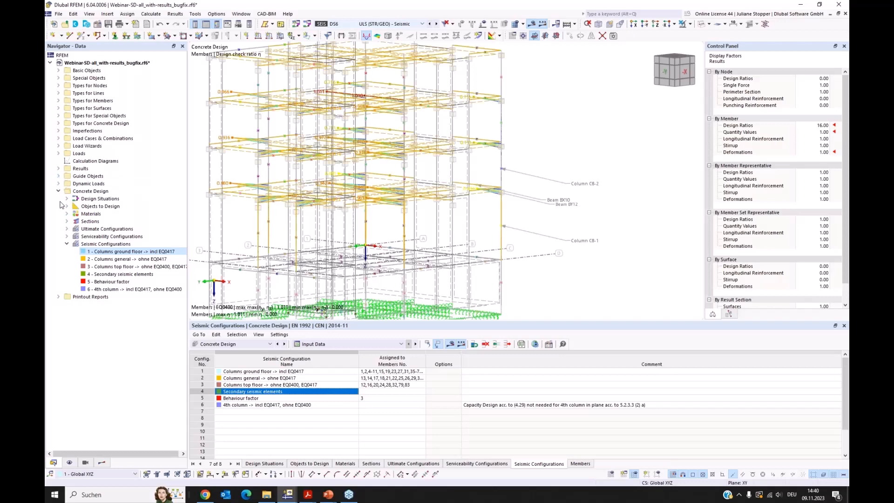
left_click(59, 176)
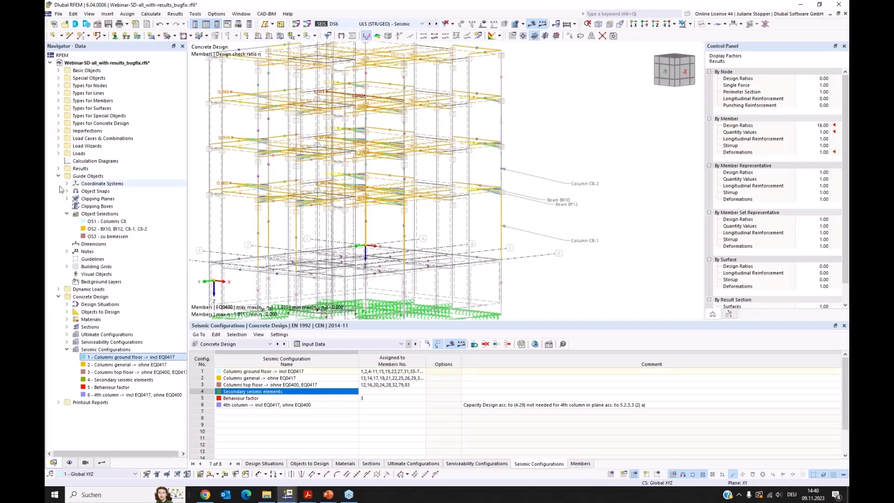
left_click(106, 231)
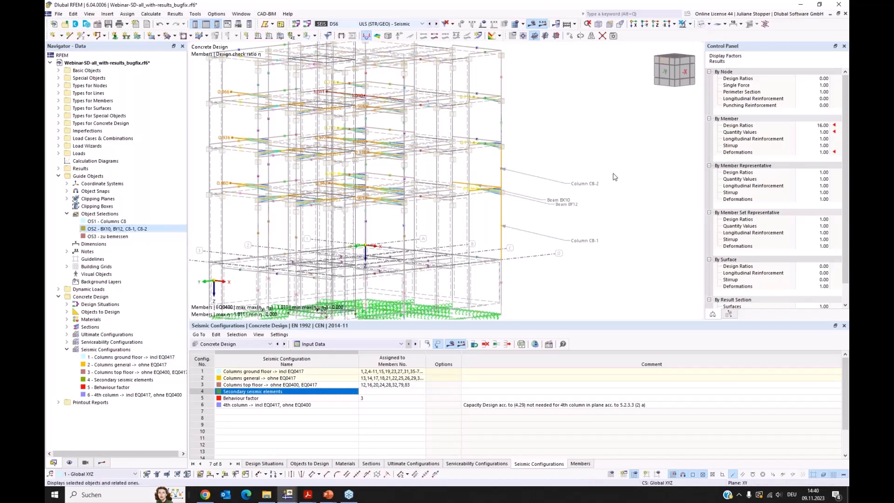
left_click(506, 236)
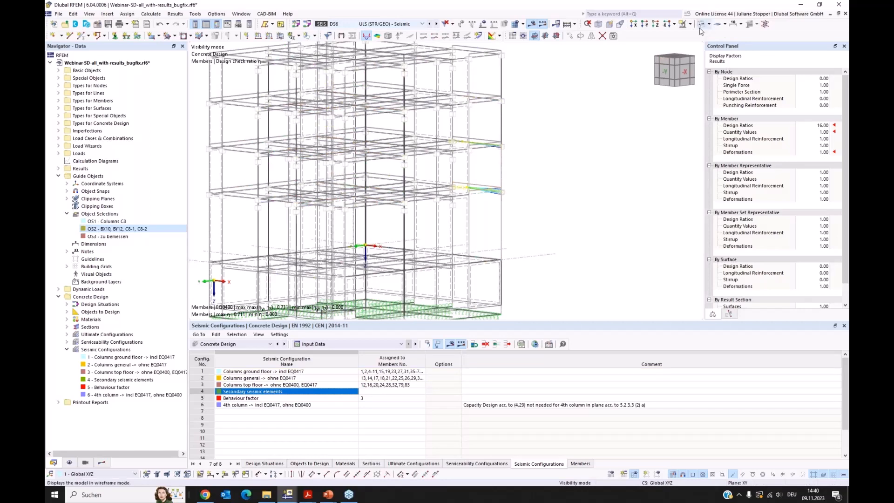
Step: Return the model from wireframe to transparent solid display and inspect the isolated beams and columns around their joint
left_click(702, 24)
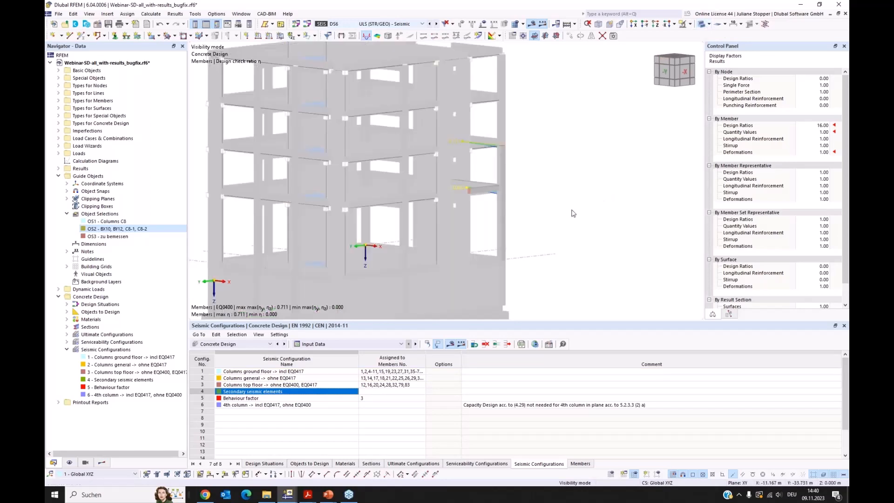
middle_click_drag(546, 212, 557, 210, "ctrl")
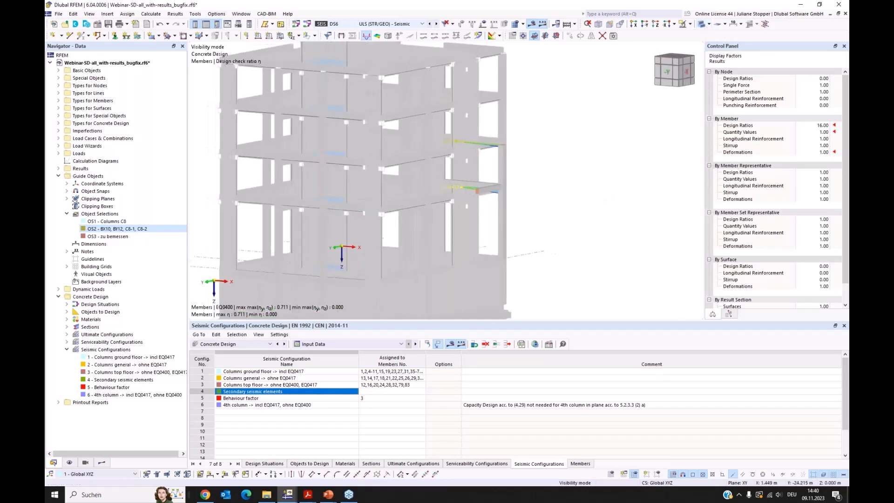
scroll(546, 184, "up", 2)
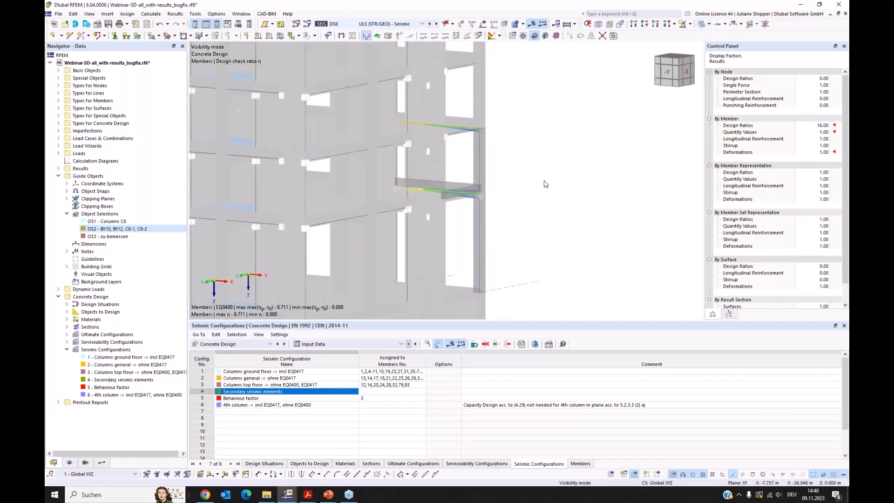
scroll(535, 191, "up", 3)
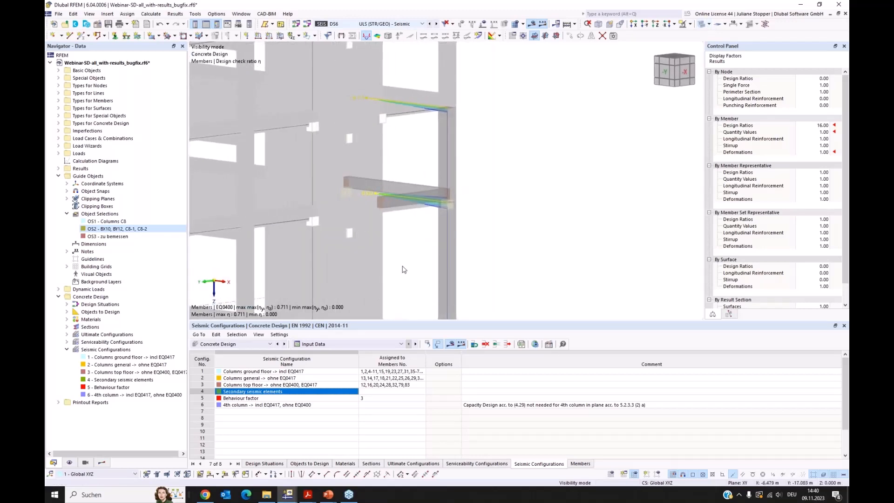
Step: Turn off the display of hidden objects in the background and view the isolated beams and columns along the -Y direction
left_click(71, 463)
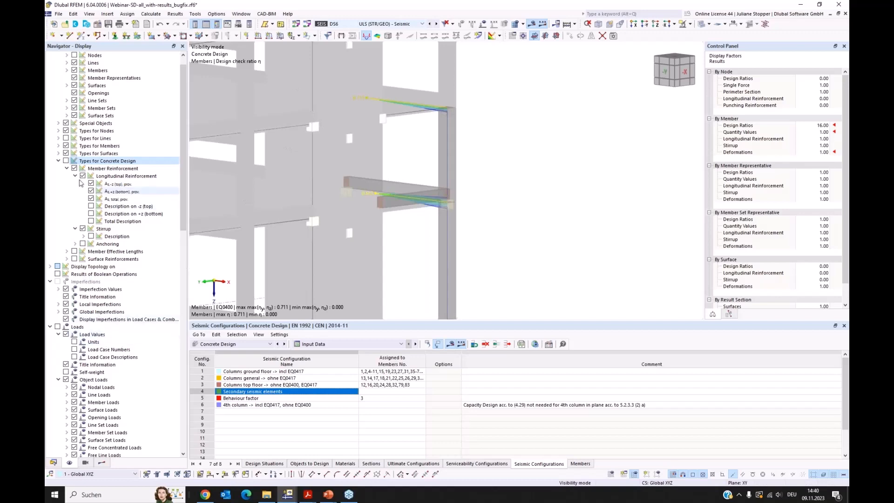
scroll(80, 183, "down", 15)
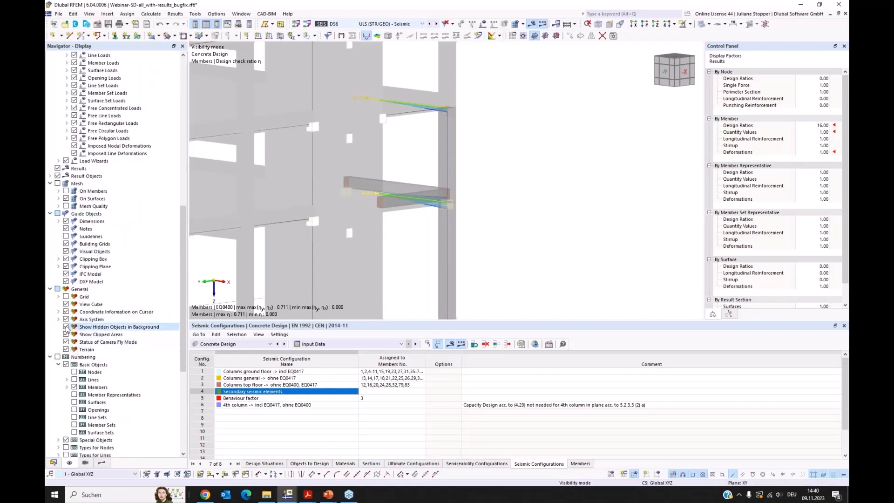
left_click(66, 328)
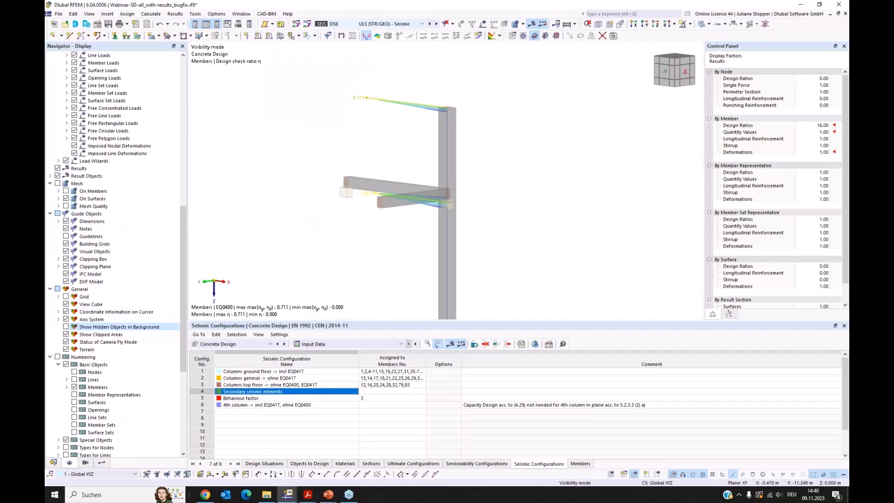
middle_click_drag(311, 264, 390, 264, "ctrl")
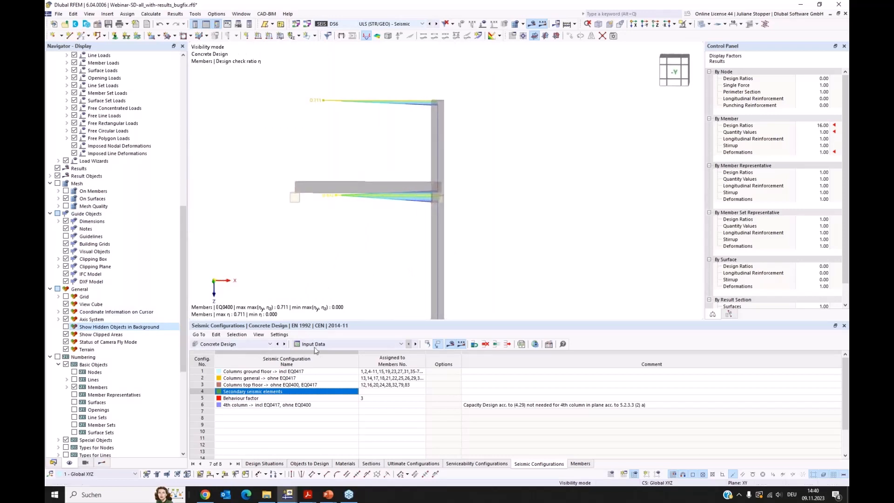
Step: List the concrete design ratios on members by design situation in the table and select the isolated beams and columns
left_click(102, 463)
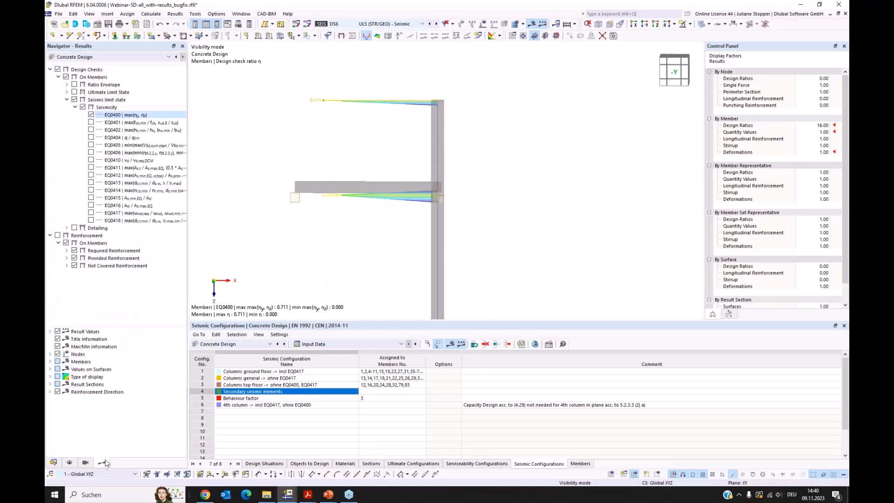
left_click(333, 345)
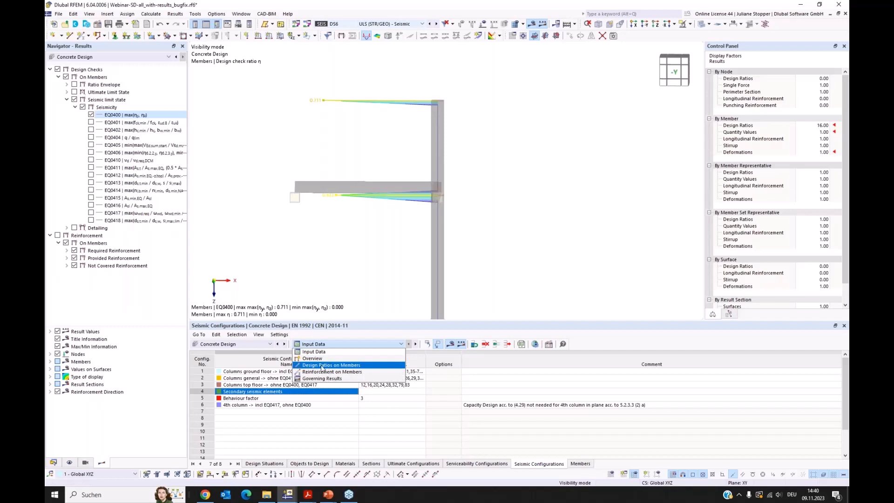
left_click(323, 366)
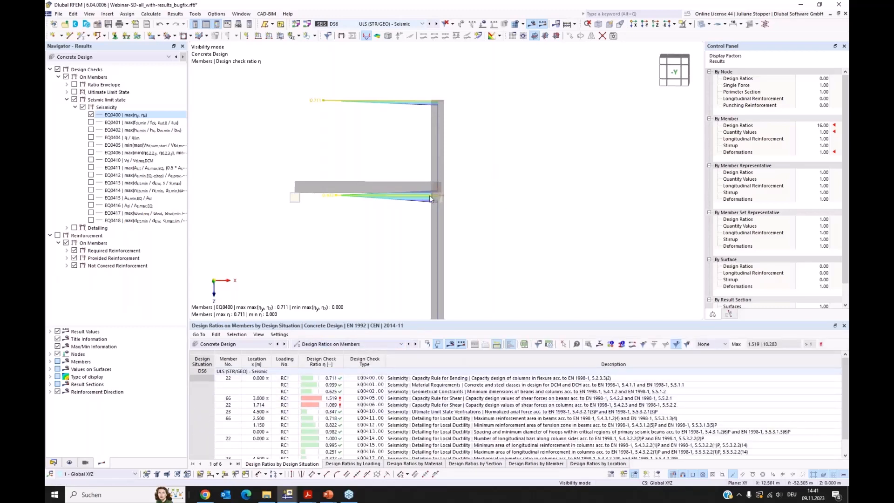
left_click_drag(488, 163, 393, 232)
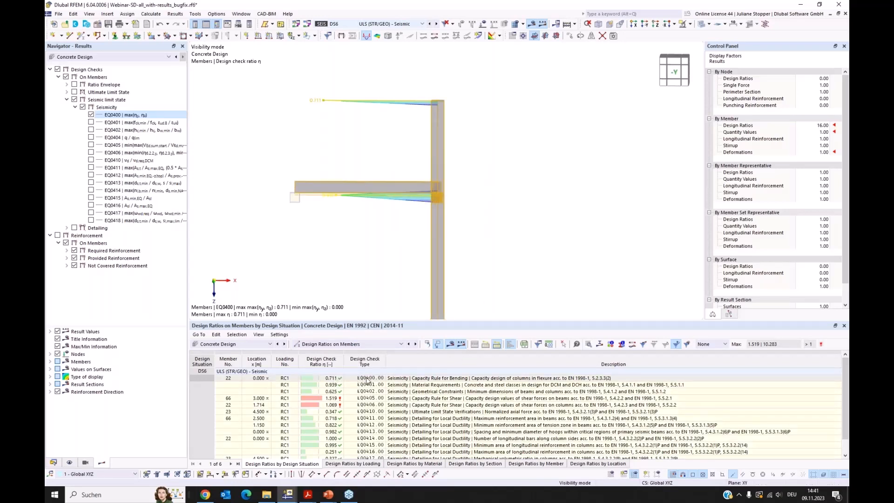
Step: Open the EQ0400 design check details of member 22 and place the dialog so the frame joint stays visible
left_click(367, 378)
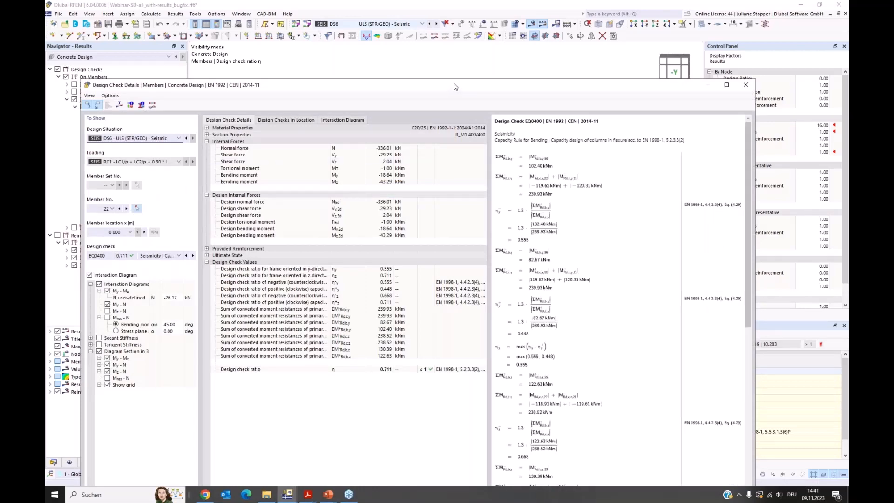
left_click_drag(456, 87, 481, 48)
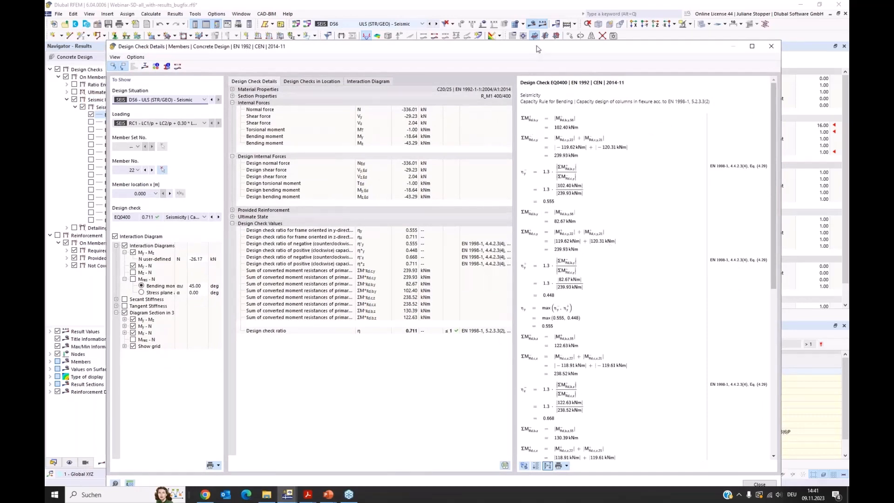
left_click_drag(536, 51, 518, 246)
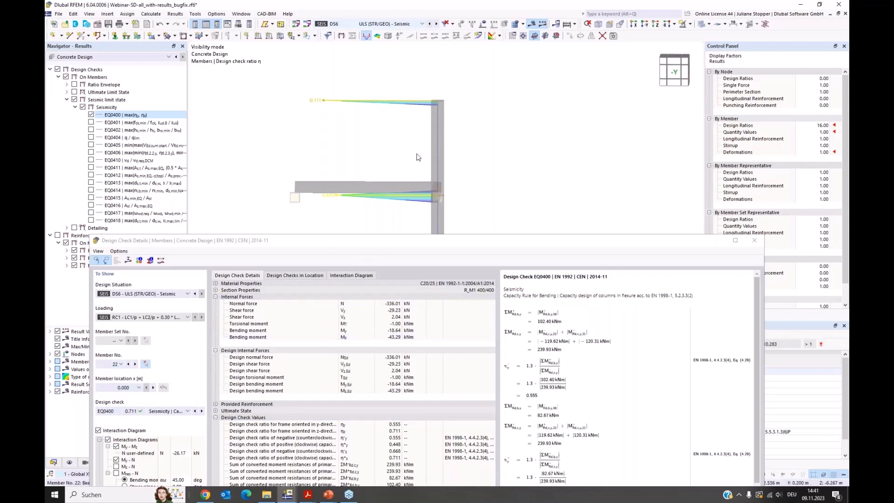
mouse_move(363, 247)
left_mouse_down()
mouse_move(387, 210)
mouse_move(375, 243)
left_mouse_up()
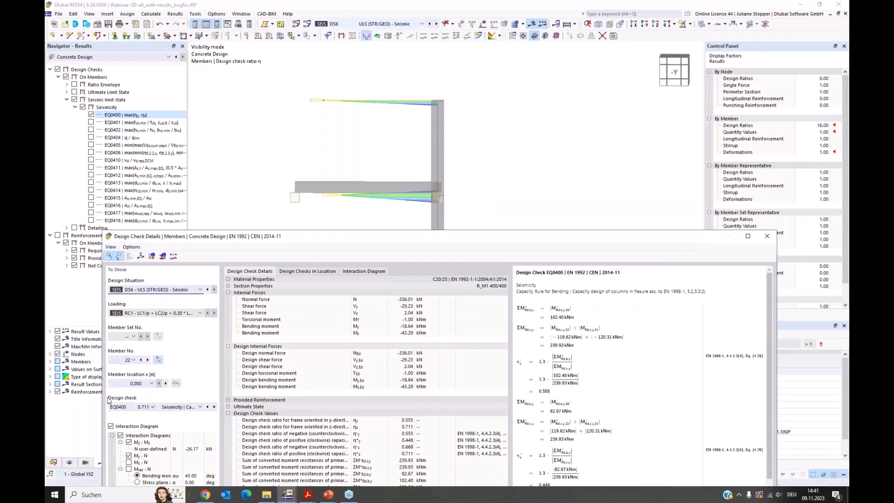
Step: Switch on the numbering display in the model while keeping the design check details open below it
left_click(69, 462)
left_click(57, 357)
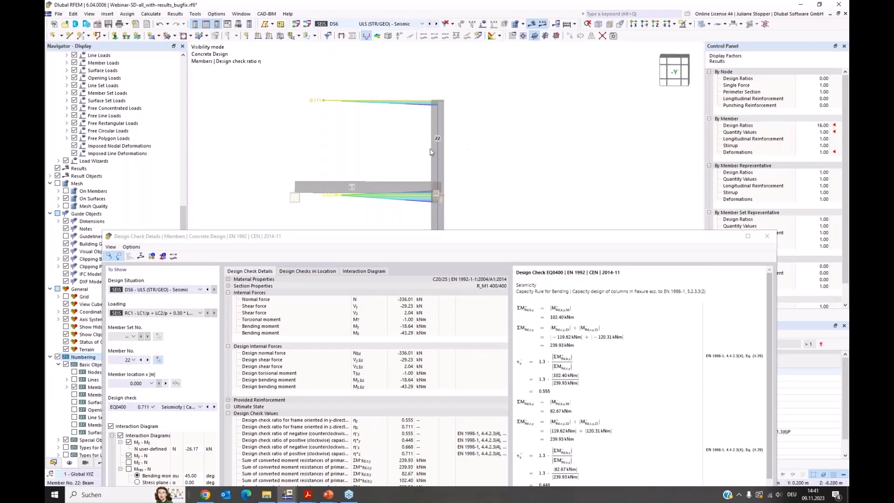
left_click_drag(306, 239, 310, 210)
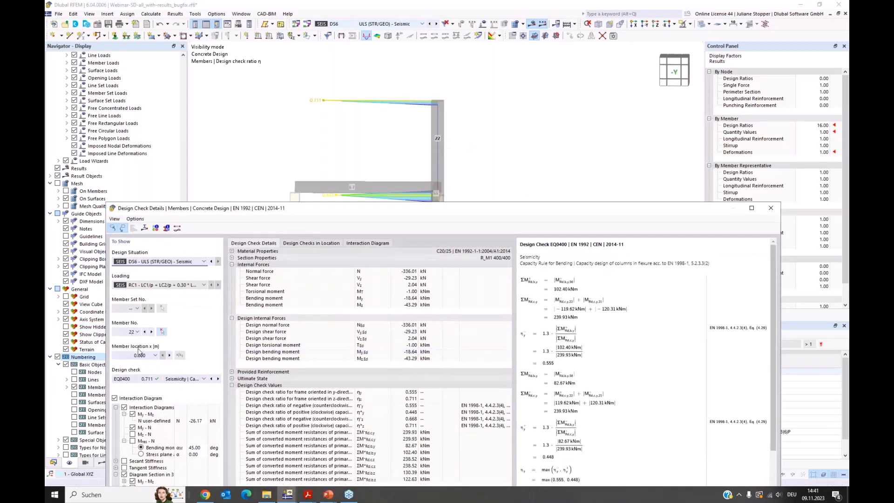
Step: Set the member location in the EQ0400 design check details of member 22 to x = 3.000 m
left_click(130, 358)
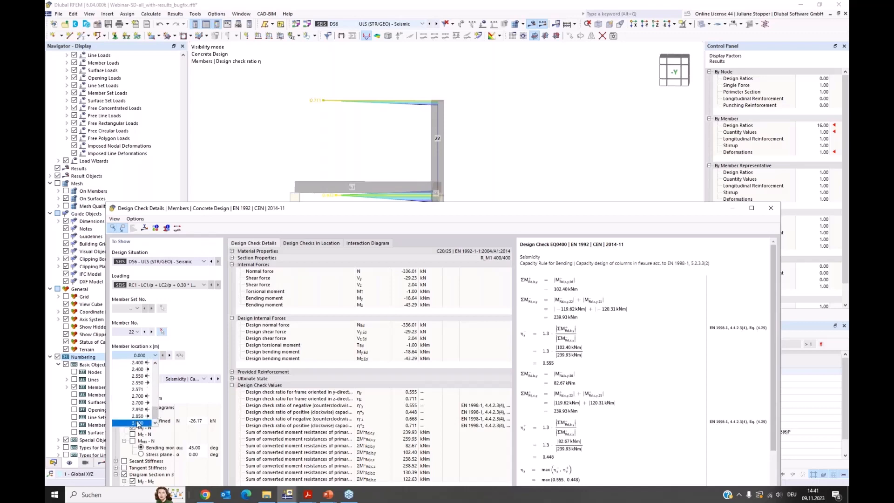
left_click(139, 425)
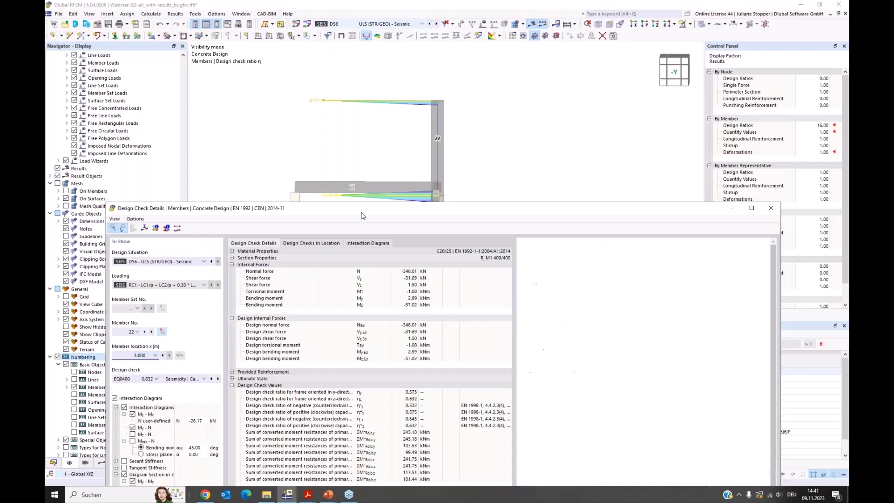
left_click_drag(395, 218, 389, 219)
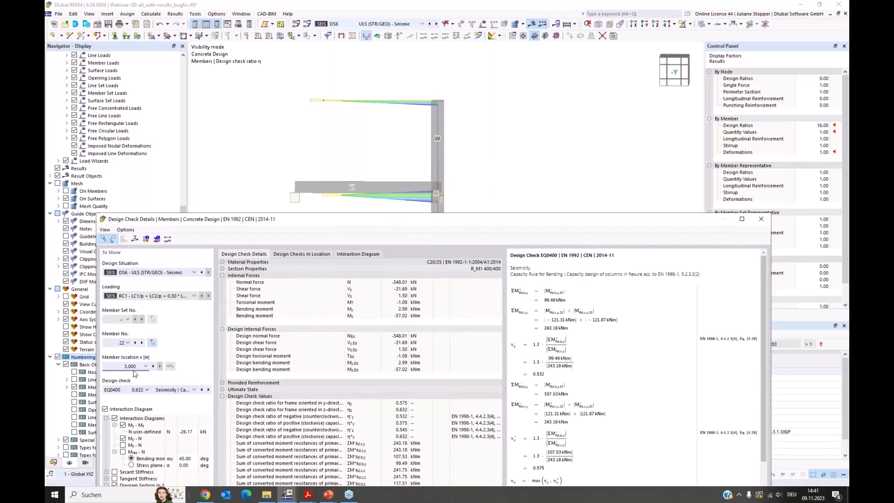
left_click(442, 158)
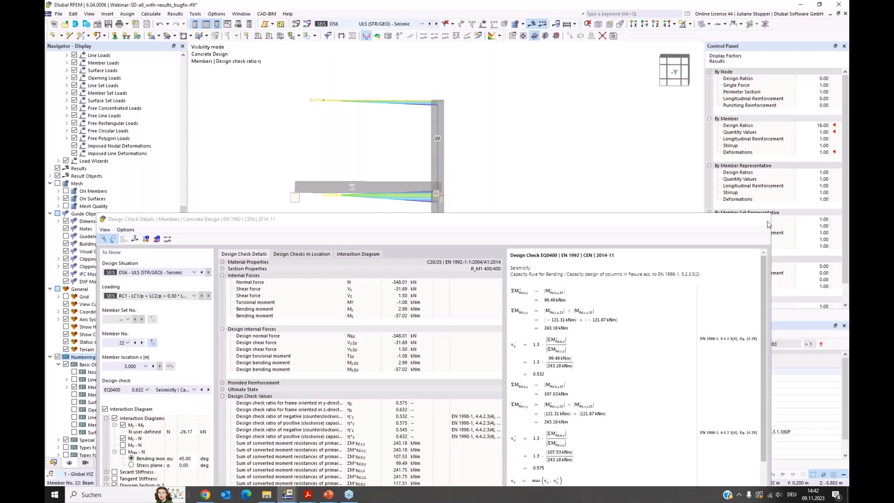
Step: Close the design check details and display the local axis systems of the members around the joint
left_click(764, 219)
right_click(442, 154)
left_click(463, 242)
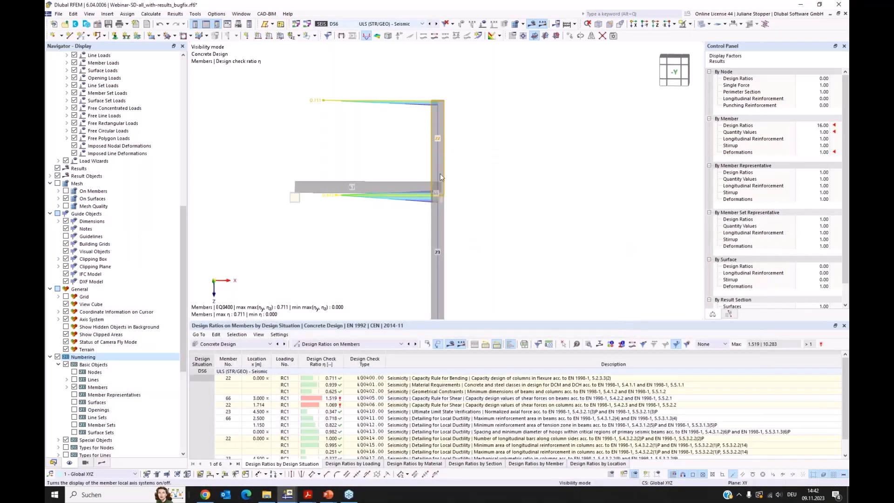
Step: Reopen the EQ0400 design check details of member 22 and evaluate them at member location x = 3.000 m
left_click(365, 378)
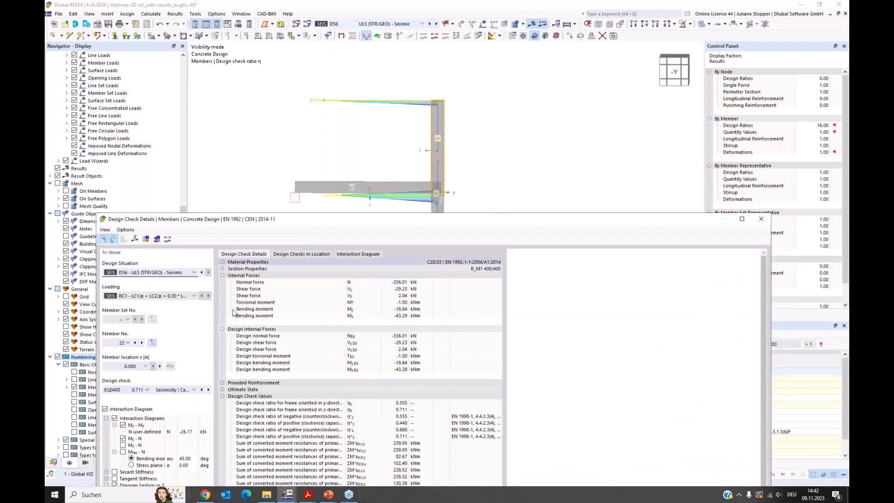
left_click(145, 367)
left_click_drag(146, 381, 148, 429)
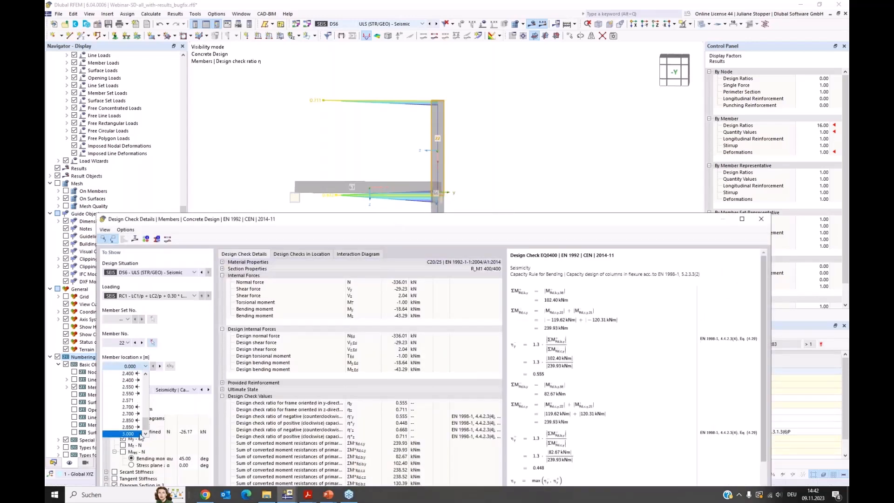
left_click(135, 434)
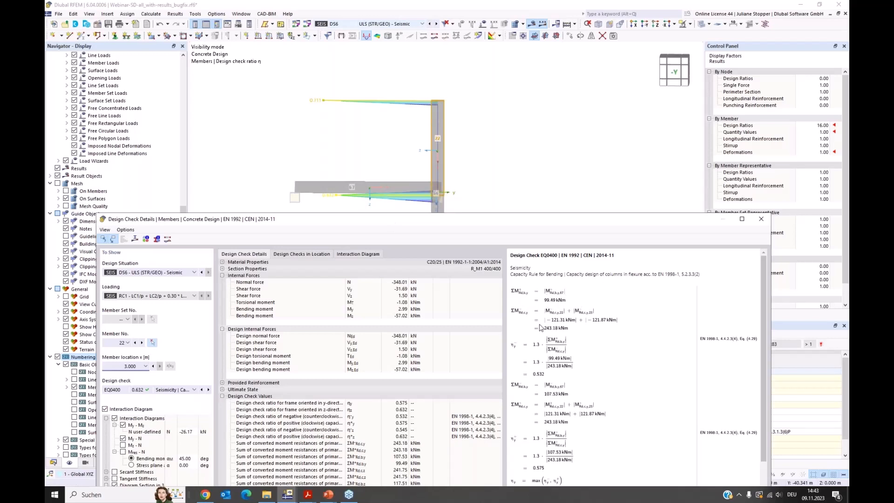
Step: Examine the EQ0400 capacity design calculation against the joint and reduce its formulas to symbols without inserted values
middle_click_drag(498, 176, 494, 135)
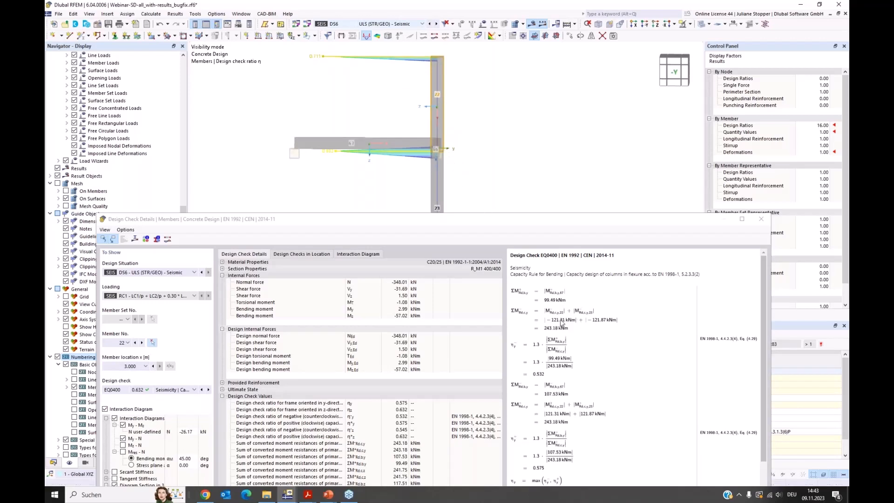
left_click(581, 241)
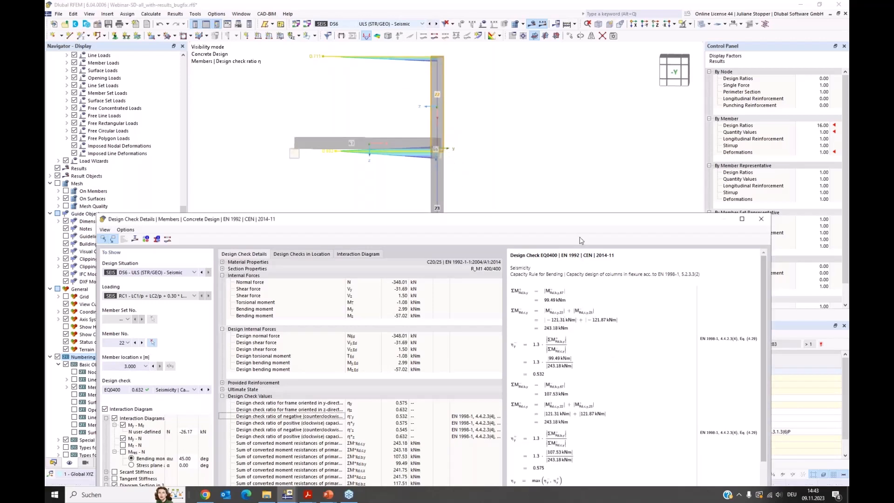
left_click_drag(583, 215, 601, 14)
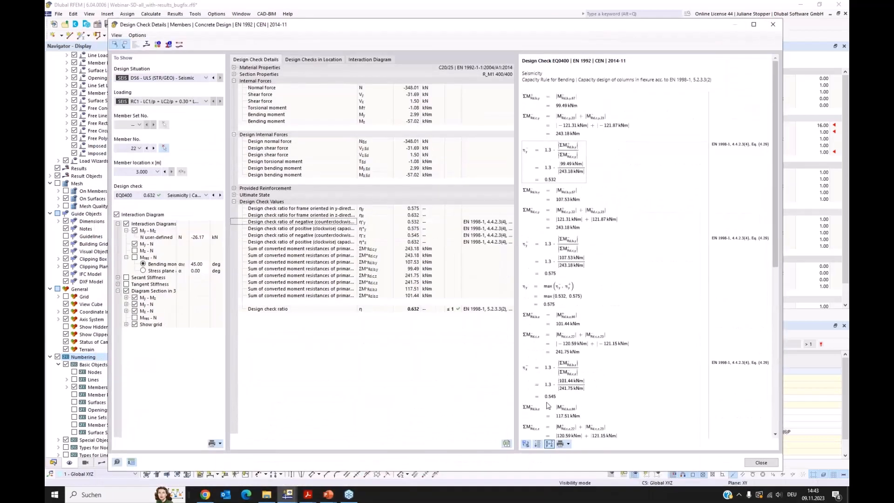
left_click(549, 444)
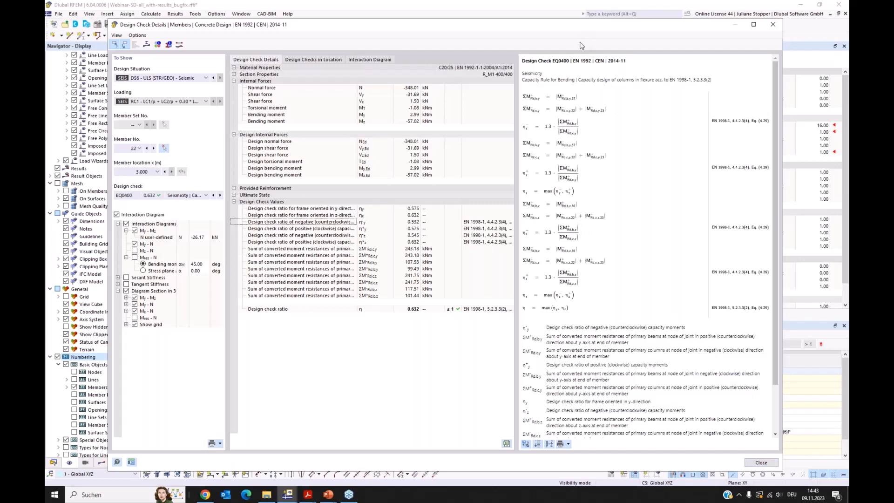
Step: Review the symbol explanations below the EQ0400 formulas and show the inserted numerical values in the formulas again
left_click_drag(581, 24, 557, 270)
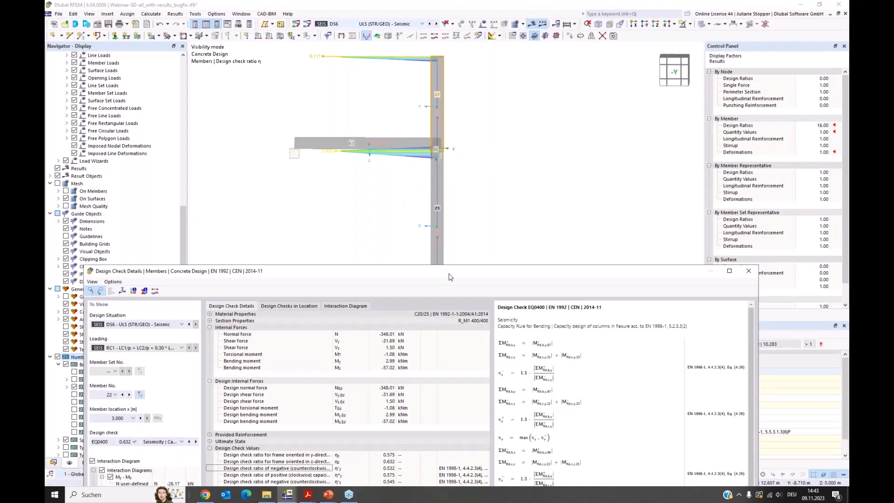
left_click_drag(450, 276, 462, 75)
scroll(564, 152, "down", 2)
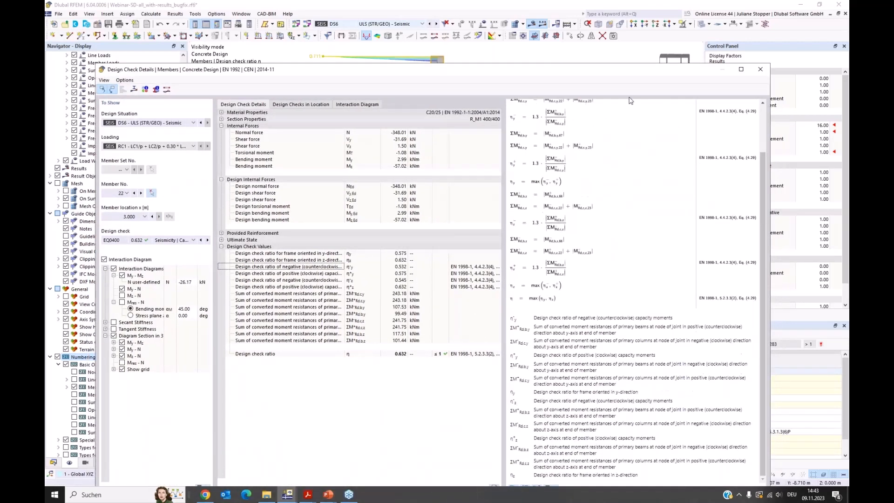
left_click_drag(612, 68, 611, 19)
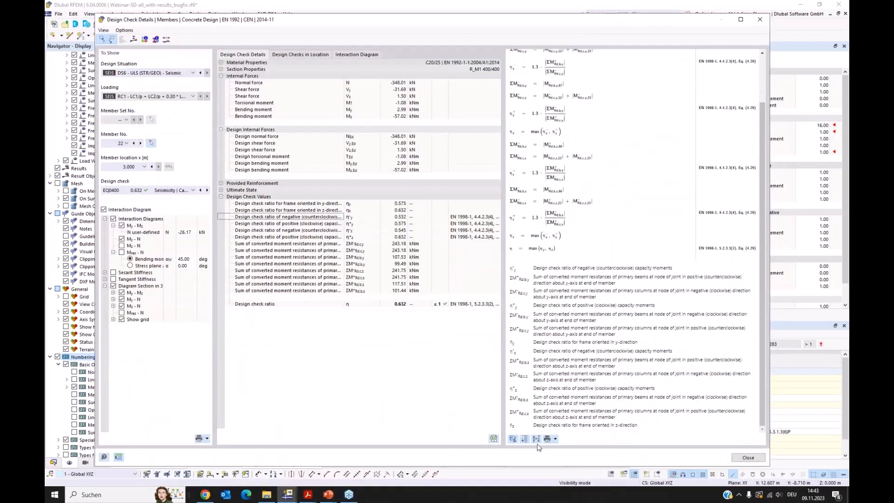
left_click(536, 440)
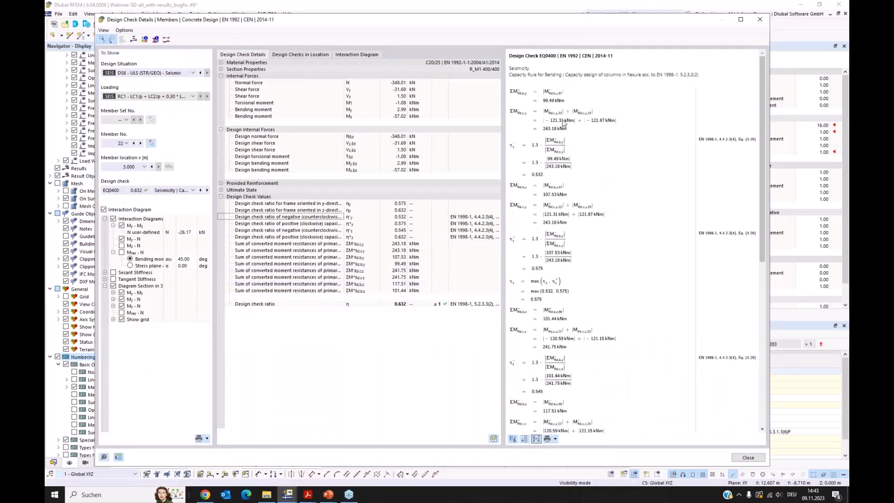
left_click_drag(540, 21, 541, 23)
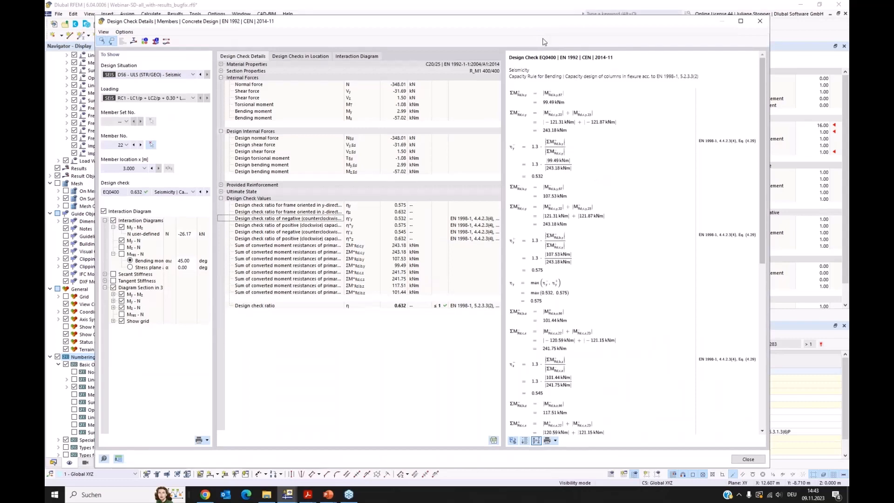
Step: Open the result diagrams of member 22 from the design check details with the static analysis internal forces
left_click_drag(438, 23, 443, 166)
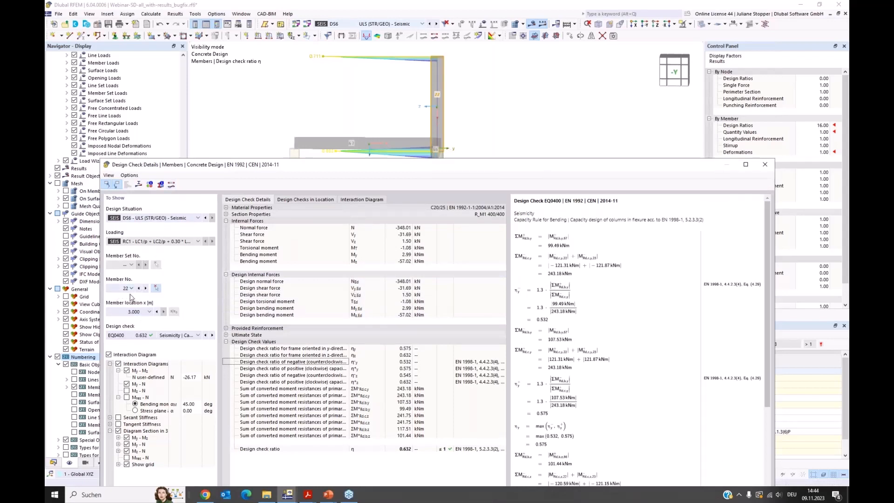
left_click(171, 185)
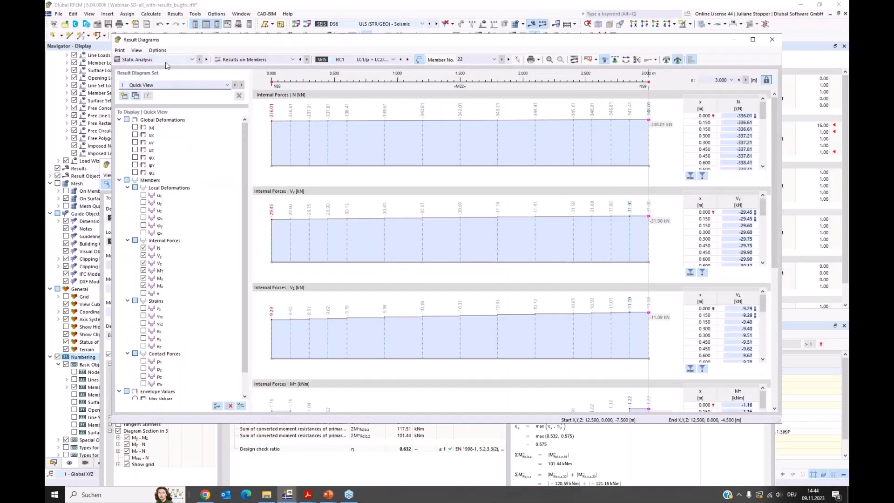
left_click(159, 60)
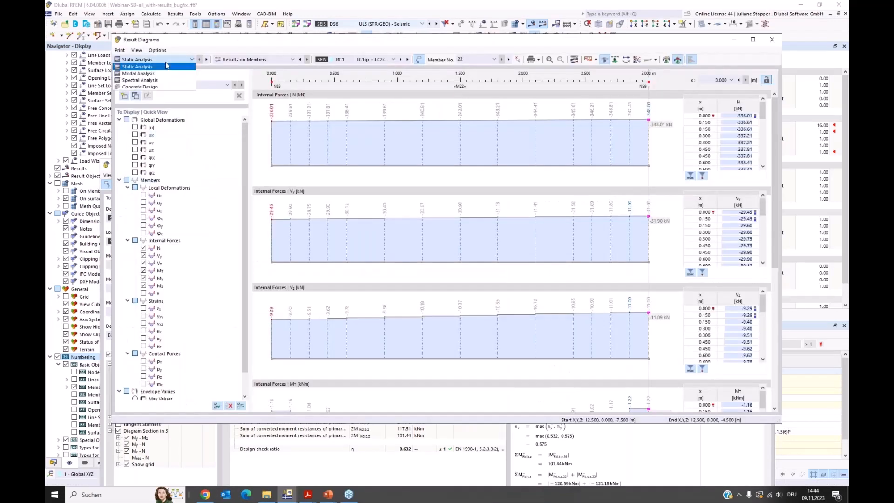
left_click(164, 68)
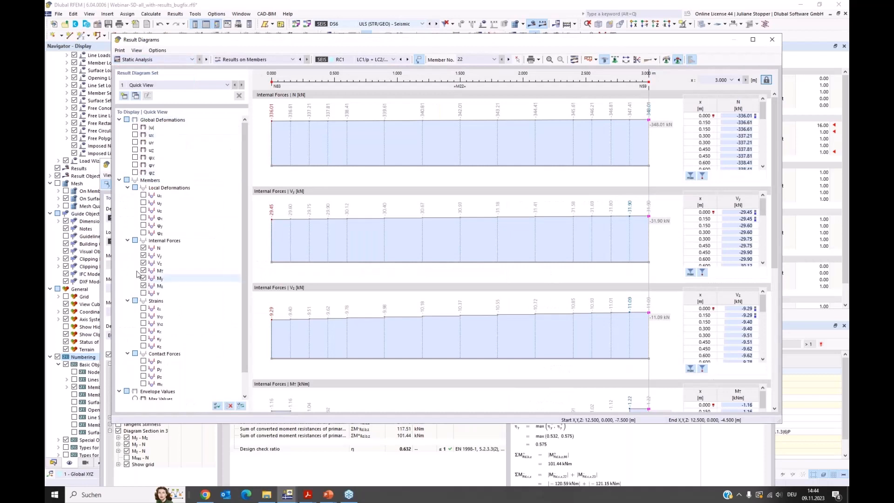
Step: Limit the member 22 result diagrams to axial force N, show its maximum and minimum envelope values, and close the diagrams
left_click(144, 256)
left_click(143, 264)
left_click(143, 270)
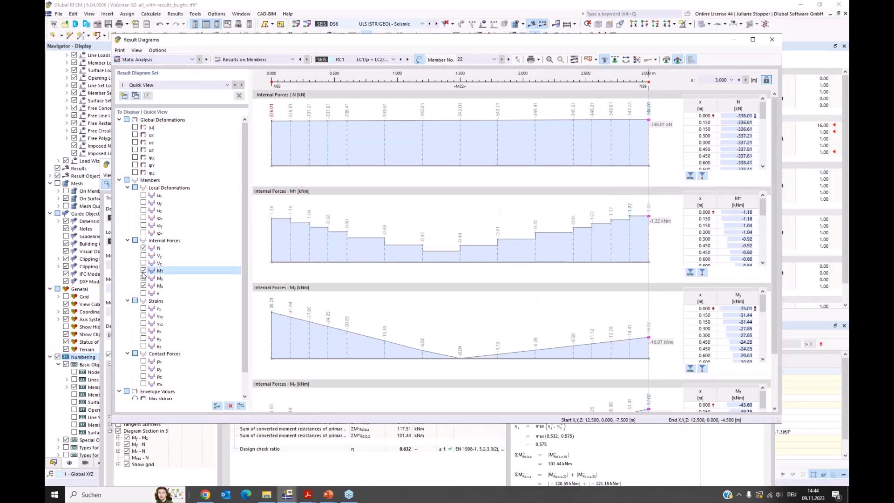
left_click(143, 278)
left_click(143, 286)
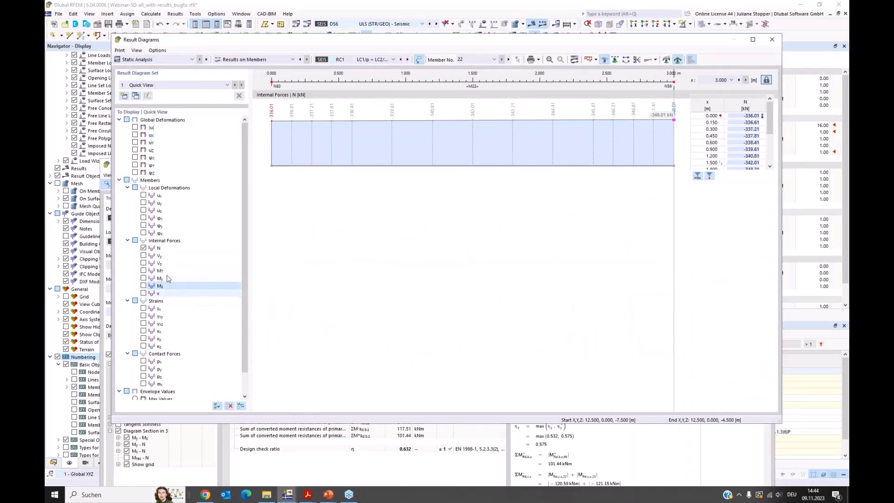
scroll(168, 289, "down", 1)
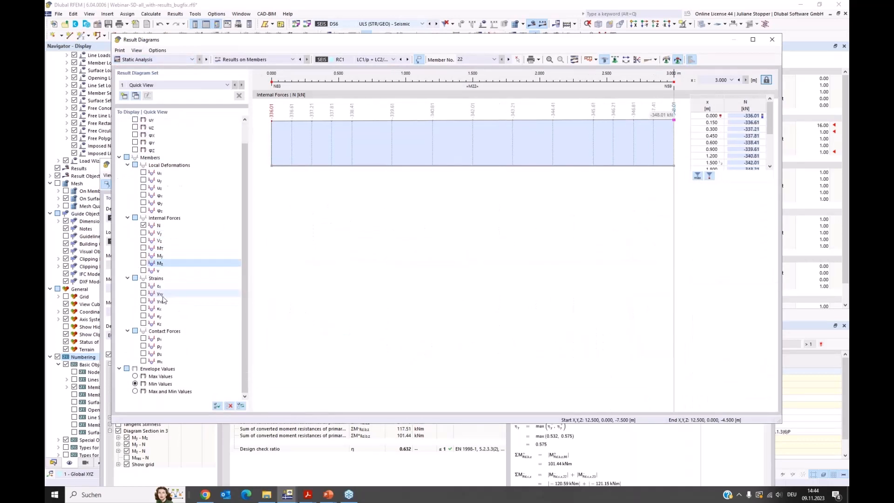
left_click(135, 393)
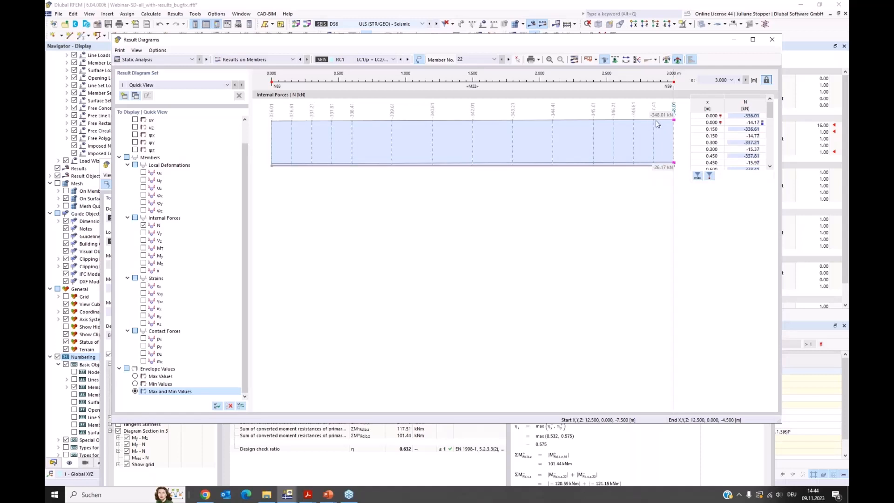
left_click(770, 39)
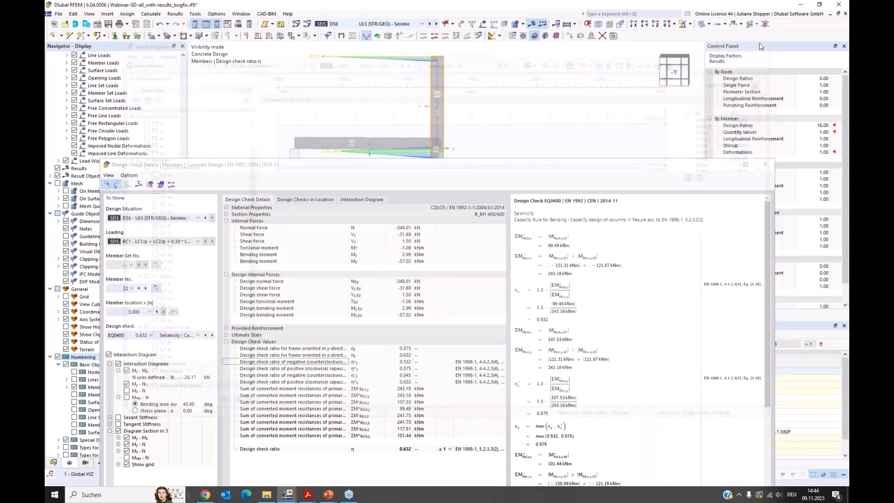
Step: Display the interaction diagrams of member 22 and compare the My-N diagram with the My-Mz diagram
left_click(108, 355)
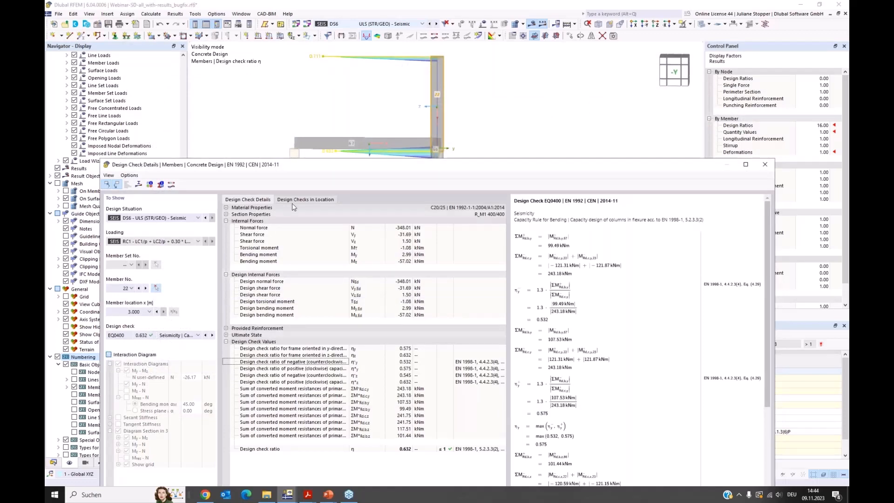
left_click(367, 200)
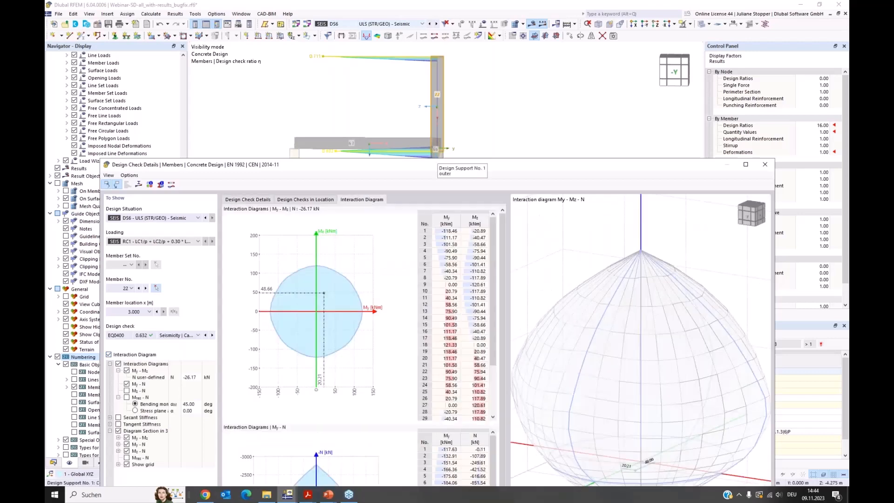
left_click_drag(460, 168, 463, 50)
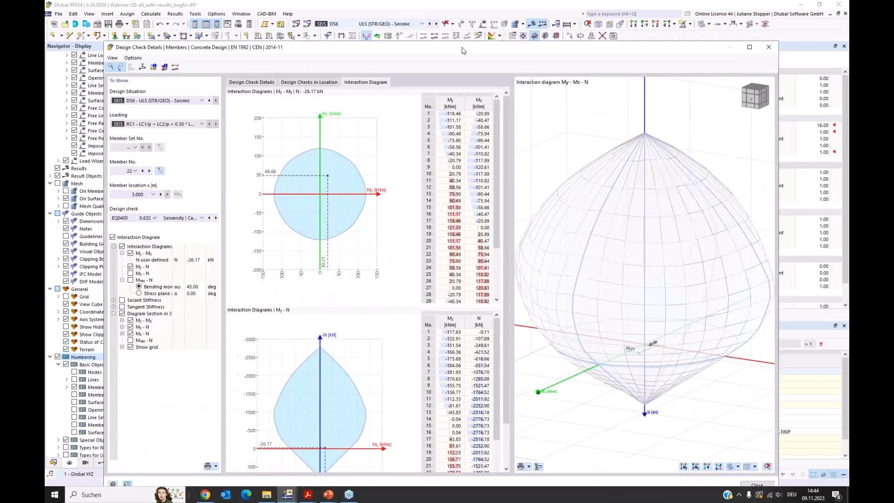
left_click(131, 253)
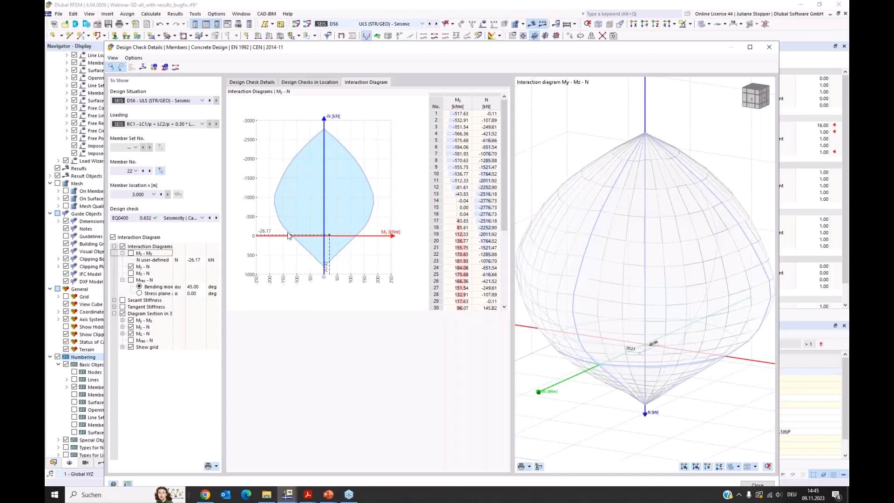
left_click(131, 253)
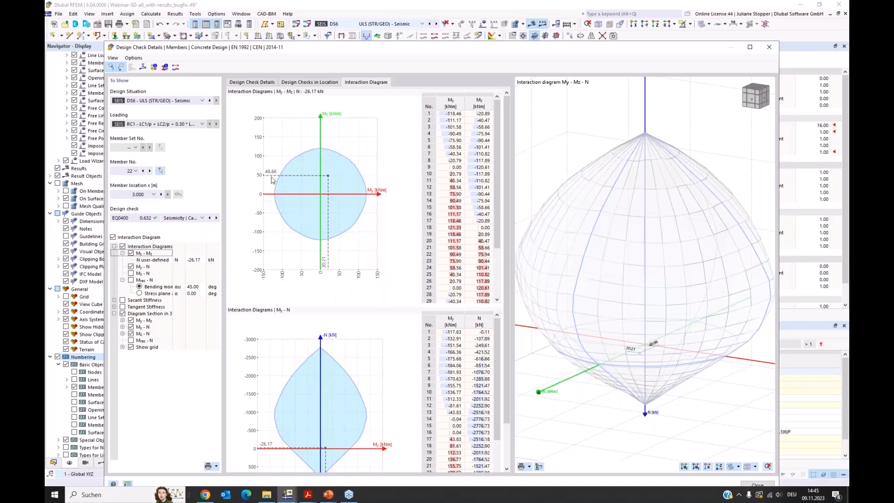
Step: Mark points 18 and 36 of the My-Mz interaction diagram, where Mz is zero, to read the moment resistances
left_click_drag(498, 217, 498, 242)
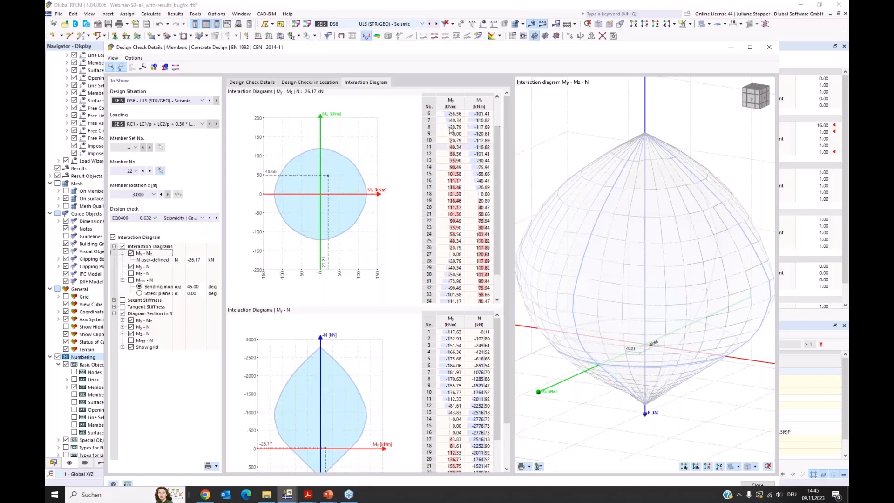
left_click(484, 196)
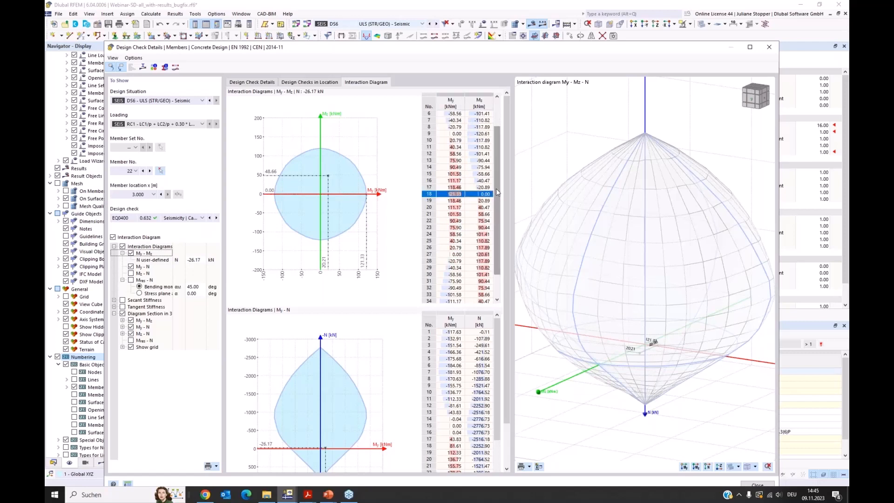
left_click_drag(497, 187, 499, 214)
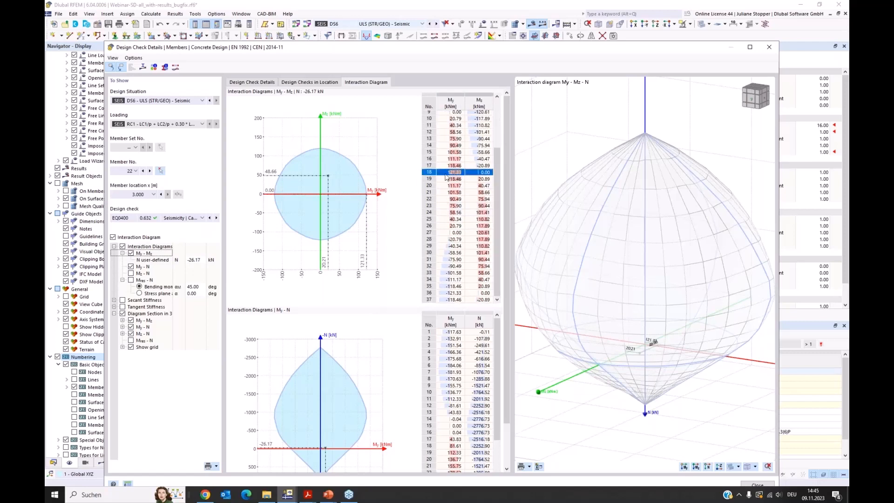
left_click(445, 294)
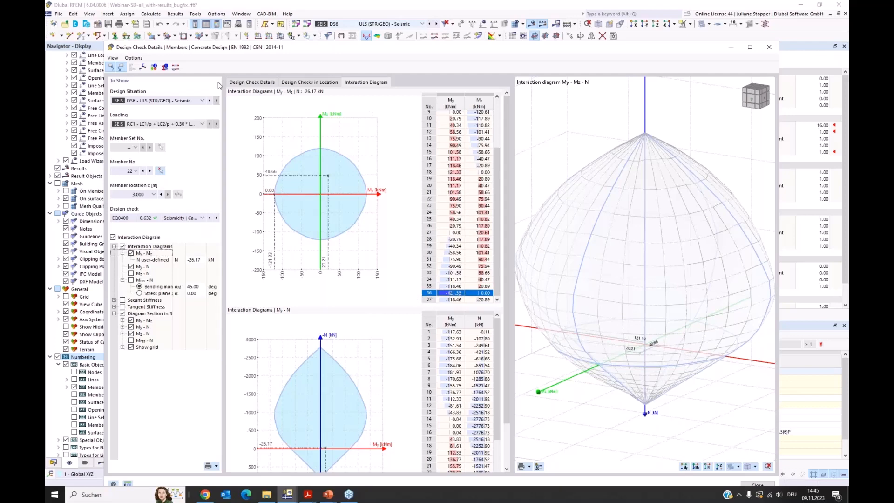
Step: Compare the resistances with the EQ0400 formulas, review them through to the final ratio, and close the design check details
left_click(258, 83)
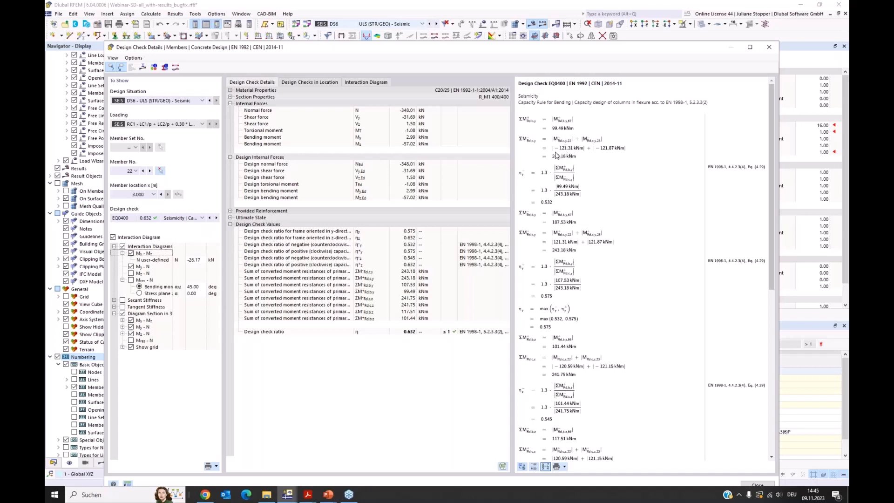
left_click(562, 248)
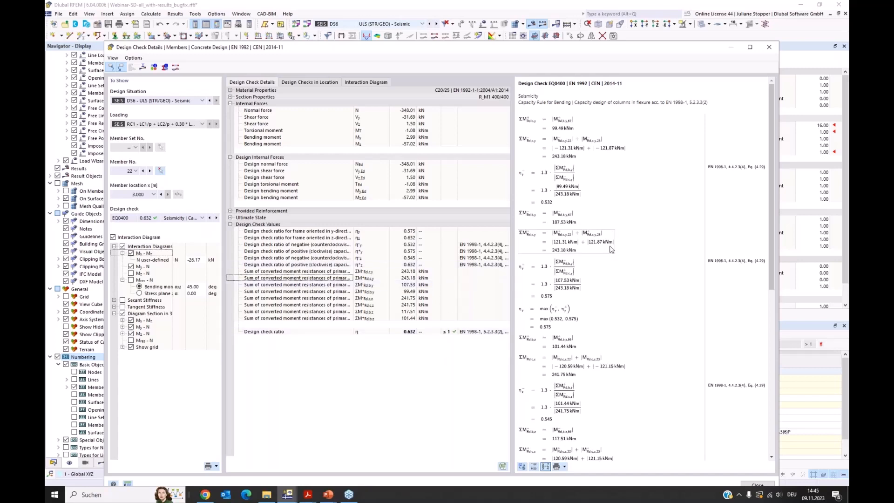
scroll(612, 249, "down", 10)
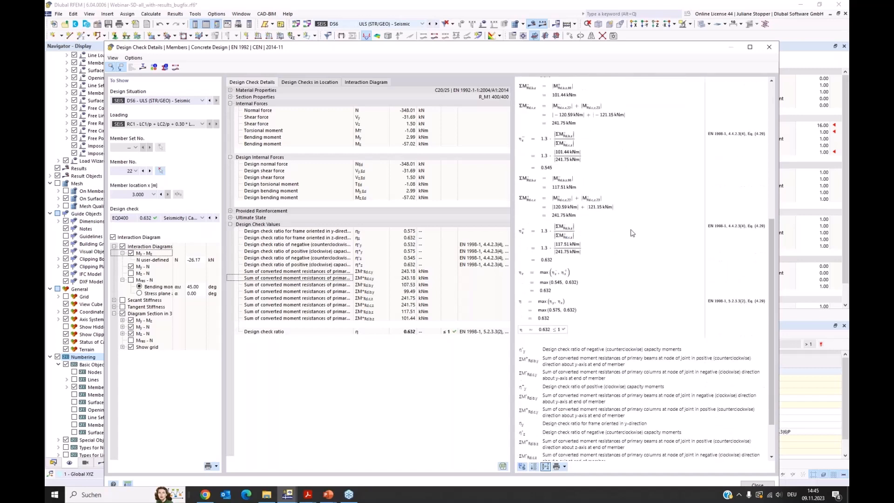
left_click(771, 50)
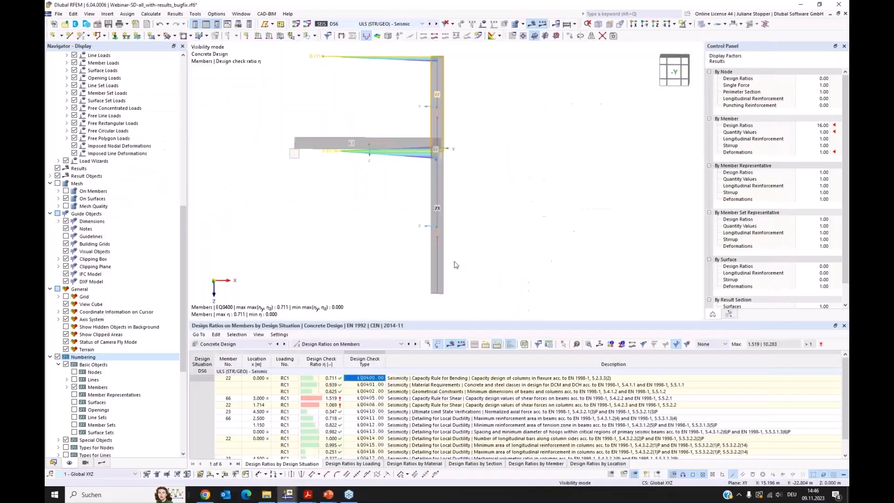
Step: Show the EQ0406 seismic design check ratios on the members instead of EQ0400 and enlarge the results table
left_click(102, 463)
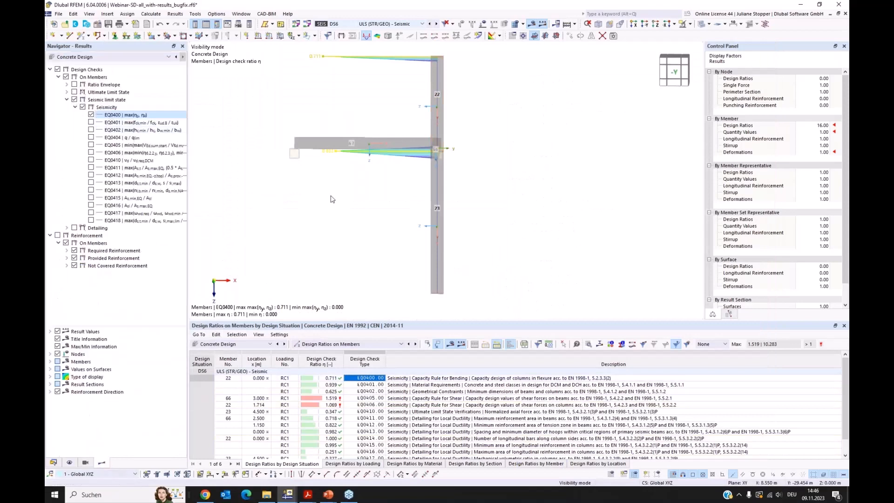
middle_click_drag(275, 237, 311, 235)
left_click_drag(311, 235, 308, 235, "ctrl")
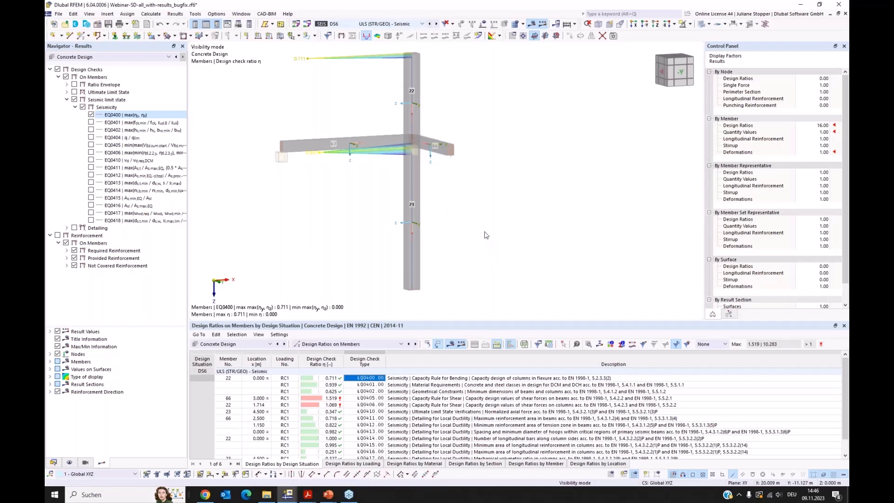
middle_click_drag(471, 249, 468, 249, "ctrl")
left_click(91, 152)
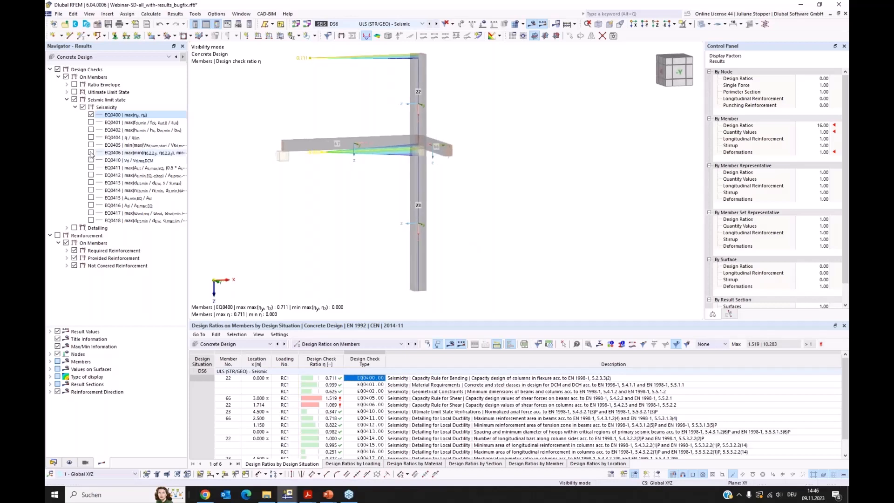
left_click(91, 114)
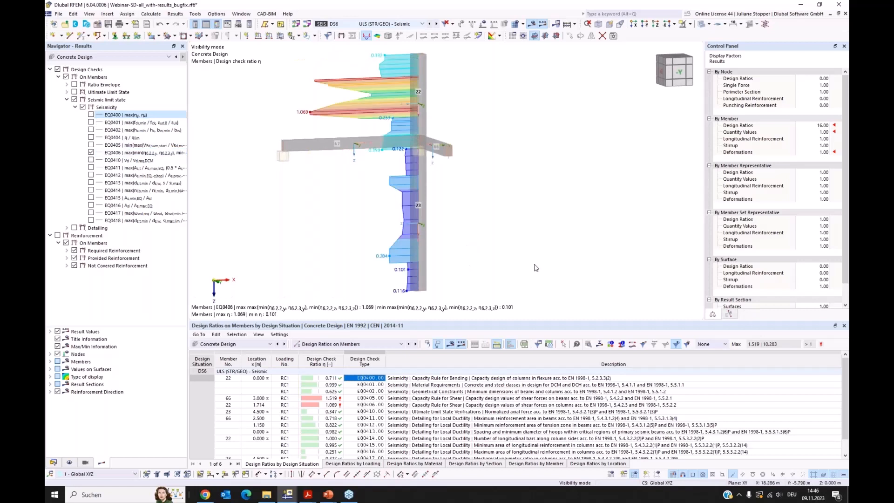
middle_click_drag(528, 264, 414, 260, "ctrl")
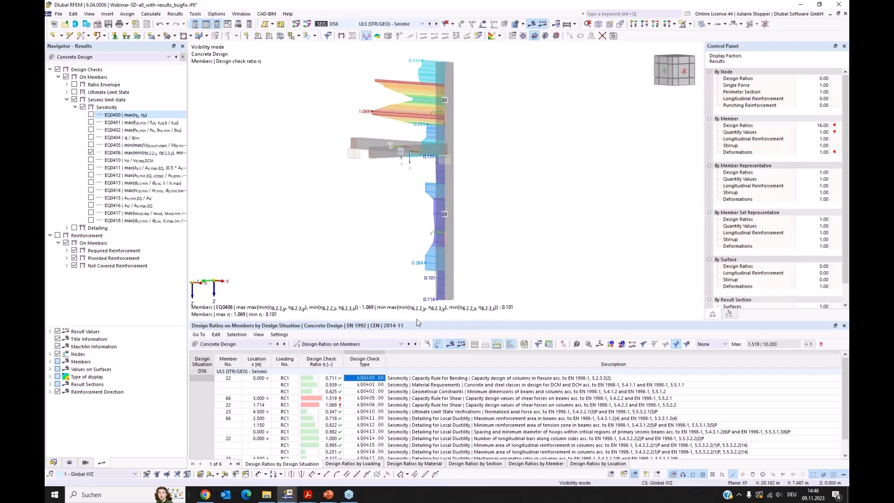
left_click_drag(418, 319, 417, 295)
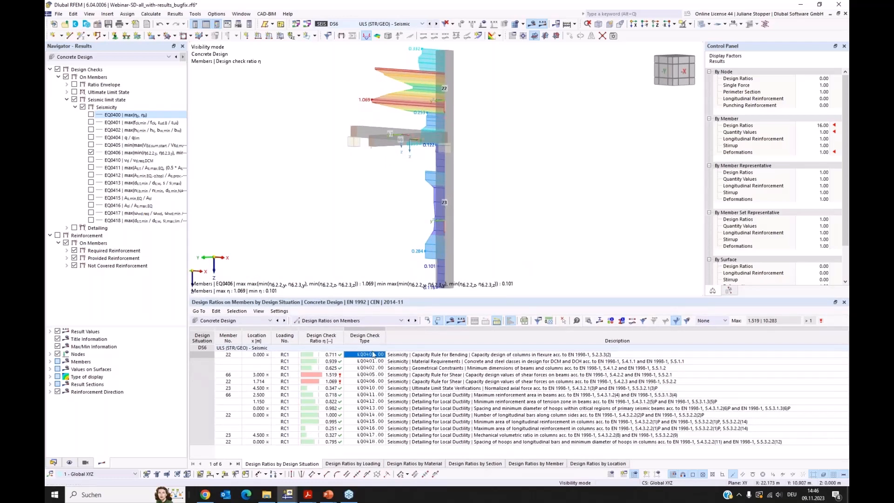
Step: Restrict the results table to the selected lower column, member 23, and open its EQ0406 shear capacity design check details
left_click(366, 382)
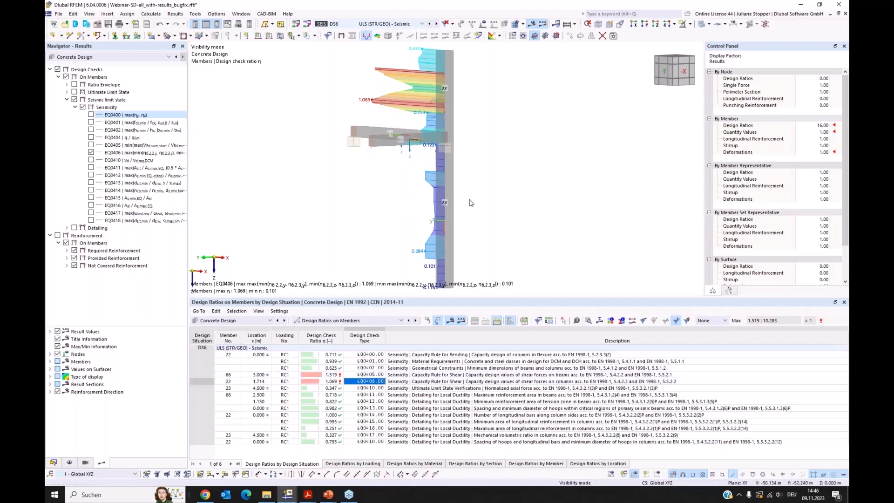
left_click(444, 217)
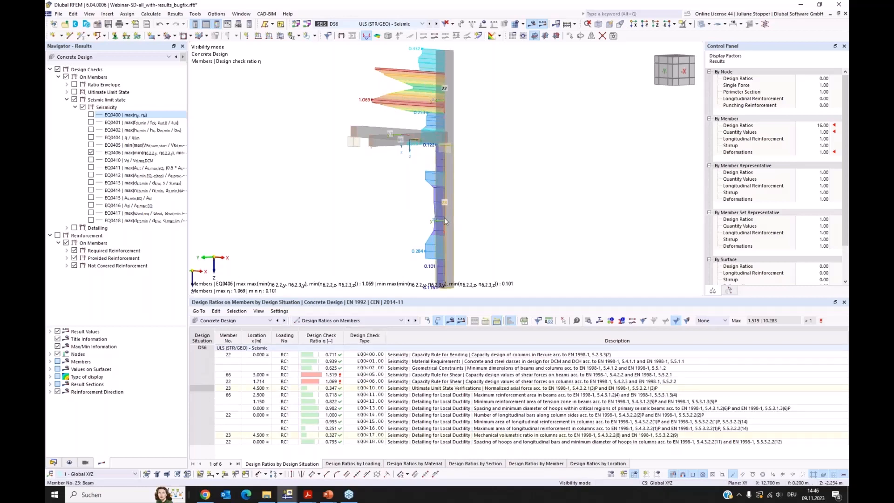
right_click(445, 217)
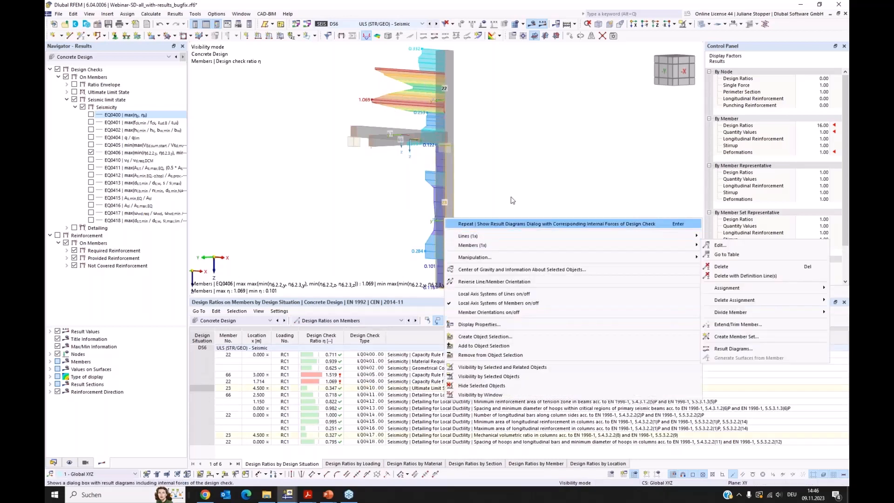
key("Escape")
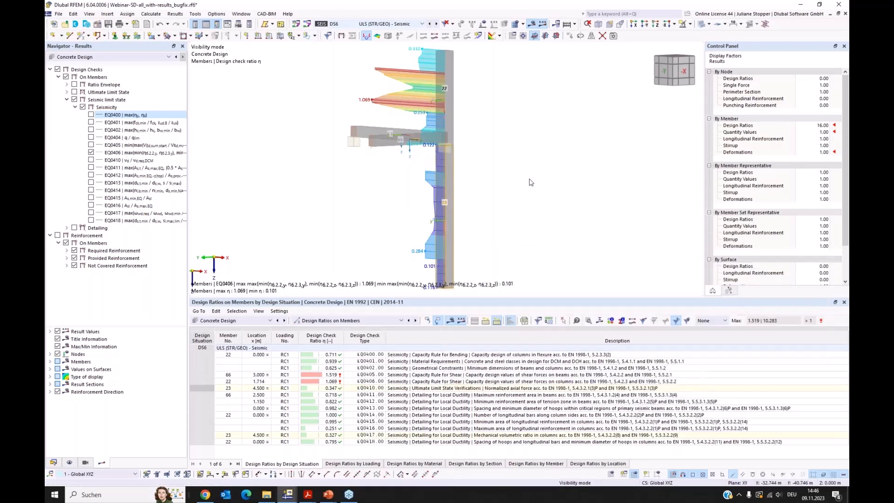
left_click(377, 389)
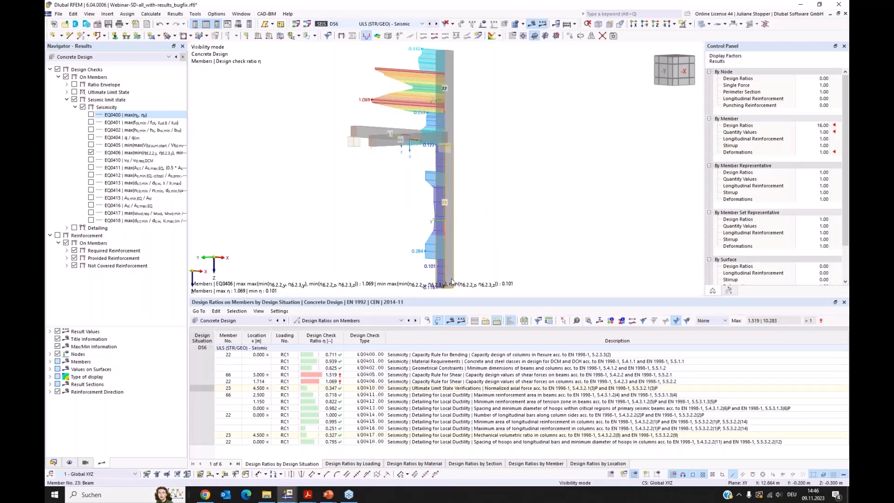
left_click(487, 322)
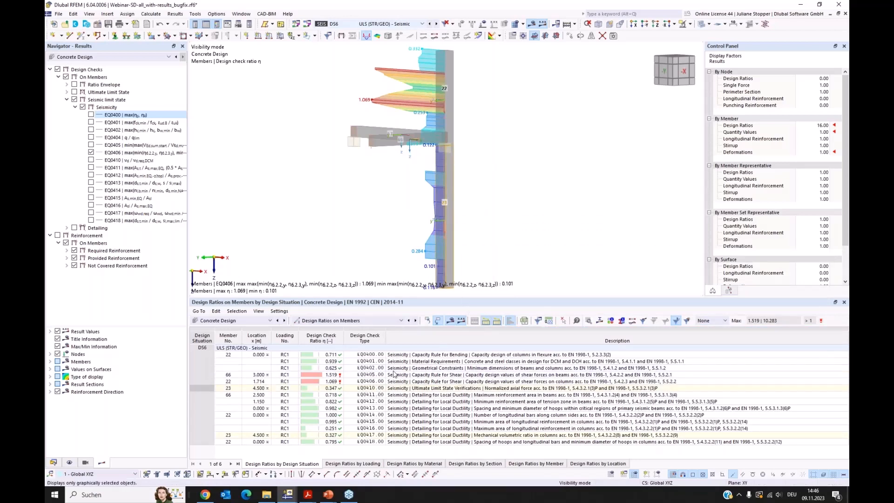
left_click(373, 369)
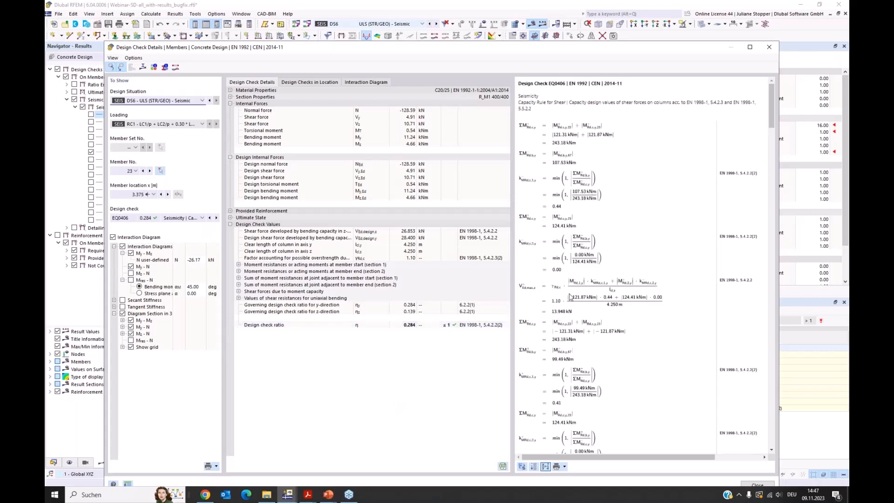
Step: Review the EQ0406 shear capacity formulas of member 23 through to the final design check ratio, and close the details
scroll(565, 276, "down", 2)
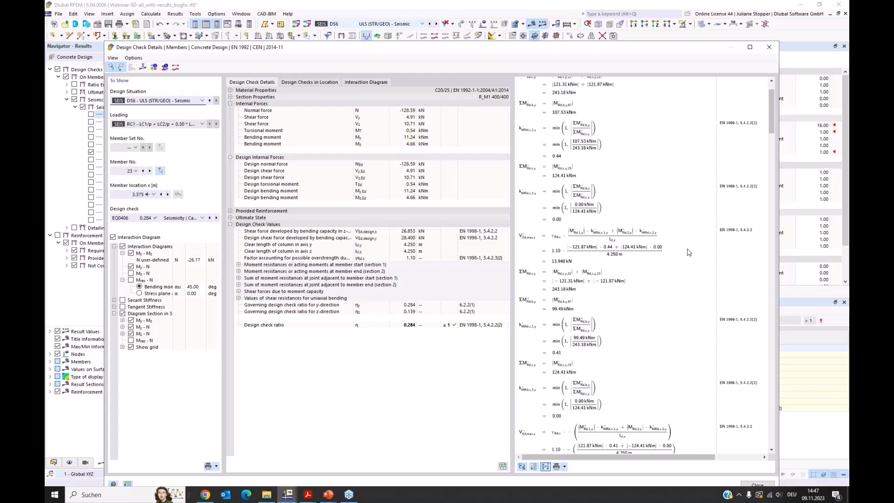
scroll(689, 253, "down", 3)
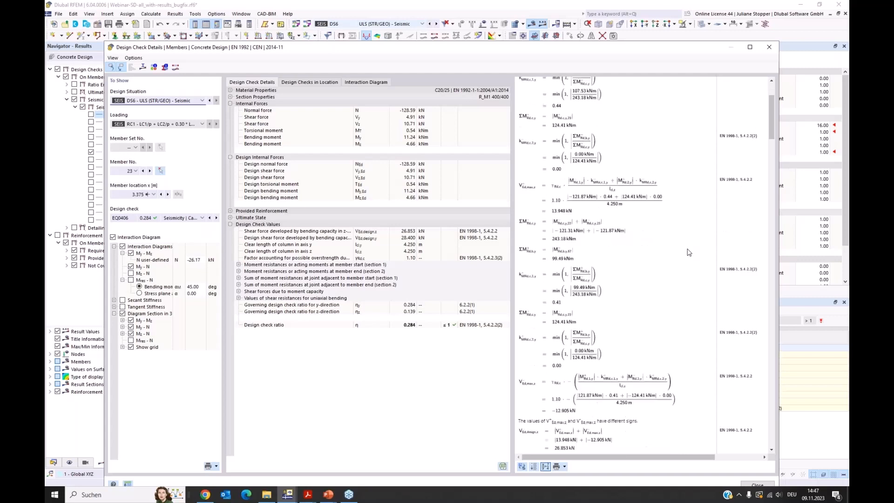
scroll(689, 252, "down", 3)
scroll(688, 252, "down", 6)
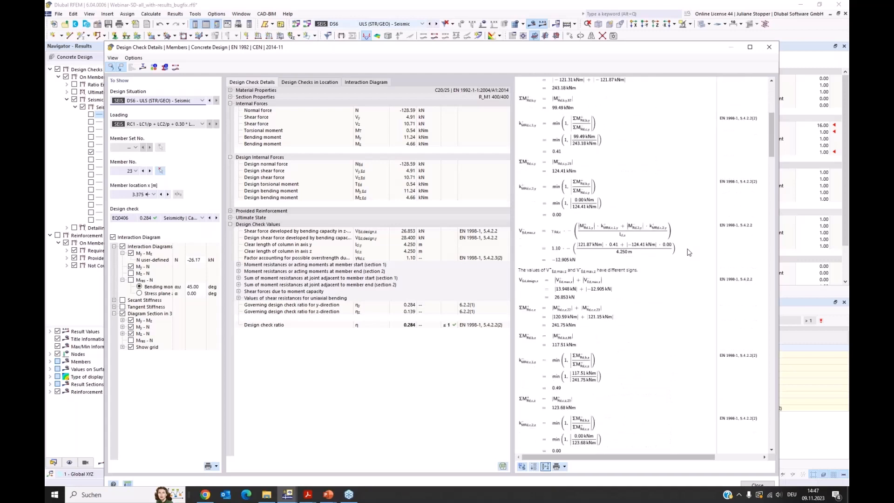
scroll(689, 252, "down", 8)
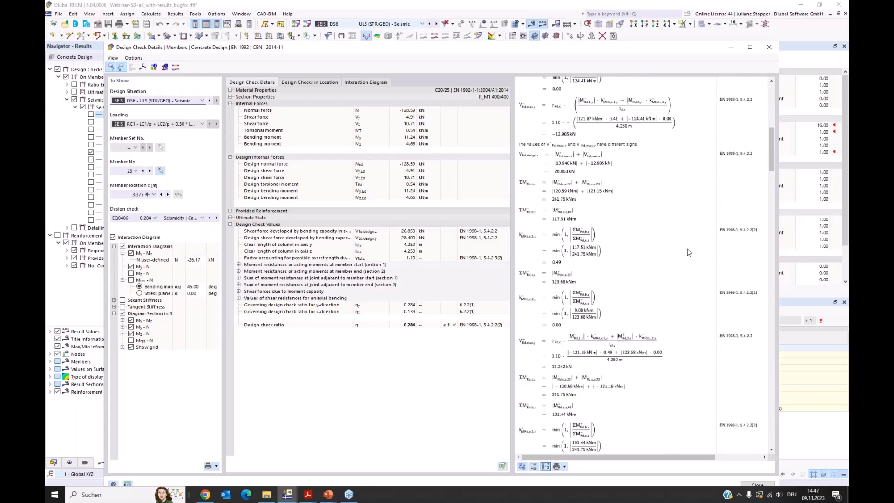
scroll(689, 253, "down", 20)
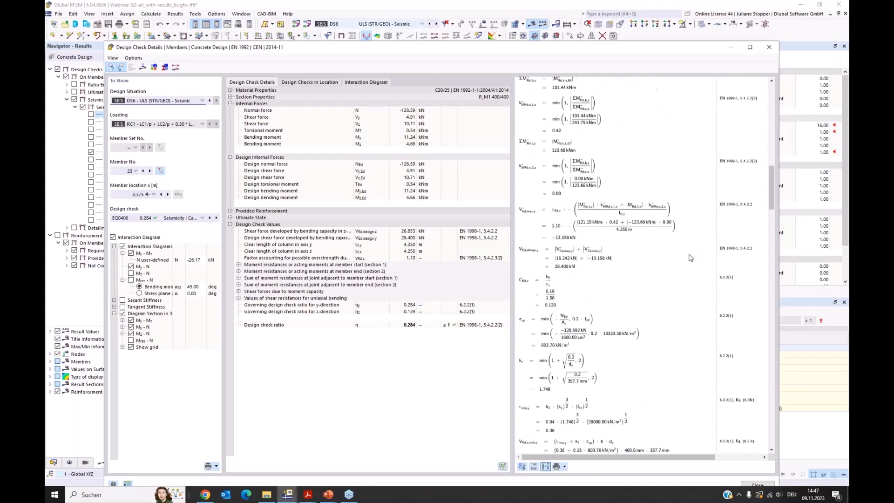
scroll(690, 257, "down", 20)
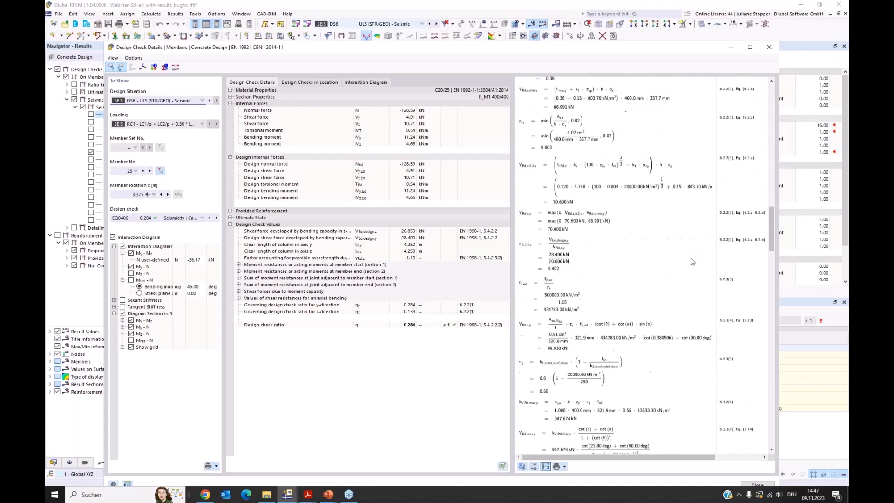
scroll(693, 261, "down", 20)
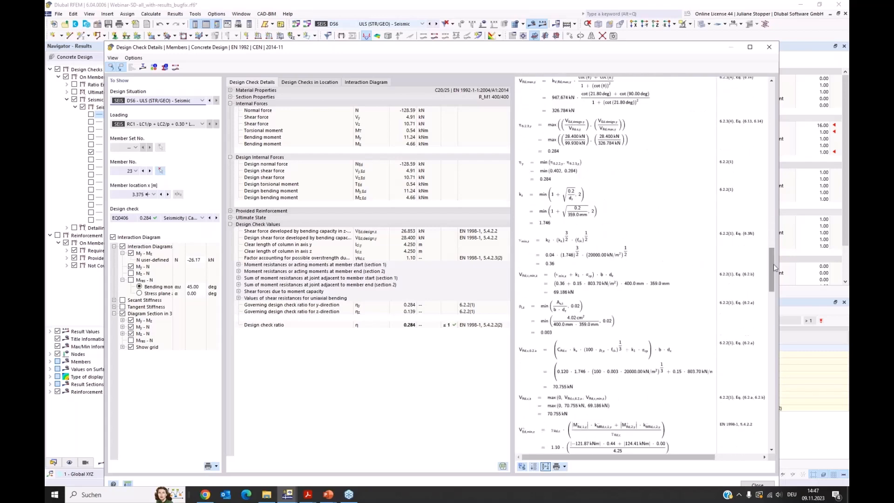
left_click_drag(773, 264, 775, 302)
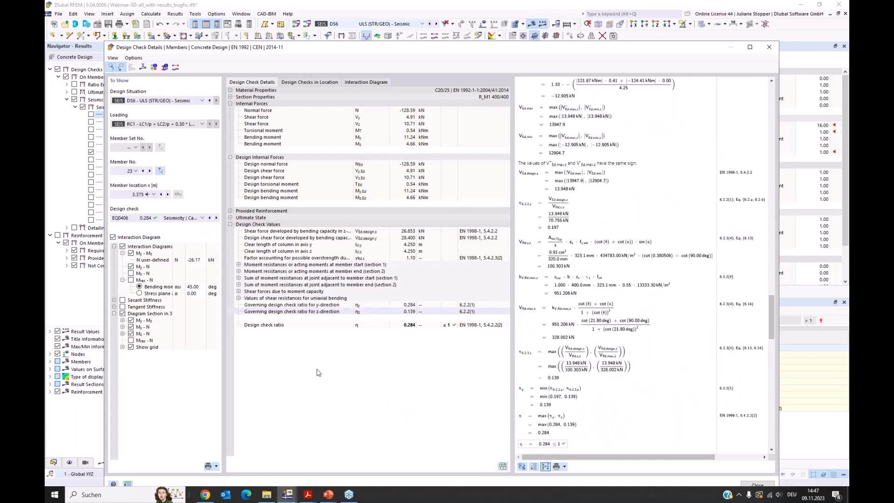
left_click(770, 47)
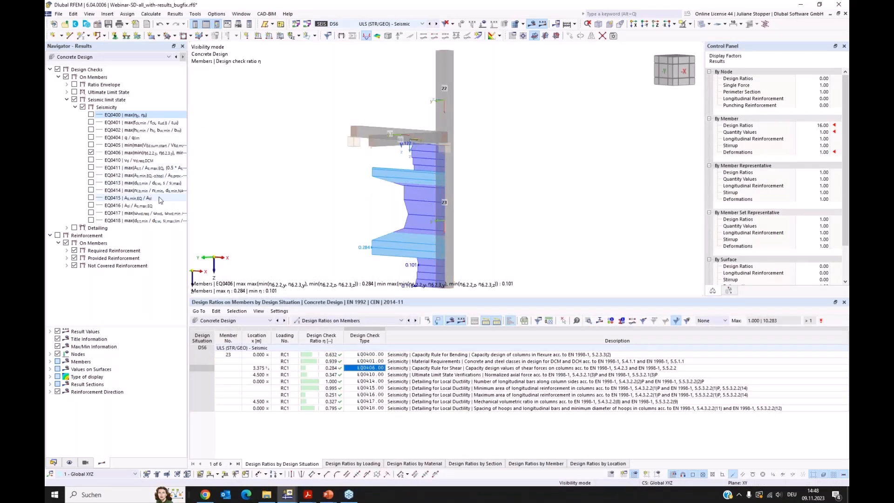
Step: Show the EQ0417 design check ratios instead of EQ0406 and open member 23's mechanical volumetric ratio check details
left_click(91, 213)
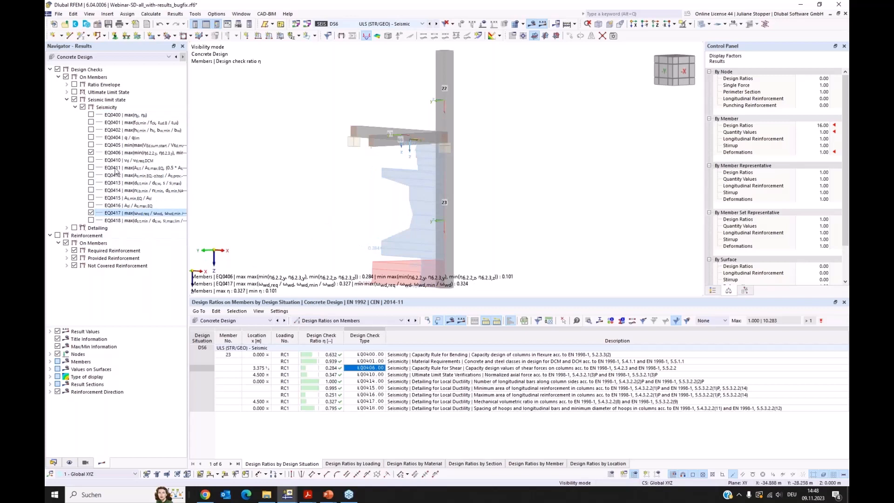
left_click(91, 153)
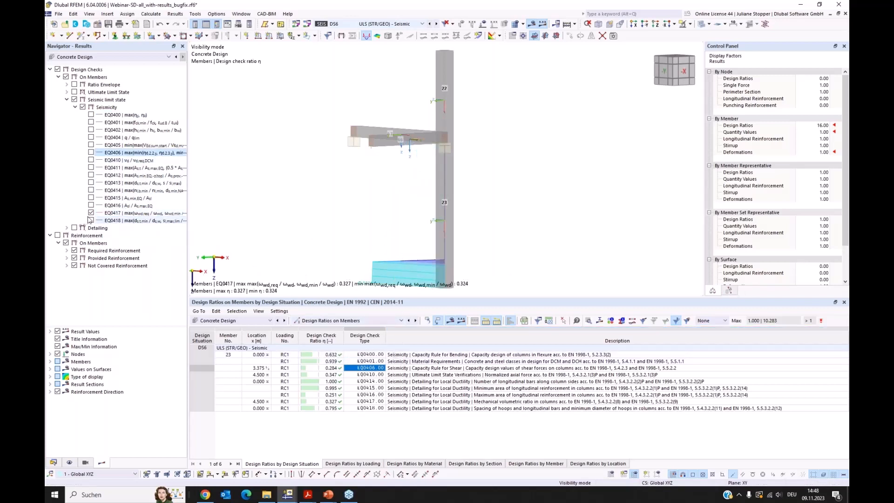
left_click(144, 217)
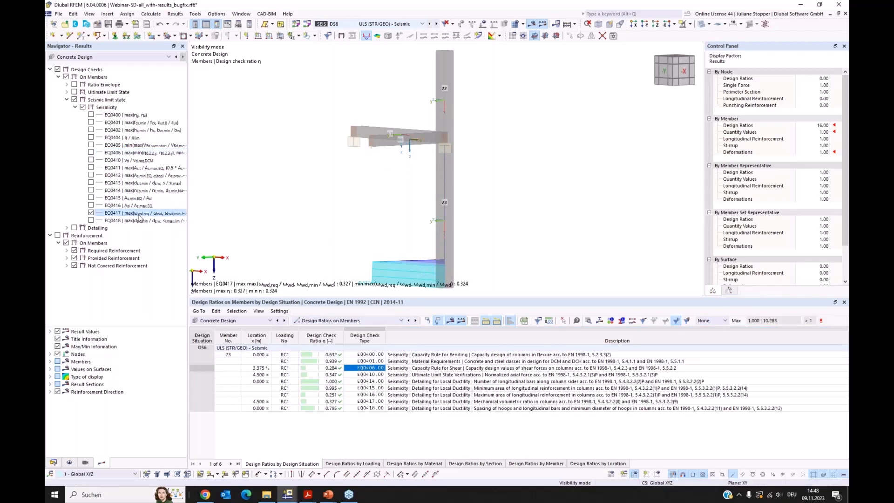
left_click(373, 402)
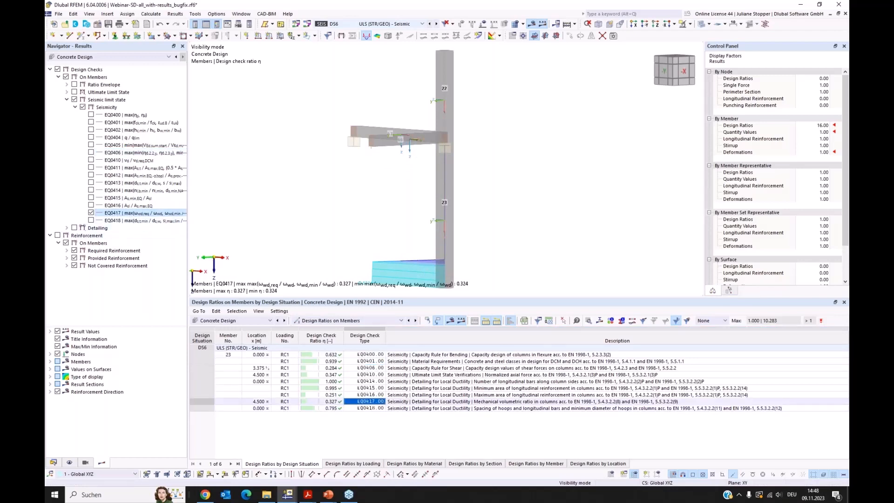
double_click(366, 402)
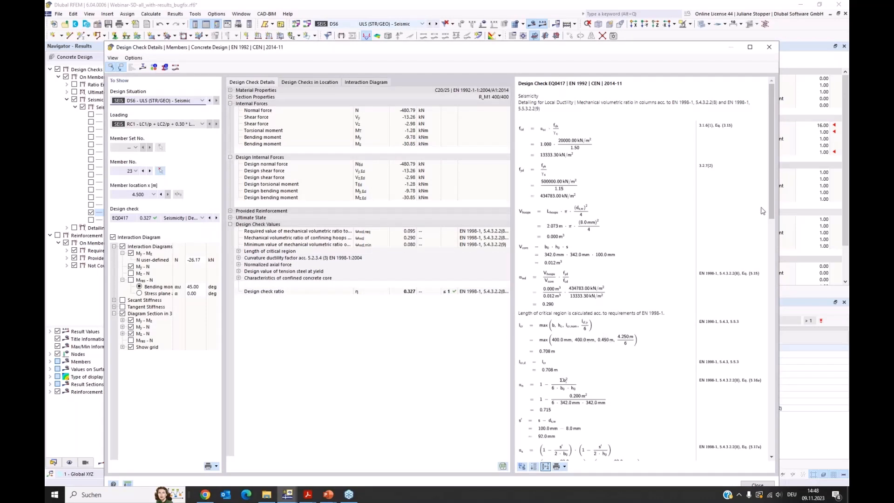
Step: Examine the EQ0417 formulas for confining hoops, critical region length and required mechanical ratio through to the final ratio, and close the details
left_click_drag(773, 202, 773, 209)
scroll(600, 273, "down", 5)
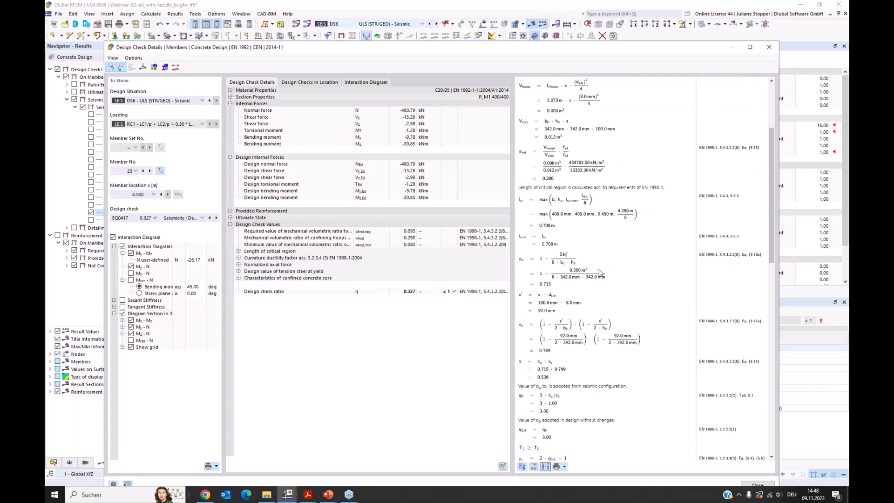
scroll(600, 273, "down", 3)
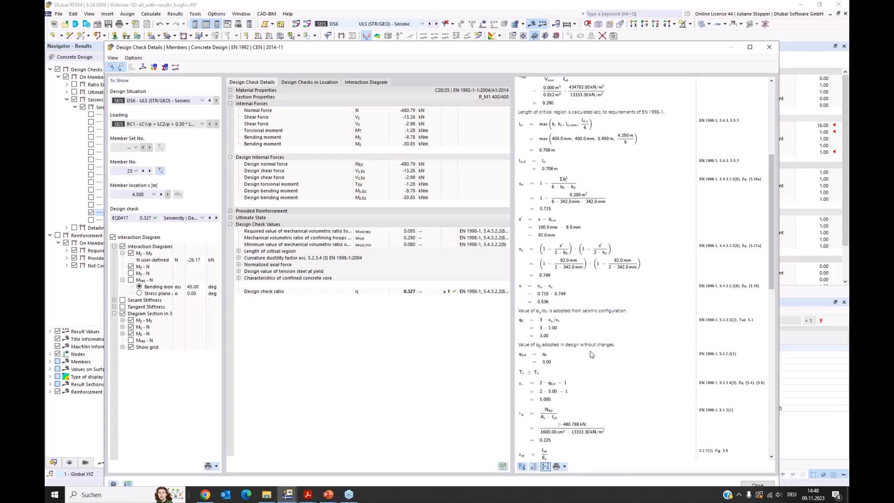
scroll(596, 353, "down", 1)
scroll(597, 352, "down", 4)
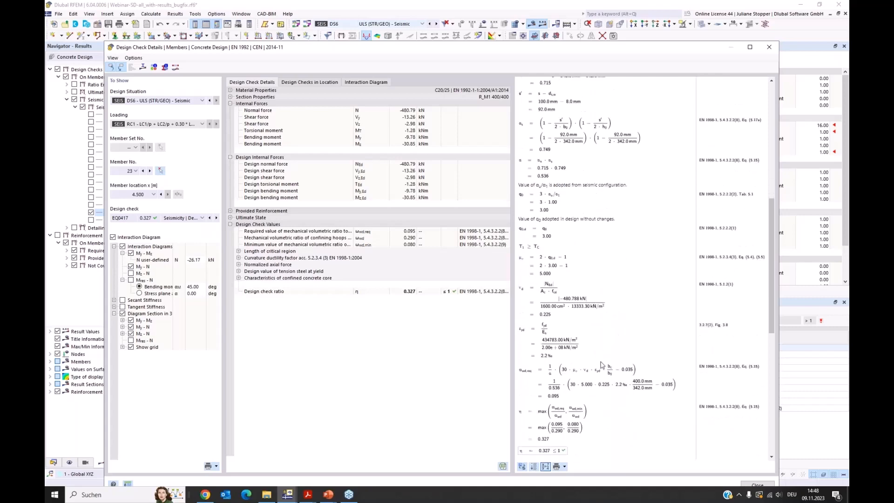
left_click(770, 48)
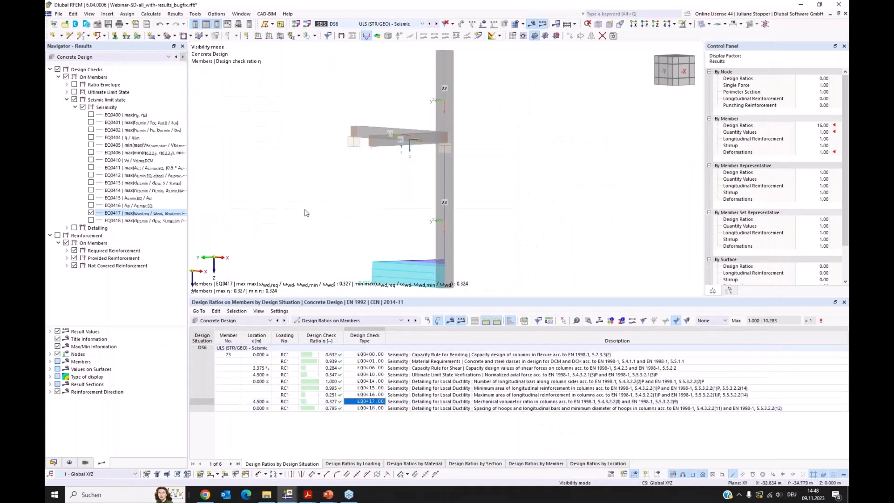
Step: Show the EQ0405 beam shear capacity ratios instead of EQ0417 and list the results of all members in the table
left_click(91, 213)
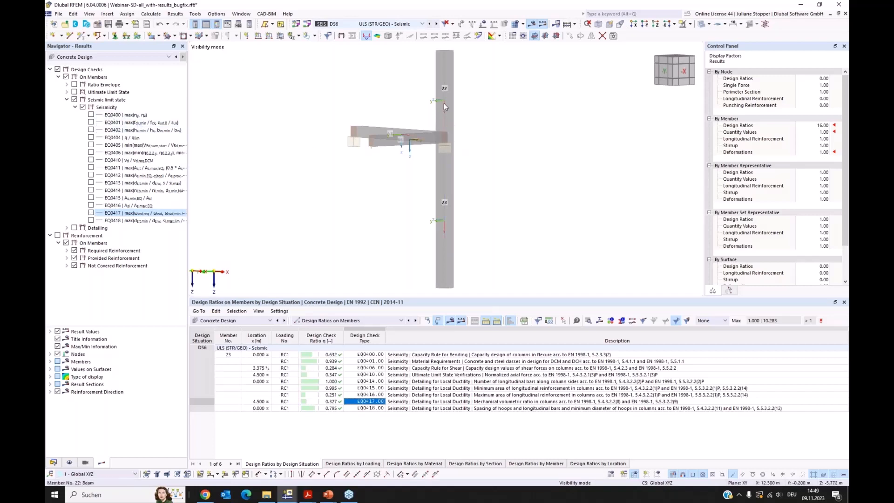
left_click(92, 145)
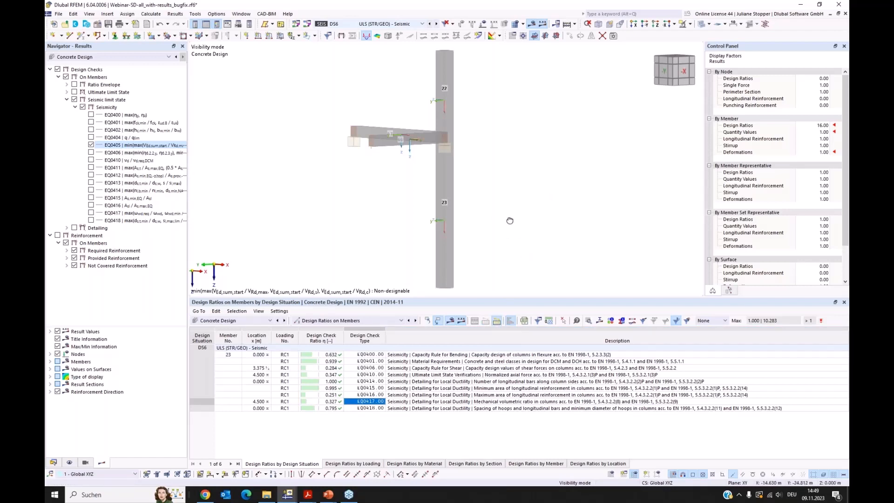
middle_click_drag(510, 220, 484, 246, "ctrl")
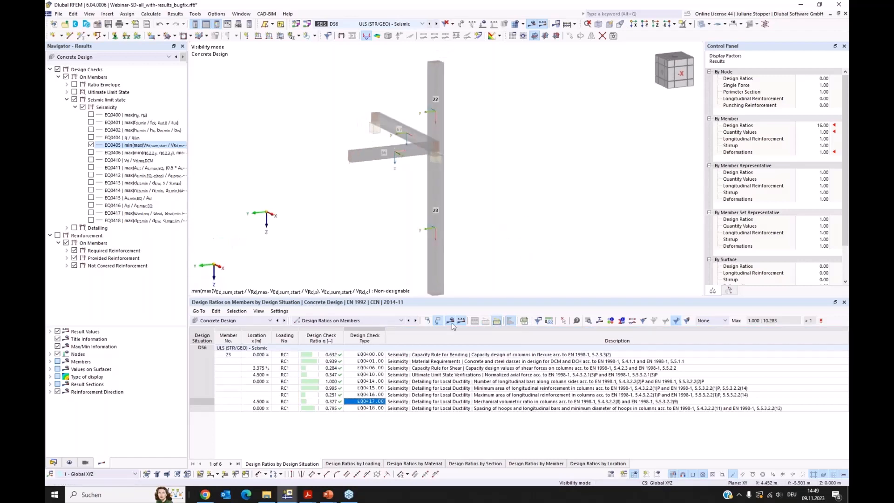
left_click(484, 321)
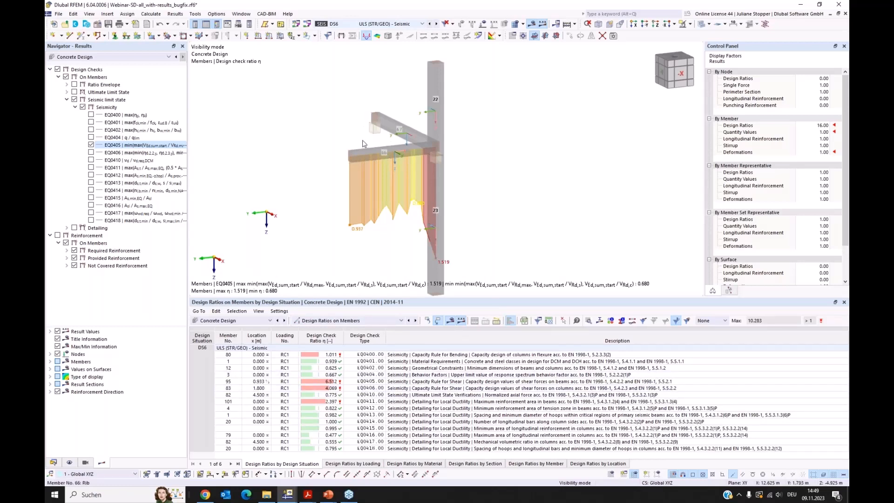
Step: Restrict the results table to beam member 66 and review its EQ0405 shear capacity design check details, closing them when done
left_click(392, 155)
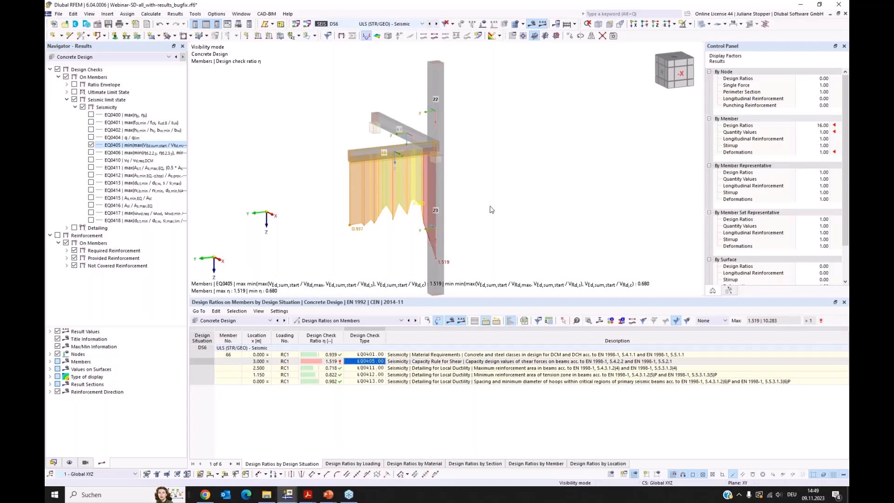
left_click(589, 321)
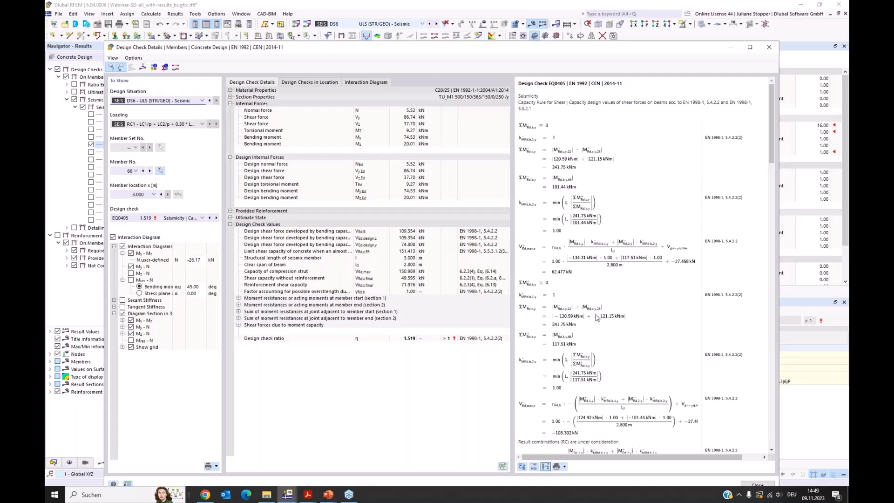
scroll(597, 318, "down", 3)
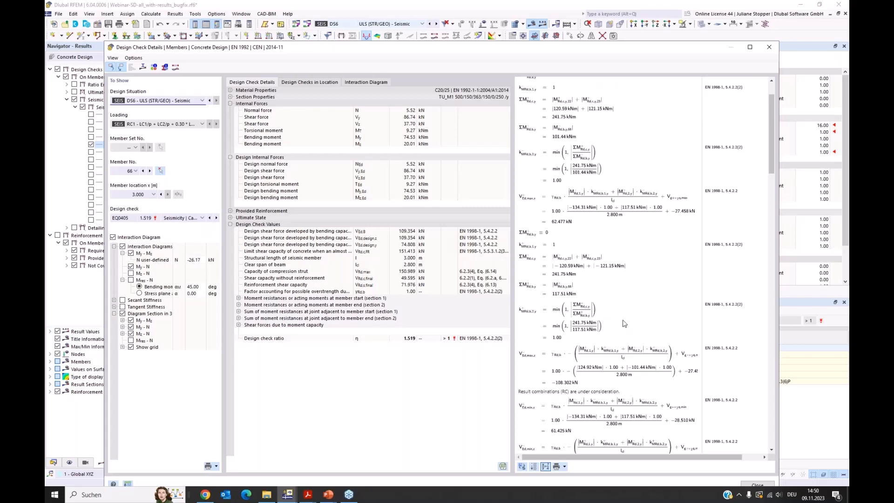
left_click(769, 47)
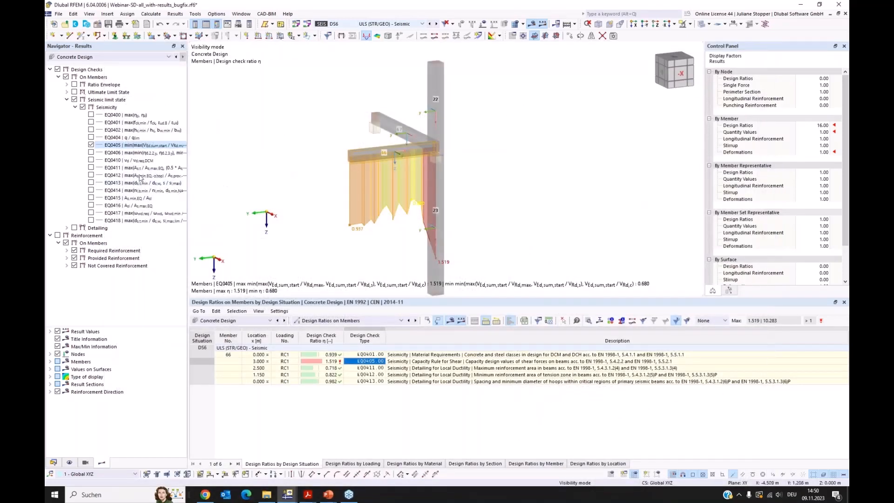
Step: Show the EQ0411 ratios instead of EQ0405 and review the maximum reinforcement area check details of beam member 66
left_click(91, 145)
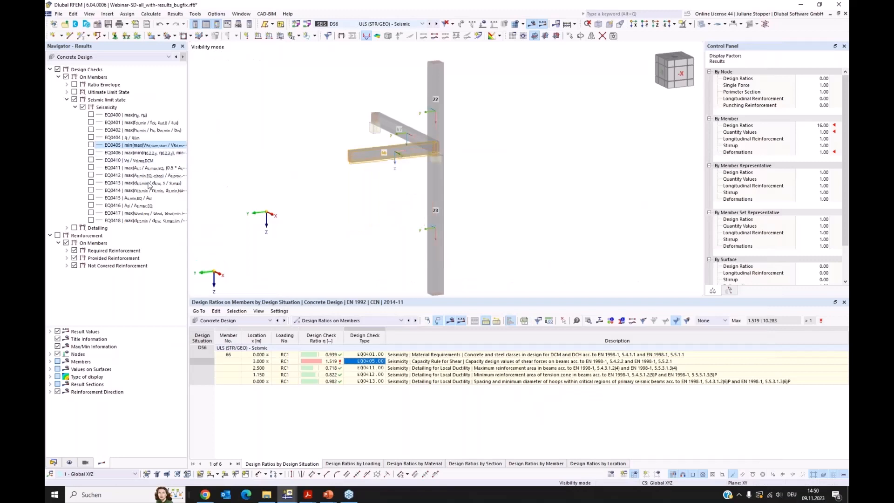
left_click(91, 168)
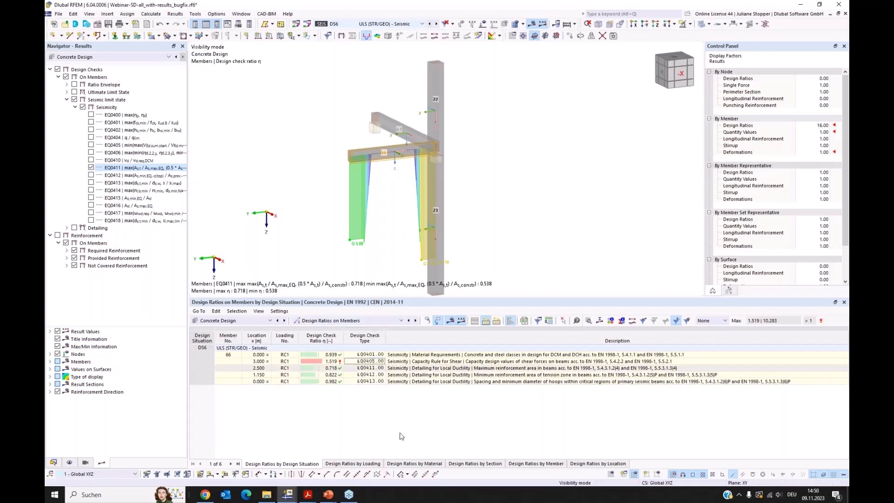
left_click(396, 372)
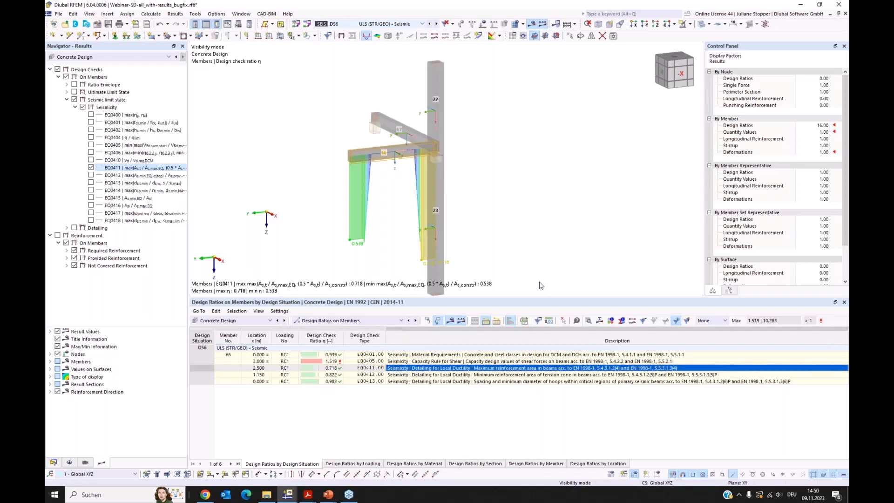
double_click(409, 372)
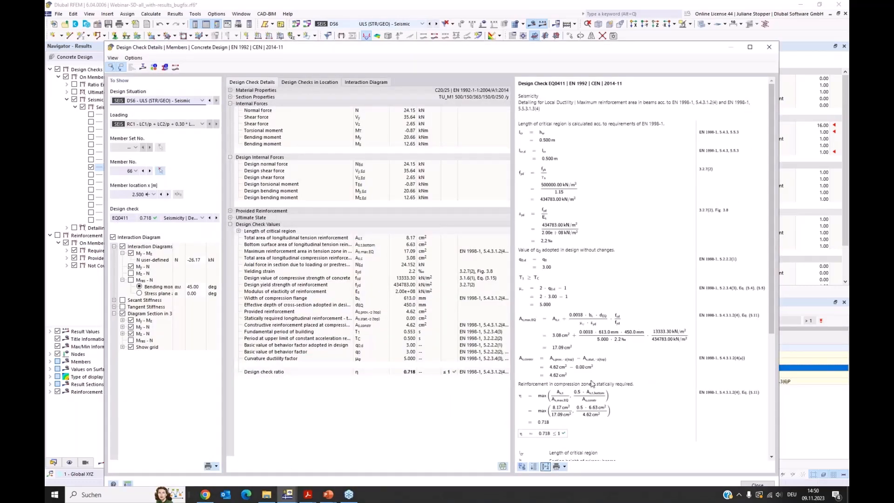
scroll(590, 381, "down", 3)
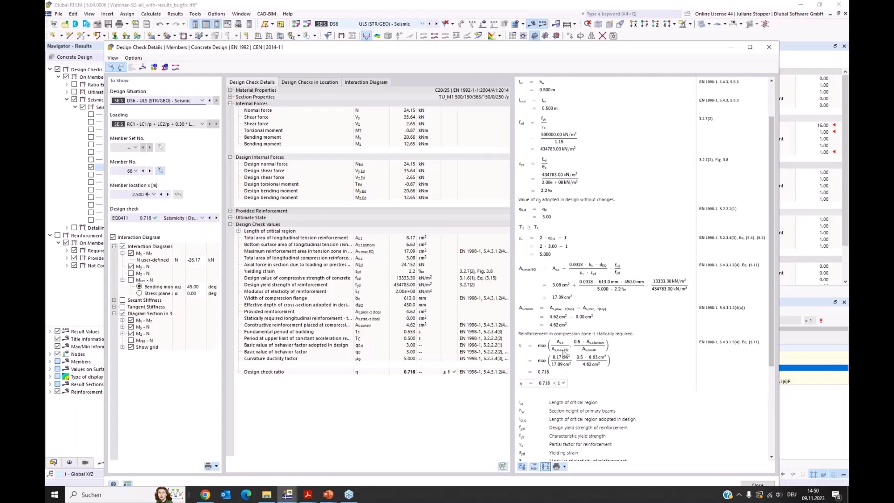
left_click(769, 49)
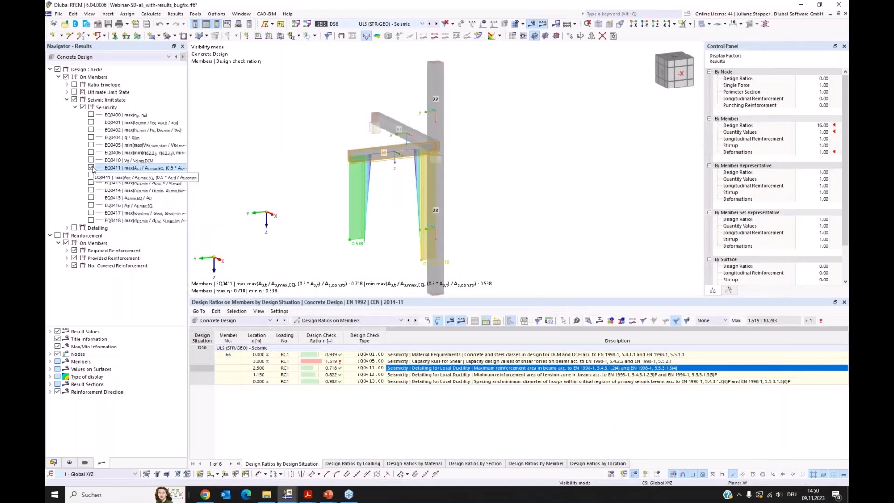
Step: Show the EQ0413 hoop spacing and diameter ratios instead of EQ0411 and switch off the members' local axis systems
left_click(92, 183)
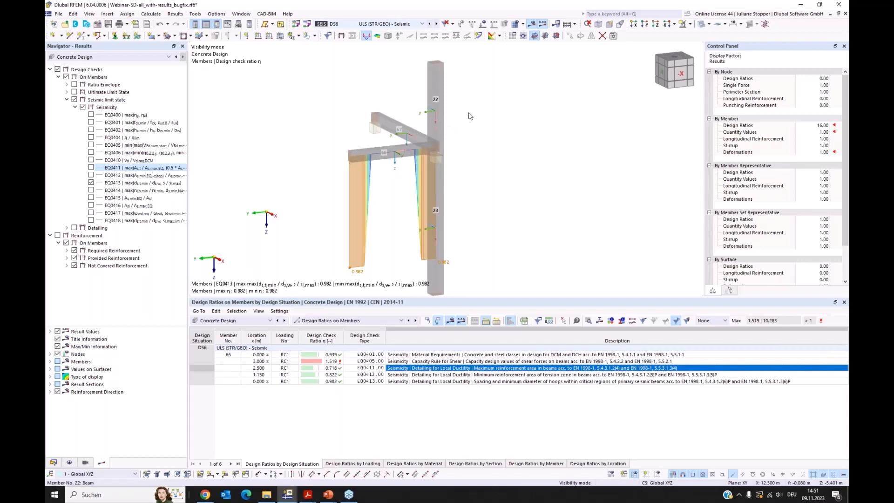
right_click(438, 83)
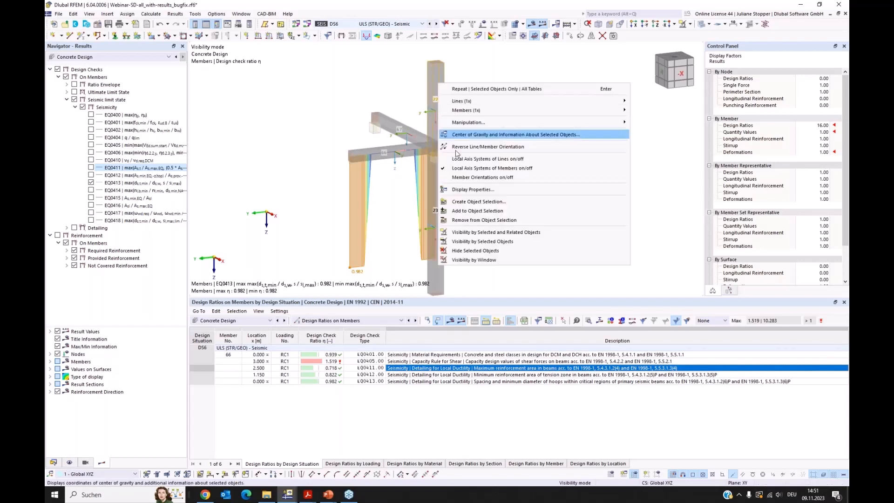
left_click(493, 168)
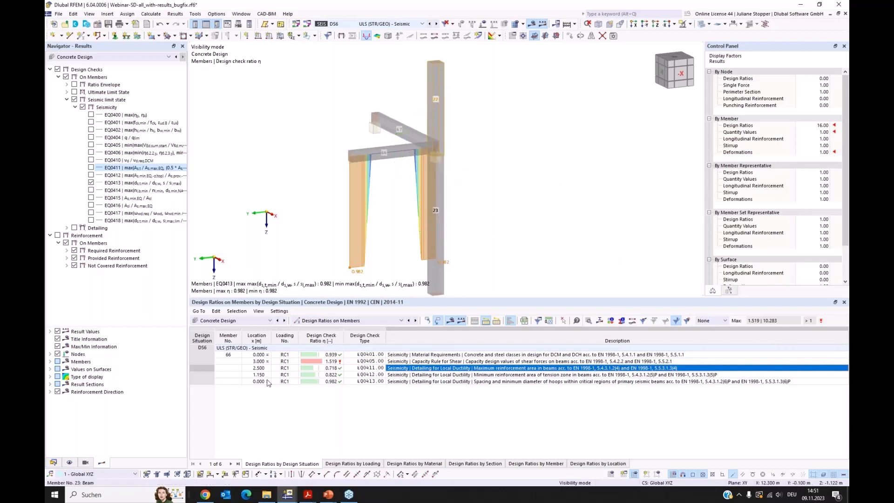
Step: Switch off the object numbering display and cancel the visibility mode to show the whole building
left_click(69, 463)
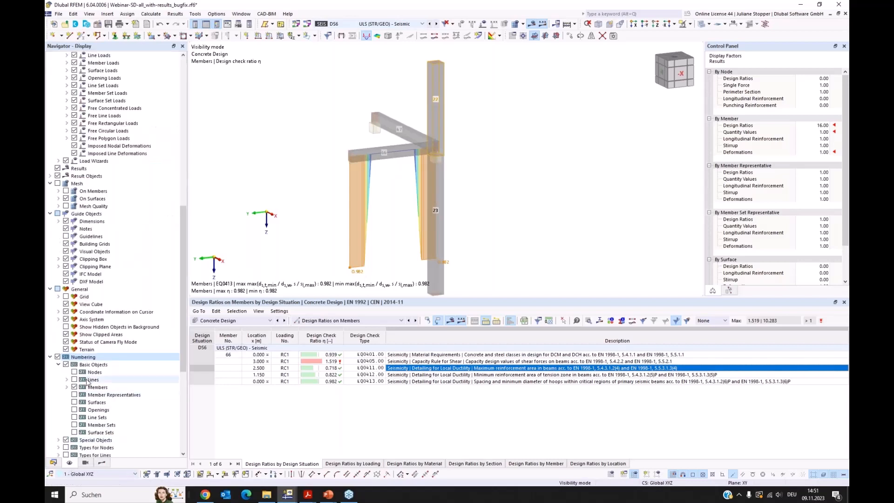
left_click(57, 357)
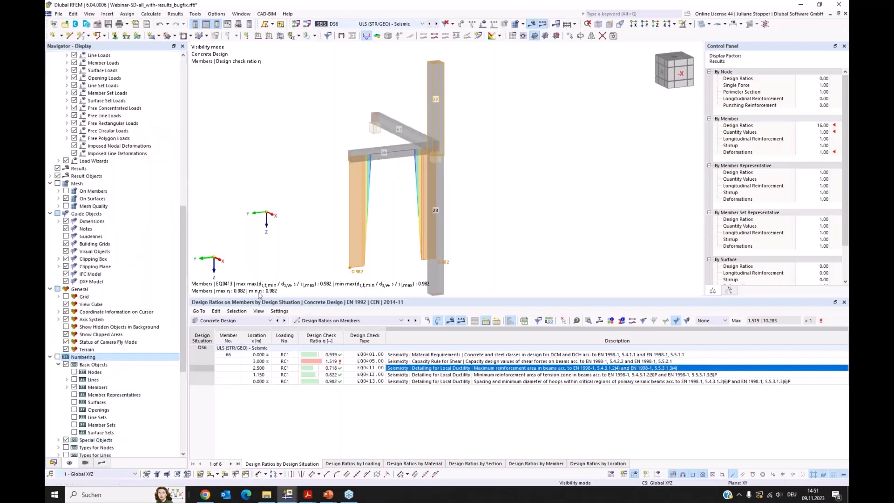
left_click(691, 24)
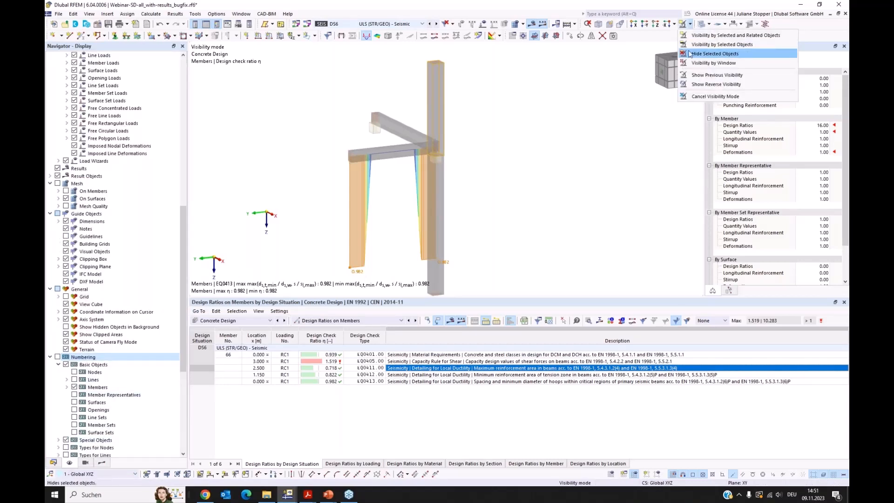
left_click(699, 96)
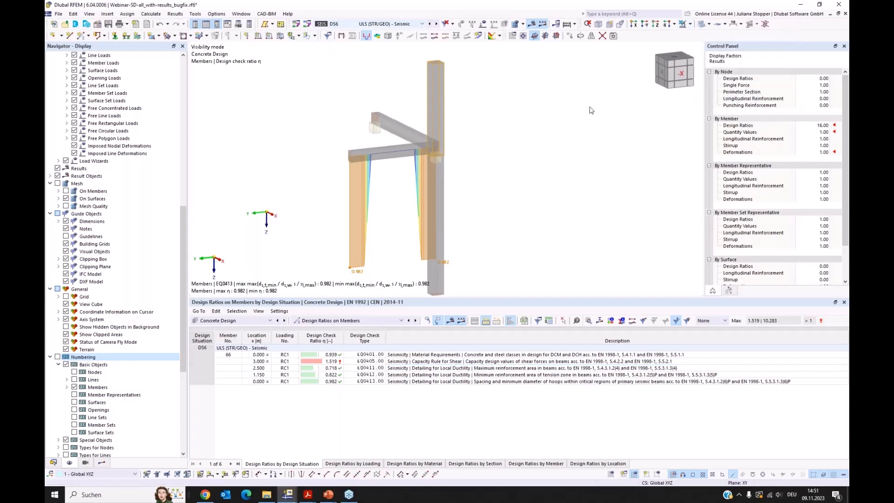
left_click(588, 25)
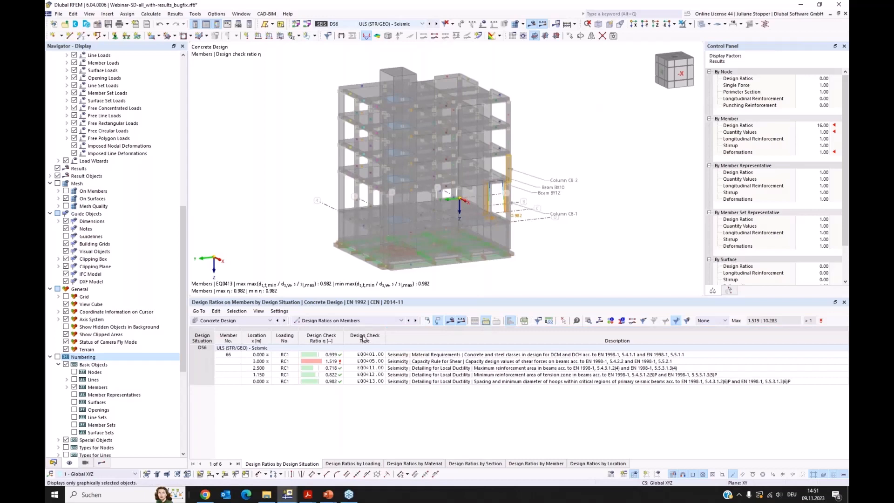
Step: Show the EQ0400 column flexure capacity ratios instead of EQ0413 on the whole building model
left_click(101, 462)
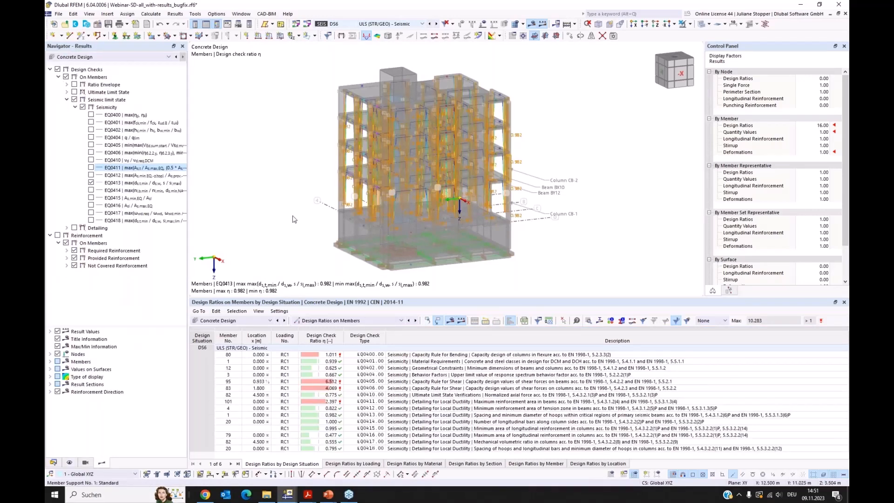
left_click(115, 114)
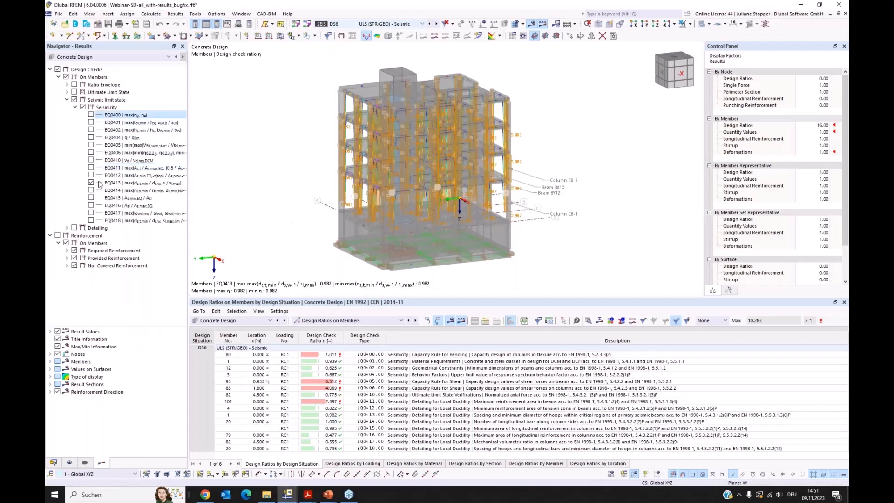
left_click(100, 183)
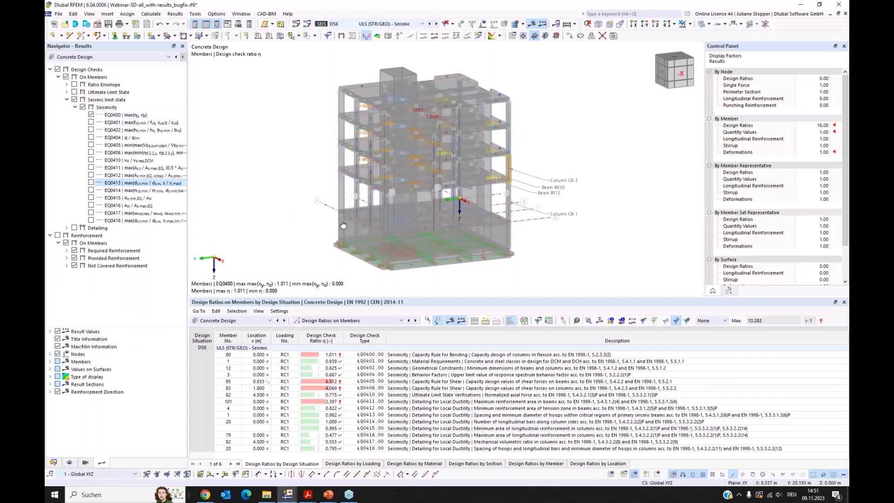
middle_click_drag(344, 226, 368, 221, "ctrl")
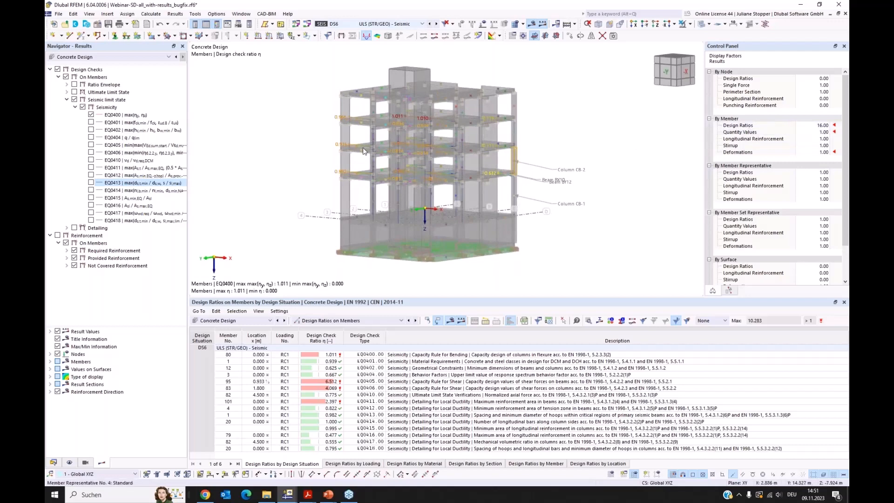
scroll(364, 152, "up", 1)
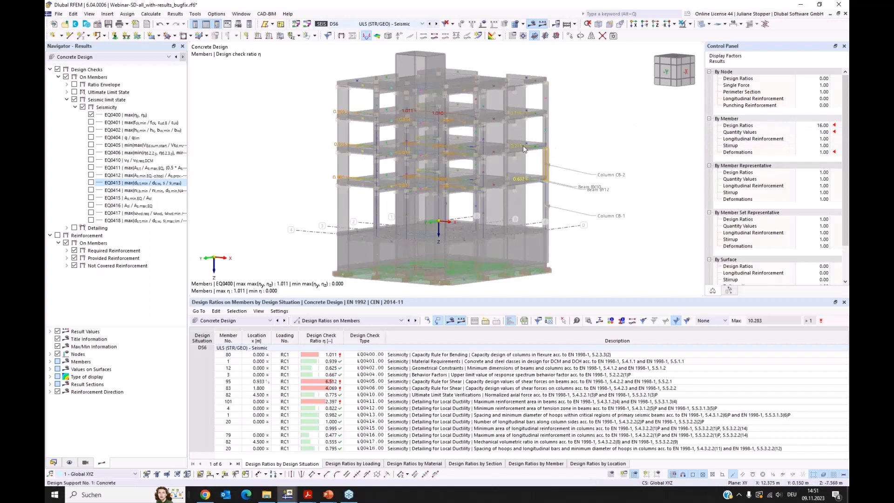
Step: Set the display factor of the member design ratios to 4.00 and display the building as a wireframe model
left_click(820, 125)
left_click(827, 127)
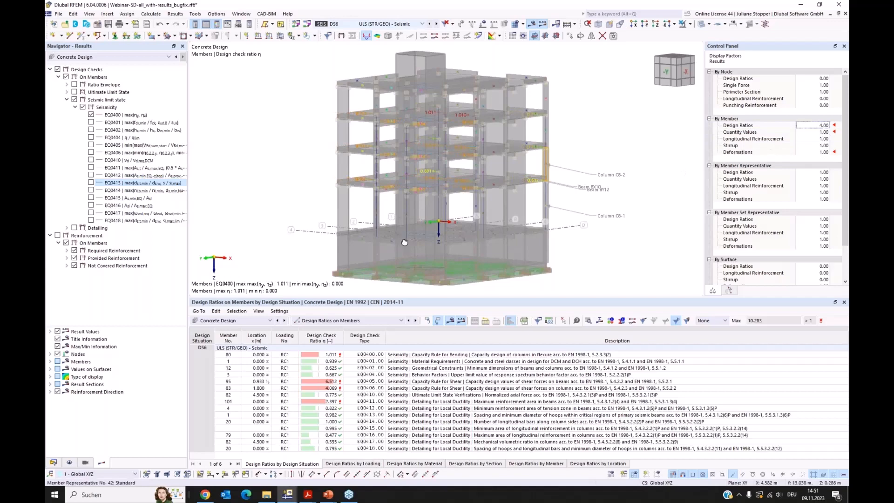
middle_click_drag(405, 242, 409, 235, "ctrl")
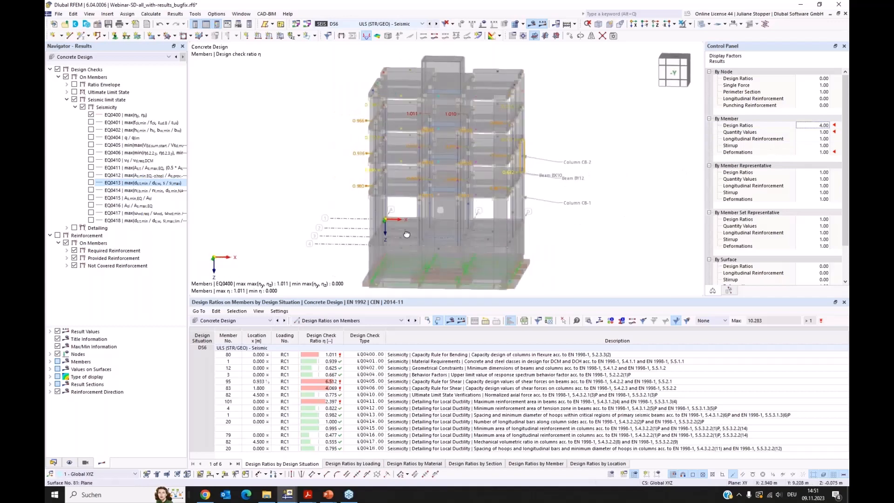
left_click(702, 25)
middle_click_drag(584, 228, 557, 235, "ctrl")
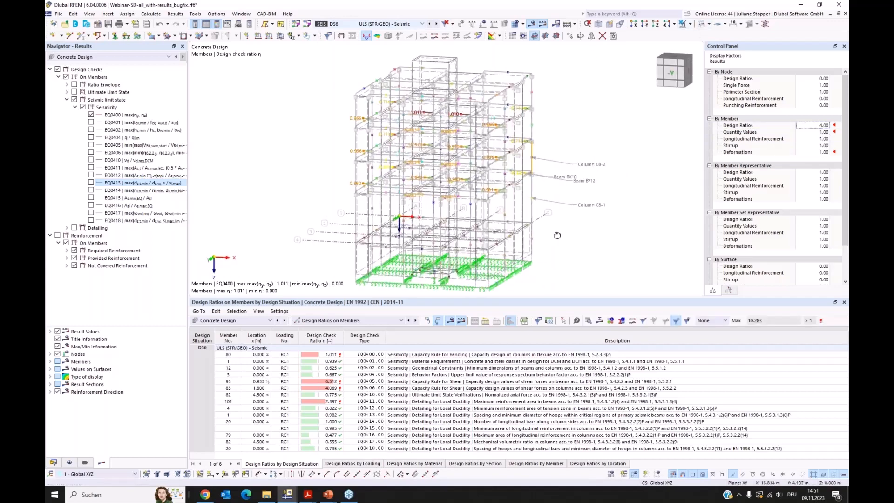
left_click_drag(557, 235, 562, 226, "ctrl")
middle_click_drag(561, 226, 560, 225, "ctrl")
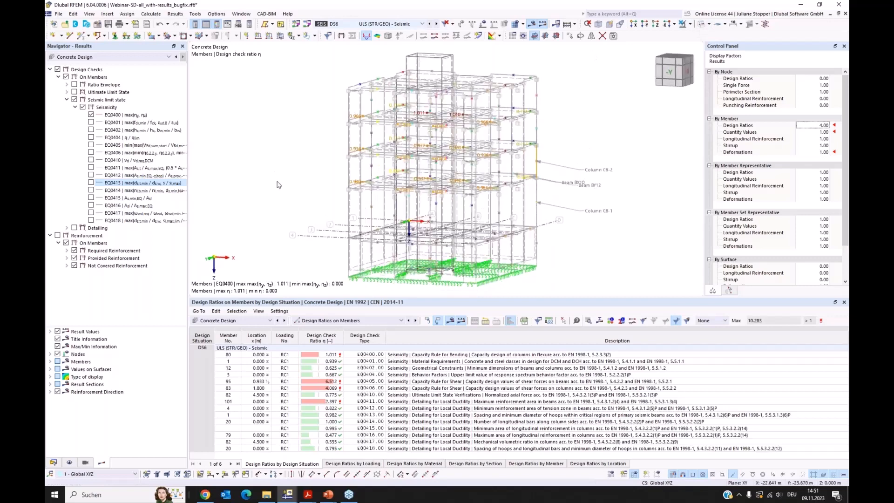
Step: Show the EQ0401 material requirement ratios instead of EQ0400 and inspect them across the building
left_click(91, 115)
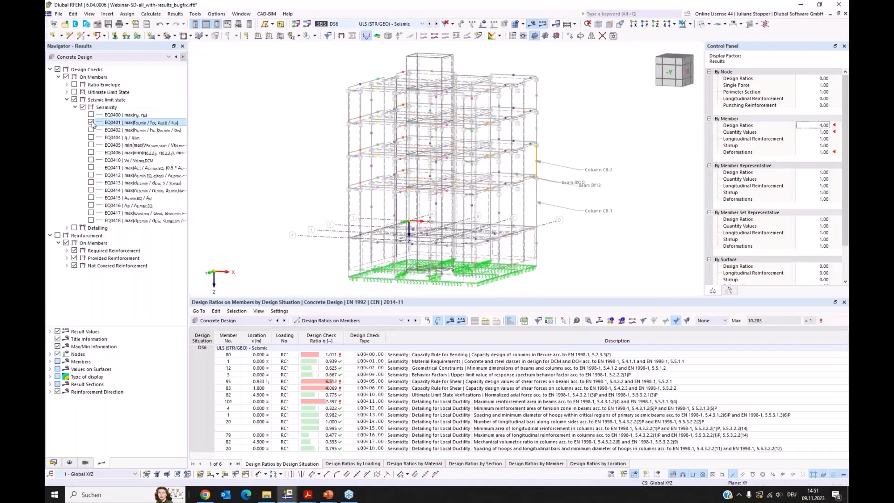
left_click(91, 123)
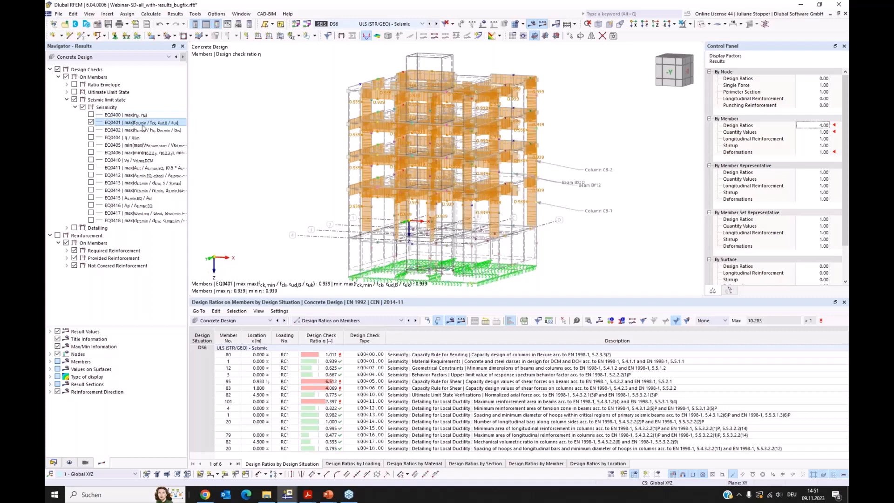
middle_click_drag(527, 217, 466, 224, "ctrl")
Step: Inspect the EQ0402 geometrical constraint ratios on the building, followed by the EQ0404 behavior factor ratios
left_click(91, 130)
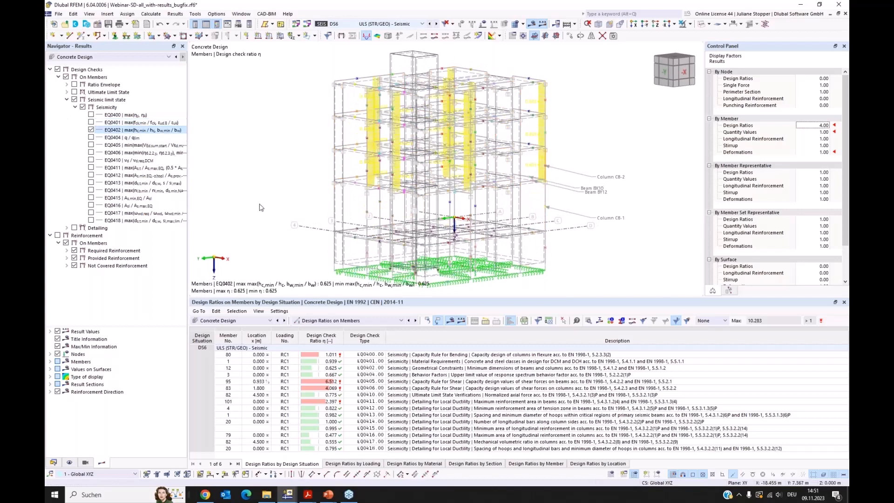
mouse_move(244, 218)
middle_mouse_down("ctrl")
mouse_move(294, 212)
mouse_move(254, 215)
middle_mouse_up("ctrl")
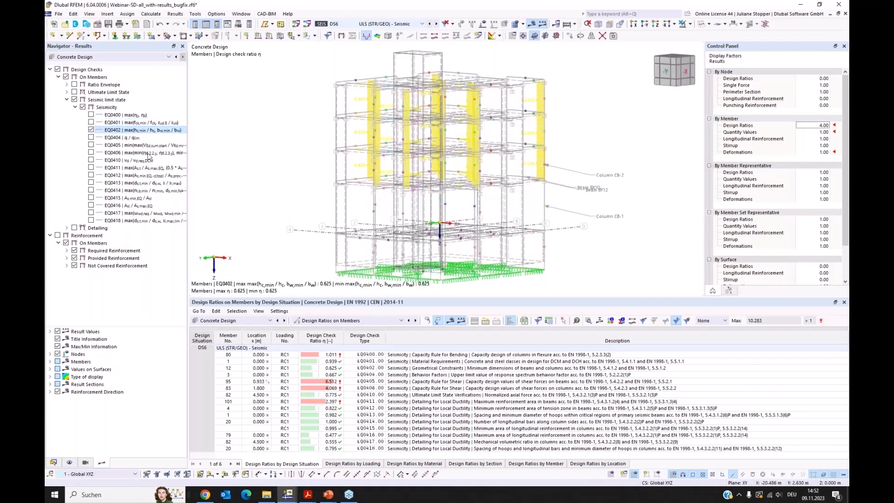
left_click(91, 138)
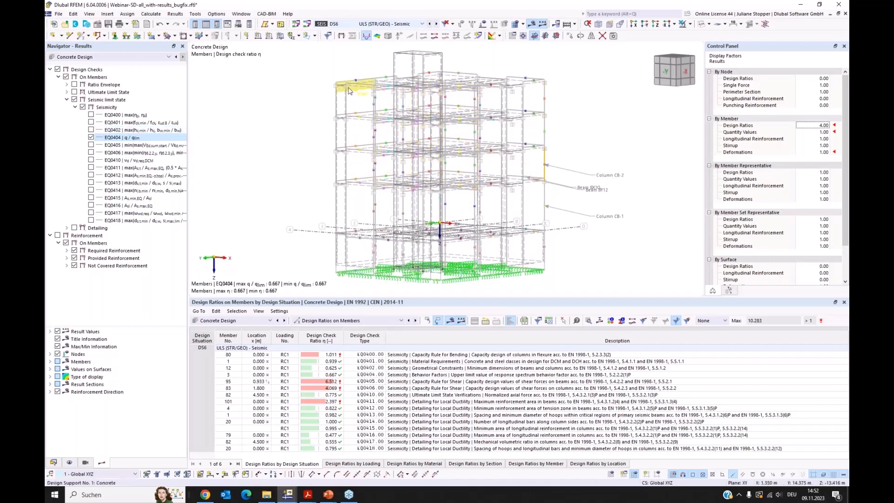
Step: Replace EQ0404 with the EQ0405 beam shear capacity ratios, and those with the EQ0410 normalized axial force ratios for the columns
left_click(91, 138)
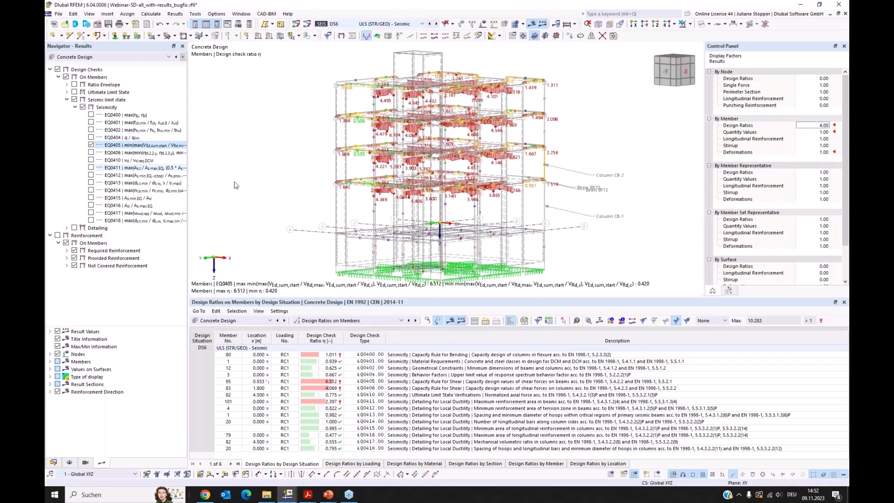
left_click(91, 145)
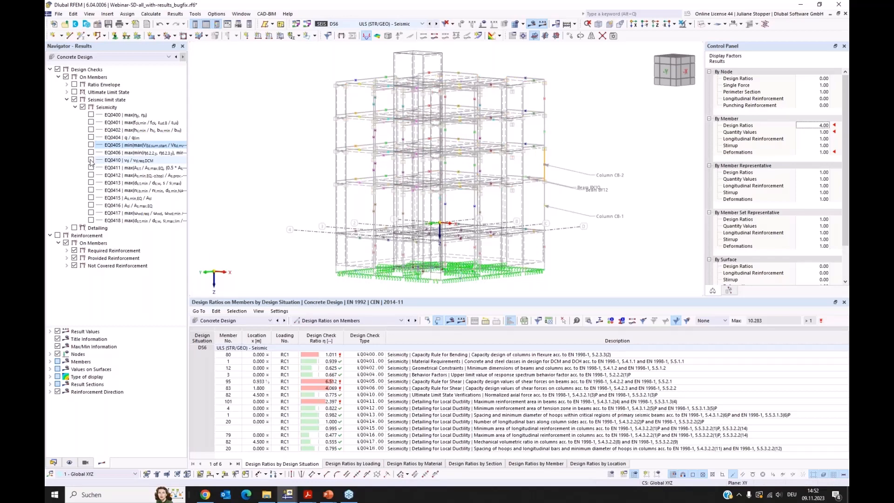
left_click(91, 161)
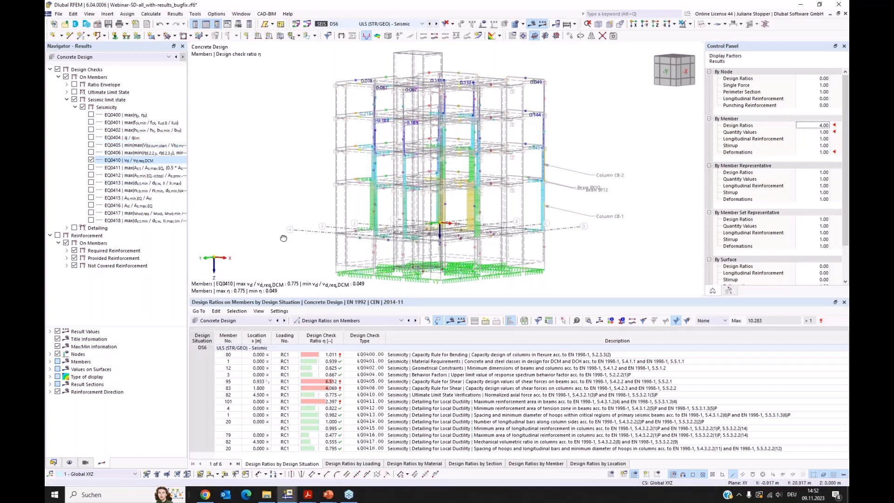
middle_click_drag(284, 238, 298, 235, "ctrl")
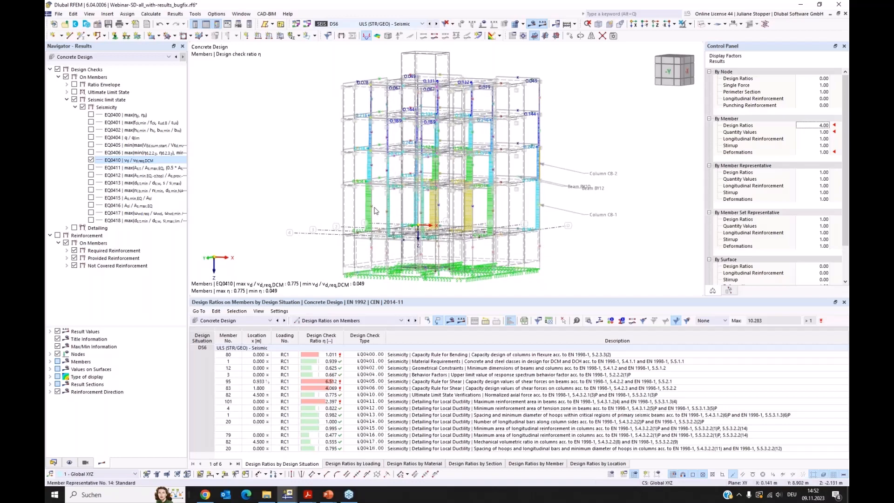
Step: Replace EQ0410 with the EQ0411 maximum reinforcement ratios, and those with the EQ0412 minimum tension reinforcement ratios for the beams
left_click(90, 160)
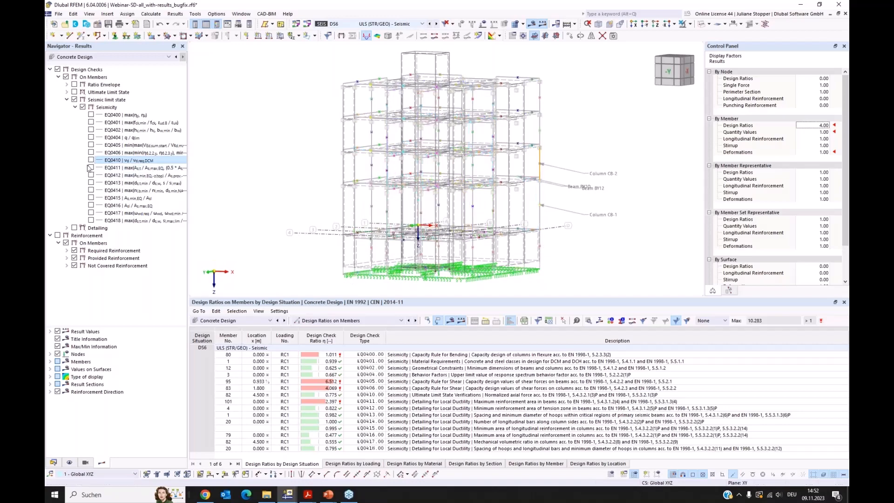
left_click(91, 168)
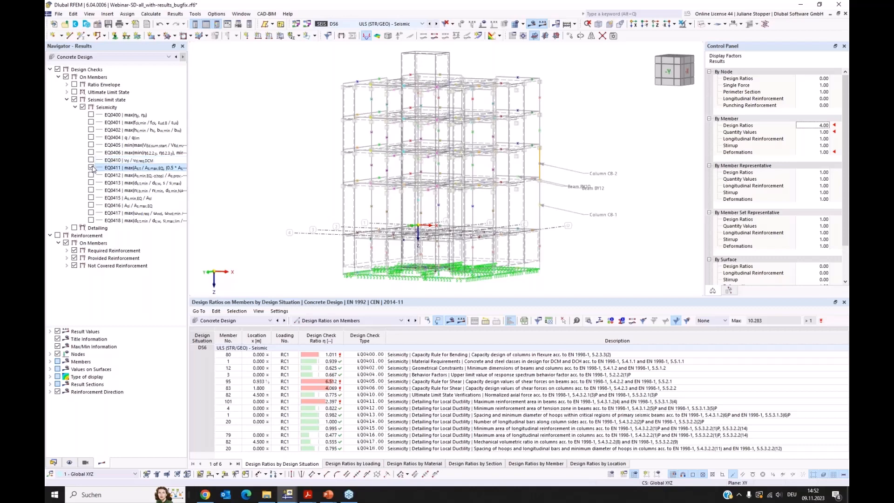
left_click(91, 168)
left_click(90, 176)
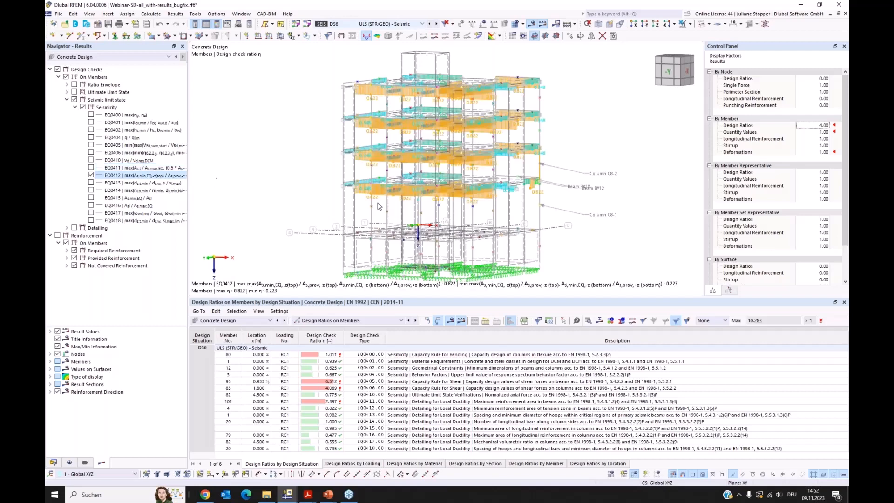
middle_click_drag(599, 233, 521, 241, "ctrl")
Step: Replace EQ0412 with the EQ0413 hoop ratios, and those with the EQ0414 ratios for the number of longitudinal bars along column sides
left_click(91, 175)
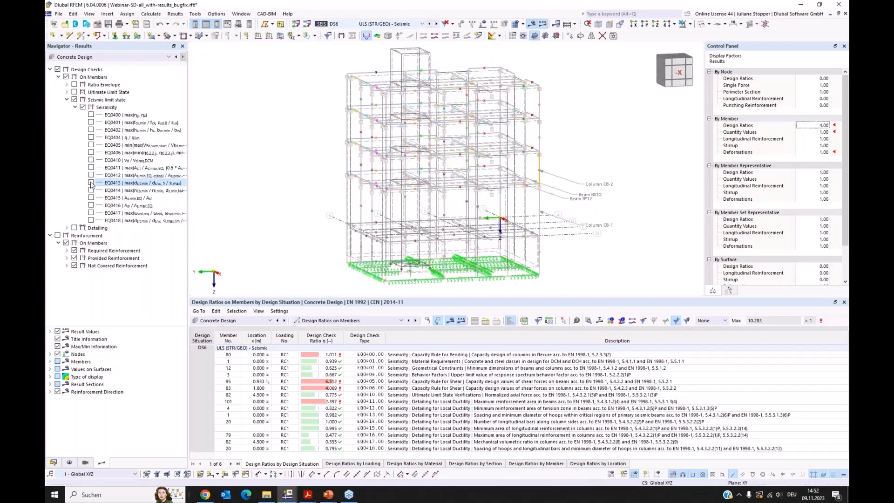
left_click(91, 183)
left_click(91, 183)
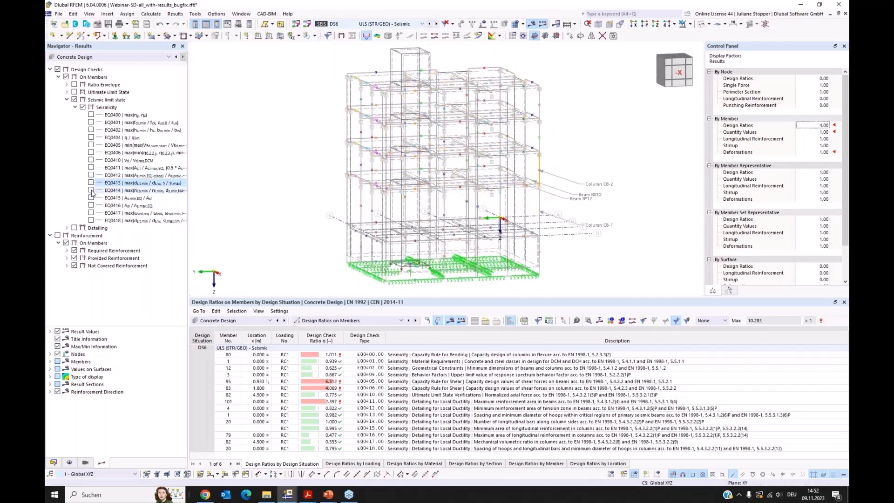
left_click(91, 190)
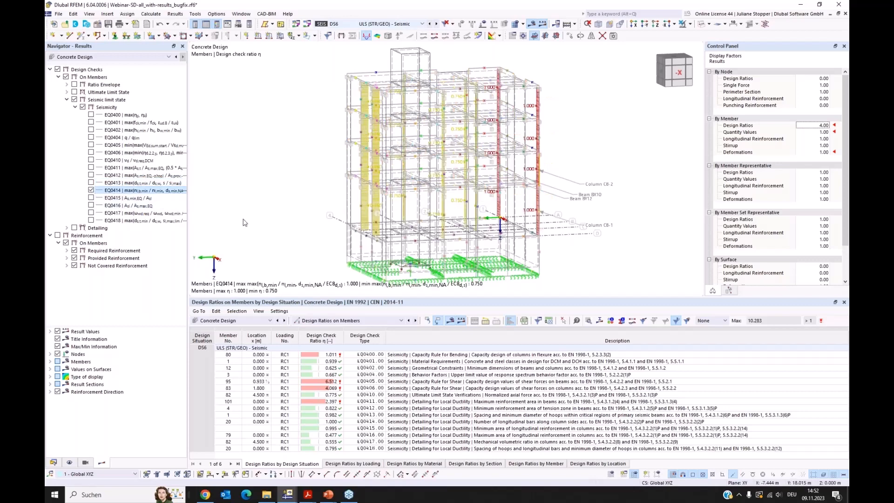
middle_click_drag(268, 231, 321, 230, "ctrl")
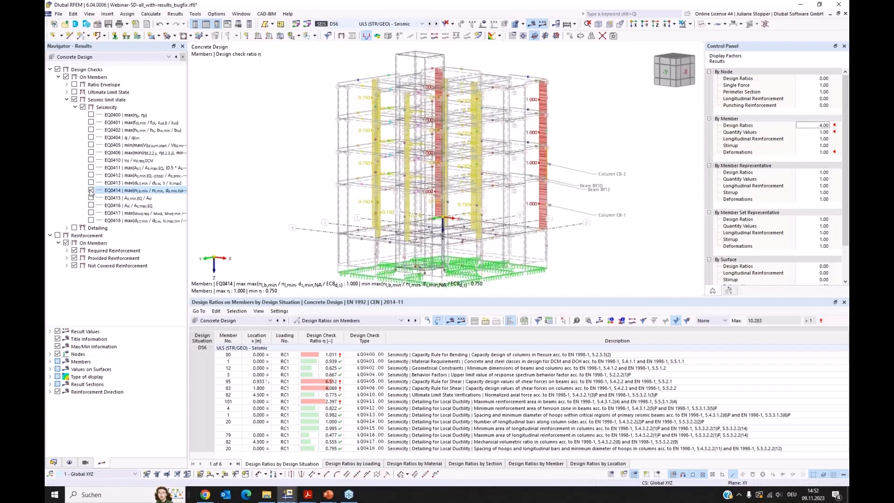
Step: Replace EQ0414 with the EQ0415 minimum longitudinal reinforcement ratios, and those with the EQ0416 maximum reinforcement ratios for the columns
left_click(91, 191)
left_click(91, 198)
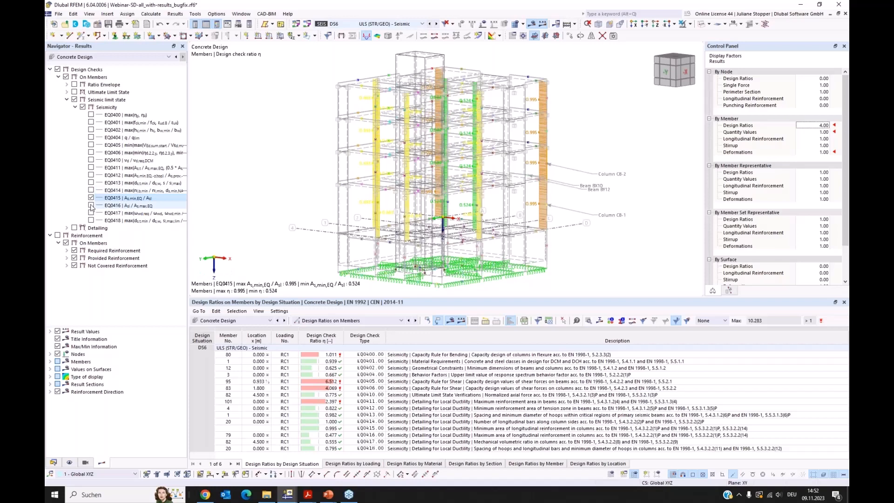
left_click(91, 198)
left_click(91, 205)
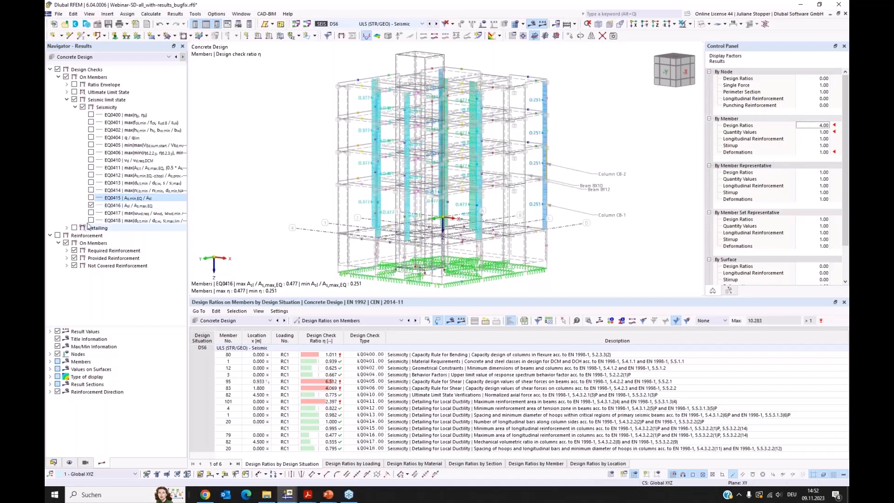
Step: Show the EQ0418 column hoop spacing and minimum diameter ratios instead of EQ0416 and inspect them across the building
left_click(91, 206)
left_click(91, 220)
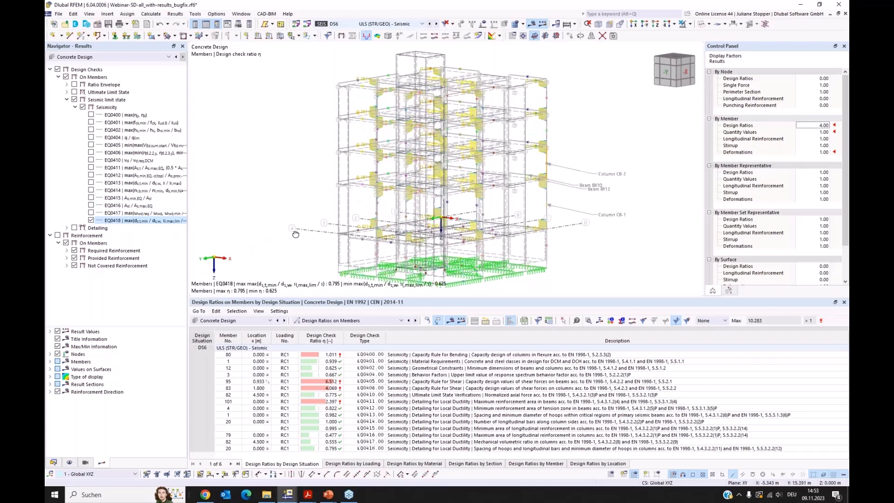
middle_click_drag(296, 234, 587, 260, "ctrl")
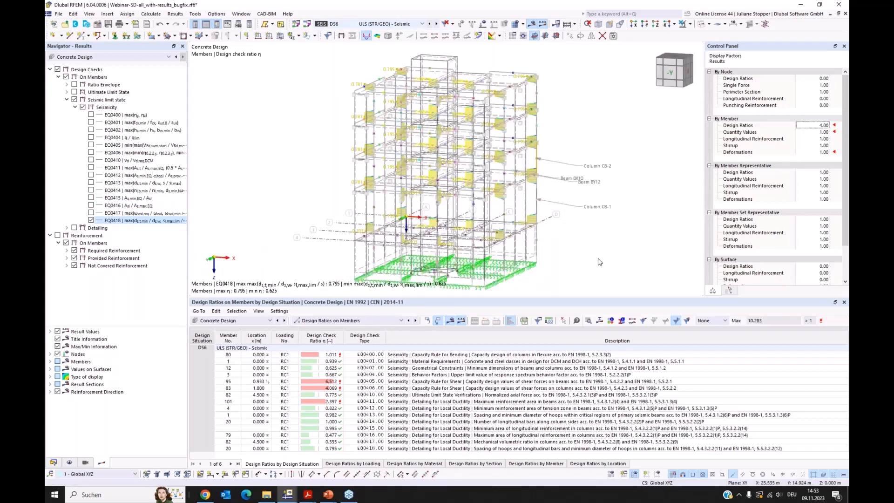
middle_click_drag(489, 274, 460, 287)
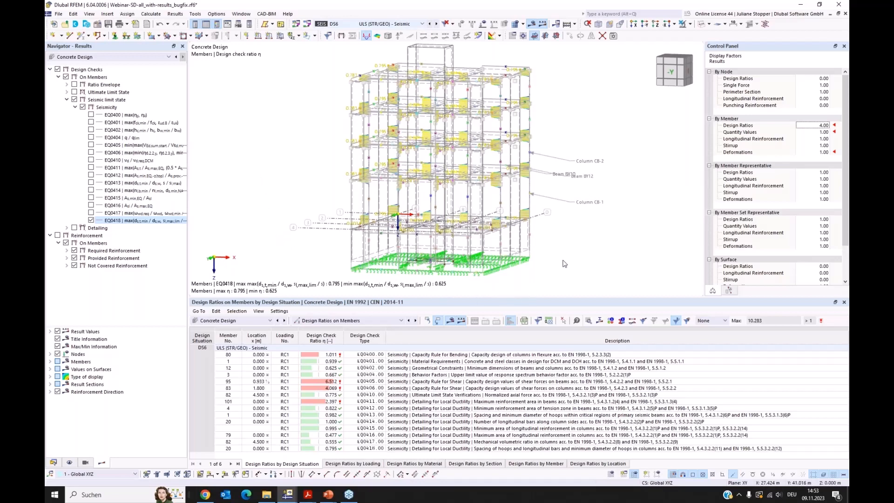
middle_click_drag(571, 253, 586, 249)
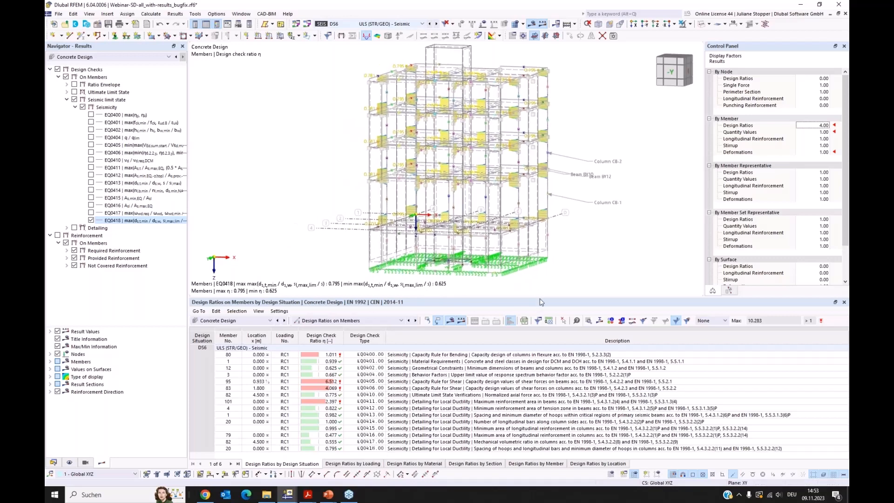
left_click_drag(538, 312, 540, 344)
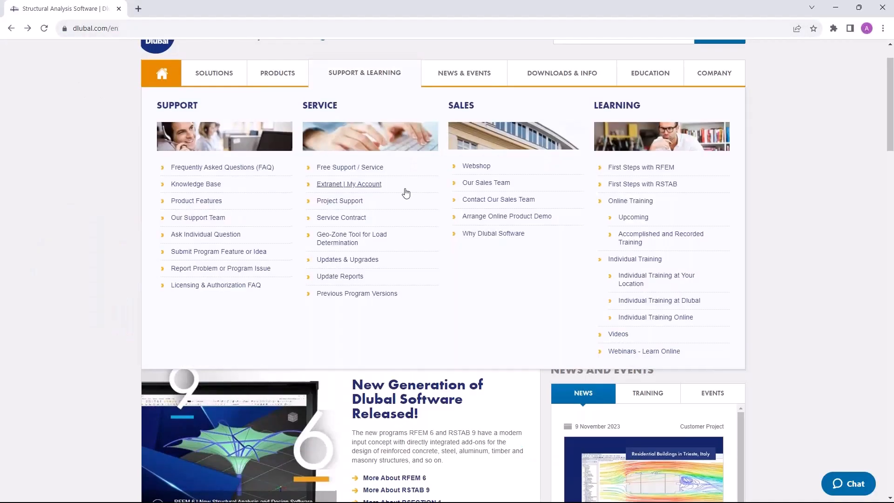
Step: Switch to the Dlubal website in Chrome and open its Webinars page from the events section
scroll(461, 150, "up", 1)
mouse_move(466, 132)
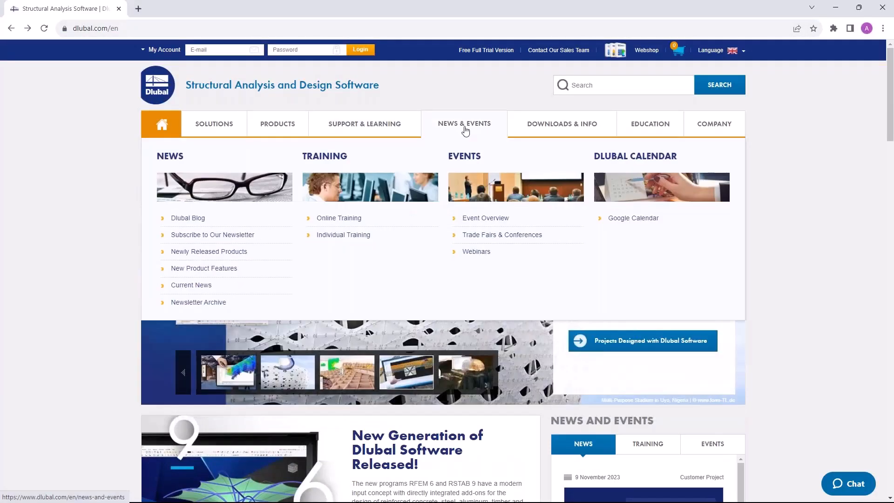
left_click(482, 256)
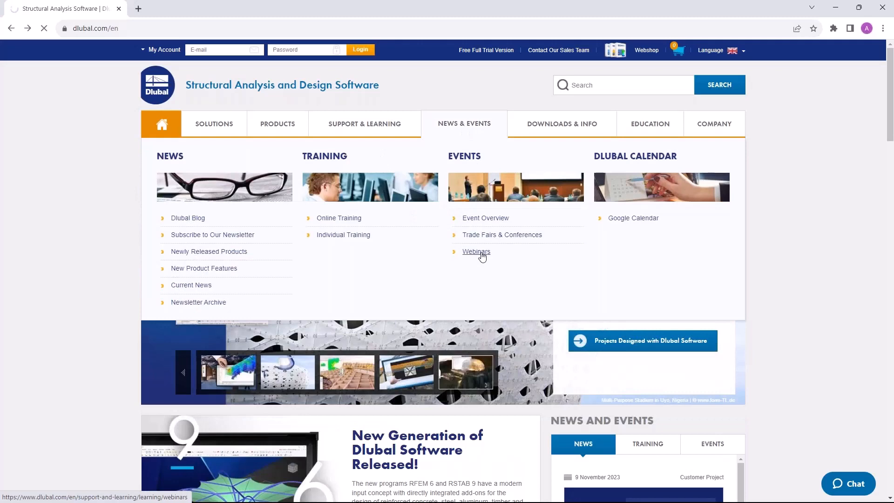
Step: Review the upcoming English webinars in the list, from the induced vibrations webinar to the one on integrating AI to RFEM using API
scroll(482, 256, "down", 8)
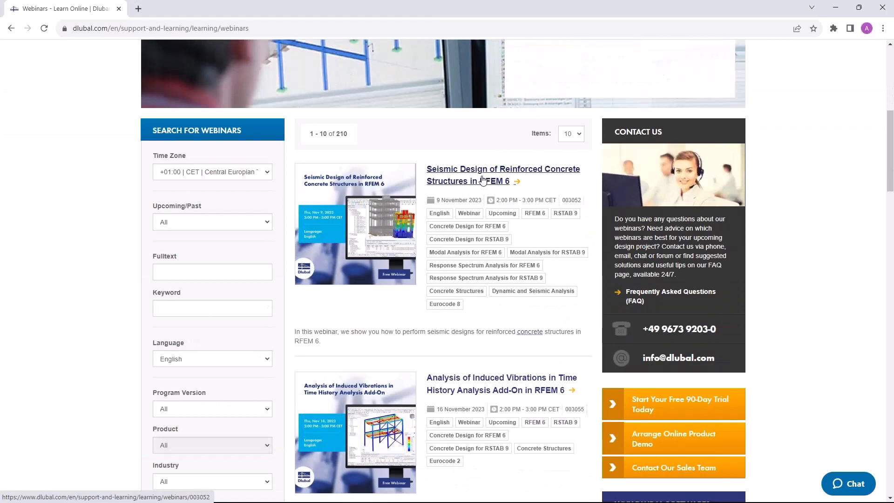
scroll(483, 180, "down", 3)
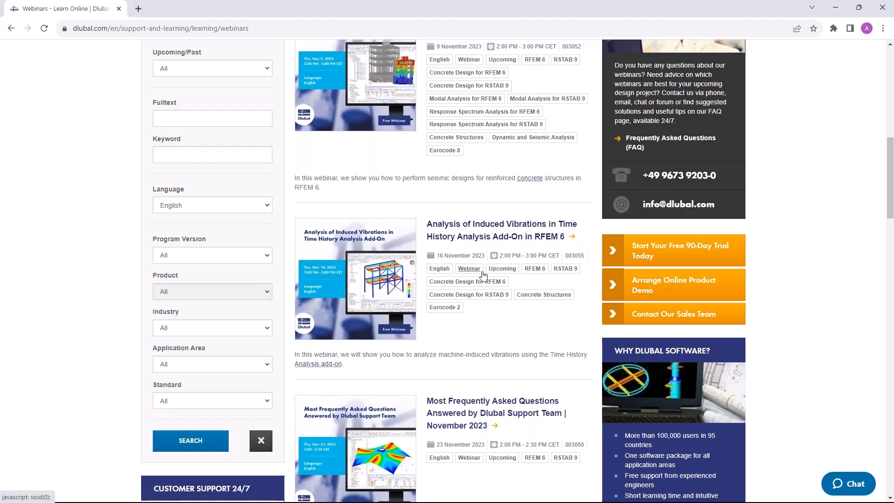
scroll(485, 270, "down", 3)
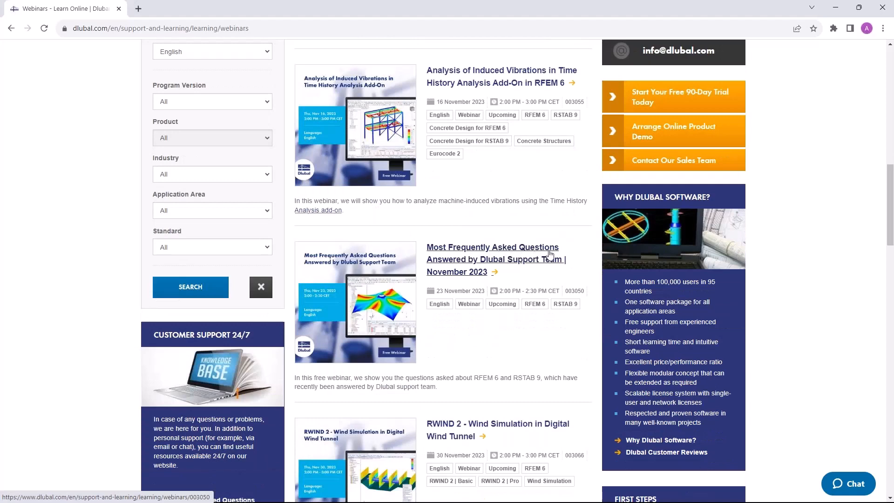
scroll(444, 270, "down", 2)
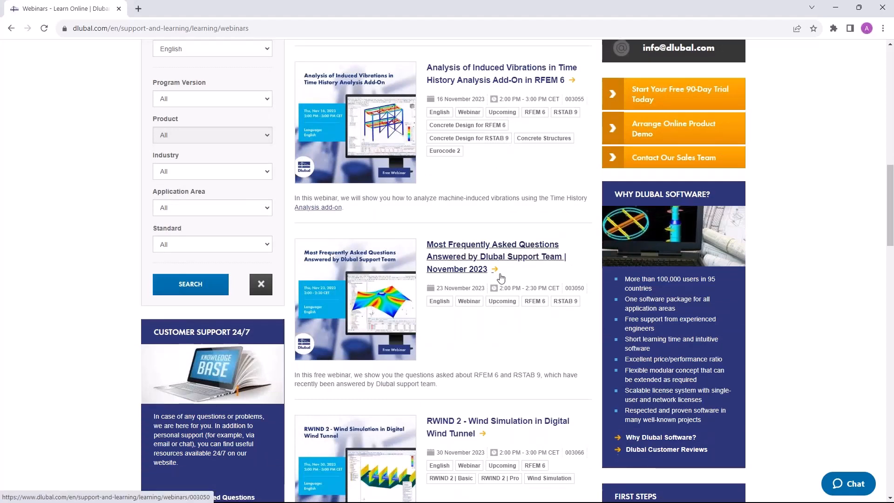
scroll(449, 240, "down", 2)
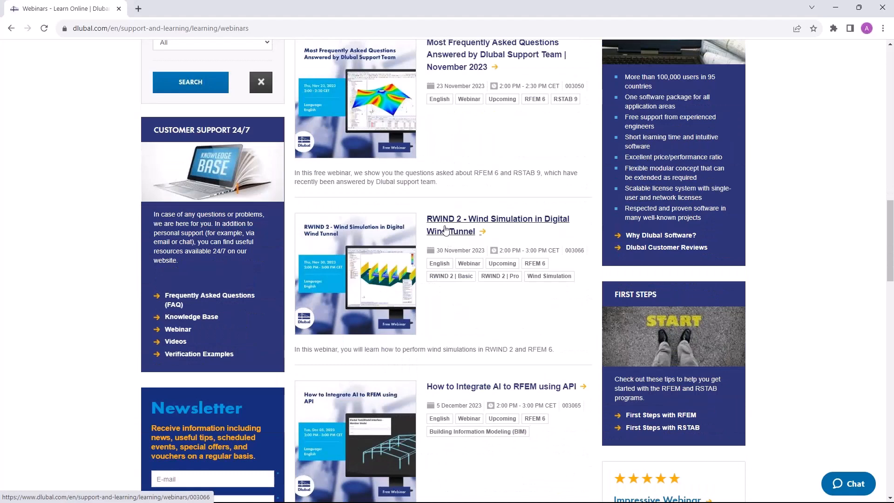
scroll(512, 237, "down", 3)
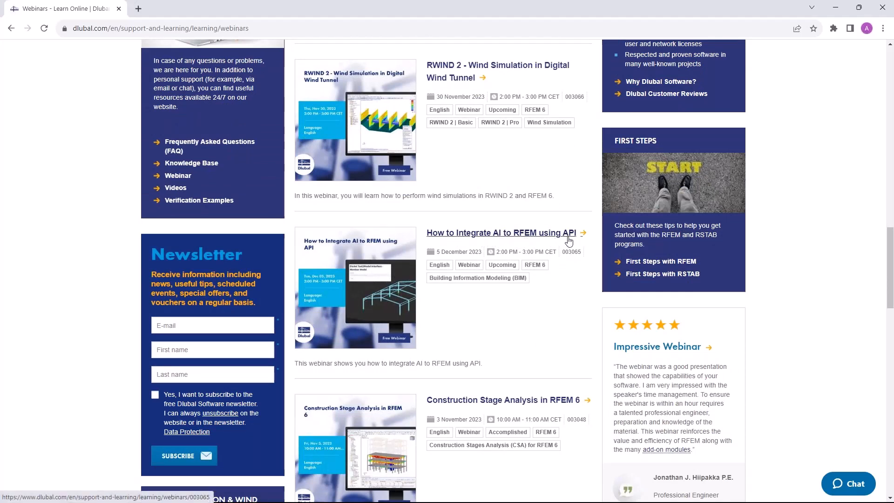
scroll(510, 244, "up", 10)
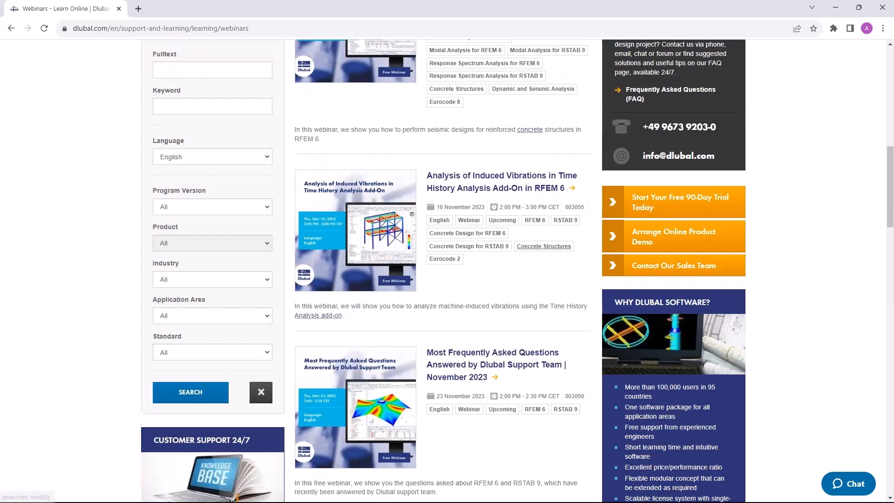
scroll(510, 244, "down", 8)
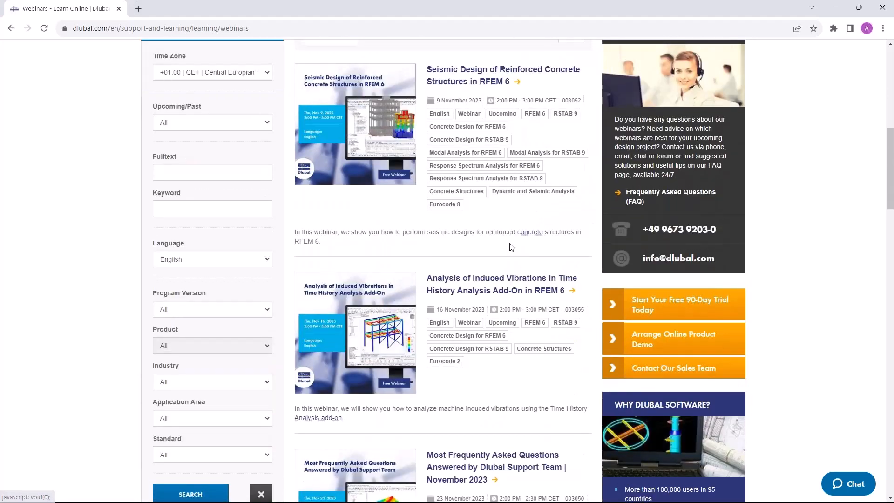
Step: Open the "Seismic Design of Reinforced Concrete Structures in RFEM 6" webinar page and examine its general information and recorded webinar section
scroll(512, 248, "up", 1)
left_click(477, 123)
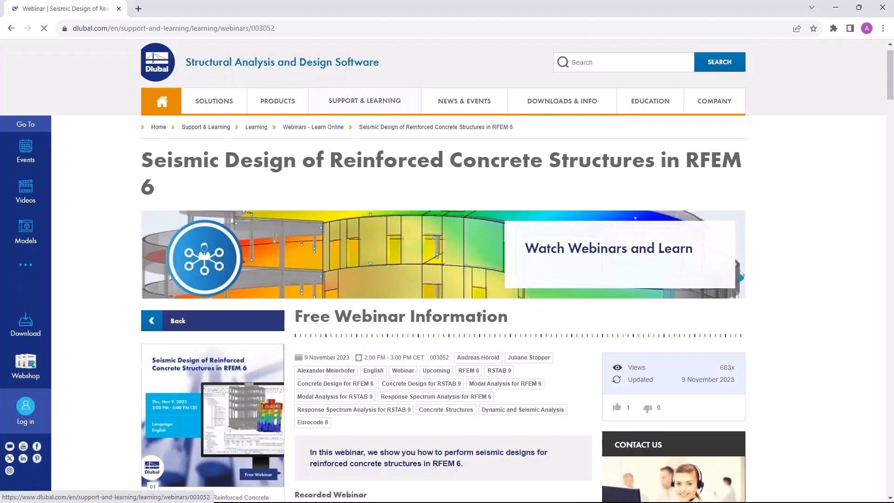
scroll(477, 123, "down", 6)
scroll(465, 190, "up", 5)
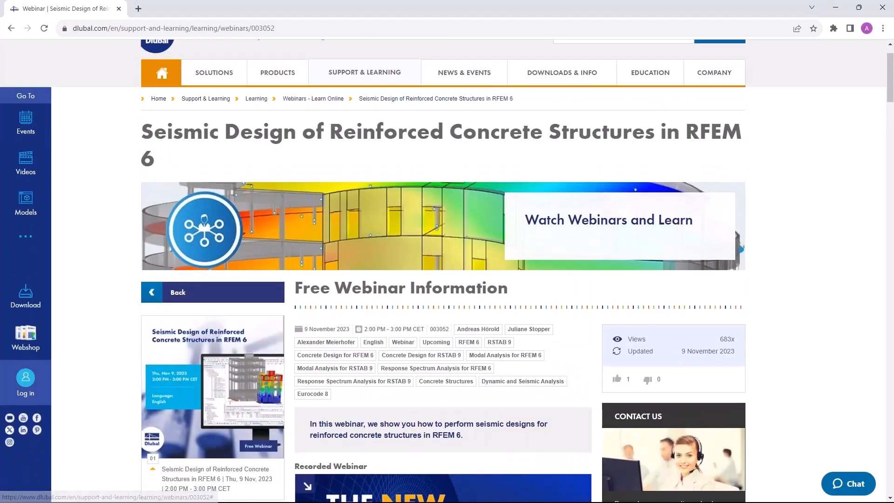
scroll(456, 201, "up", 1)
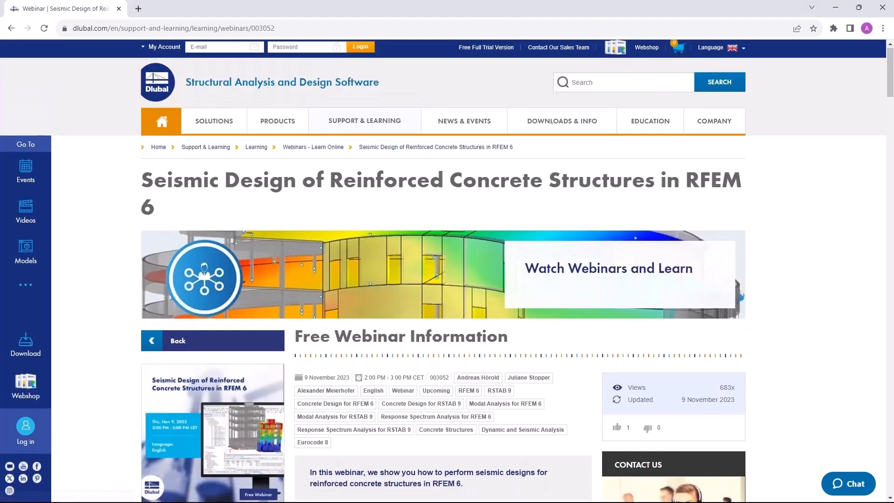
scroll(456, 202, "down", 2)
scroll(429, 202, "up", 1)
scroll(430, 202, "down", 7)
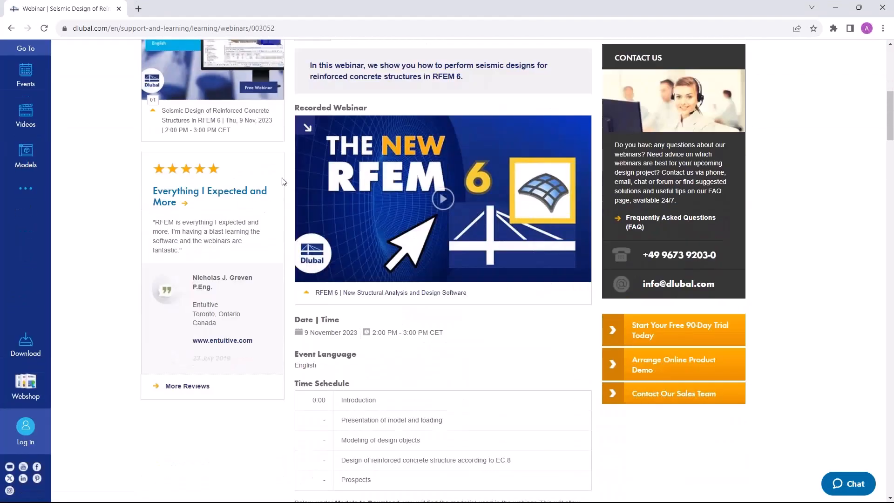
scroll(430, 201, "up", 1)
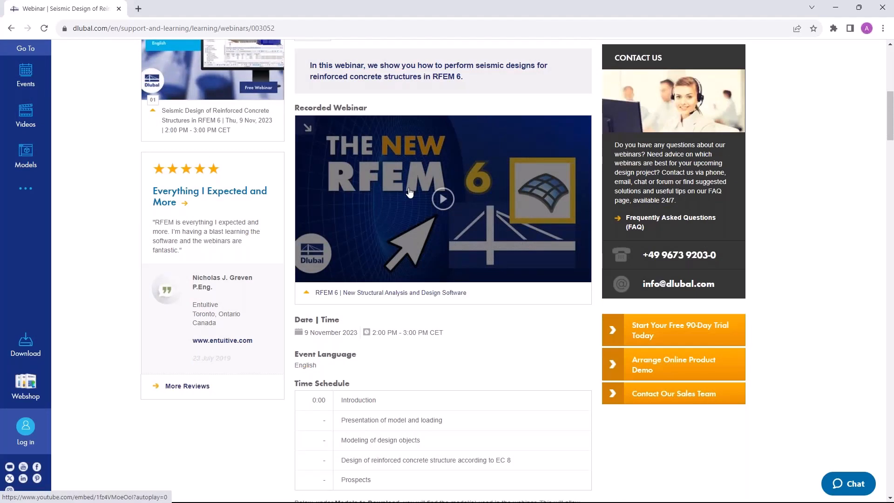
Step: Look through the webinar page's speakers, presentation slides download, related links, recommended events and models to download, returning to the recording
scroll(409, 192, "down", 10)
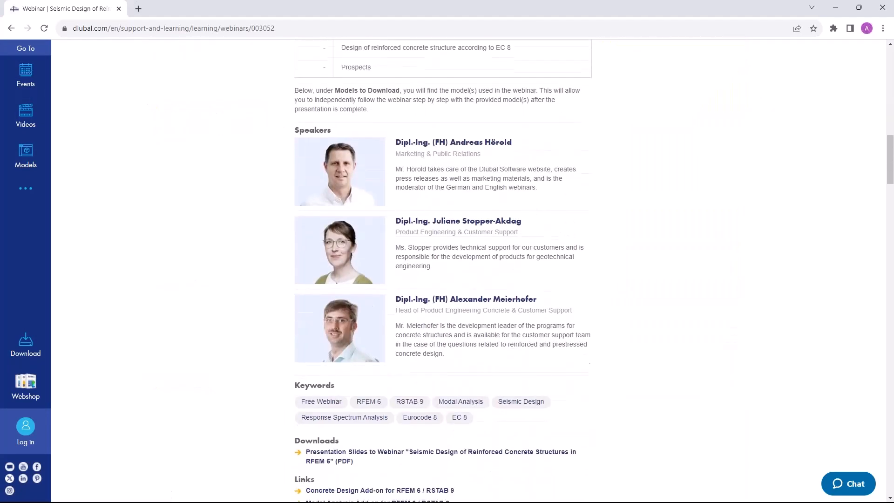
scroll(378, 219, "down", 3)
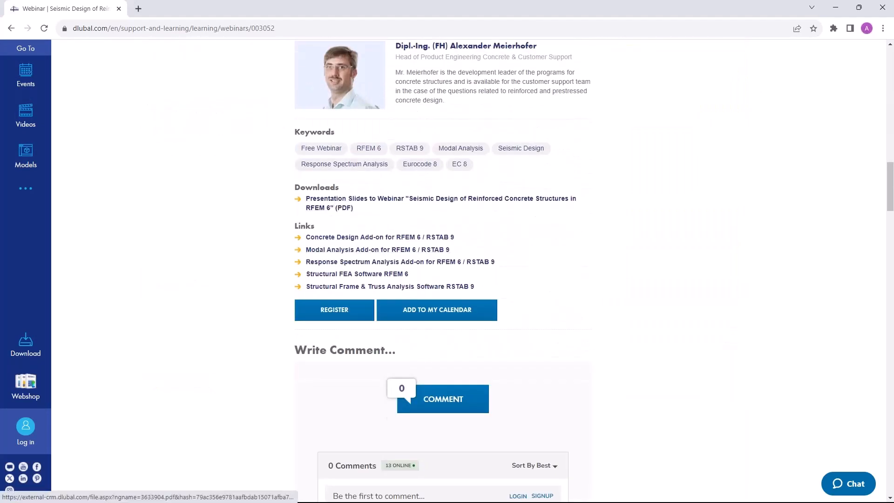
scroll(378, 219, "down", 12)
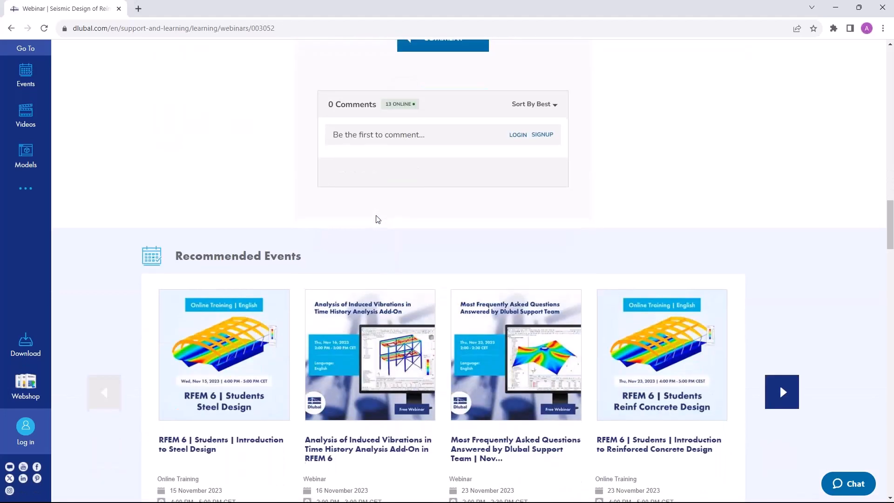
scroll(376, 219, "down", 13)
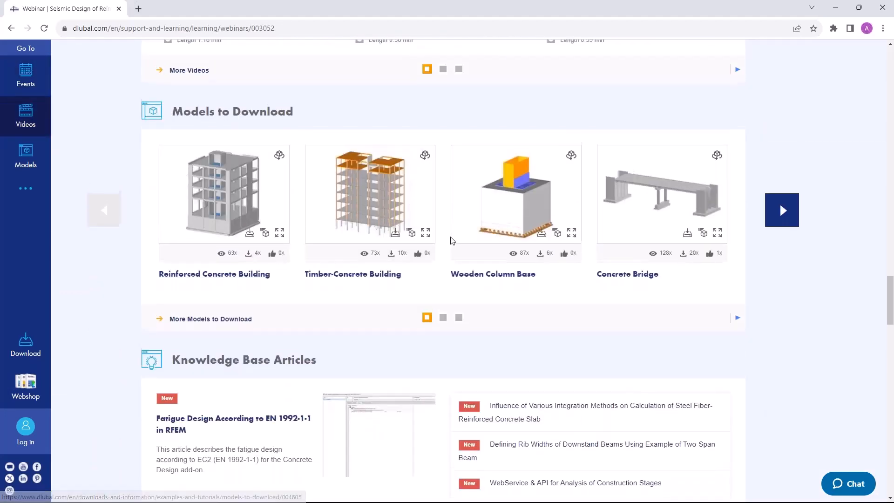
scroll(450, 237, "up", 1)
scroll(451, 241, "up", 20)
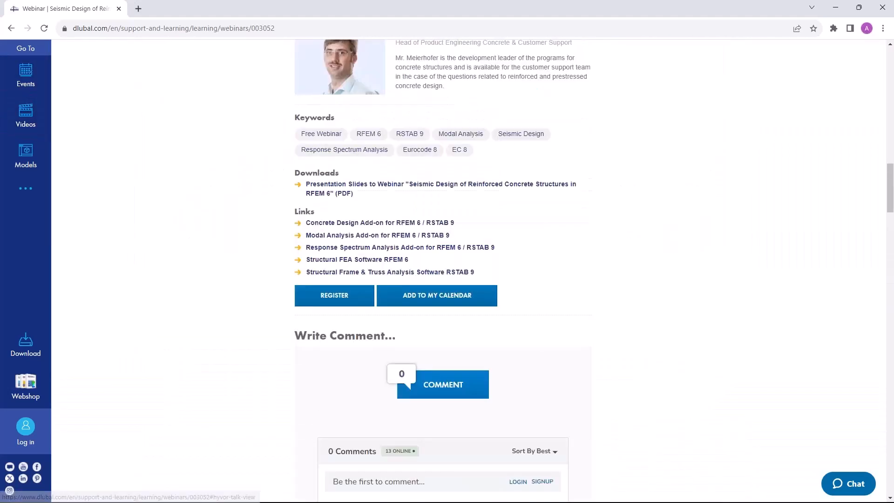
scroll(399, 242, "up", 8)
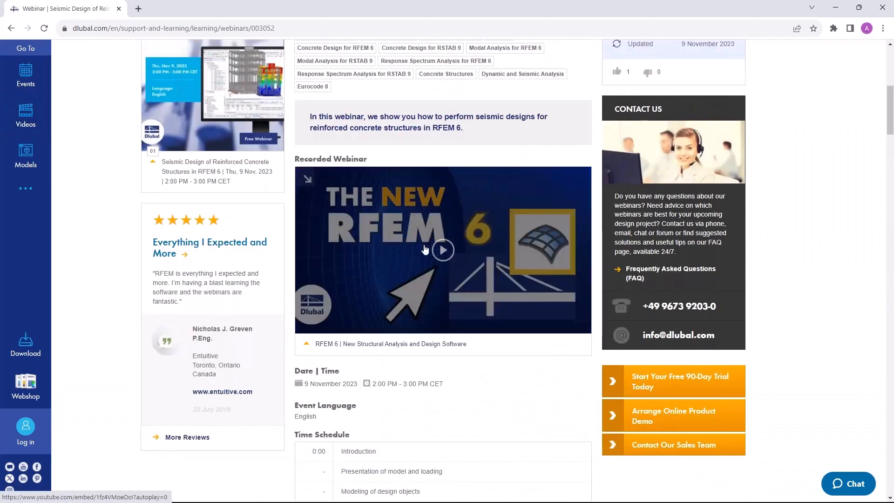